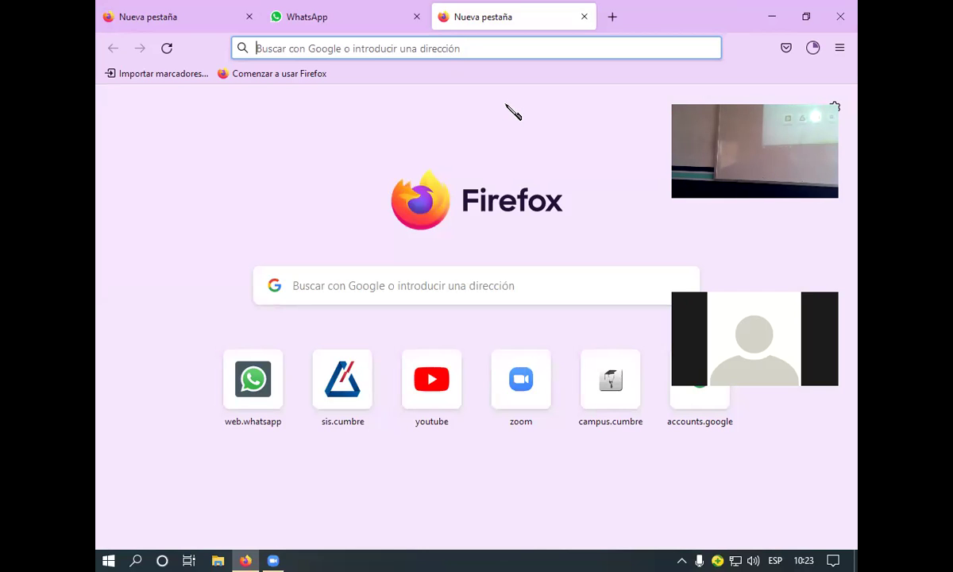
Step: Launch Microsoft Publisher by running the command MSPUB
key("super+r")
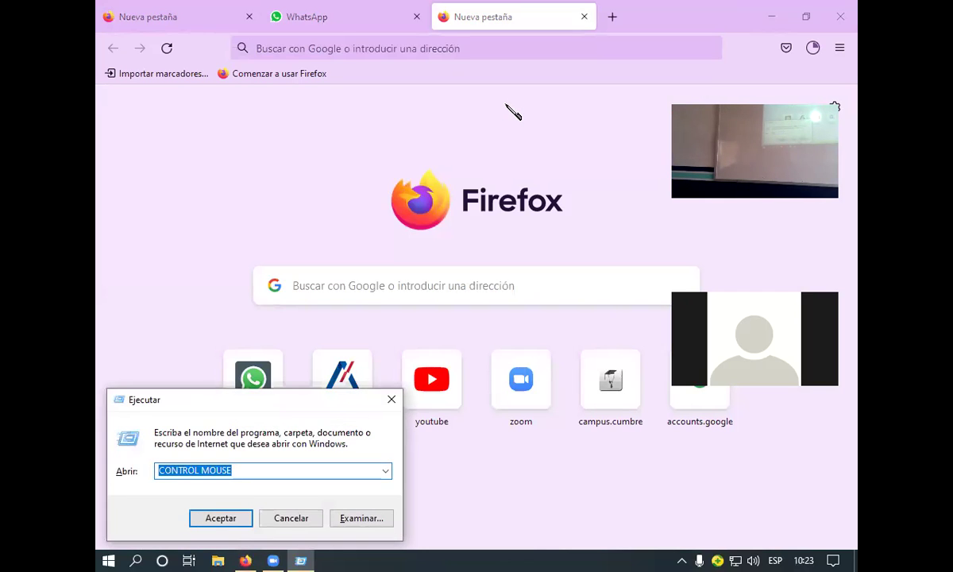
key("BackSpace")
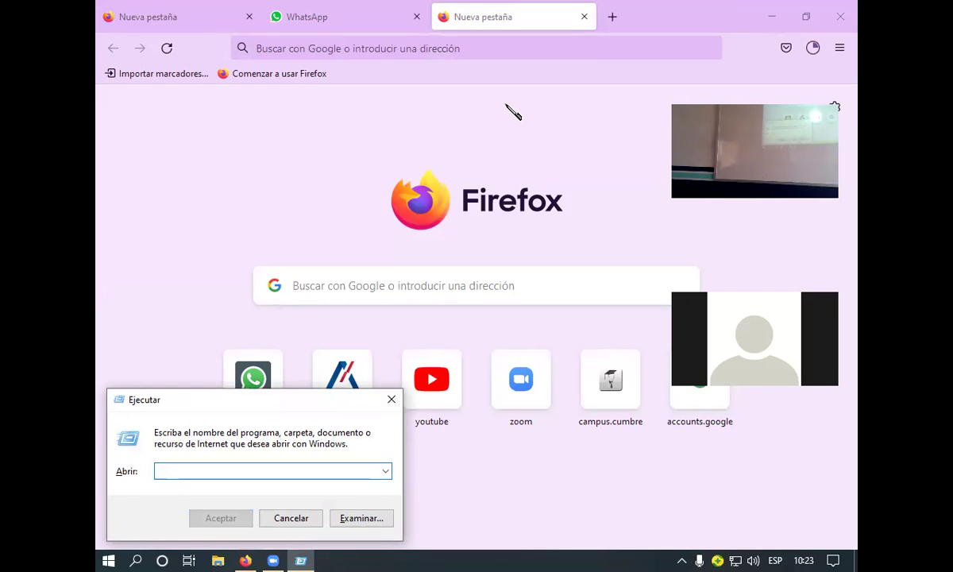
type("MS")
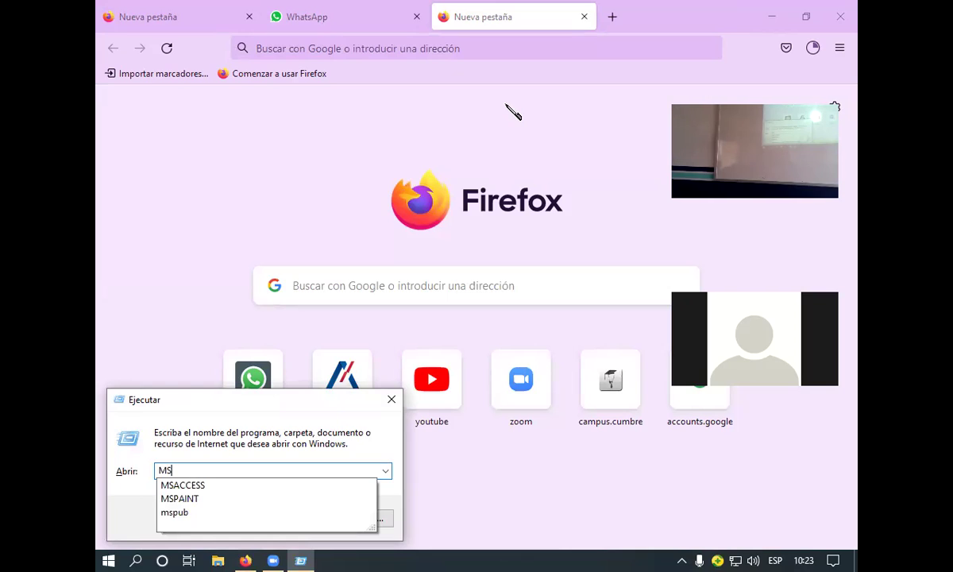
type("PUB")
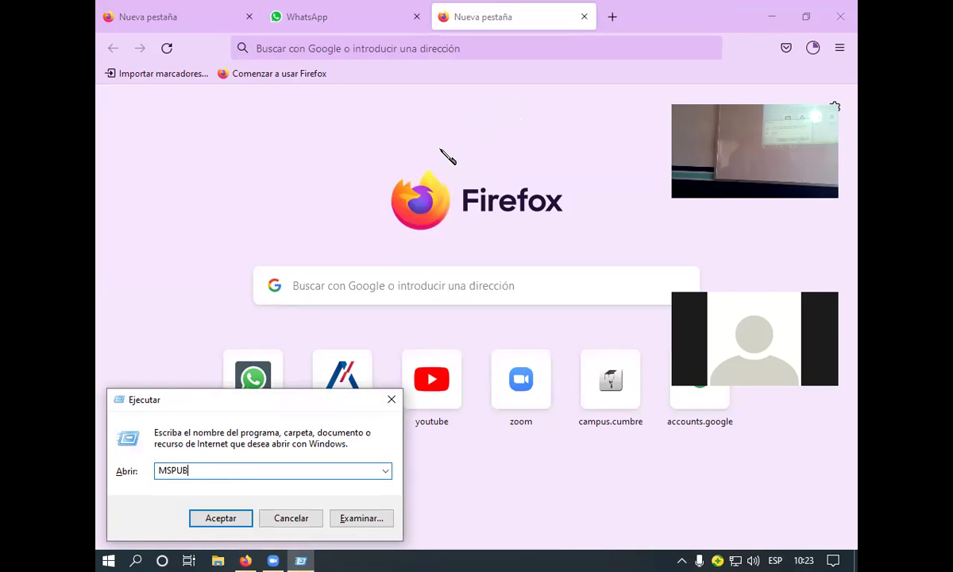
key("Return")
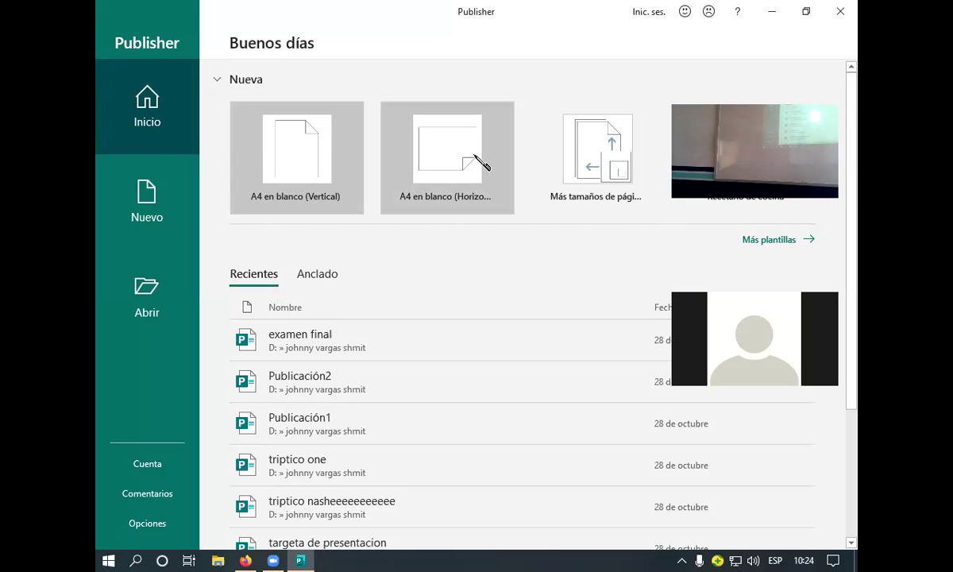
Step: Browse the additional blank page sizes and open the greeting card publication type (Tarjetas de felicitación)
left_click(577, 180)
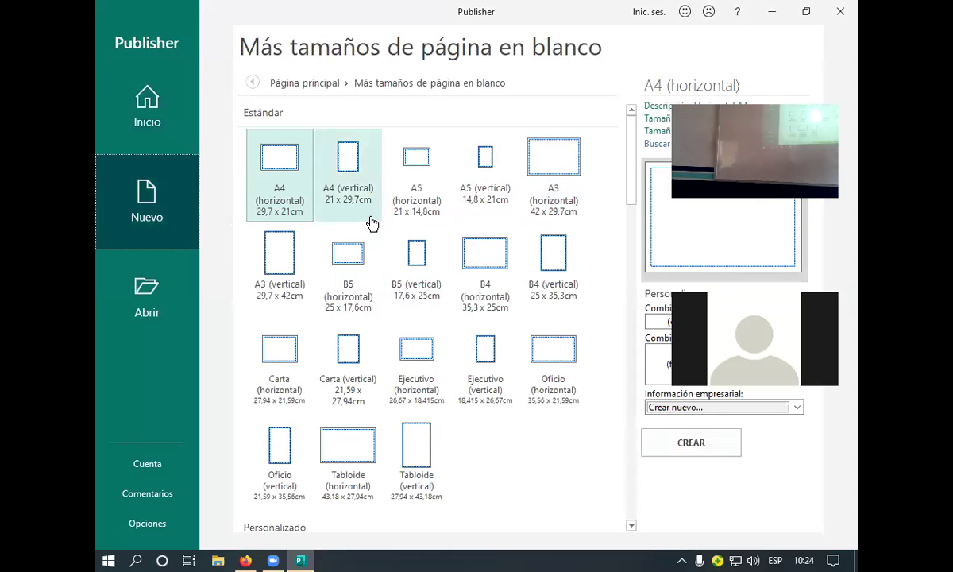
scroll(579, 308, "down", 2)
scroll(579, 308, "down", 2)
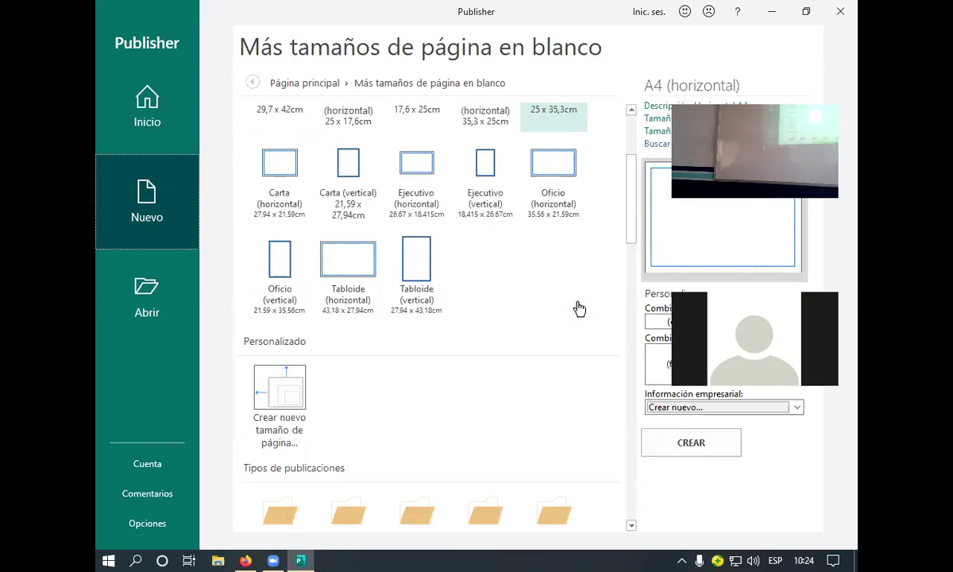
scroll(579, 308, "down", 2)
scroll(579, 308, "up", 2)
scroll(578, 309, "down", 2)
scroll(579, 308, "down", 2)
scroll(579, 308, "down", 4)
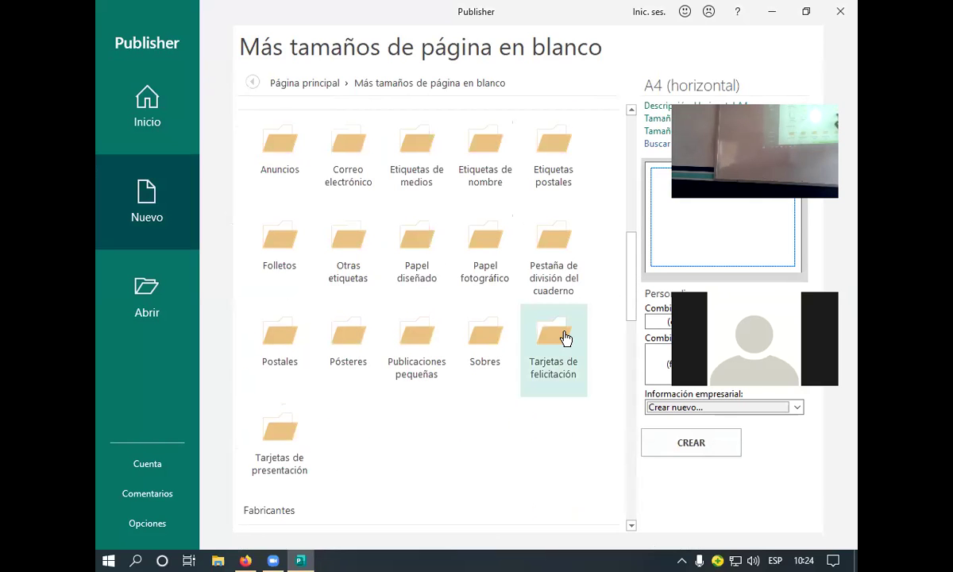
left_click(564, 338)
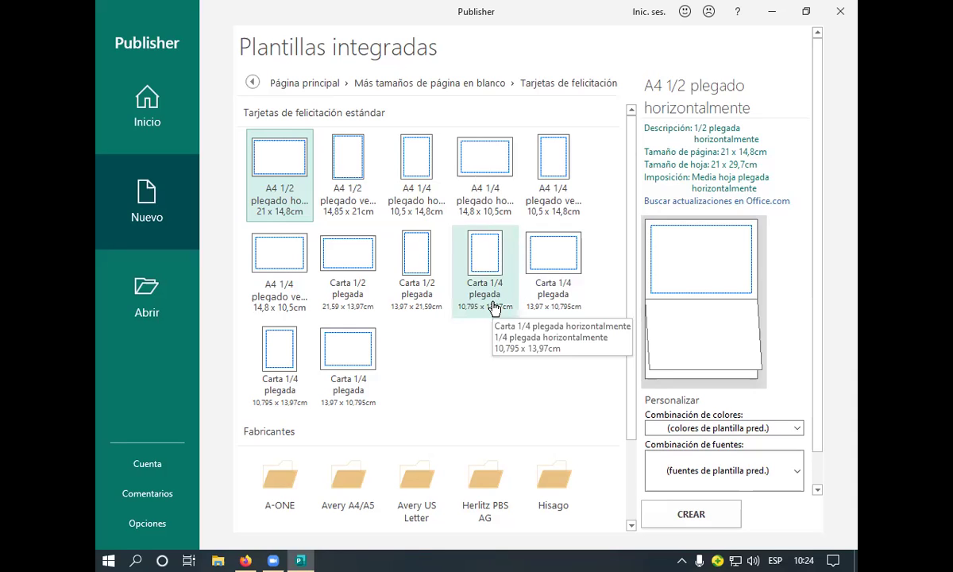
Step: Create a vertically folded half-letter greeting card, 13,97 x 21,59 cm, and accept automatic insertion of the three extra pages
scroll(493, 308, "down", 2)
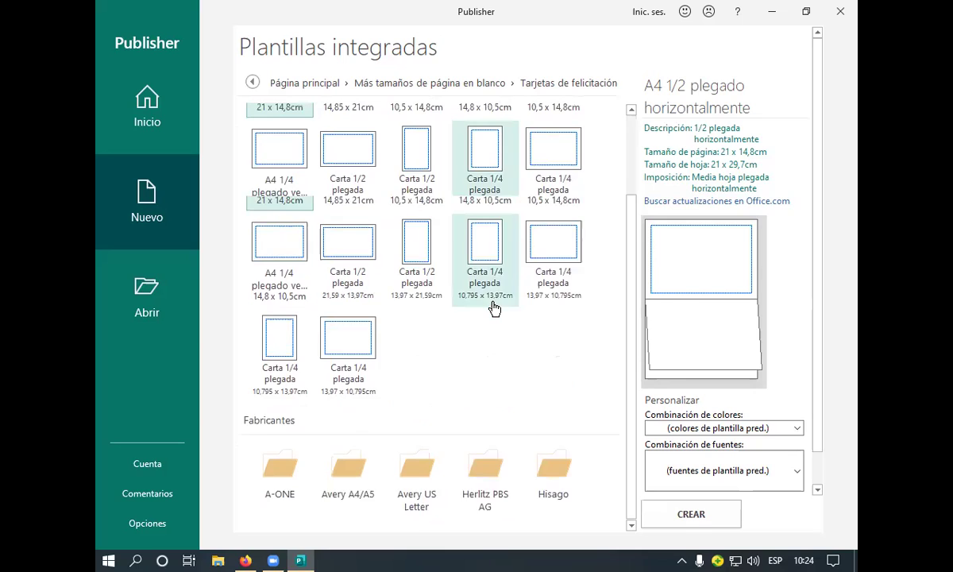
scroll(492, 307, "up", 1)
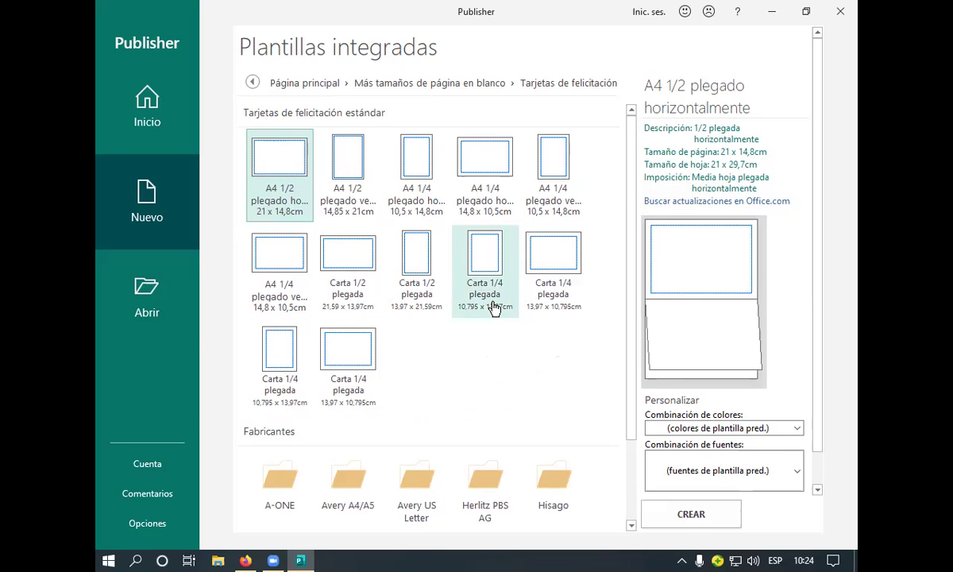
left_click(429, 295)
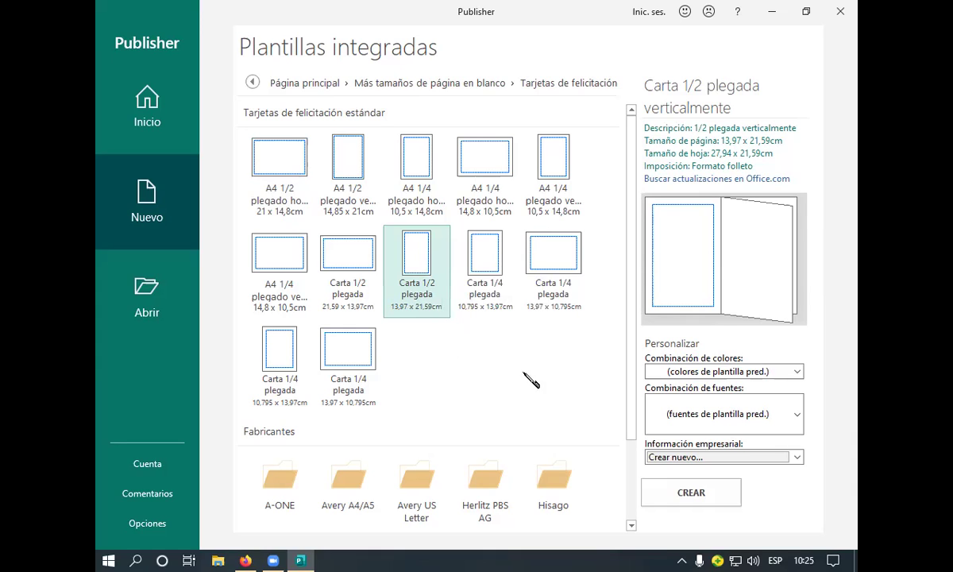
left_click(666, 491)
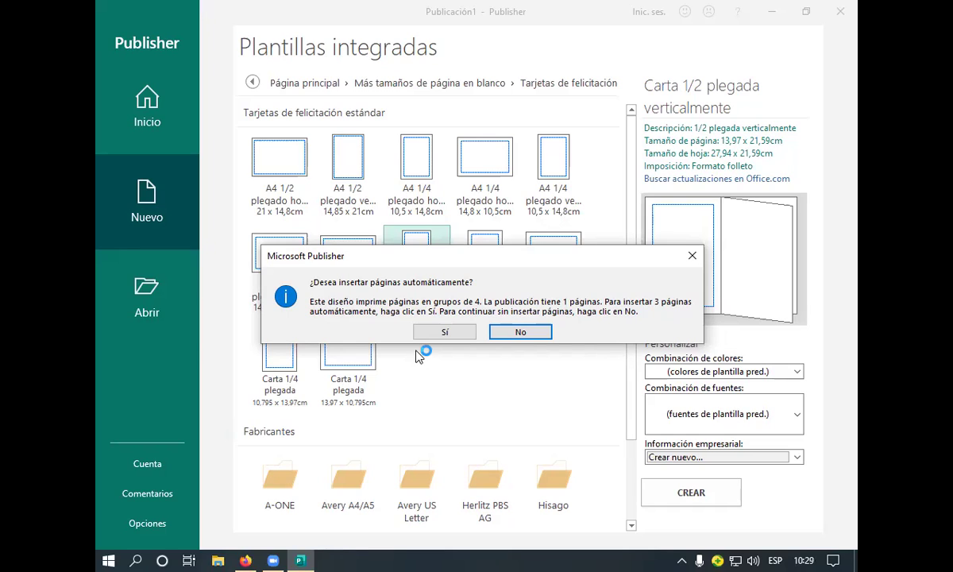
left_click(443, 332)
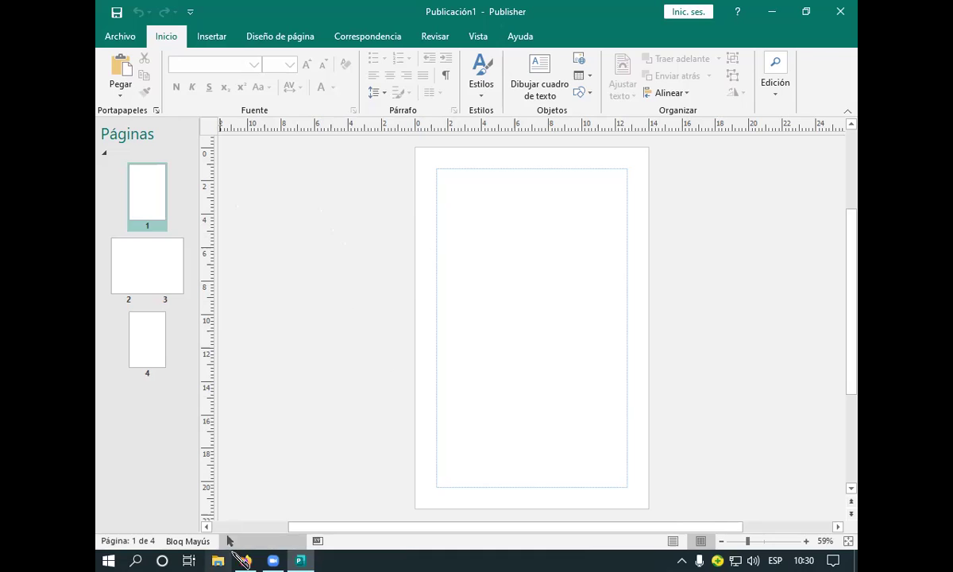
Step: Switch to Firefox and search Google Images for "fondo de tarjetas de cumpleaños"
left_click(247, 560)
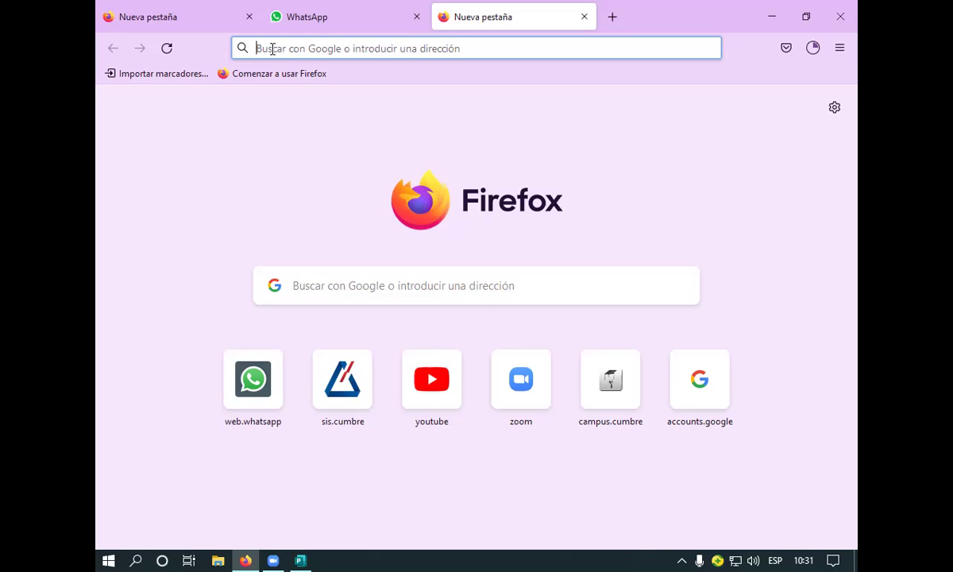
type("FONDO")
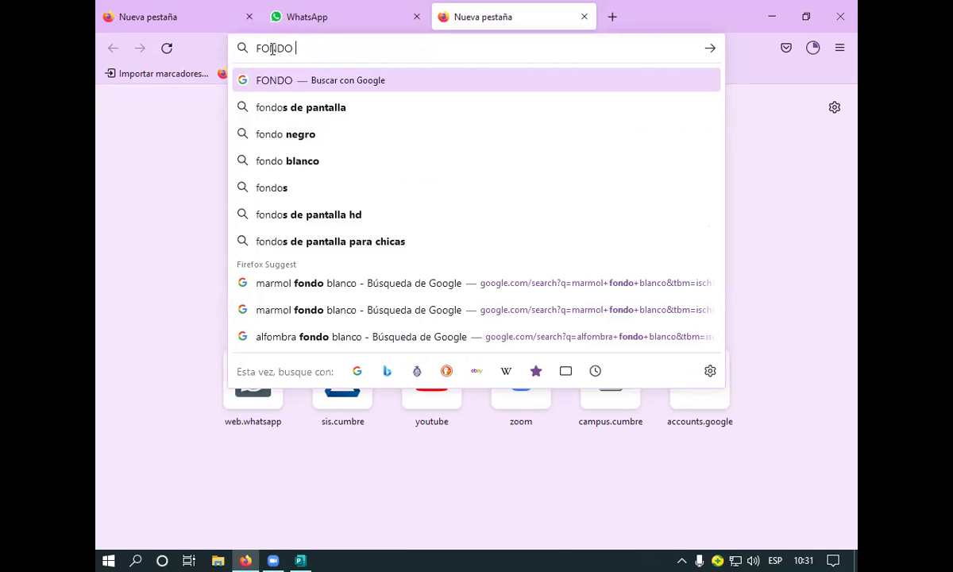
type("DE")
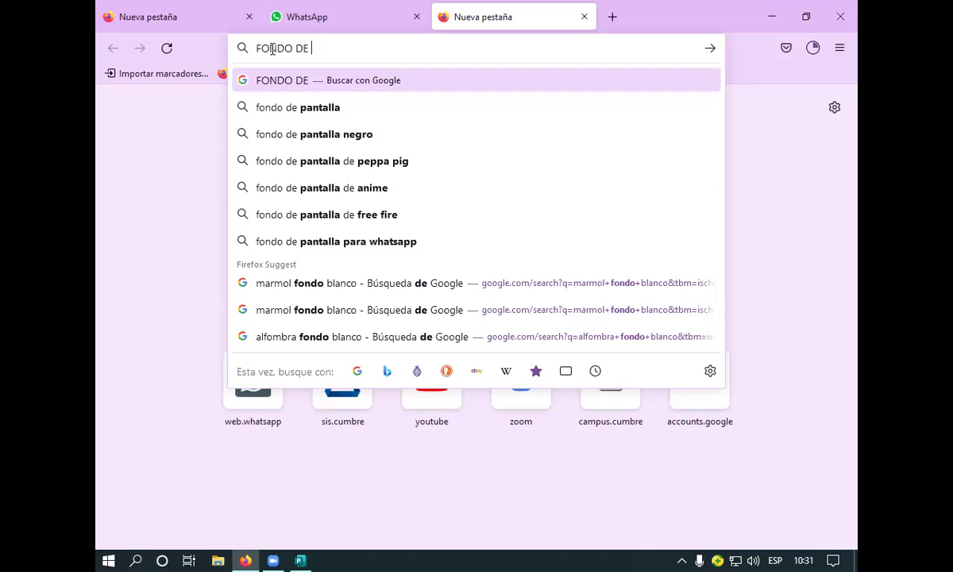
type("TR")
key("BackSpace")
type("ARJETAS")
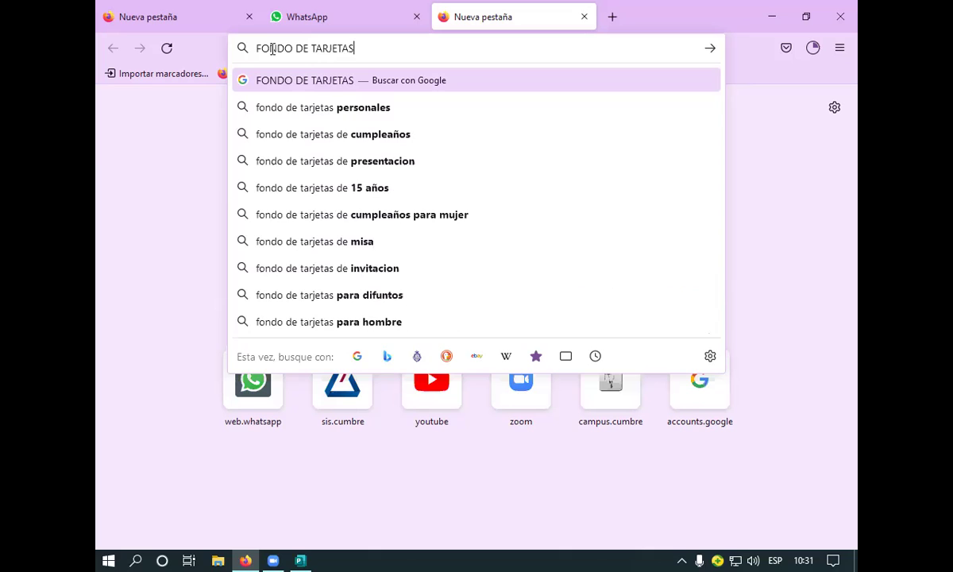
left_click(374, 146)
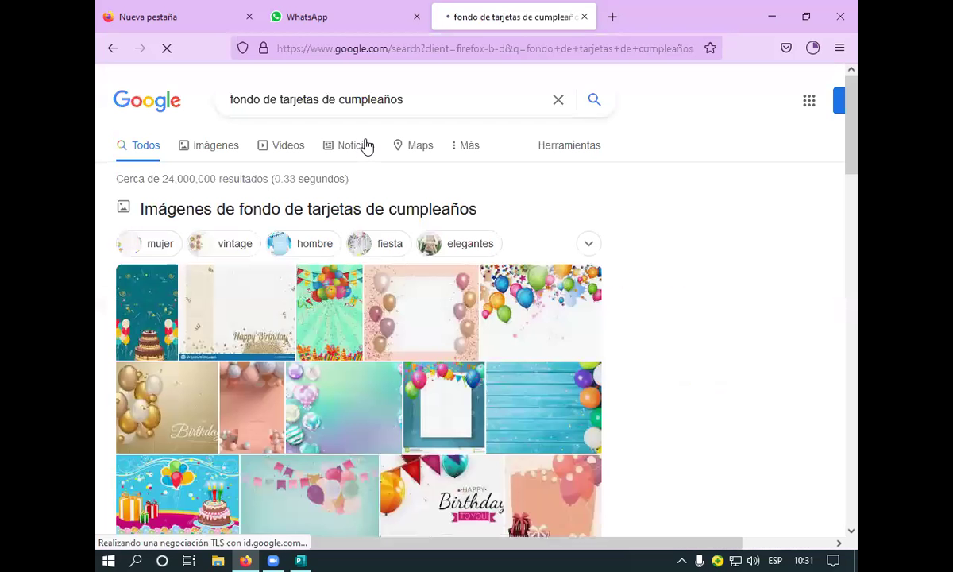
left_click(201, 146)
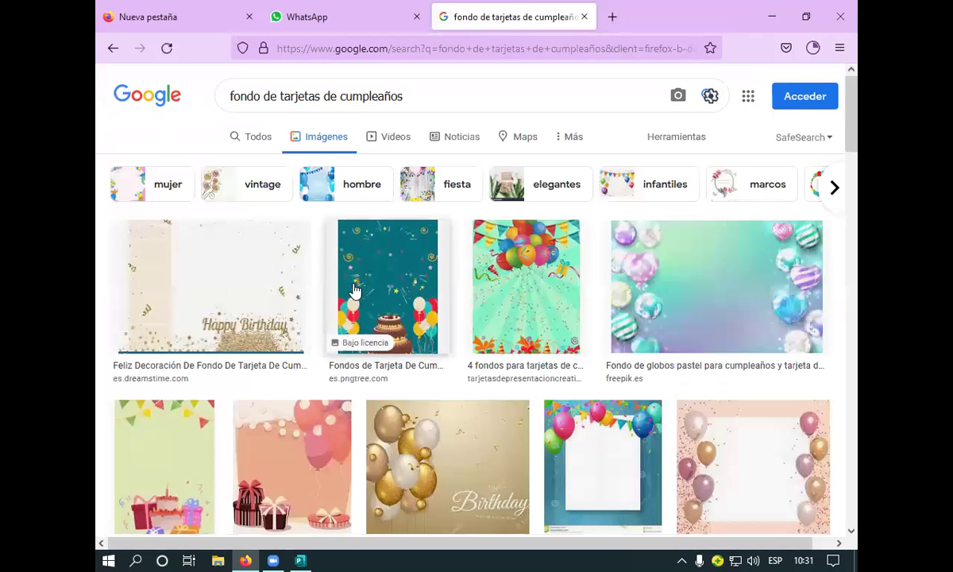
Step: Browse the birthday background images and preview the peach Pinterest background with balloons above a stepped platform
scroll(358, 294, "down", 4)
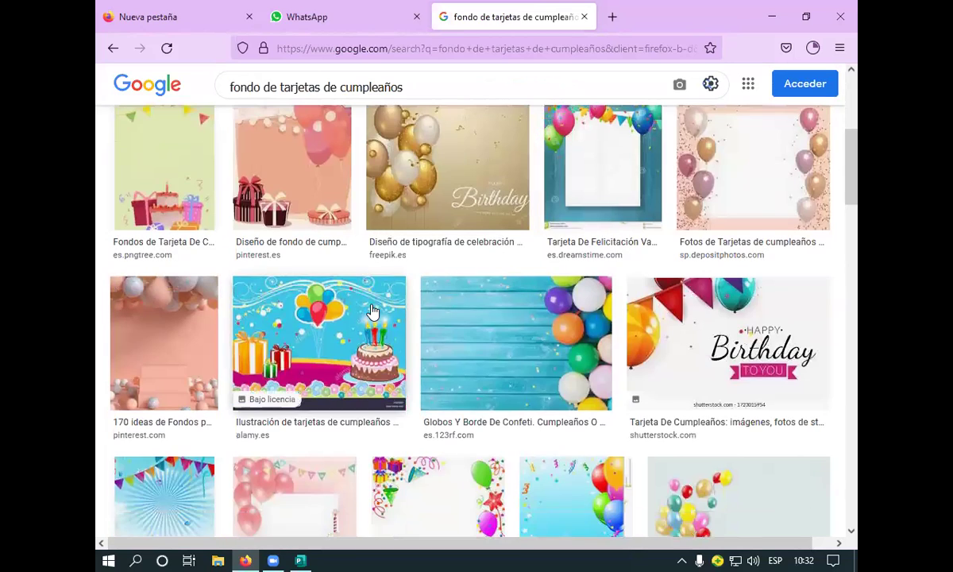
scroll(375, 310, "up", 2)
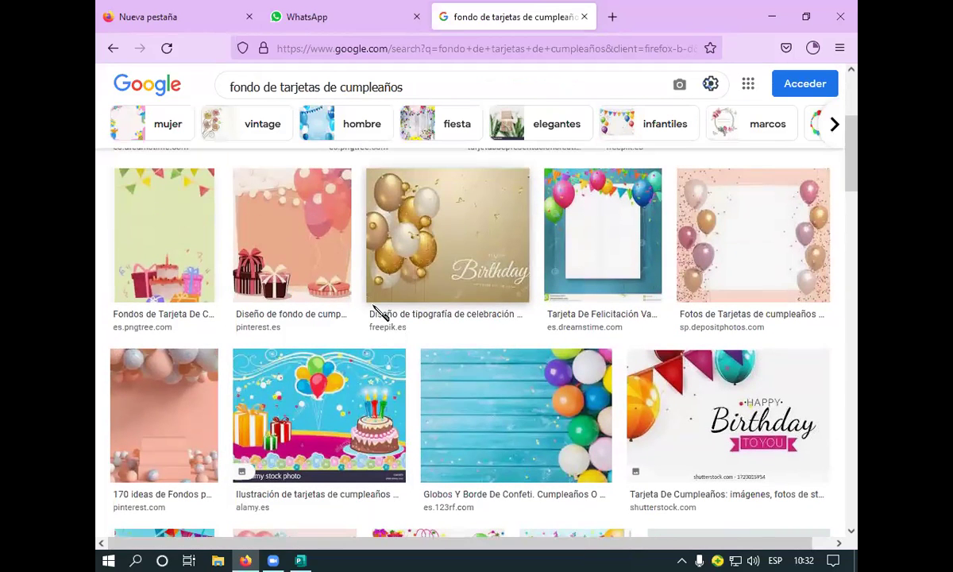
left_click(264, 223)
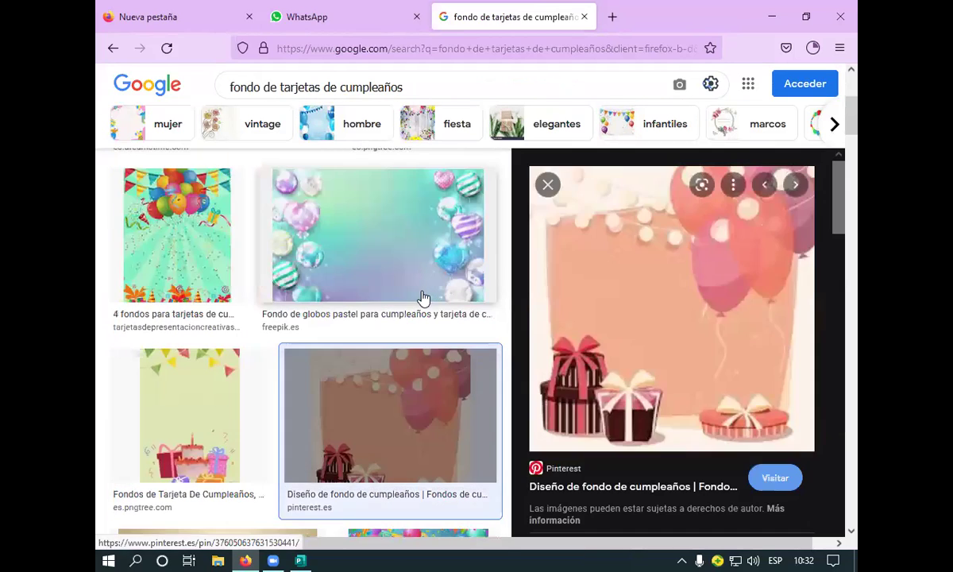
scroll(394, 297, "down", 3)
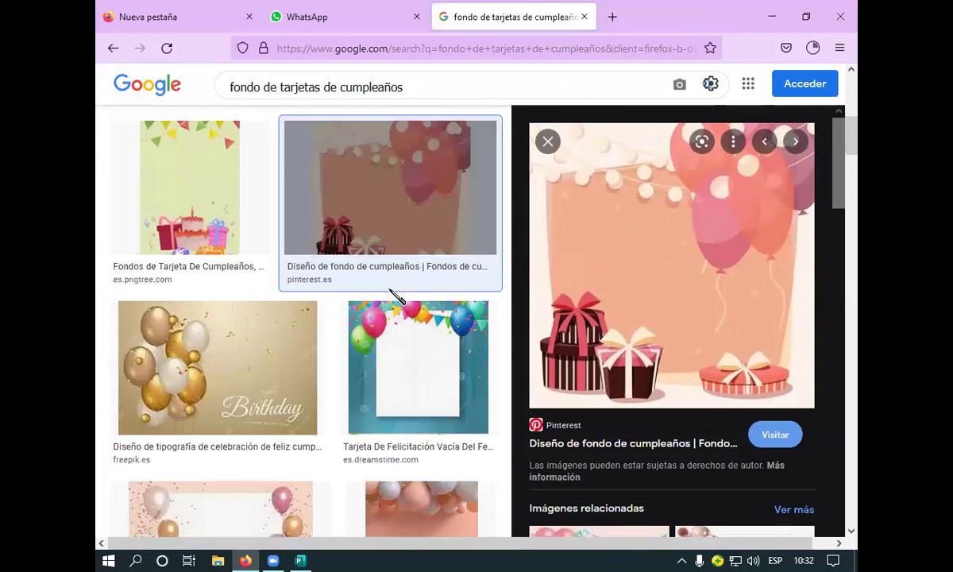
scroll(395, 296, "down", 6)
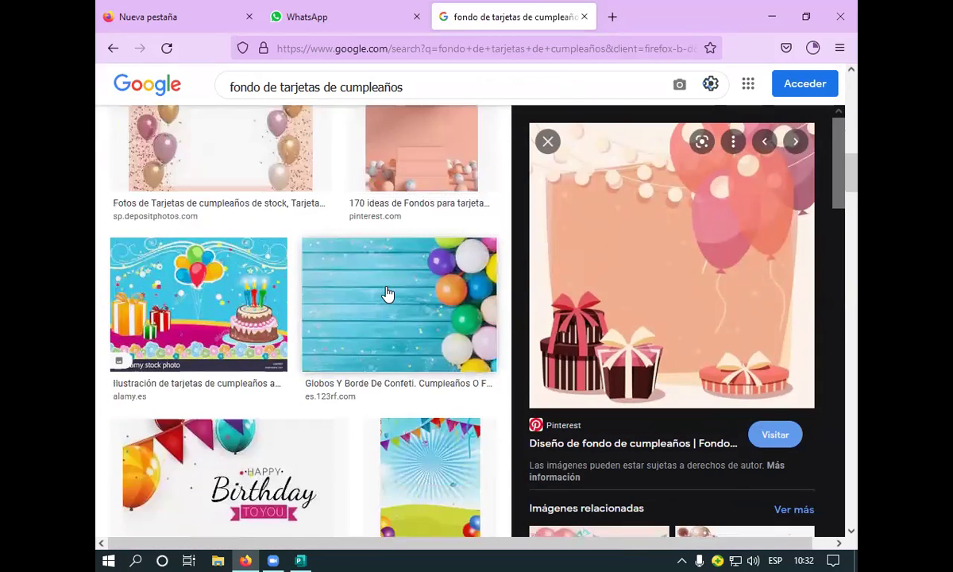
scroll(388, 295, "up", 2)
left_click(409, 273)
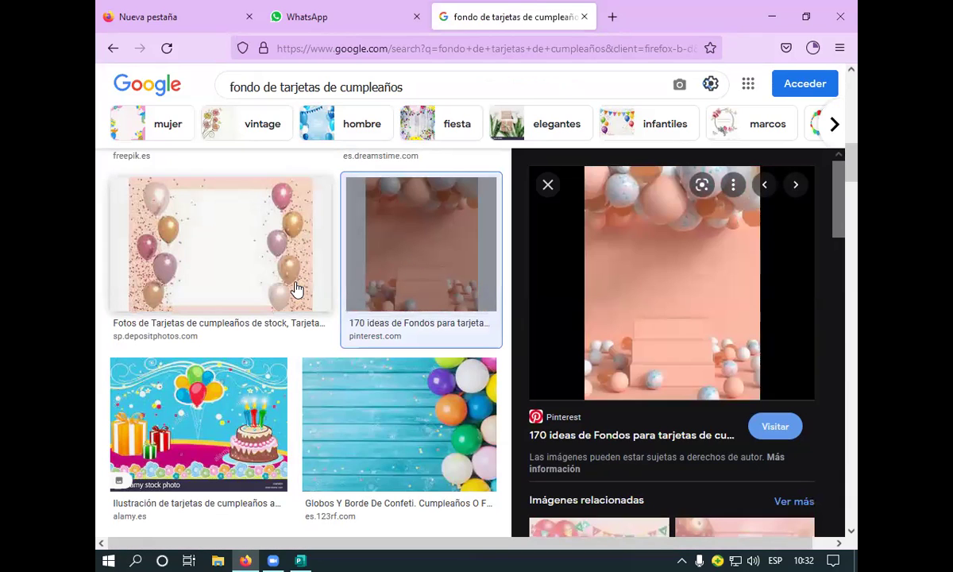
Step: Look through further birthday backgrounds, then copy the previewed peach balloon image to the clipboard
scroll(297, 288, "down", 5)
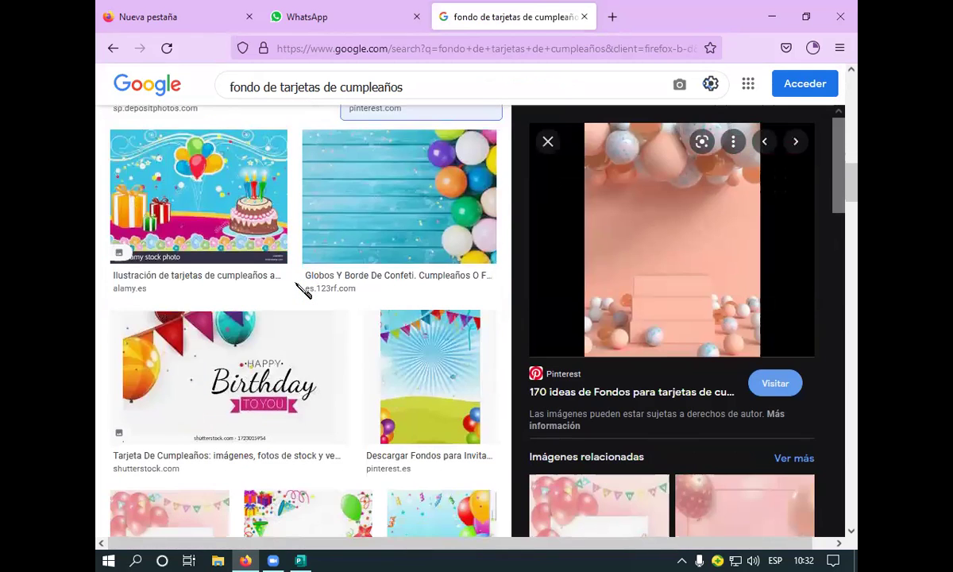
scroll(304, 291, "down", 10)
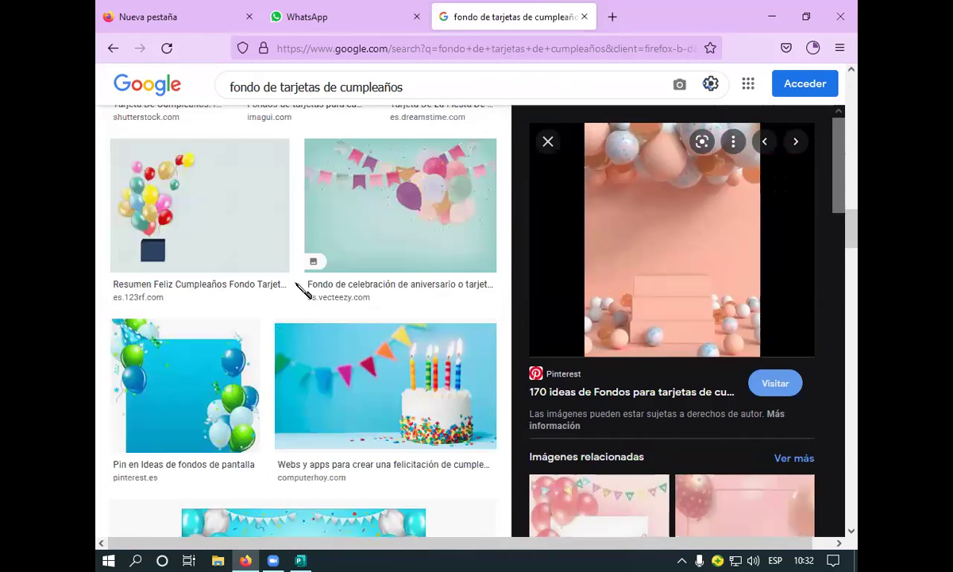
scroll(297, 288, "down", 8)
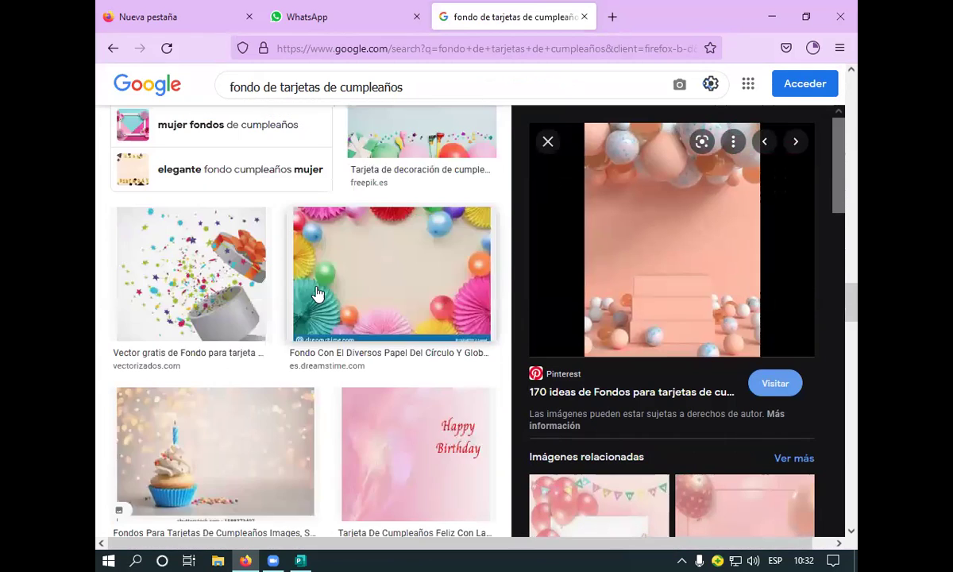
scroll(316, 294, "down", 1)
scroll(316, 294, "up", 5)
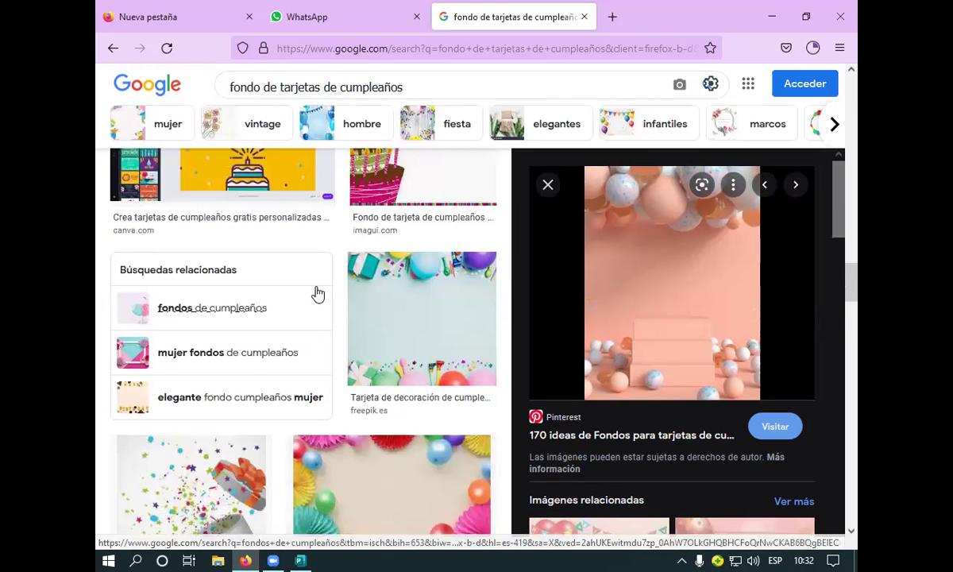
scroll(317, 294, "down", 3)
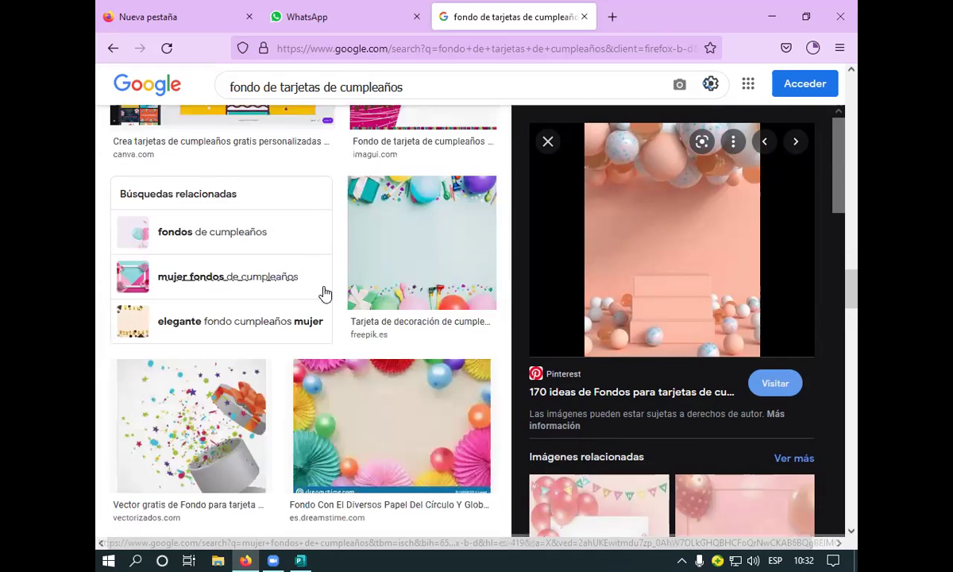
right_click(635, 270)
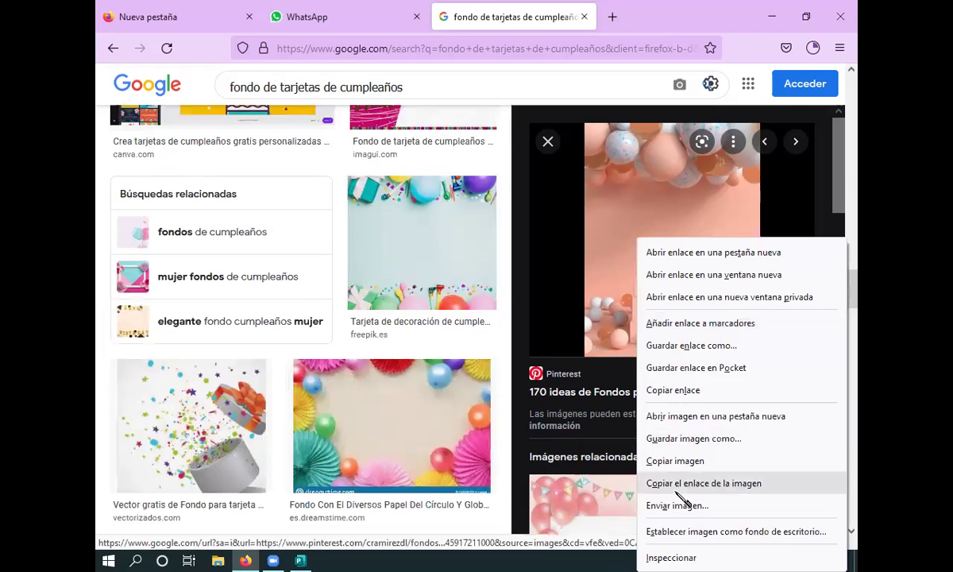
left_click(674, 460)
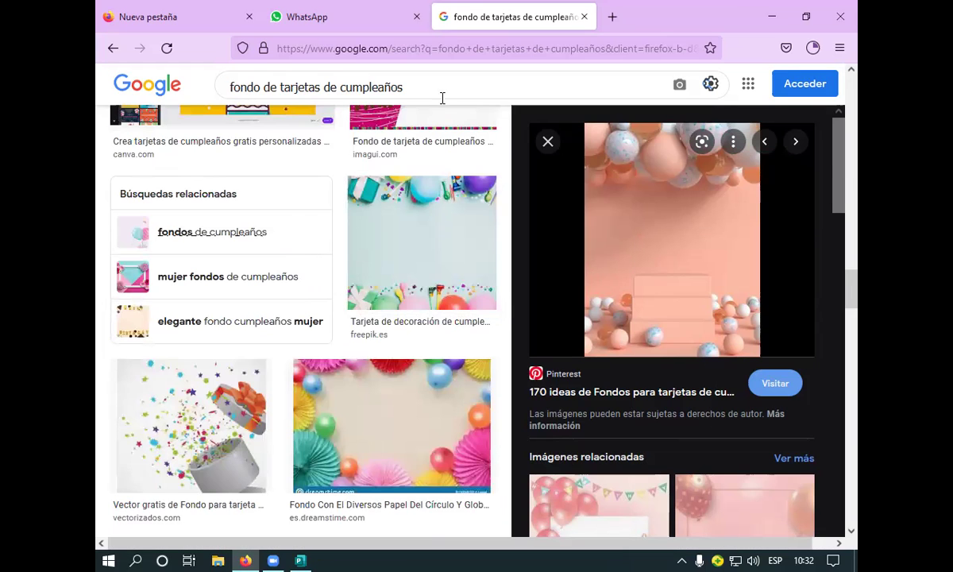
Step: Switch back to Publisher and paste the copied peach balloon image onto page 1 of the card
left_click(300, 560)
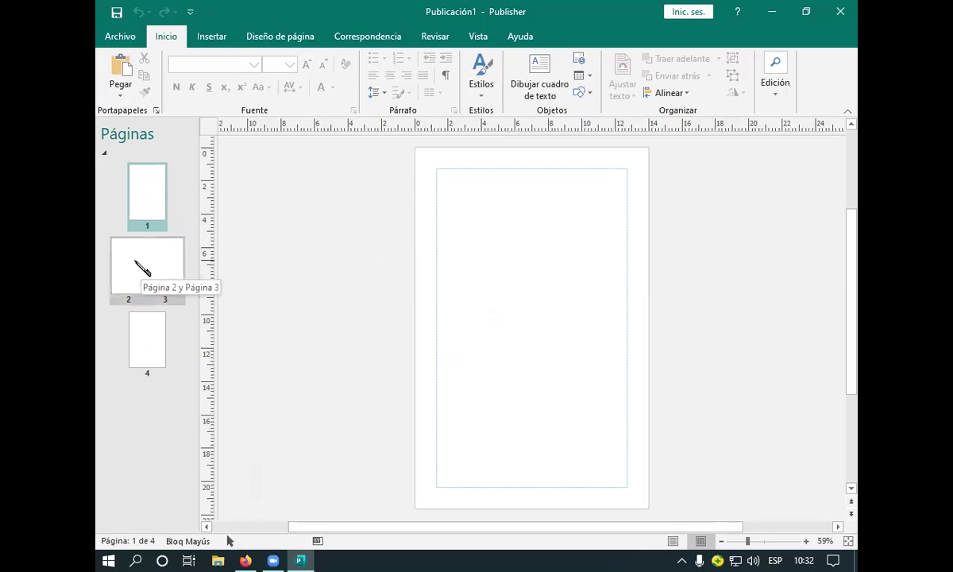
right_click(489, 232)
left_click(520, 277)
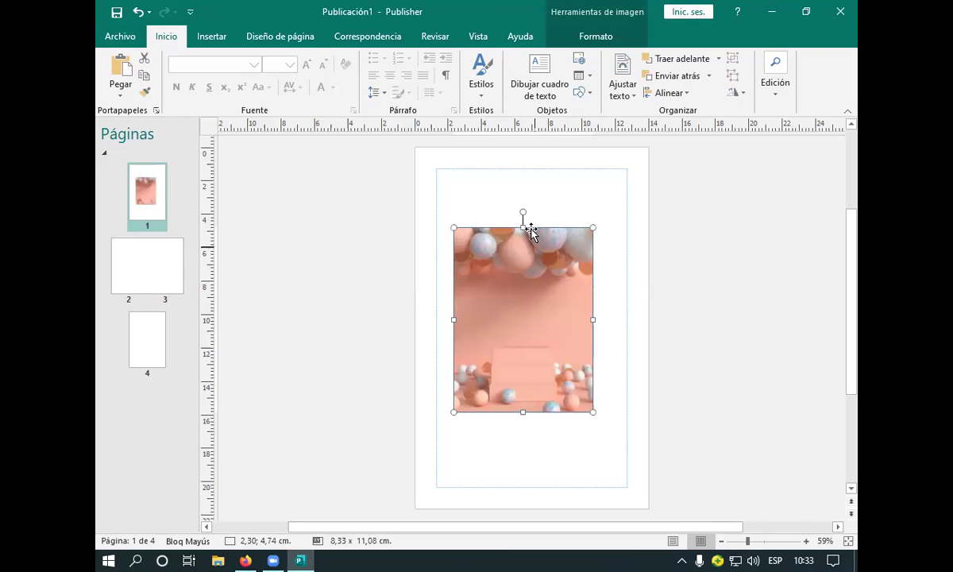
Step: Stretch the balloon image on page 1 vertically to about 18.3 cm tall, extending it towards the upper and lower margin guides
left_click_drag(523, 226, 523, 180)
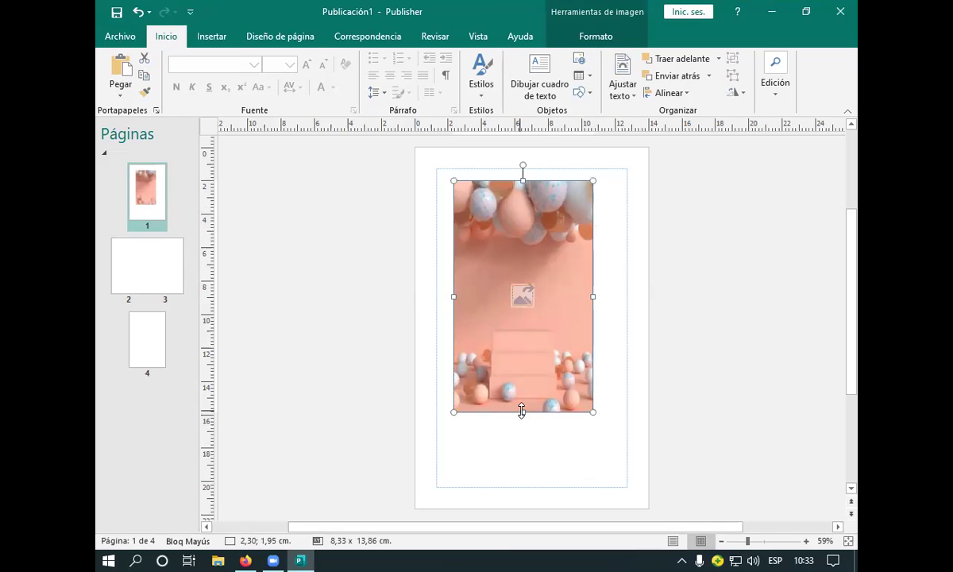
left_click_drag(524, 450, 532, 483)
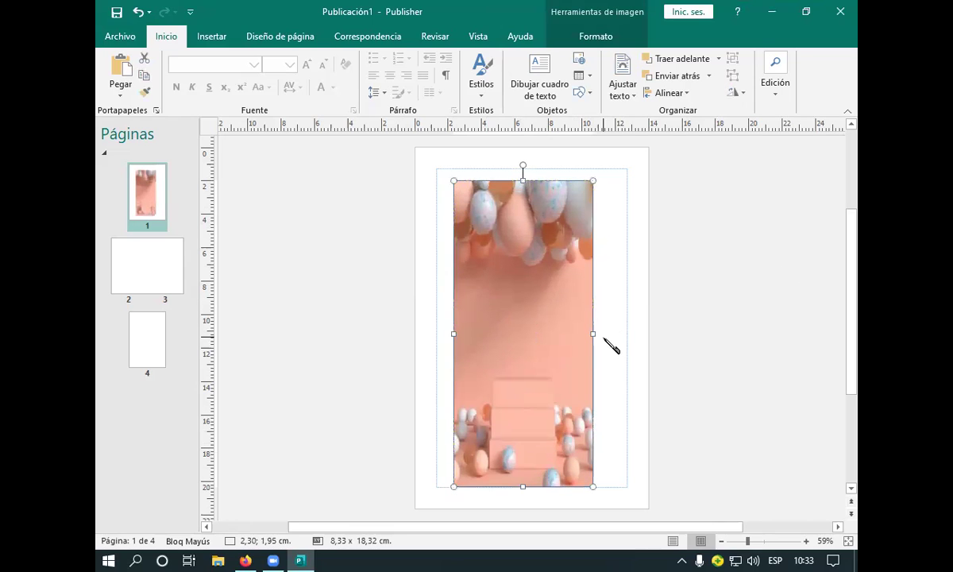
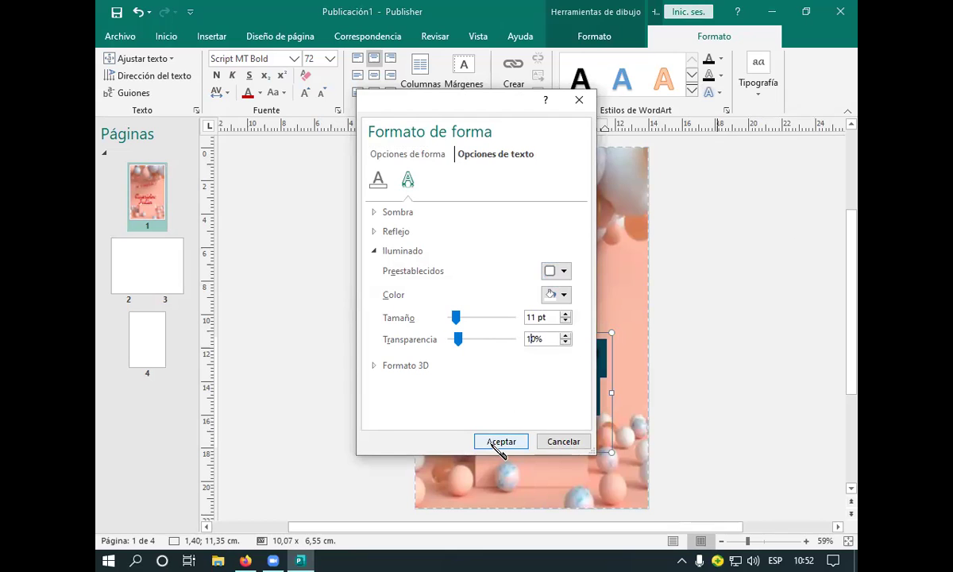
Step: Apply the 11 pt glow with 10% transparency to the "Querida:" text and move its box up to just below "Feliz Cumpleaños"
left_click(501, 442)
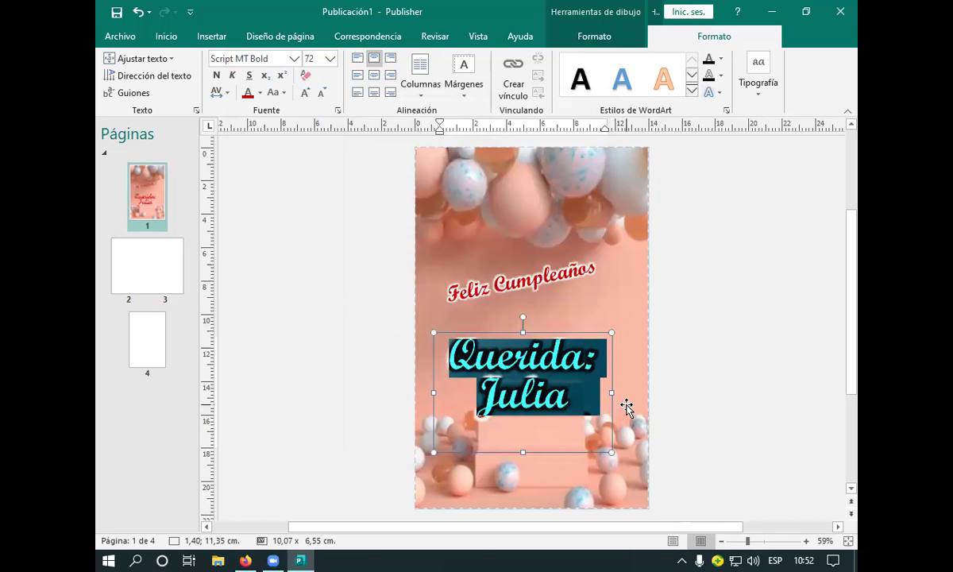
left_click(626, 402)
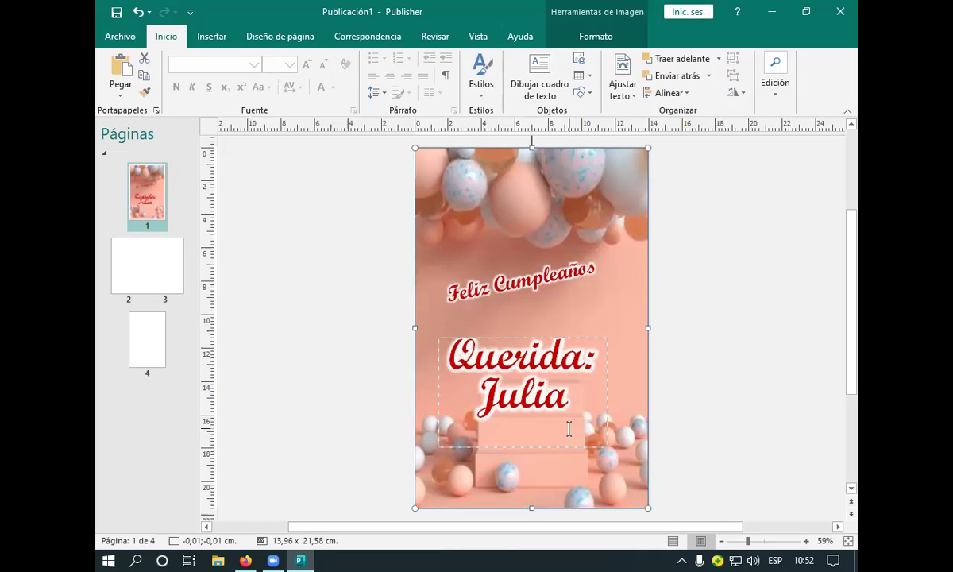
left_click(524, 340)
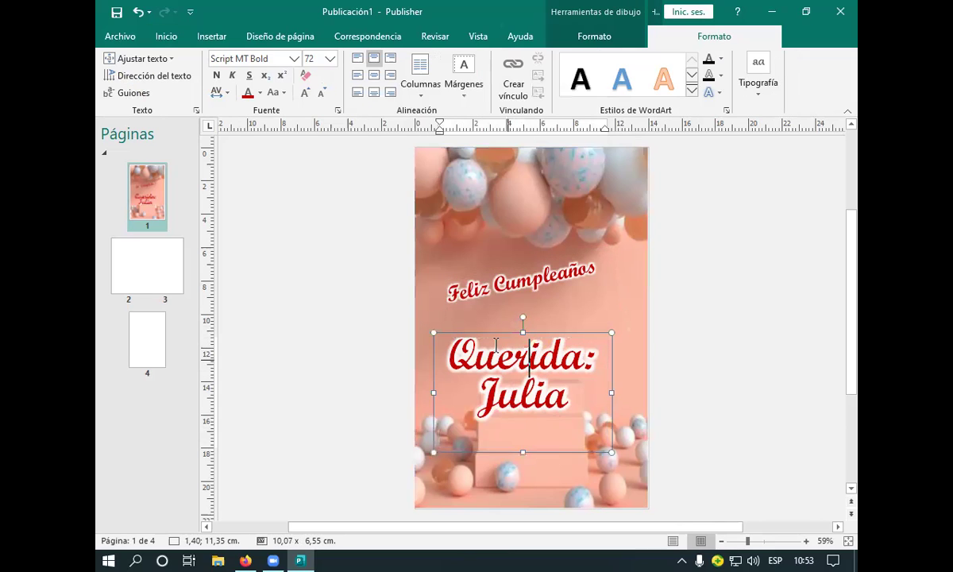
left_click_drag(495, 332, 503, 309)
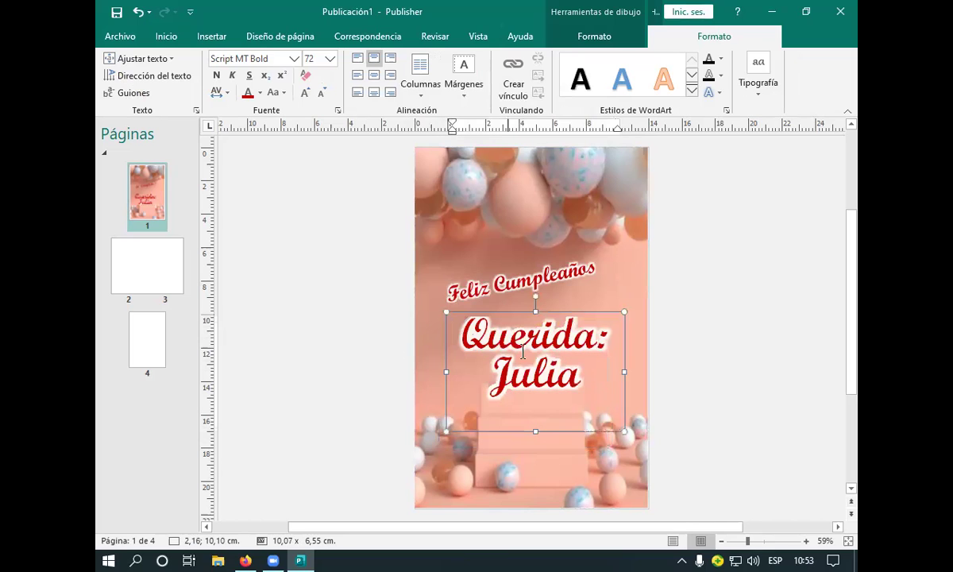
left_click(565, 449)
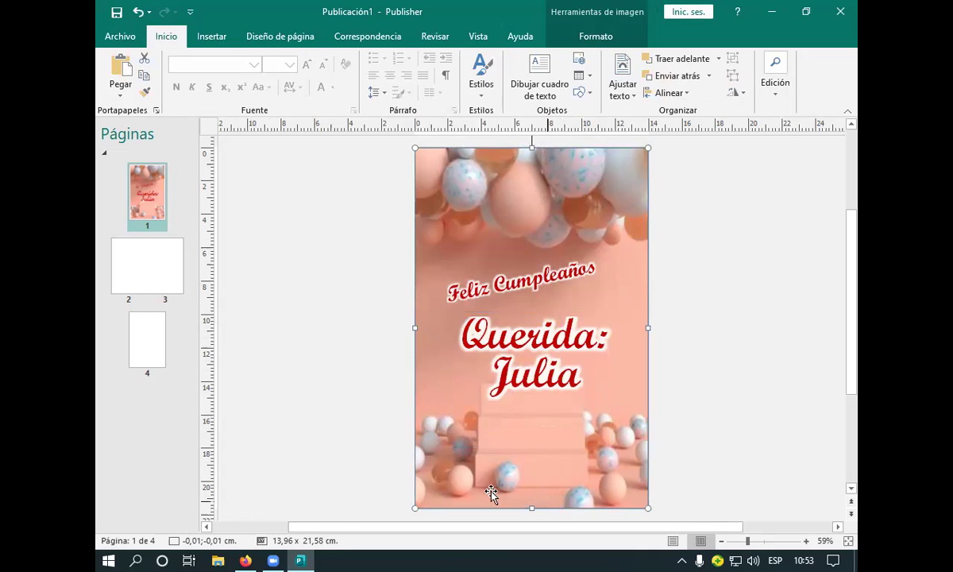
Step: Go to inside pages 2 and 3, then switch to Firefox and search Google Images for "globos de cumpleaños"
left_click(170, 271)
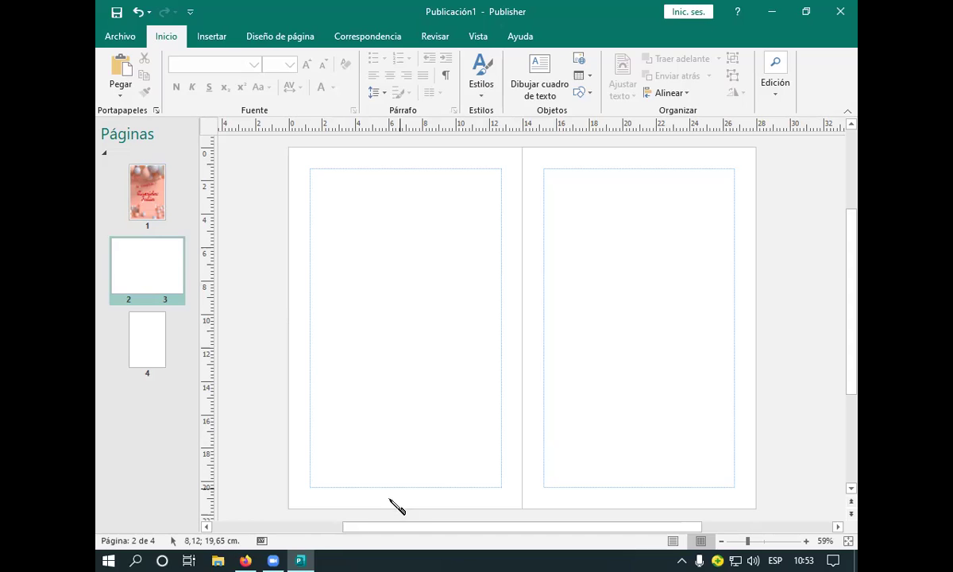
left_click(245, 559)
left_click(225, 84)
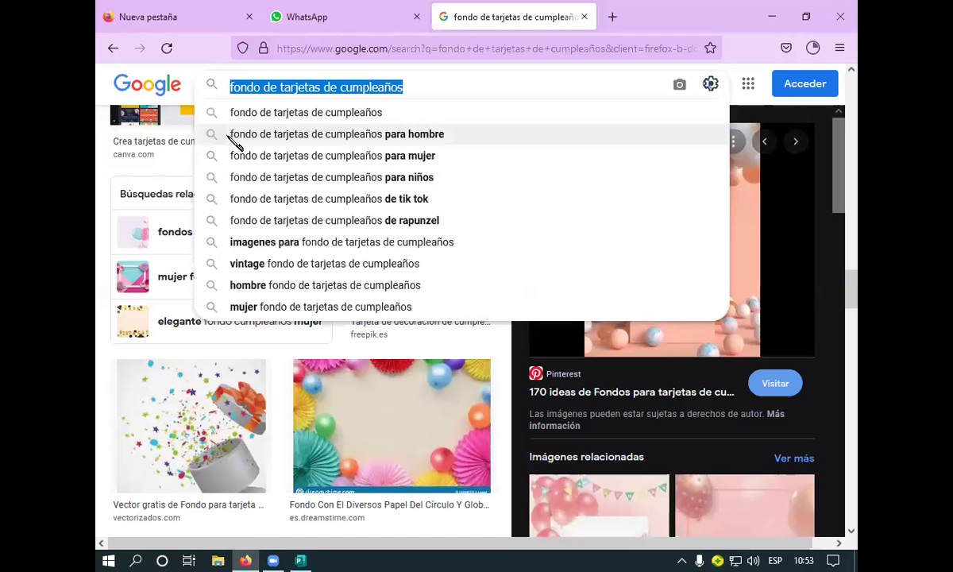
type("globos")
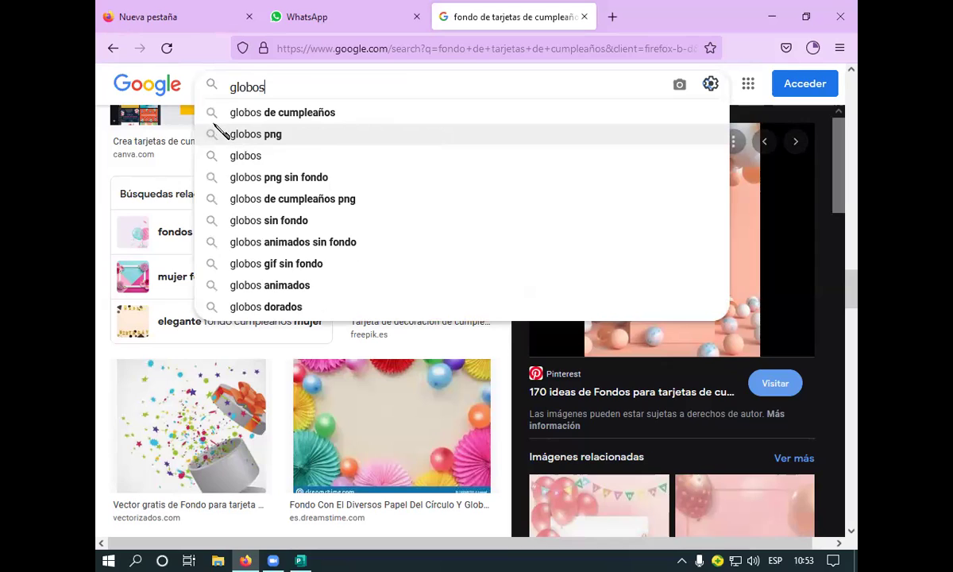
left_click(278, 113)
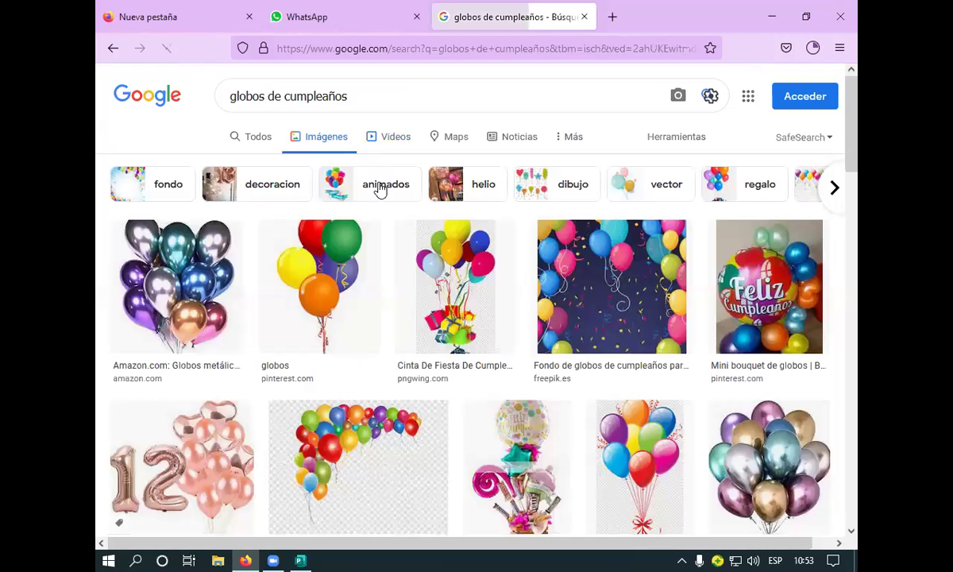
Step: Browse the birthday balloon image results for a picture suitable for the inside of the card
scroll(385, 198, "down", 2)
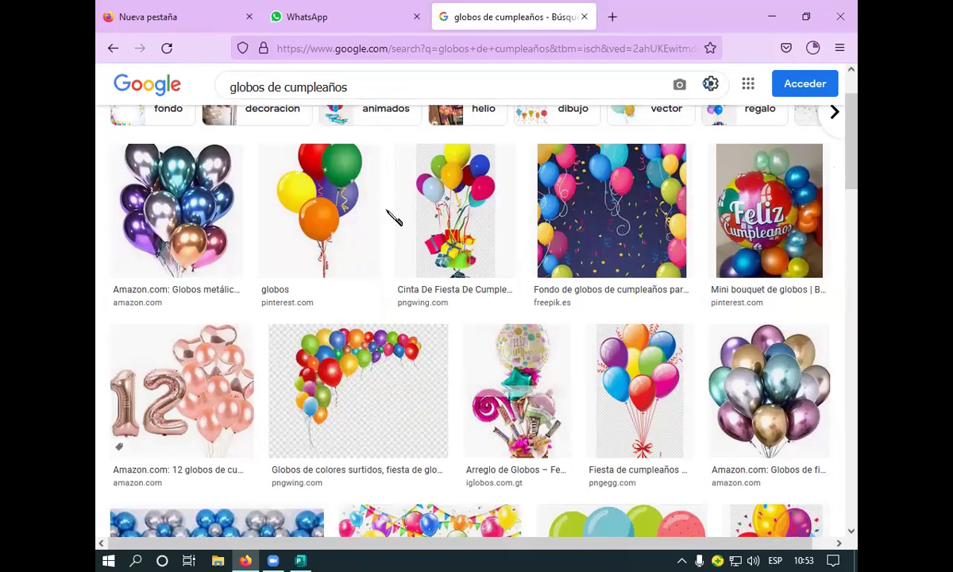
scroll(389, 231, "down", 3)
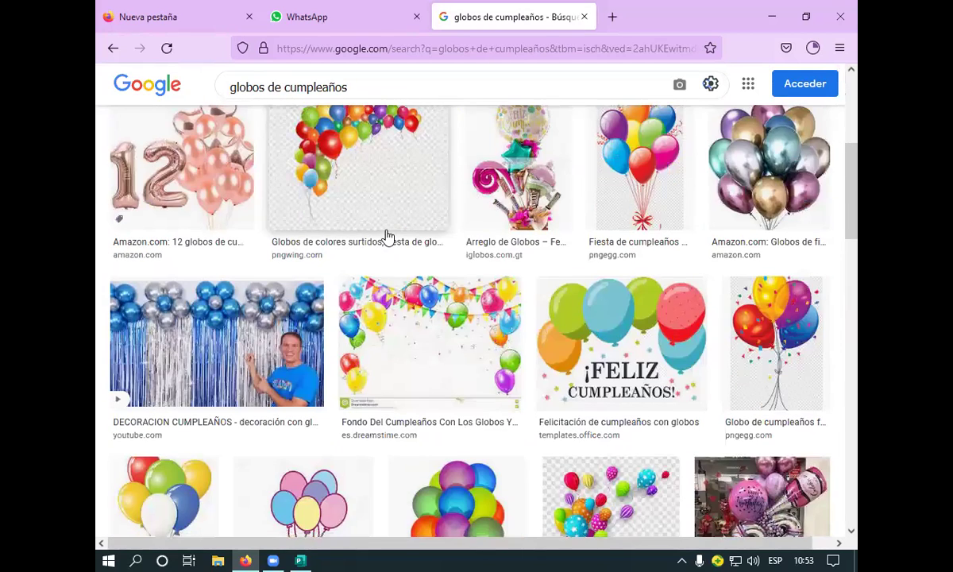
scroll(388, 237, "down", 1)
scroll(388, 239, "down", 2)
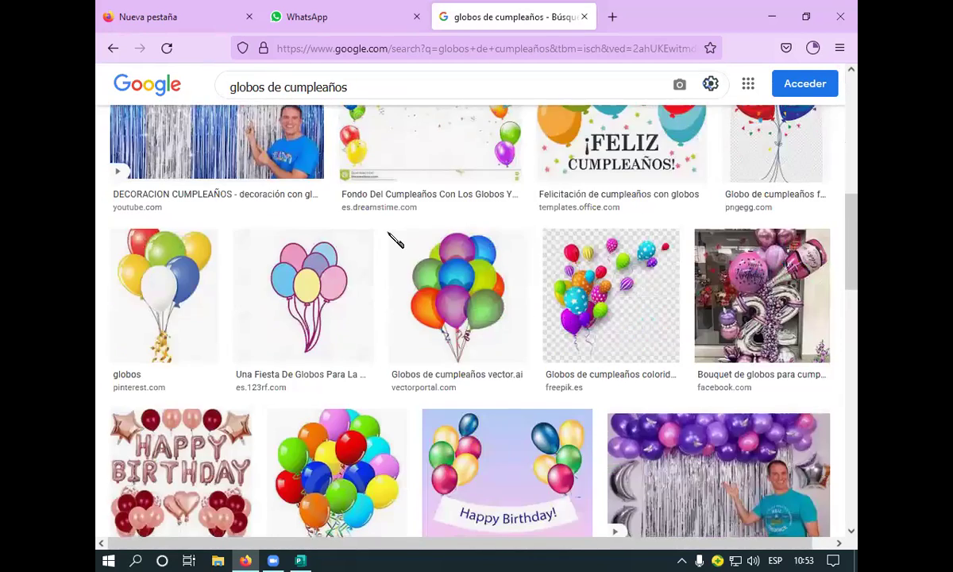
scroll(389, 237, "down", 2)
scroll(389, 238, "down", 2)
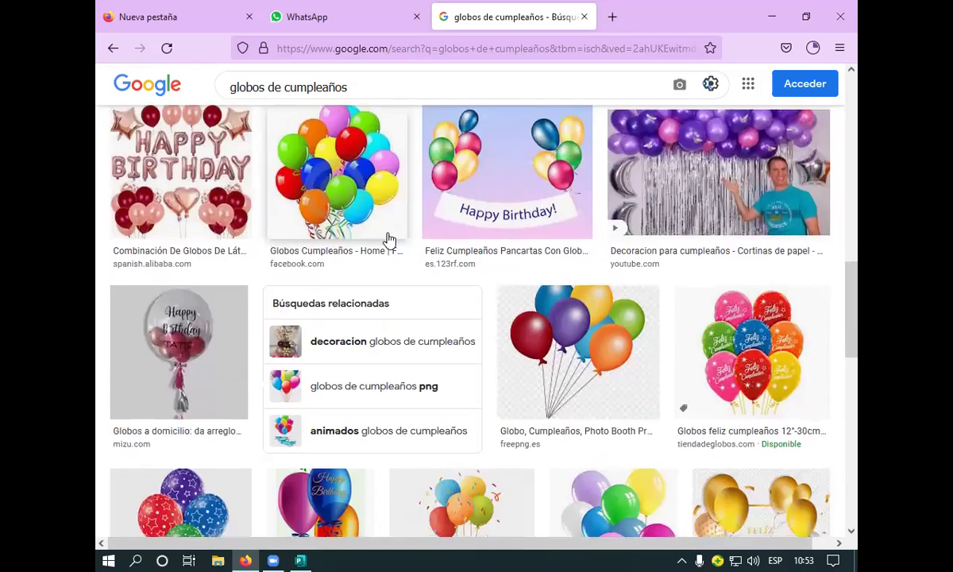
scroll(389, 240, "down", 2)
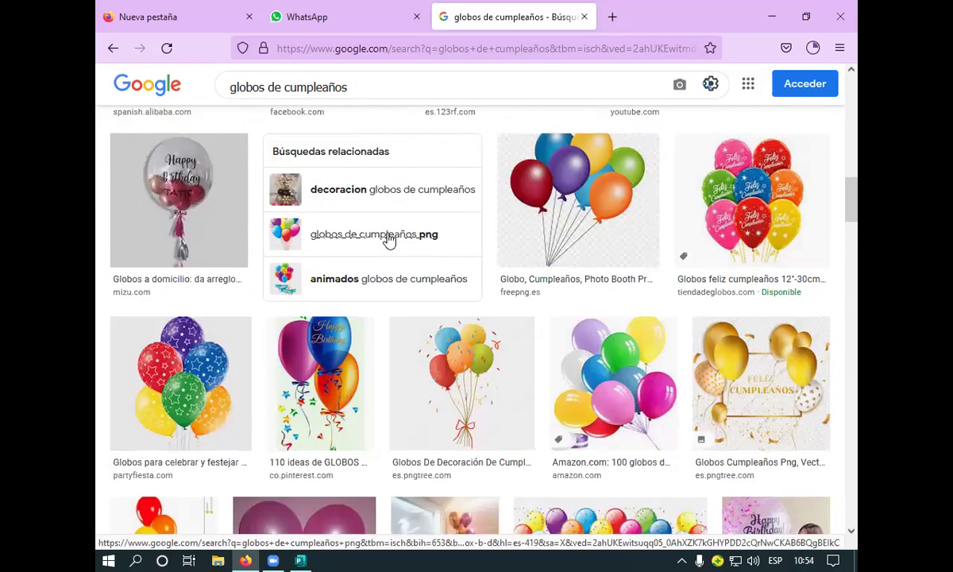
scroll(389, 239, "down", 2)
scroll(393, 241, "down", 2)
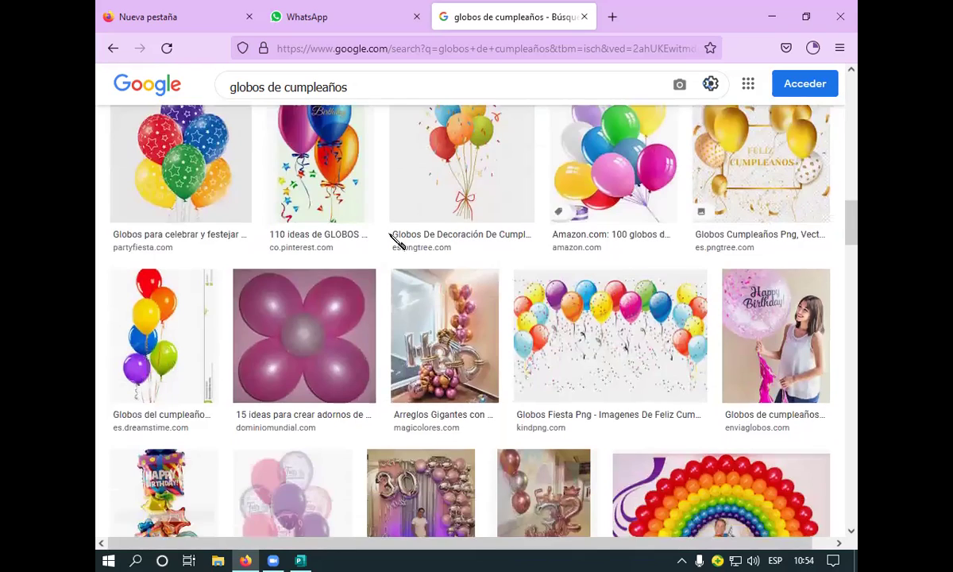
scroll(394, 239, "down", 2)
scroll(390, 240, "down", 2)
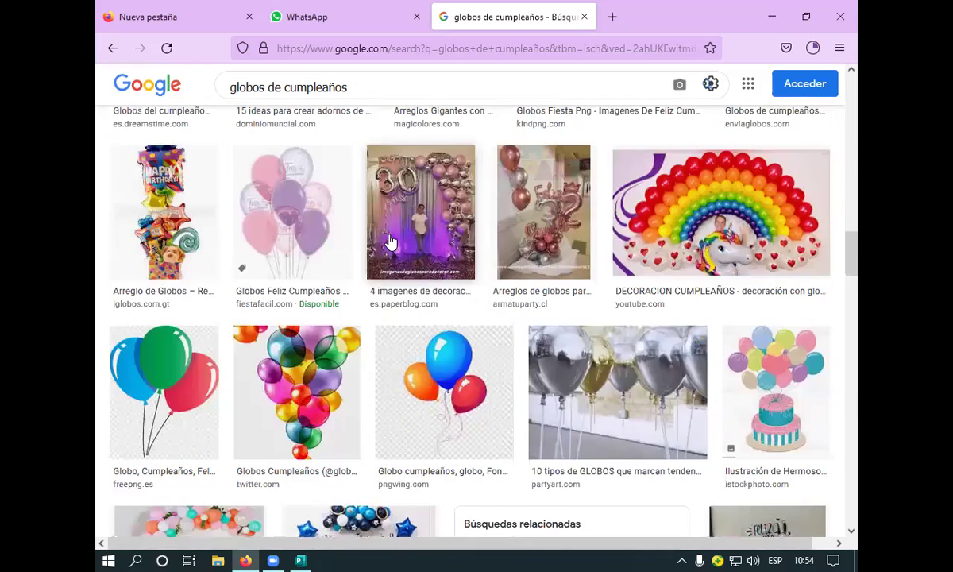
scroll(393, 243, "down", 1)
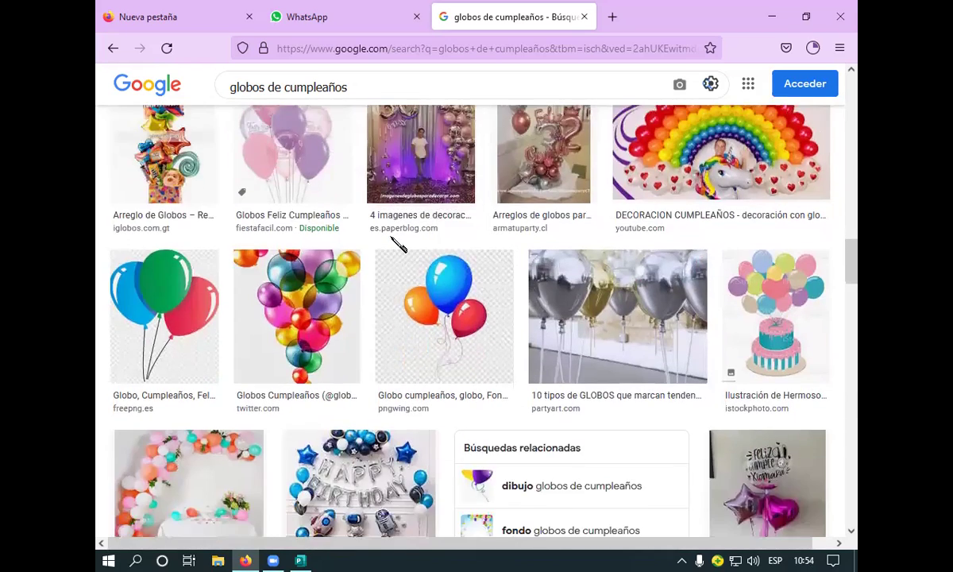
scroll(393, 242, "up", 1)
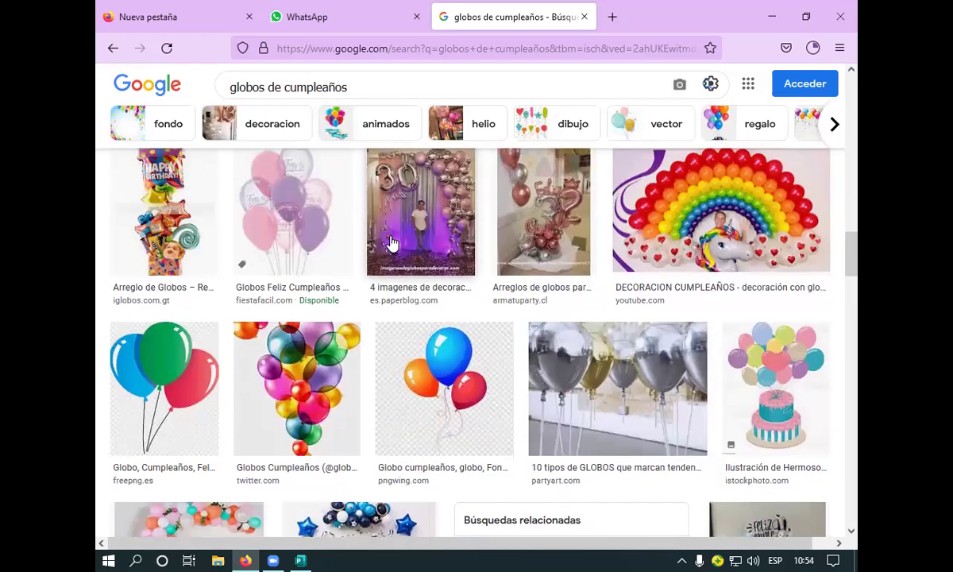
scroll(393, 244, "down", 3)
scroll(393, 243, "down", 1)
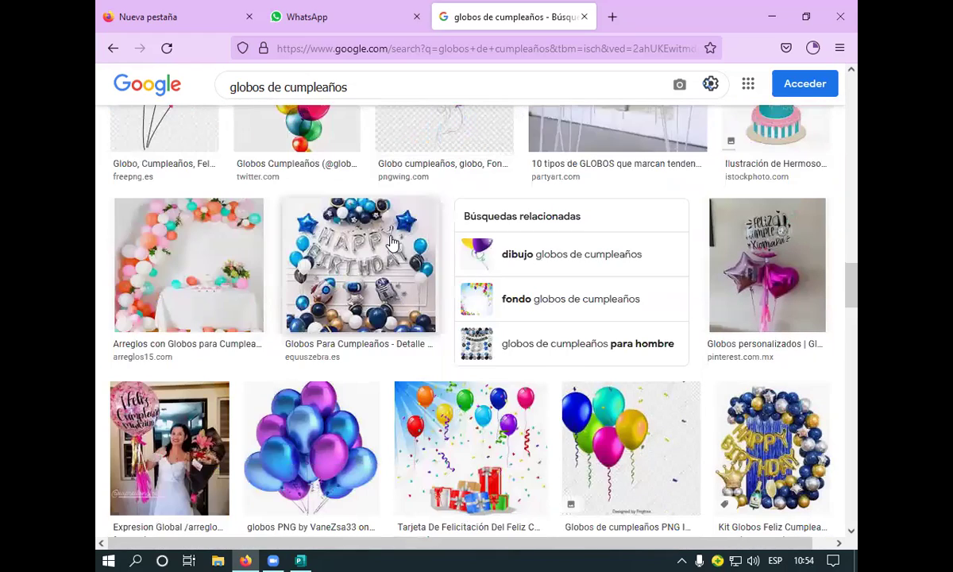
scroll(393, 243, "down", 3)
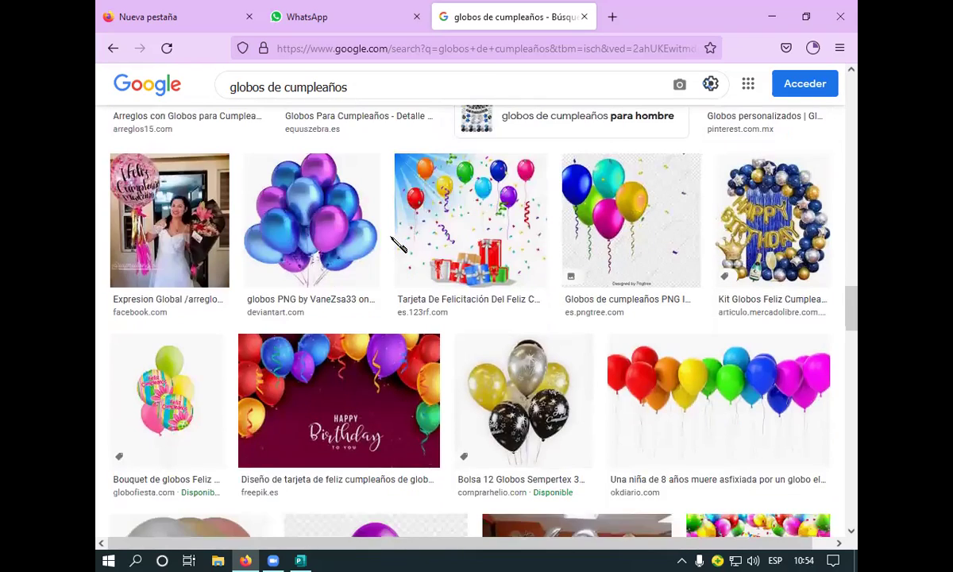
scroll(393, 244, "down", 4)
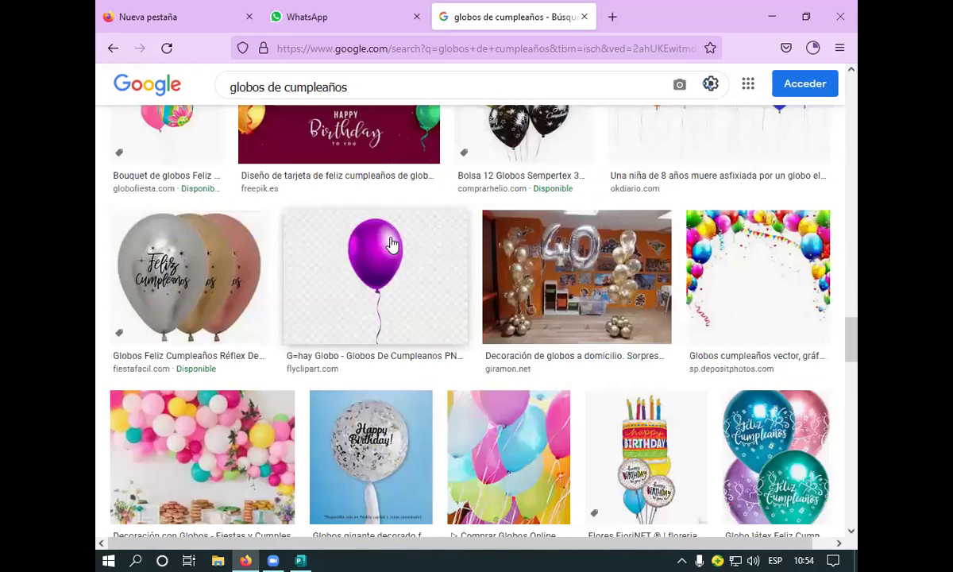
scroll(391, 244, "down", 7)
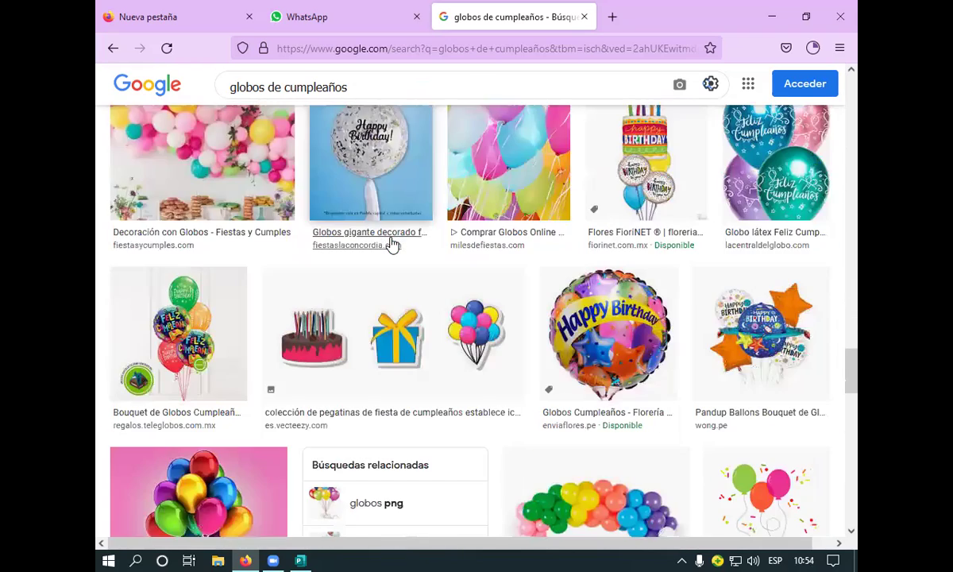
scroll(393, 242, "down", 4)
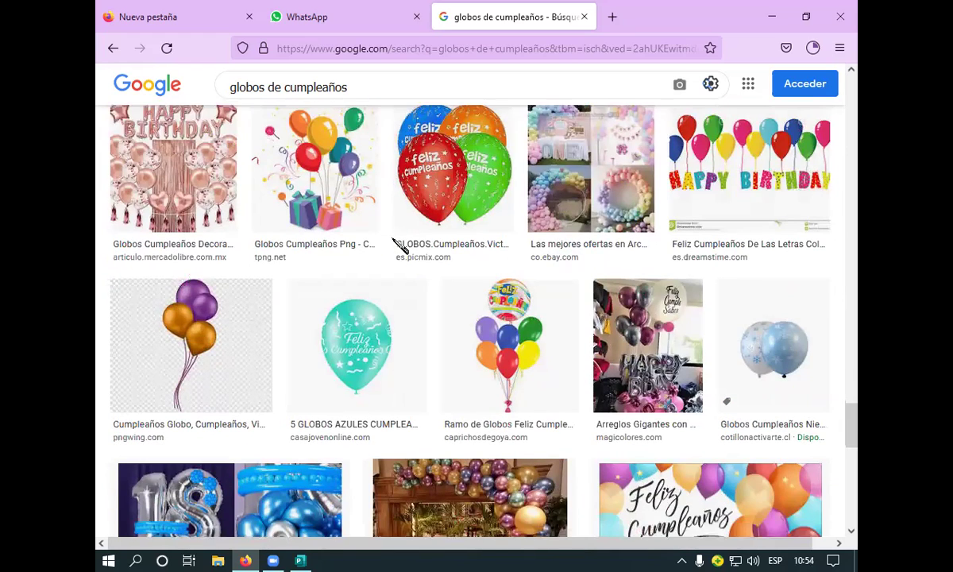
scroll(395, 245, "down", 1)
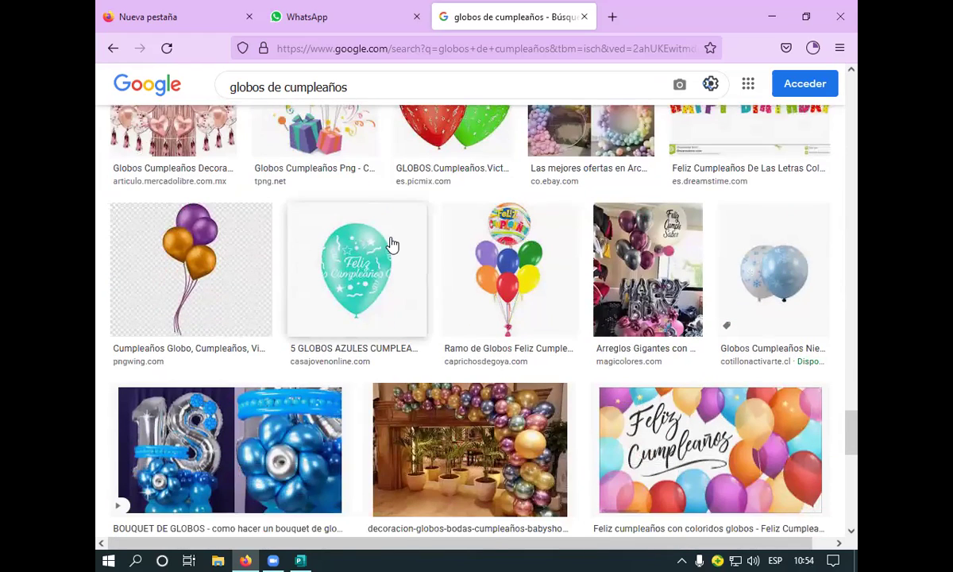
scroll(392, 244, "down", 1)
scroll(393, 245, "down", 6)
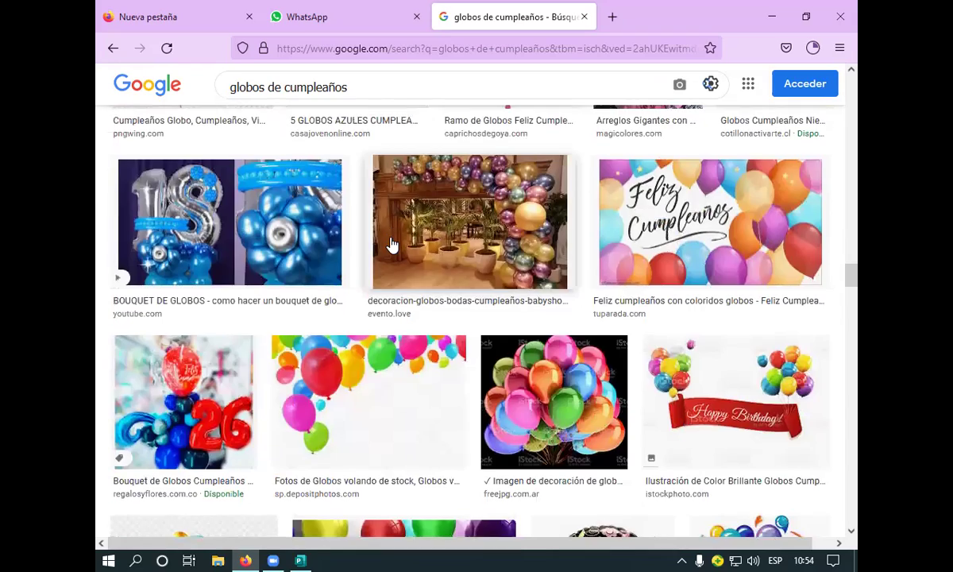
scroll(397, 246, "down", 5)
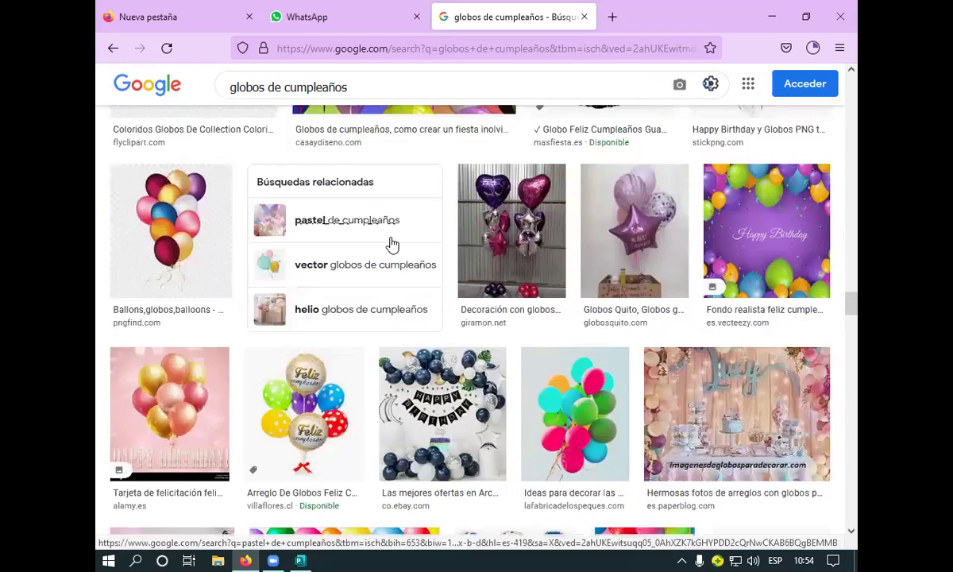
scroll(392, 244, "down", 1)
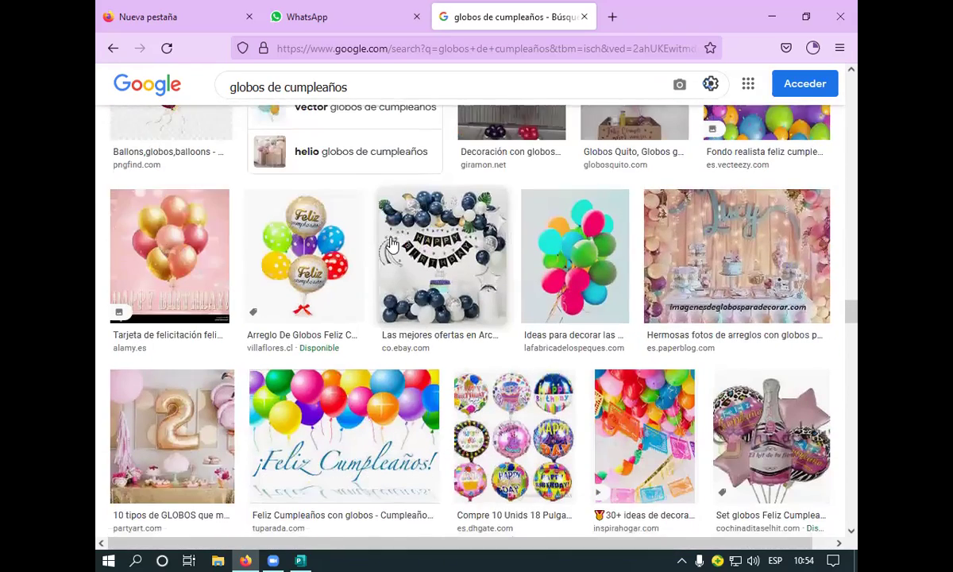
scroll(393, 244, "down", 5)
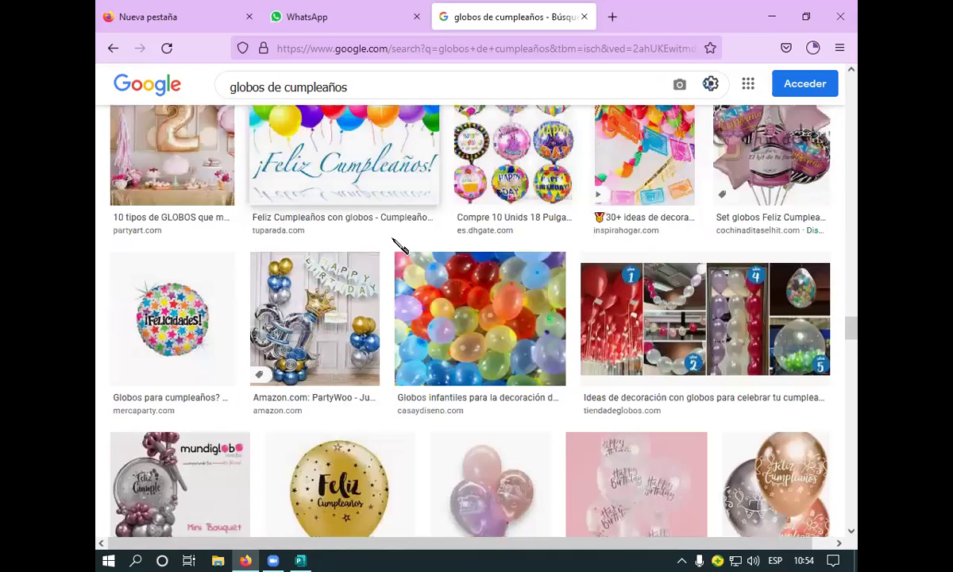
scroll(397, 245, "down", 3)
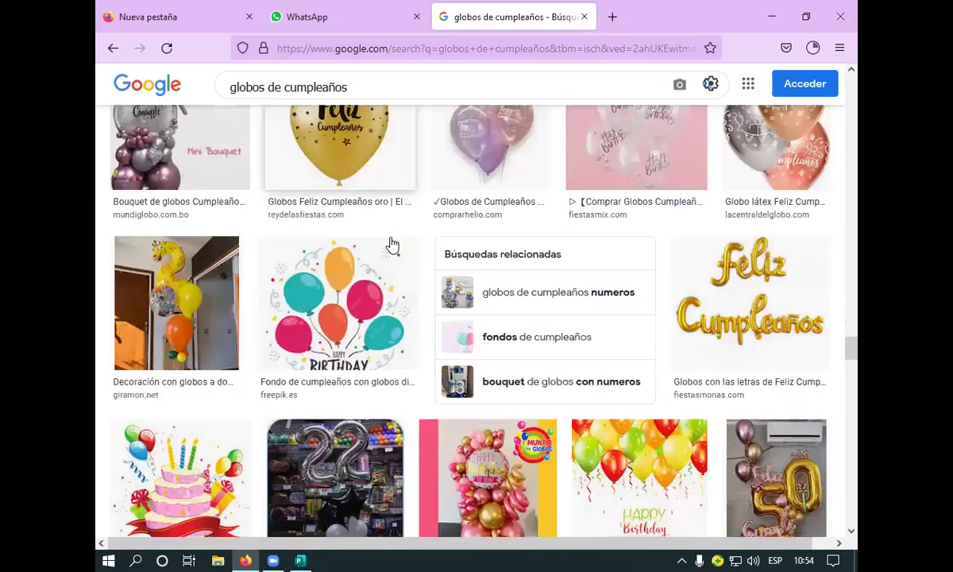
scroll(391, 245, "down", 3)
scroll(391, 245, "down", 5)
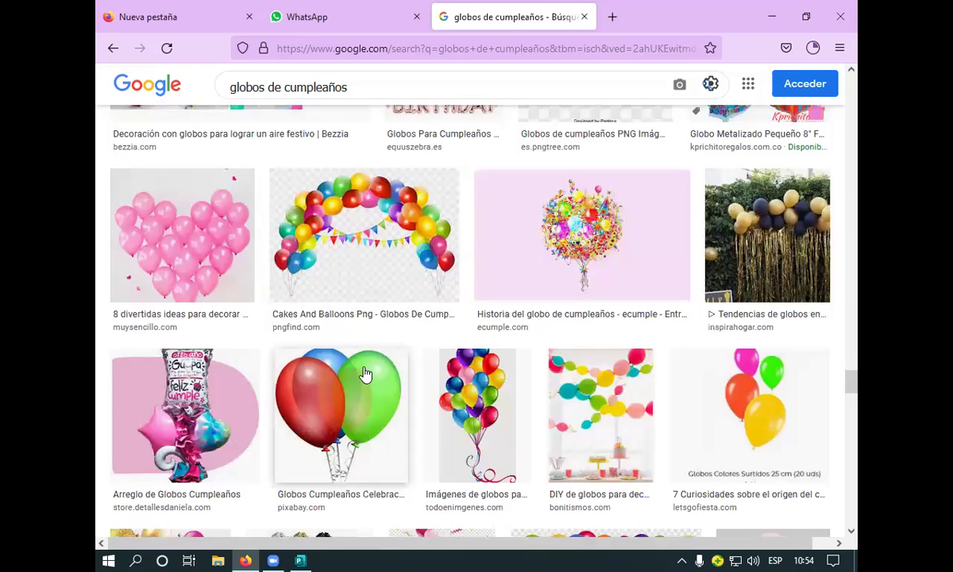
scroll(425, 347, "down", 5)
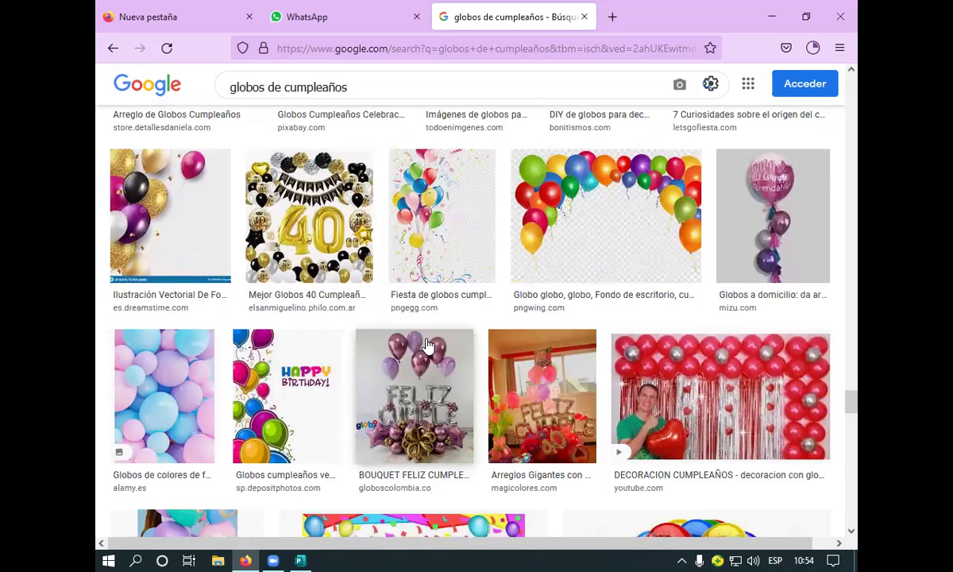
scroll(426, 347, "up", 1)
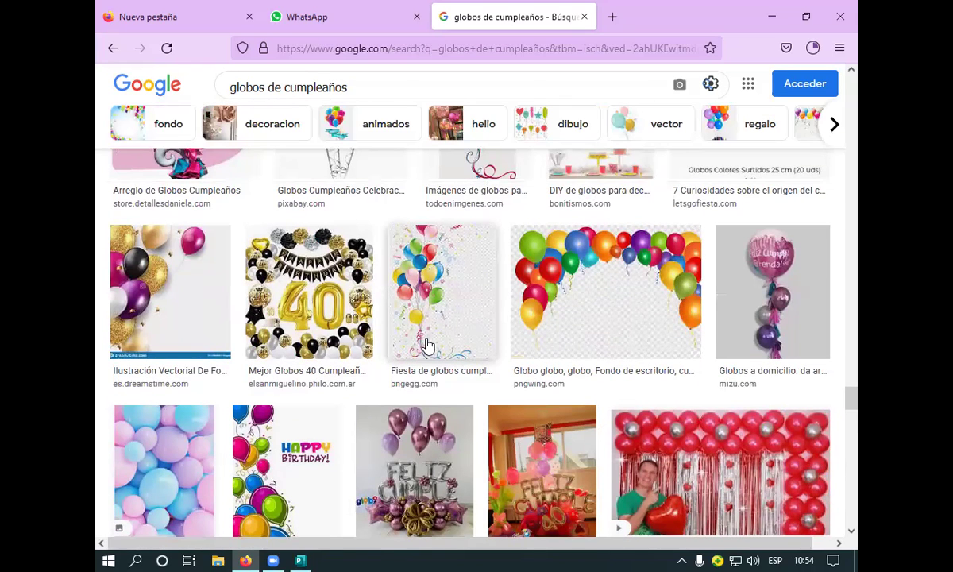
Step: Look through more of the birthday balloon results, including the earlier ones, for a picture to use inside the card
scroll(425, 347, "up", 2)
scroll(427, 347, "down", 5)
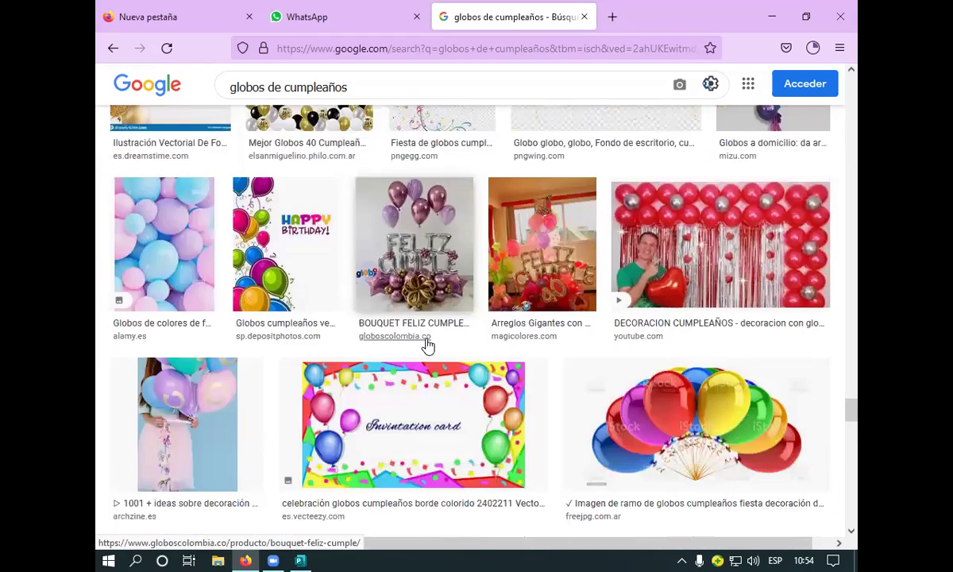
scroll(427, 346, "down", 4)
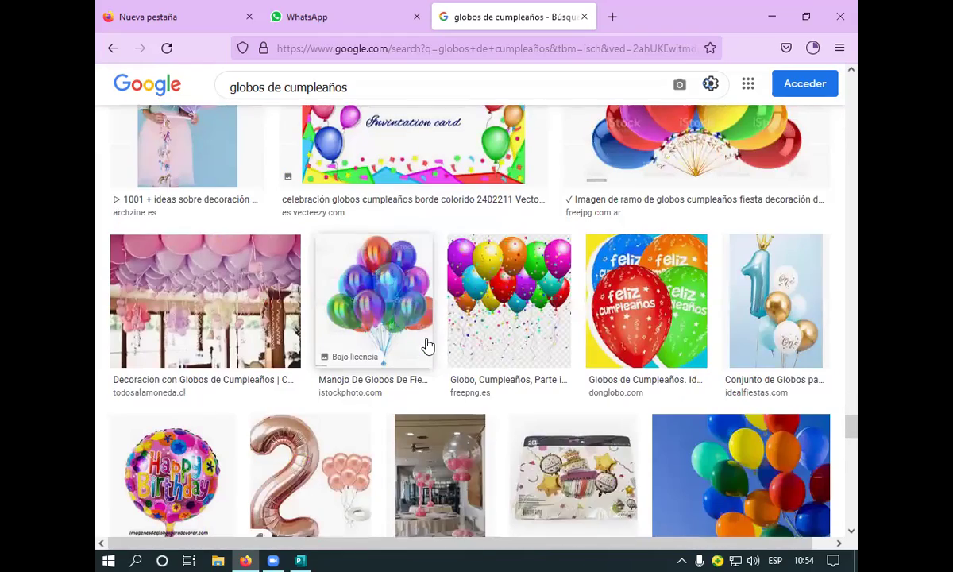
scroll(427, 346, "down", 4)
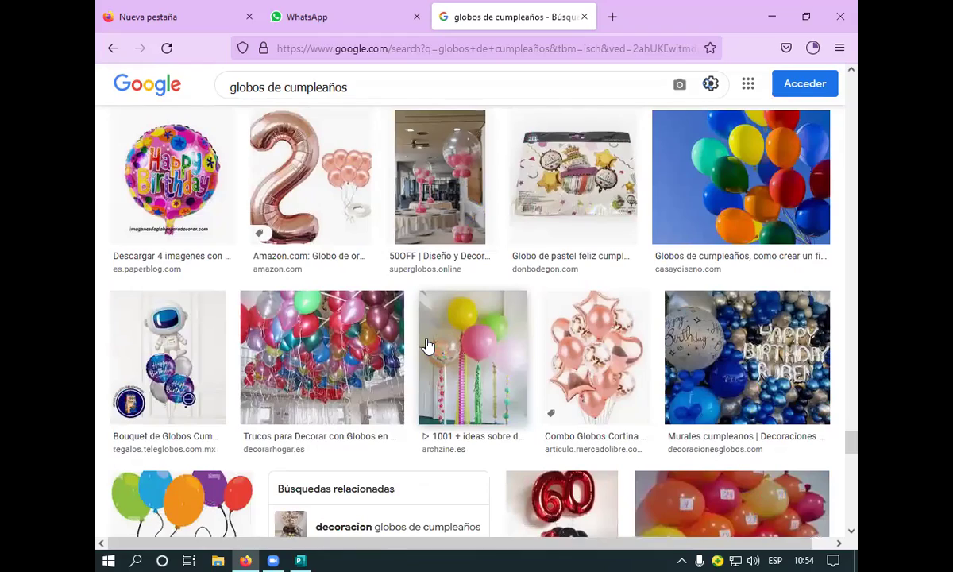
scroll(428, 346, "down", 1)
scroll(428, 346, "down", 4)
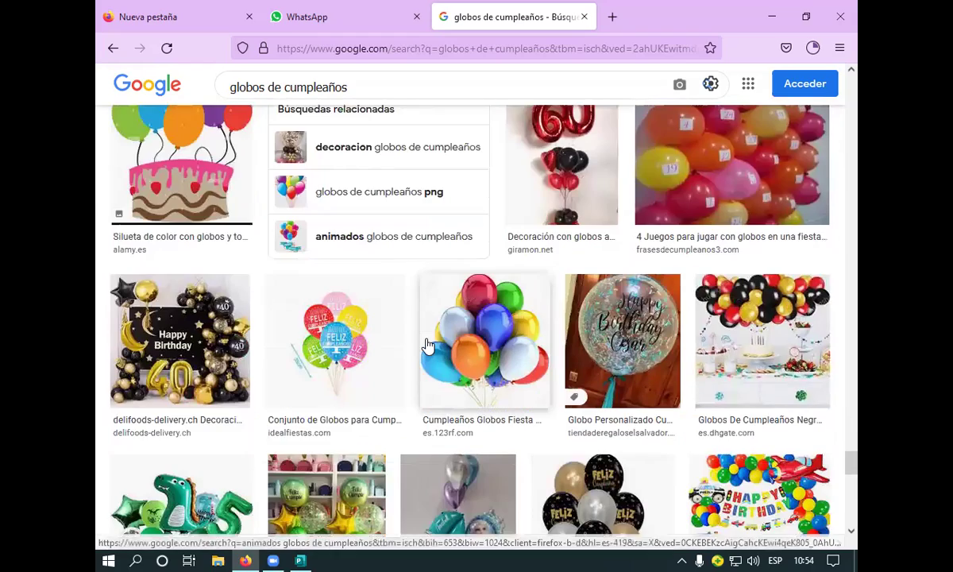
scroll(427, 346, "up", 2)
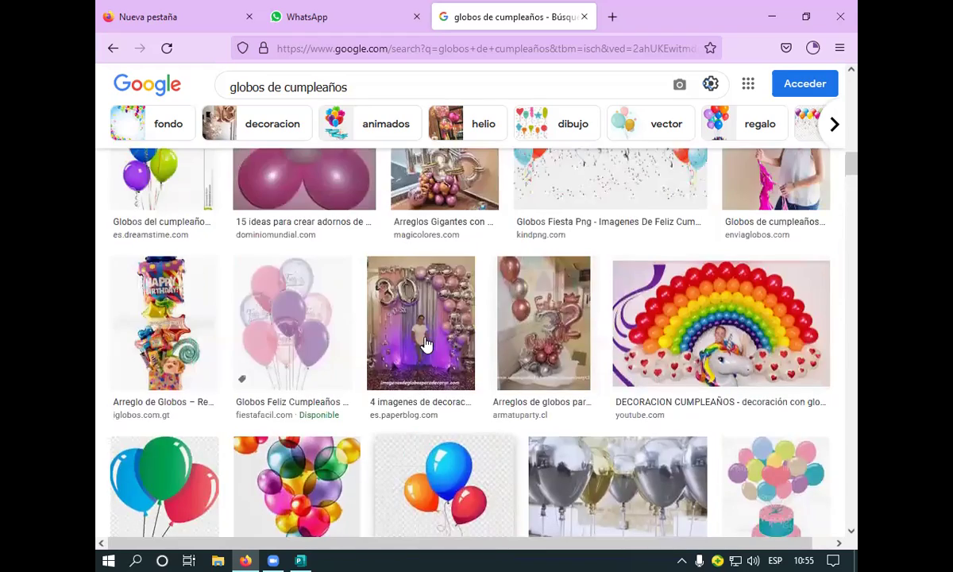
scroll(429, 343, "up", 2)
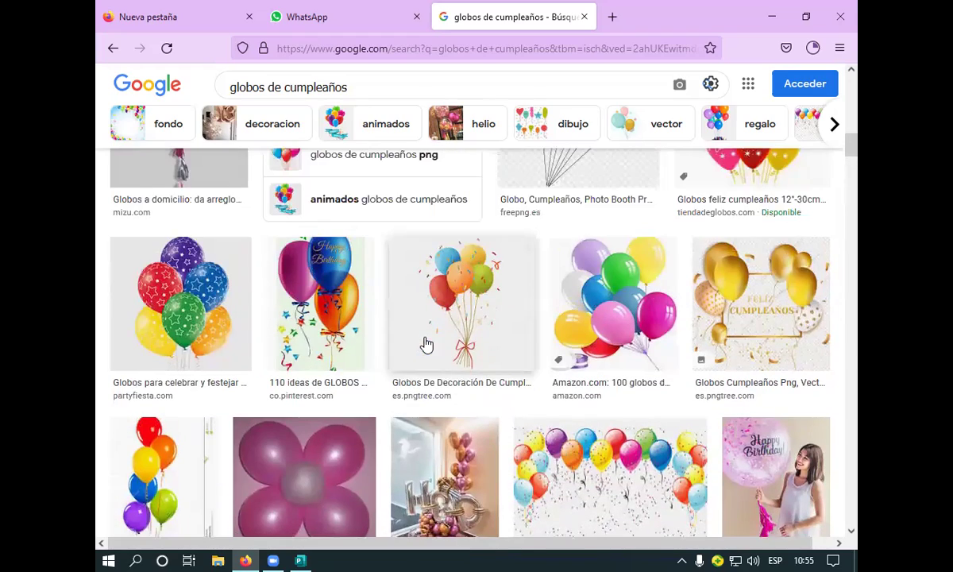
scroll(426, 344, "up", 4)
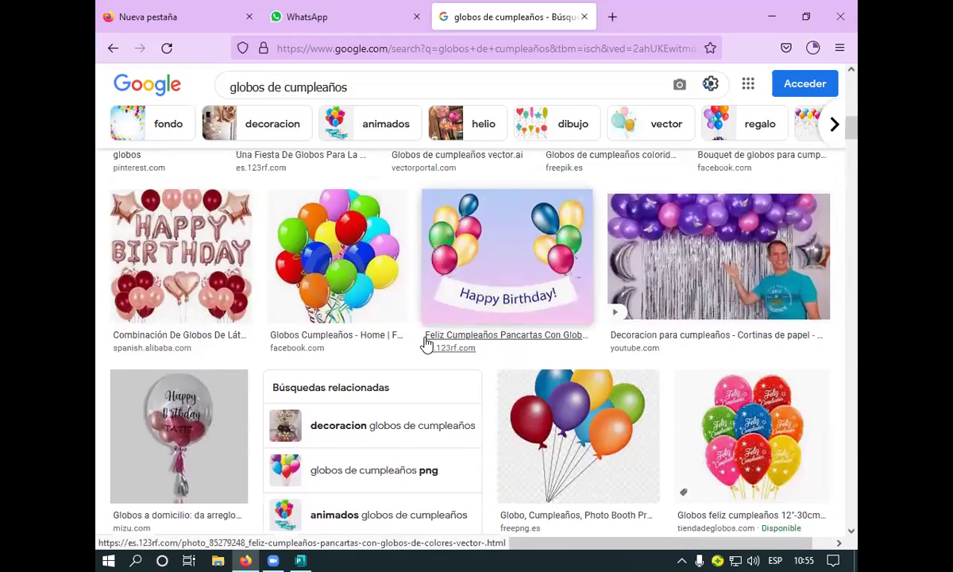
scroll(426, 344, "up", 8)
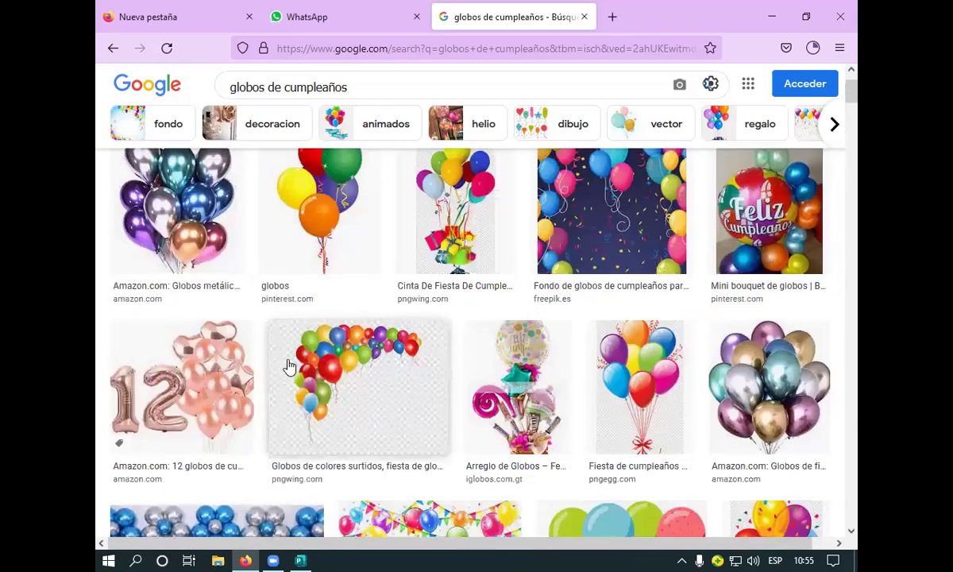
Step: Open the rose-gold number 12 balloon result and preview the "Set Globos Metalizados Rosa Oro" picture from its related images
left_click(181, 385)
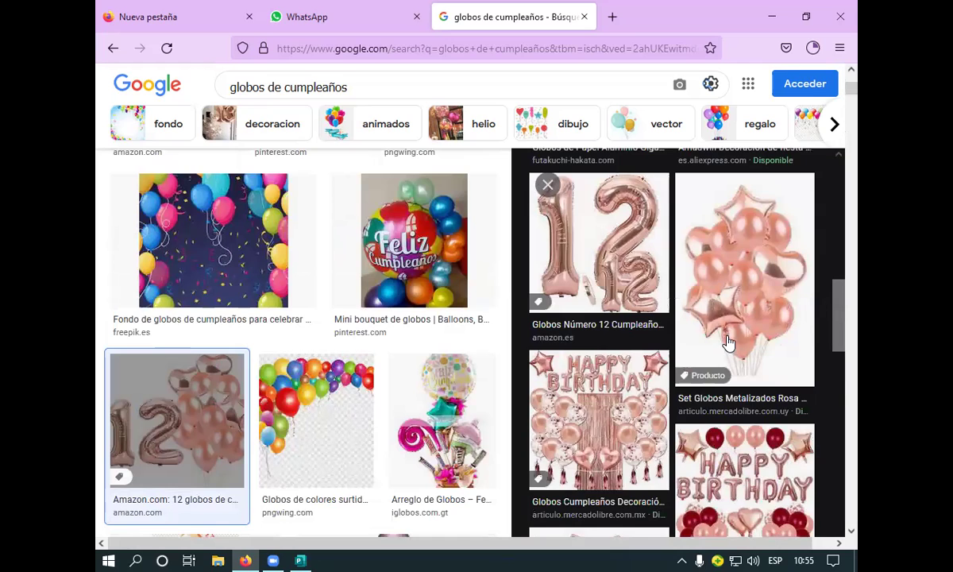
scroll(729, 342, "down", 2)
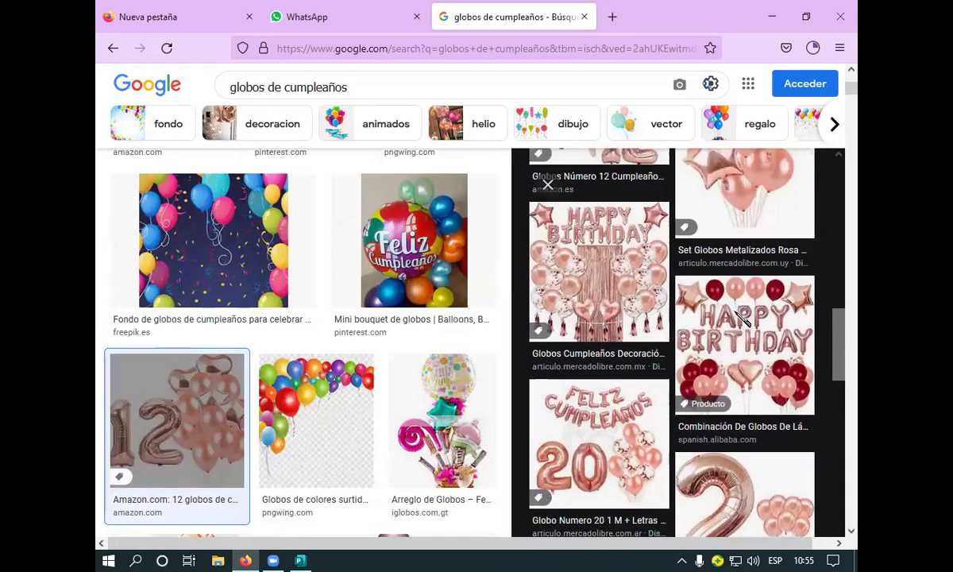
left_click(738, 312)
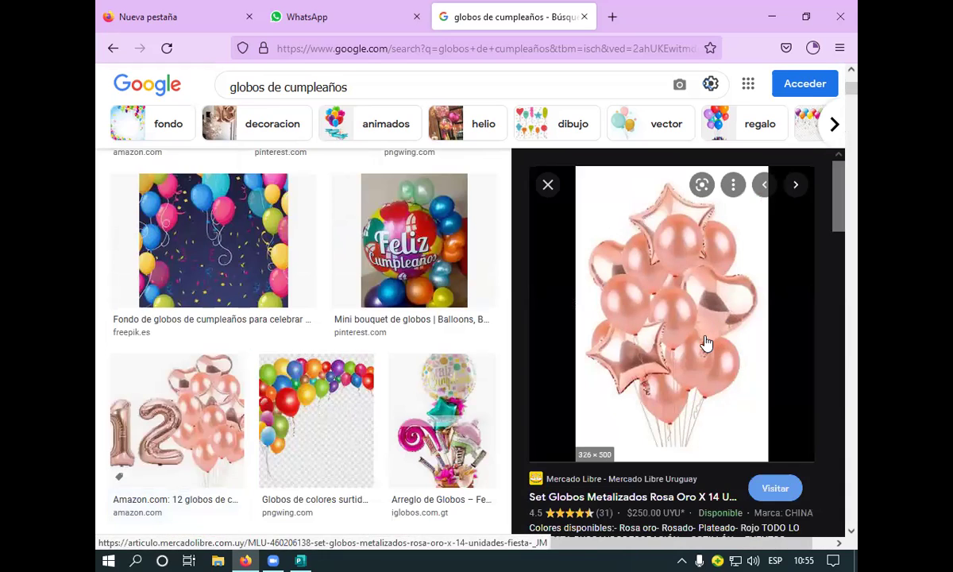
Step: Examine the images related to the rose-gold balloon bouquet for alternative pictures
scroll(689, 357, "down", 10)
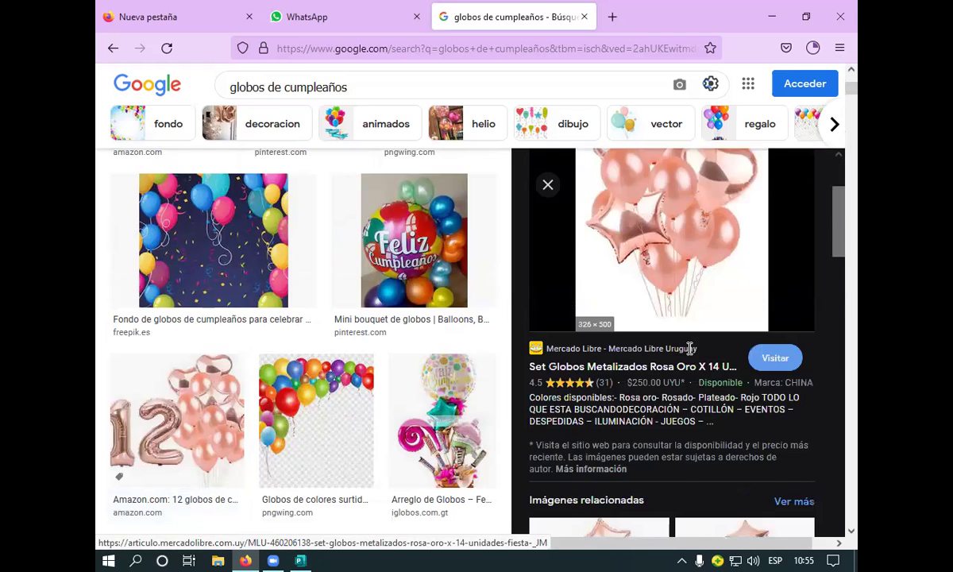
scroll(687, 359, "down", 3)
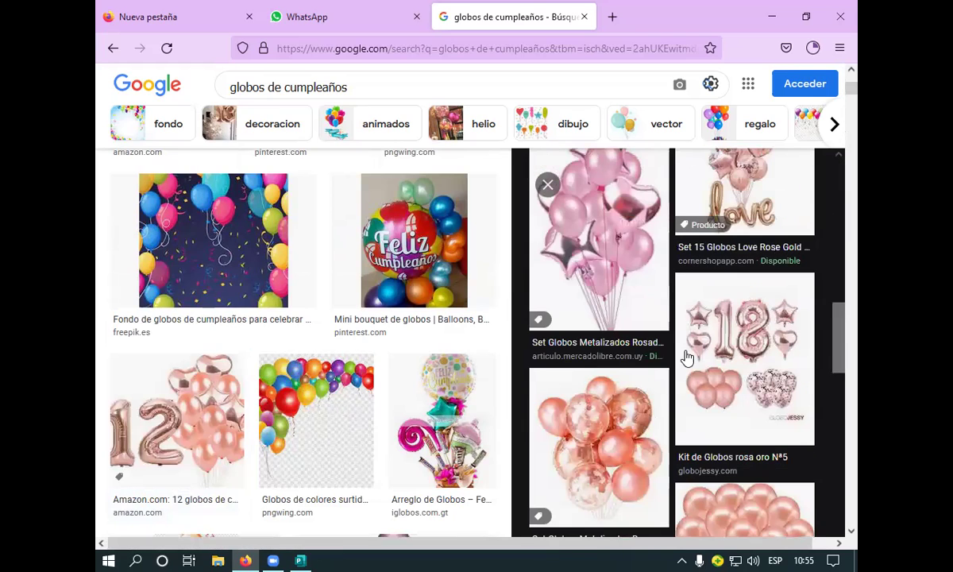
scroll(688, 358, "down", 4)
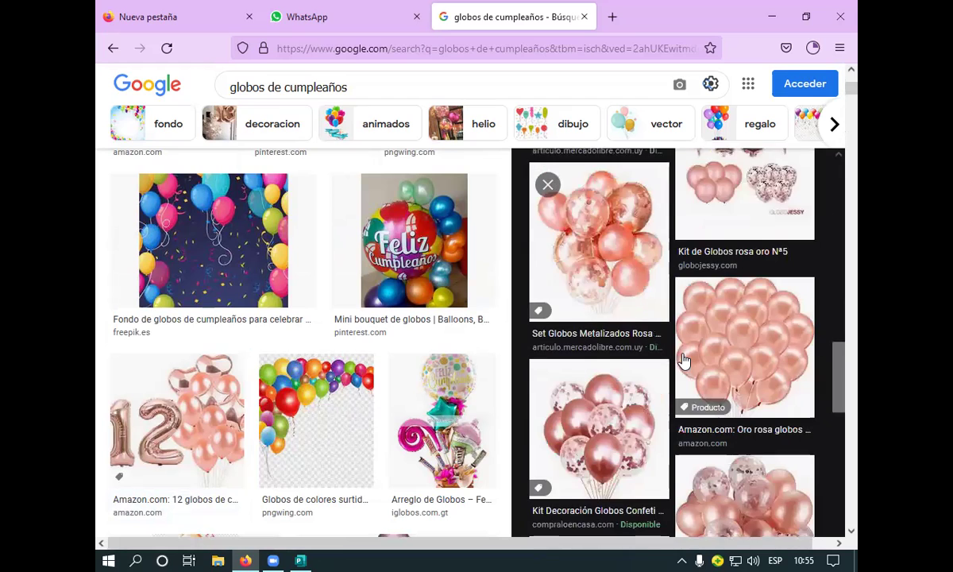
scroll(684, 360, "down", 4)
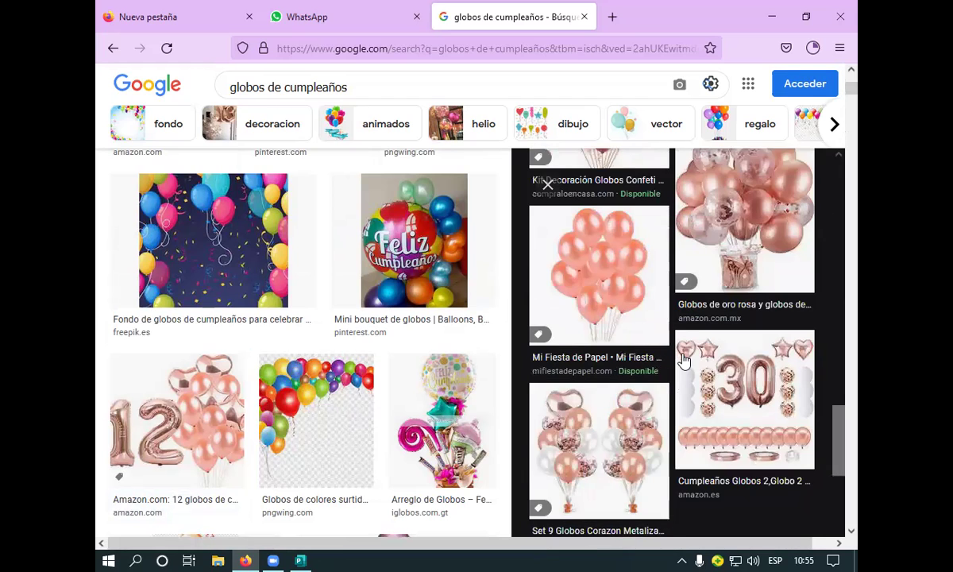
scroll(685, 360, "up", 4)
scroll(685, 360, "down", 4)
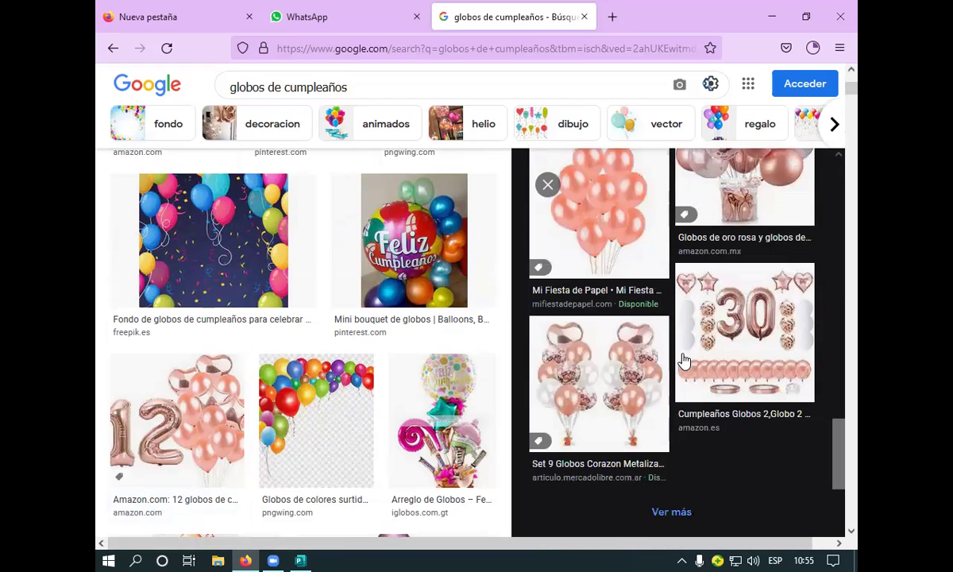
scroll(684, 360, "up", 2)
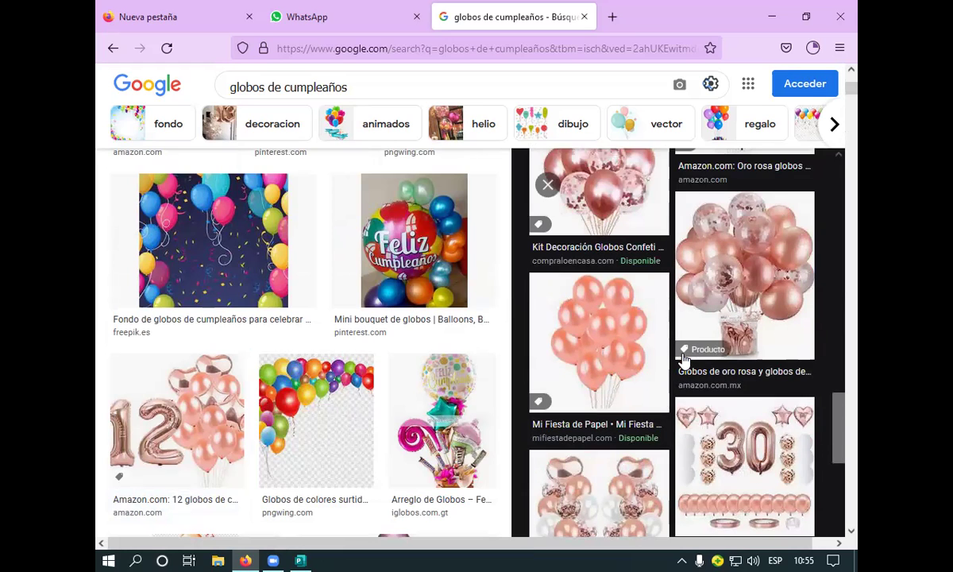
scroll(683, 359, "up", 2)
scroll(682, 359, "up", 4)
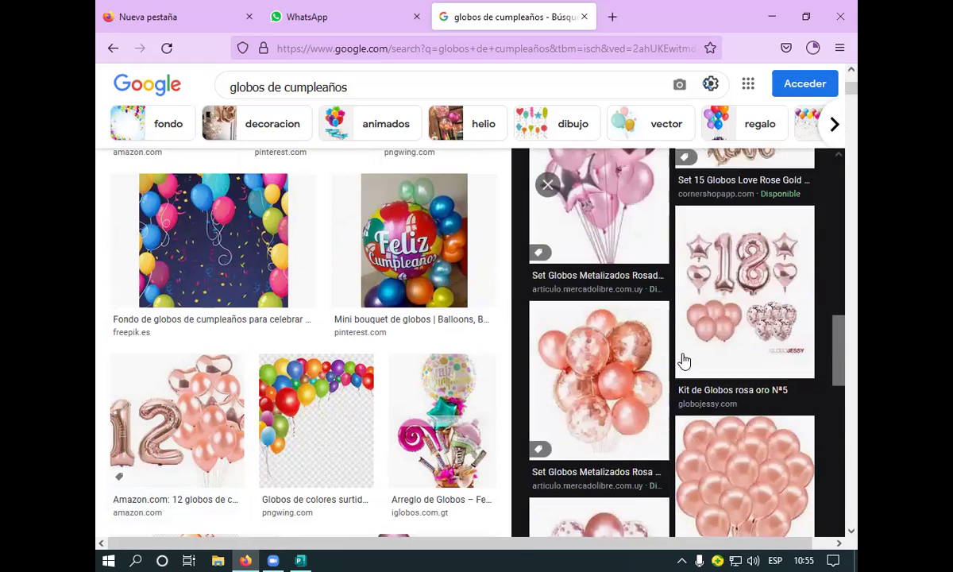
scroll(684, 360, "up", 8)
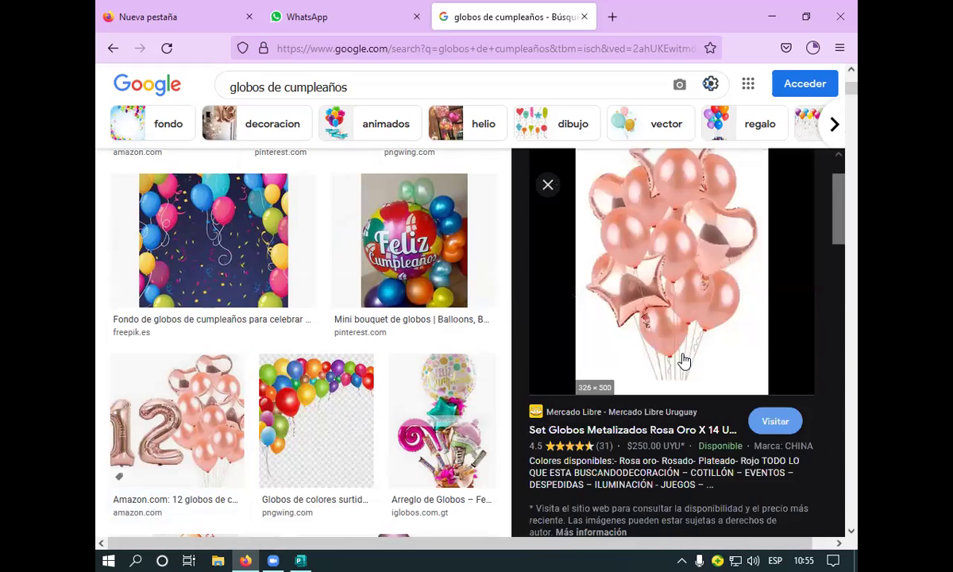
Step: Copy the previewed rose-gold balloon bouquet image with star and heart balloons to the clipboard
scroll(684, 360, "up", 2)
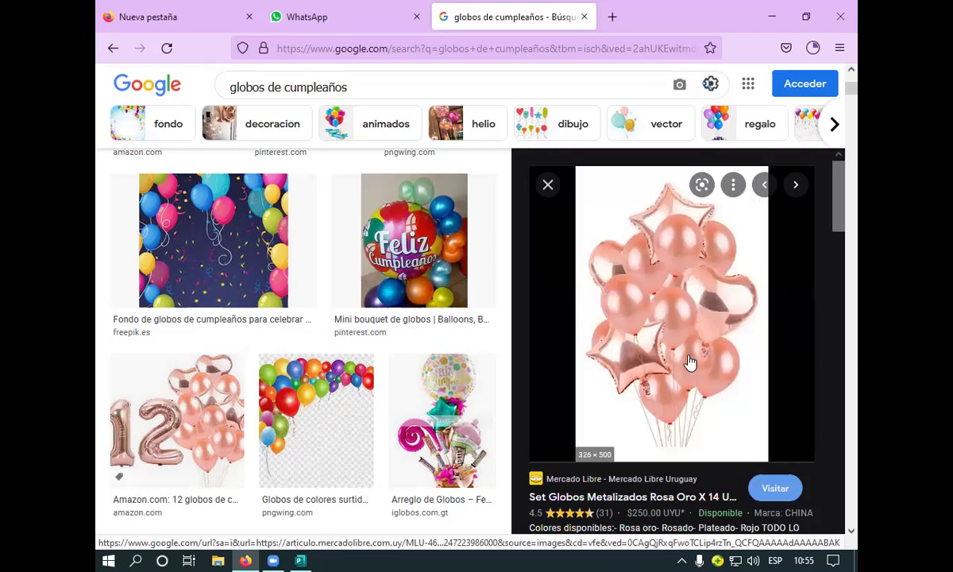
right_click(687, 362)
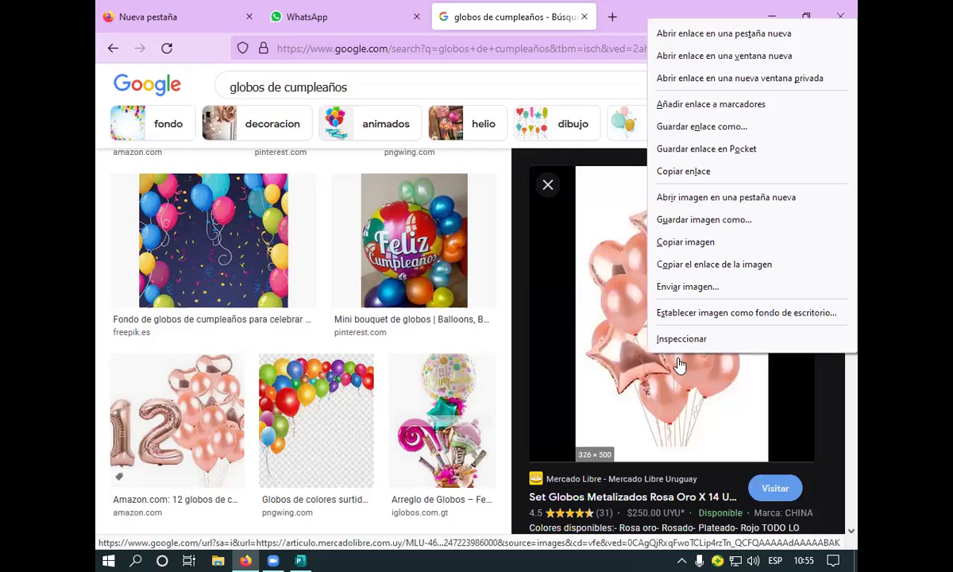
left_click(712, 242)
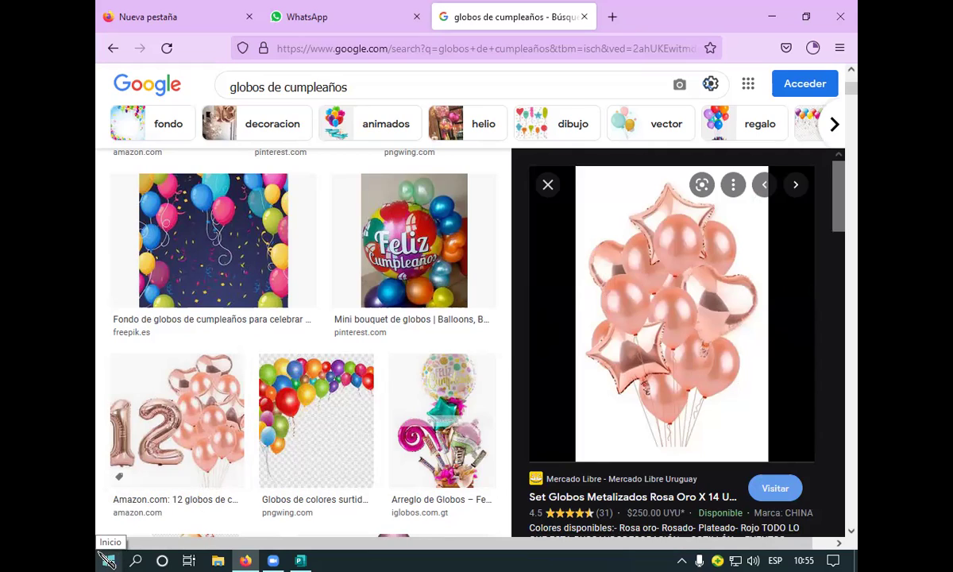
Step: Launch Word by running the winword command
key("super+r")
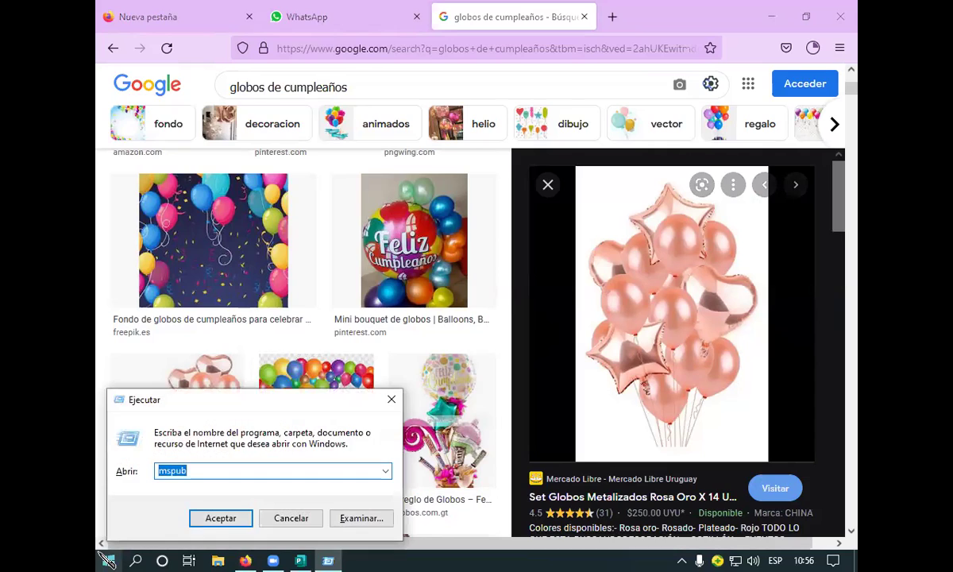
key("BackSpace")
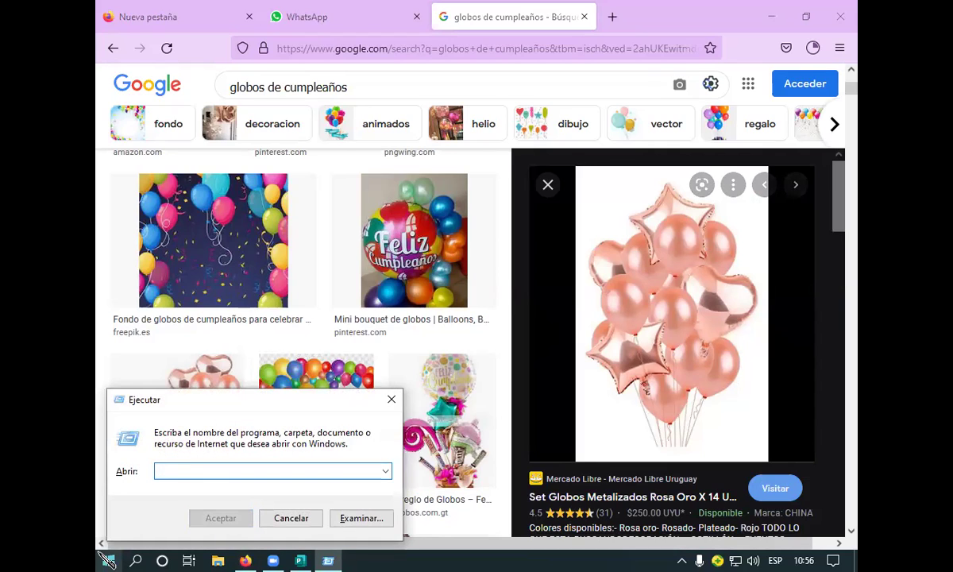
type("win")
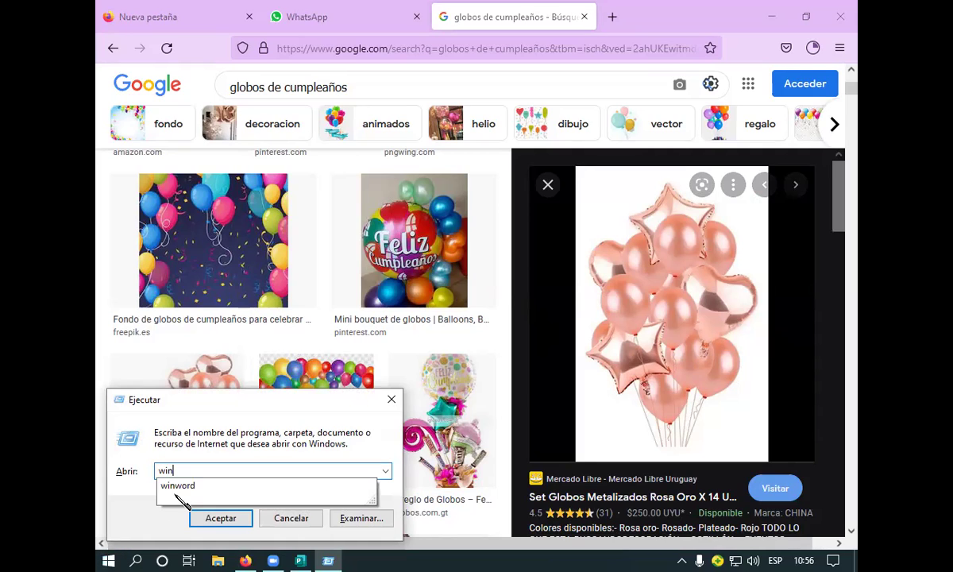
left_click(235, 520)
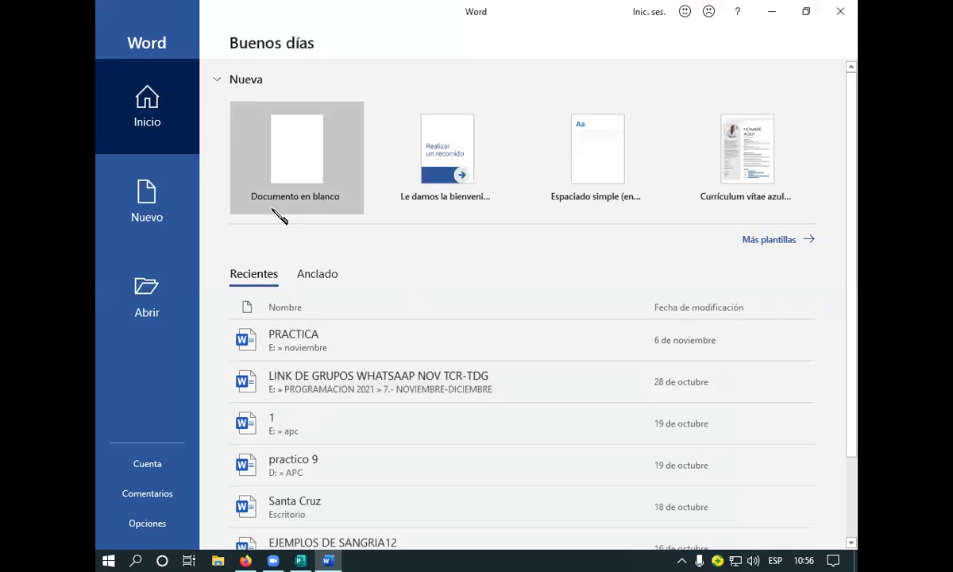
Step: Create a blank document and paste the copied rose-gold balloon image into it as a picture
left_click(317, 173)
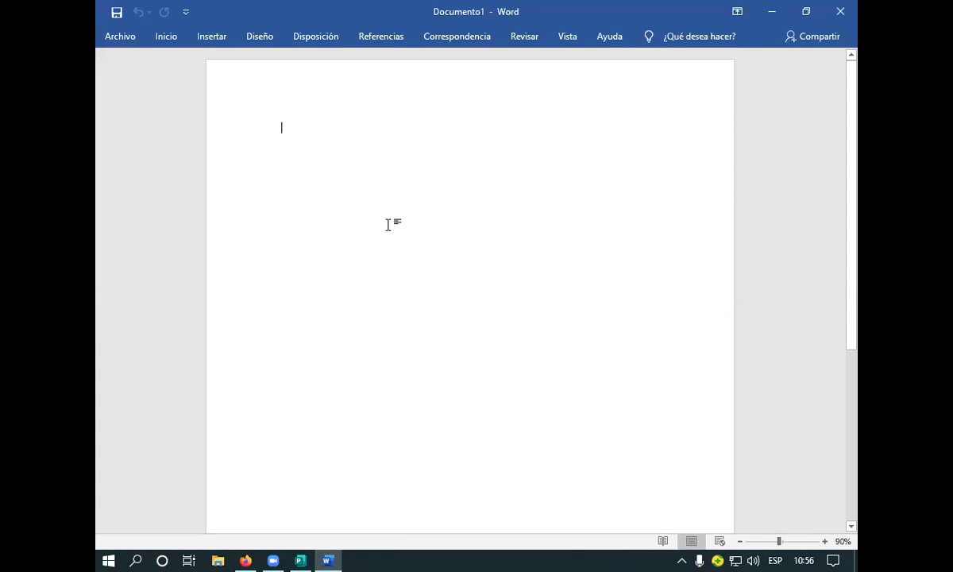
right_click(289, 140)
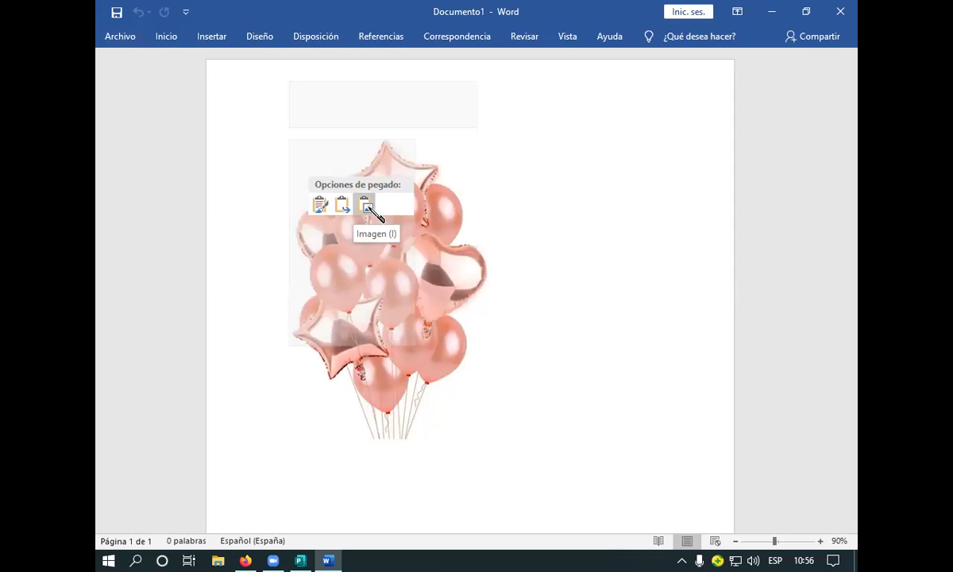
left_click(365, 204)
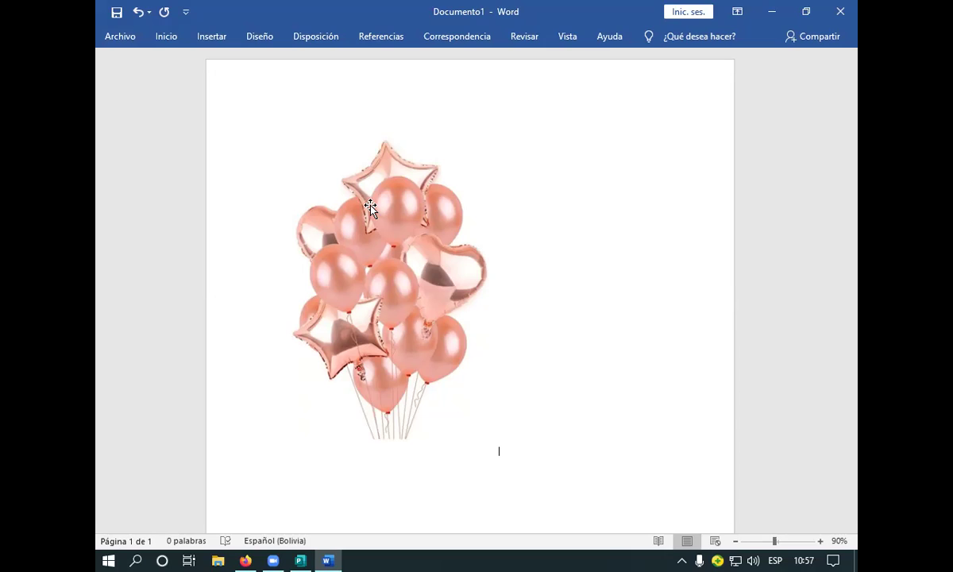
Step: Start background removal on the pasted balloon picture and extend the selection area to its upper and lower edges and outward past the balloons on both sides
left_click(324, 224)
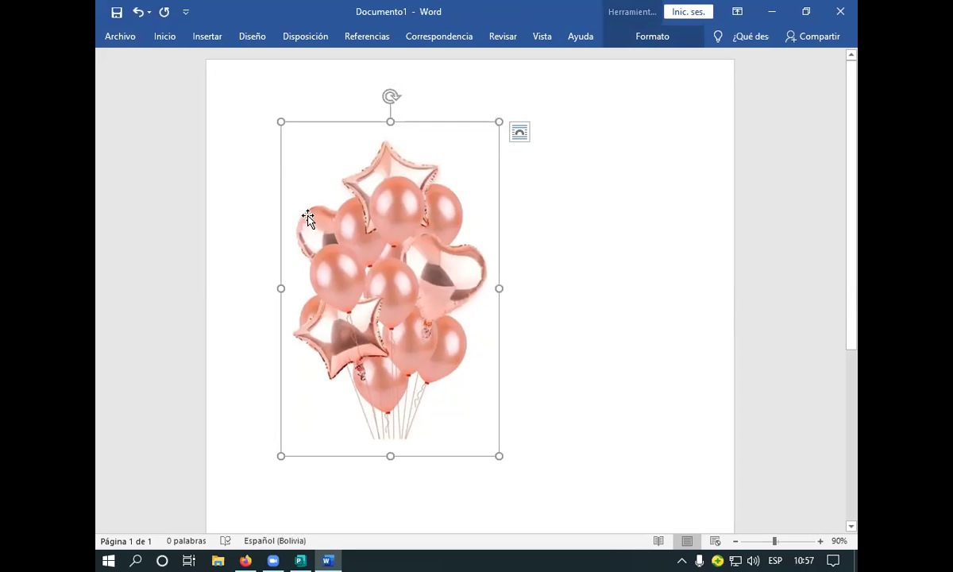
left_click(639, 40)
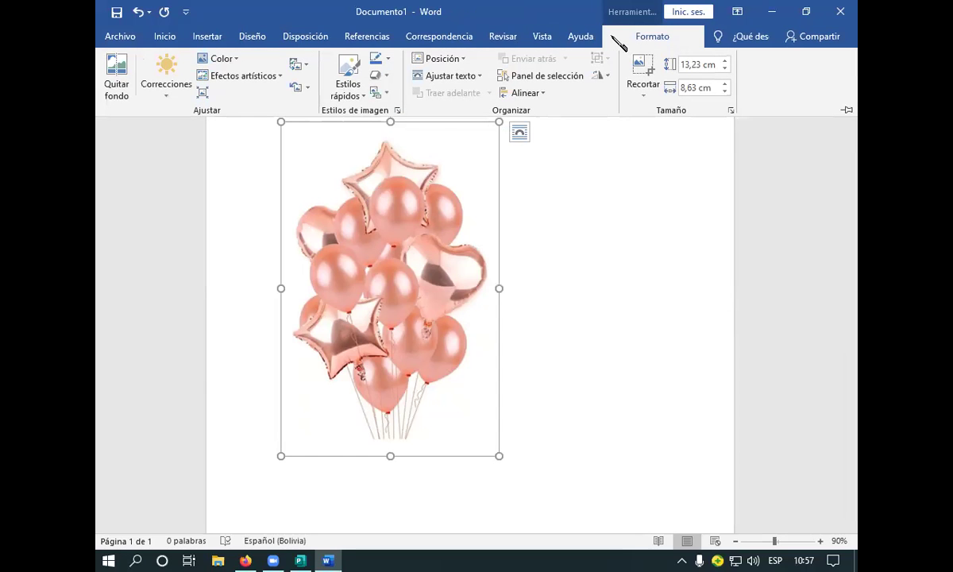
left_click(116, 77)
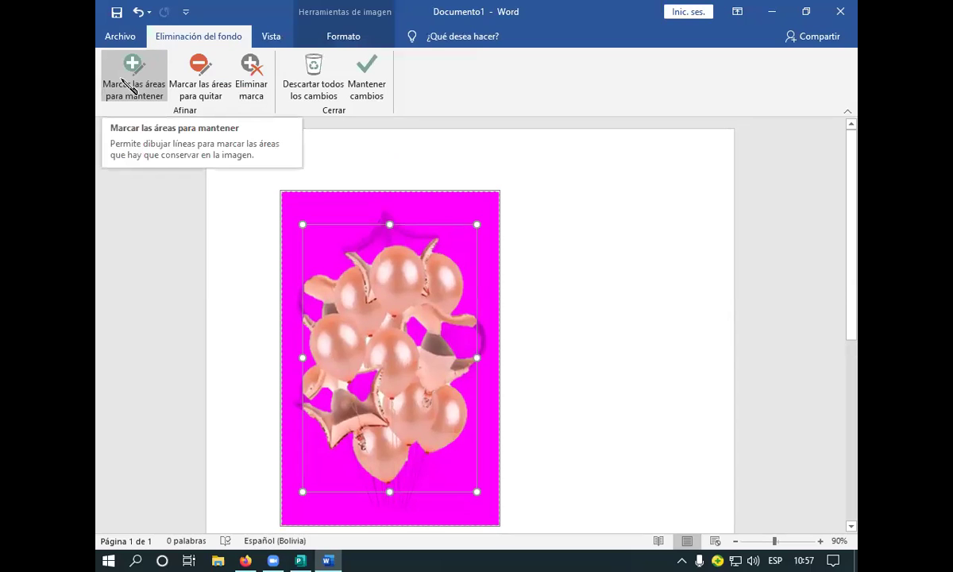
left_click_drag(390, 224, 394, 190)
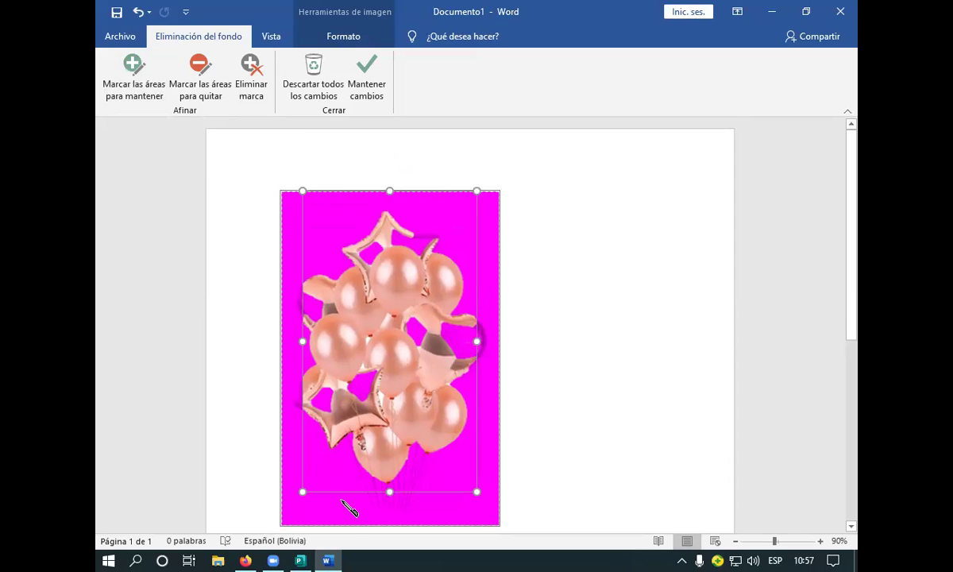
left_click_drag(389, 491, 389, 524)
left_click_drag(489, 357, 490, 358)
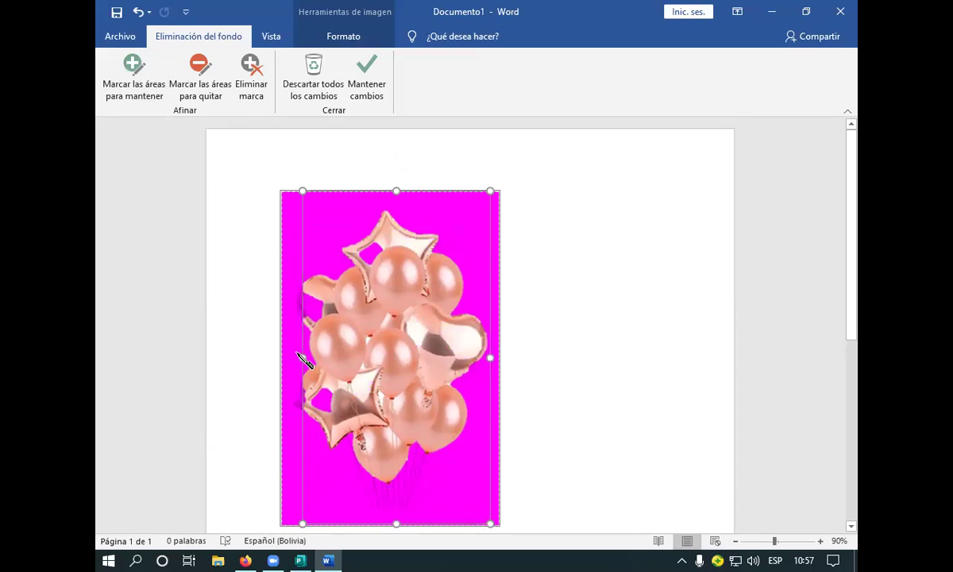
left_click_drag(297, 359, 292, 358)
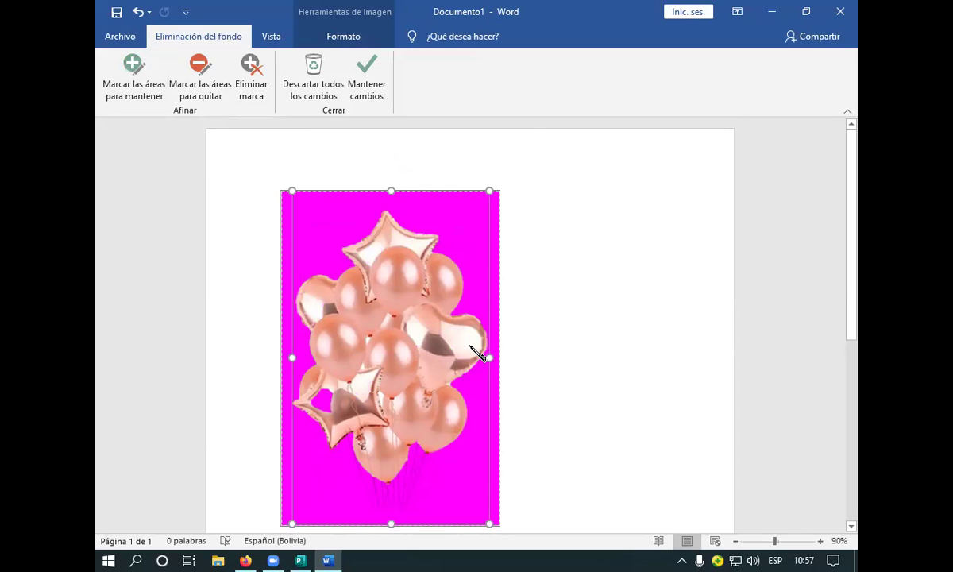
Step: Extend the background-removal area to the balloon picture's left edge and keep the changes to remove the background
scroll(432, 337, "down", 1)
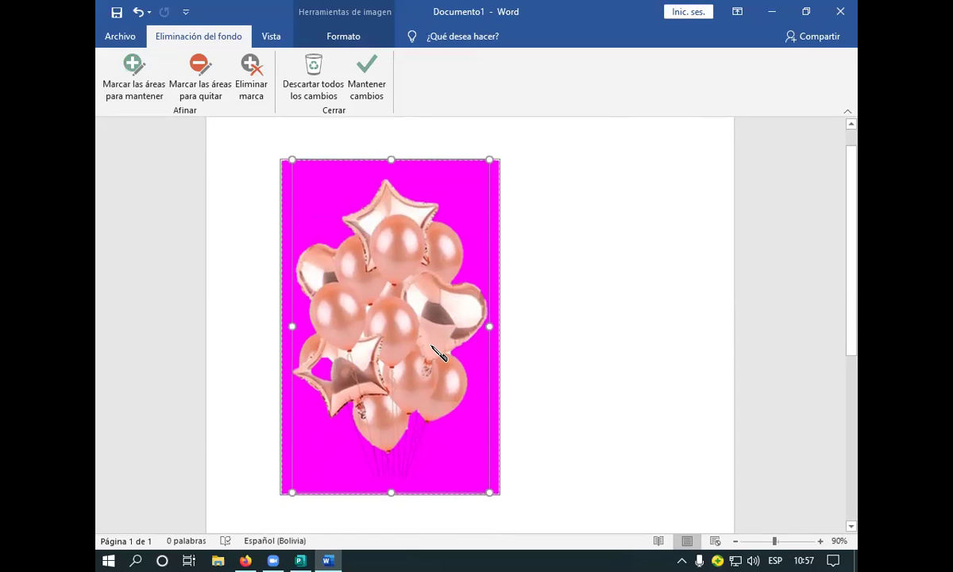
left_click_drag(291, 323, 279, 325)
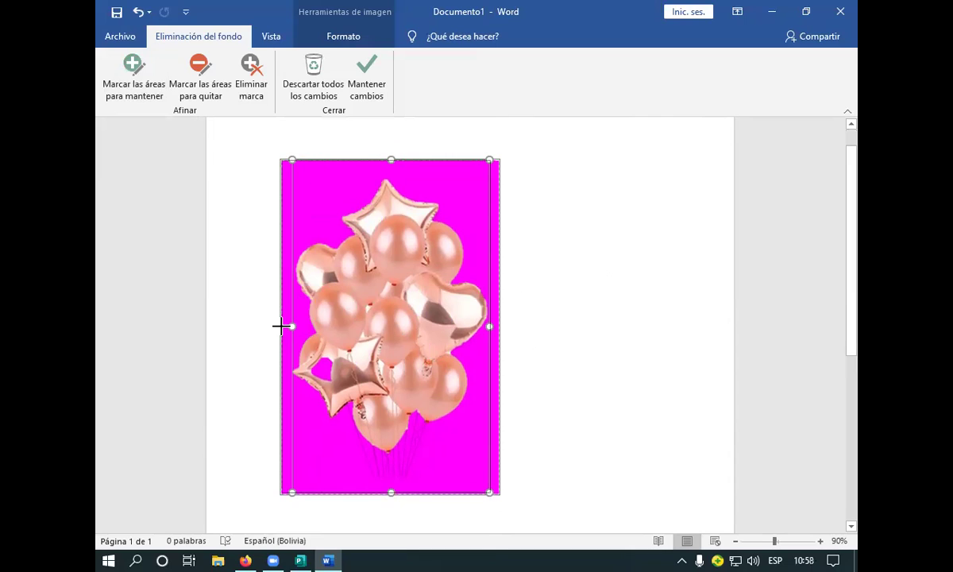
left_click(368, 85)
scroll(373, 89, "down", 2)
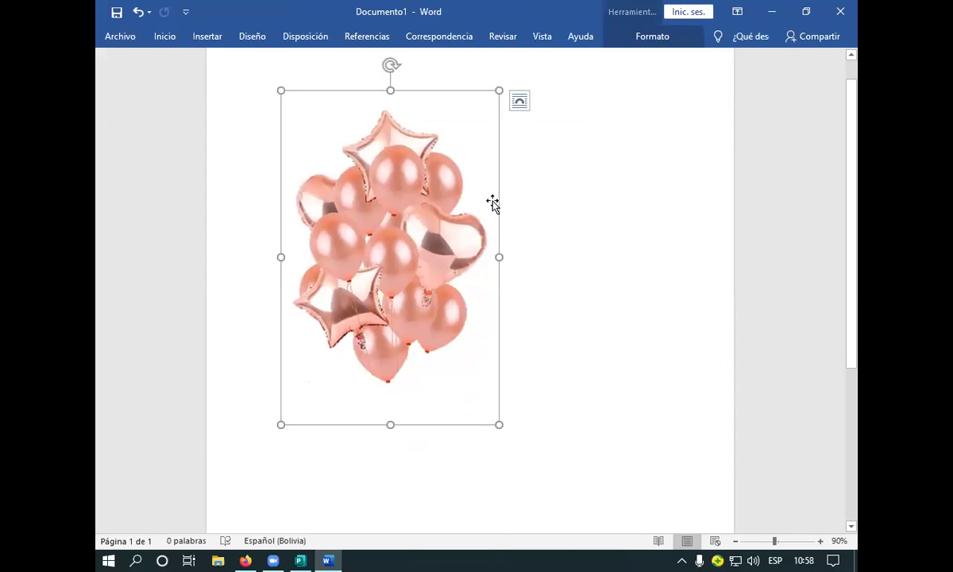
Step: Copy the background-free balloon picture and switch to the Publisher card publication
right_click(407, 248)
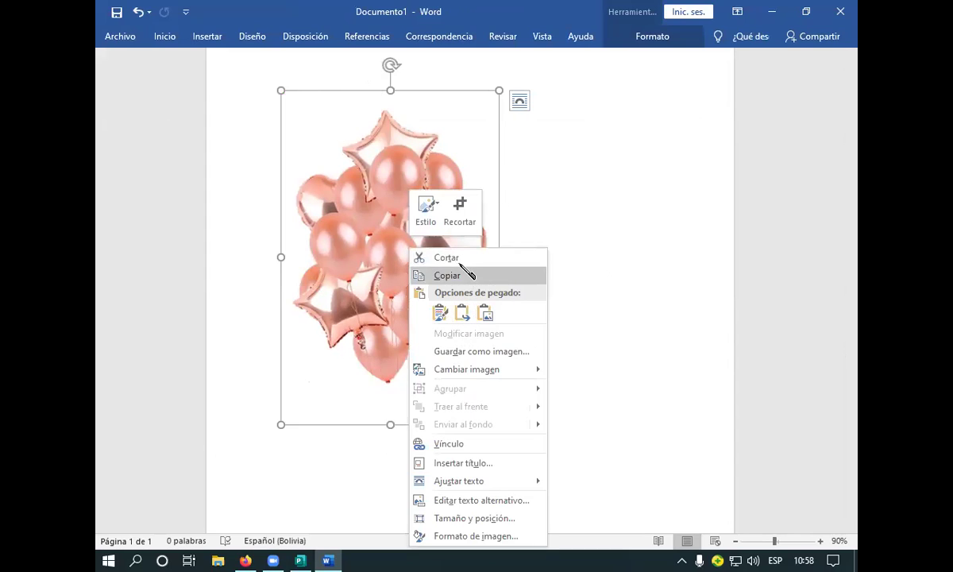
left_click(461, 278)
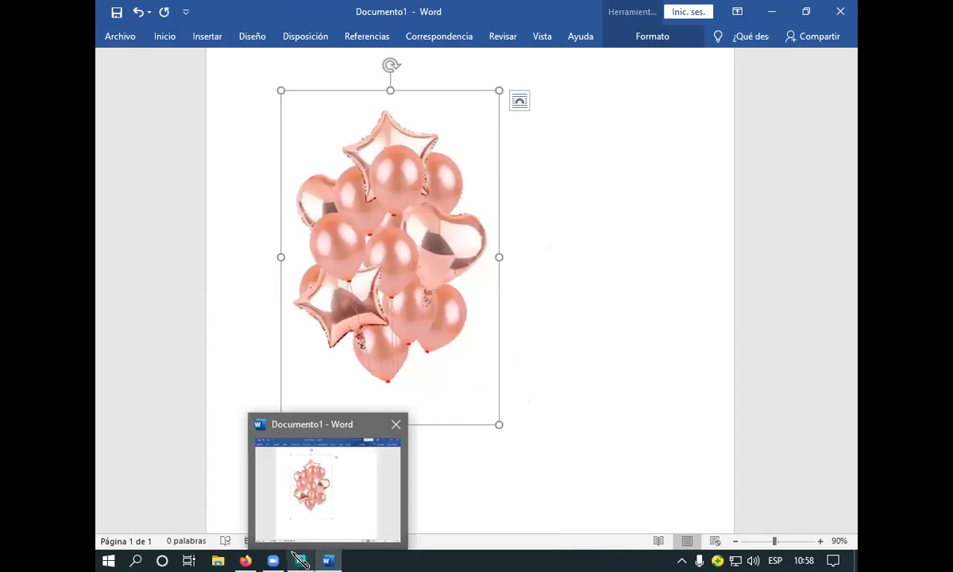
mouse_move(303, 554)
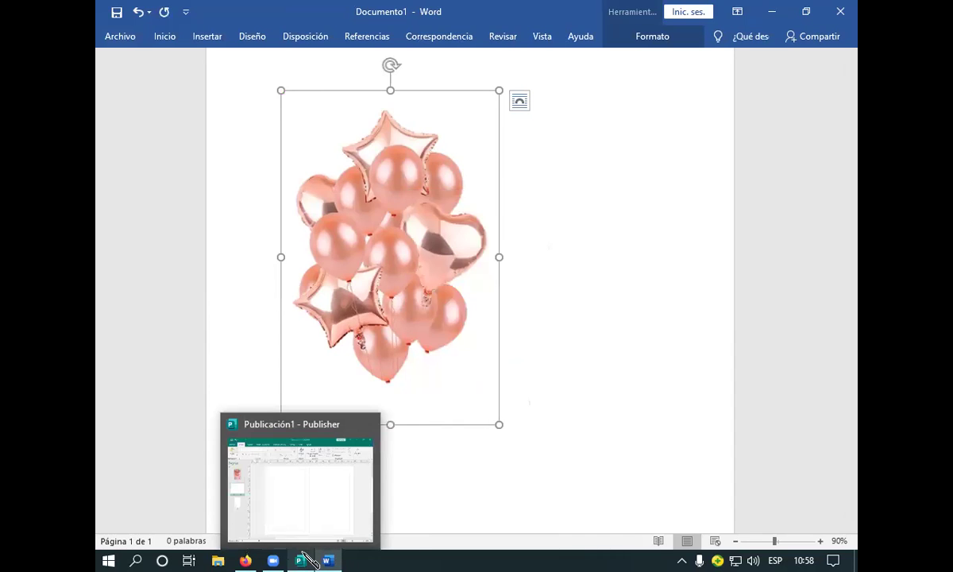
left_click(307, 560)
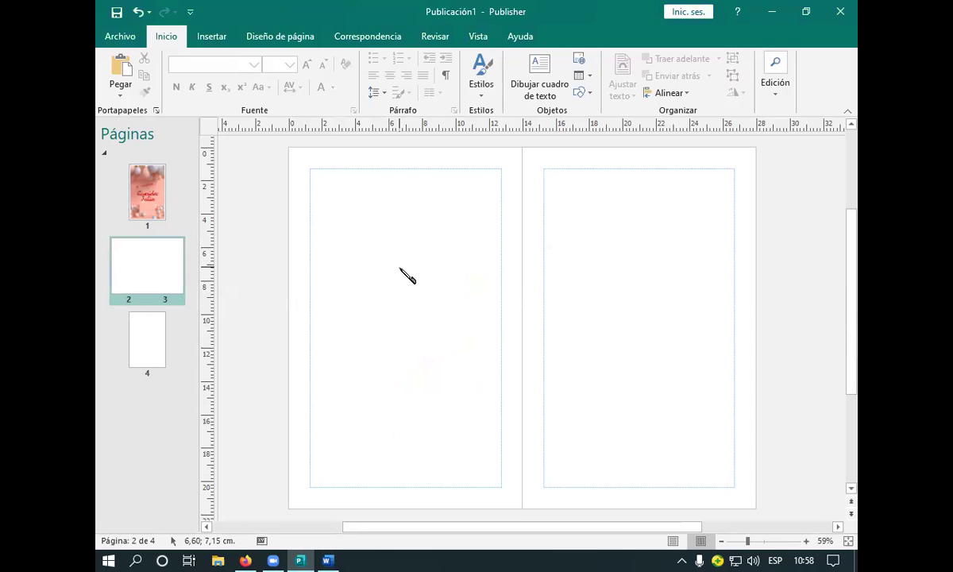
Step: Draw a rectangle about 14 × 21.6 cm covering the whole of page 3 of the inside spread
left_click(211, 37)
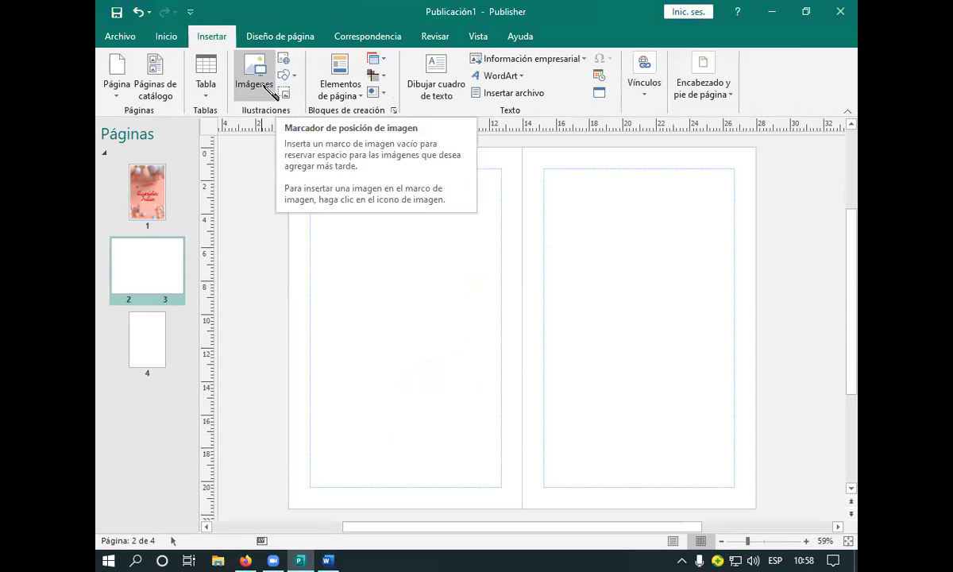
left_click(288, 75)
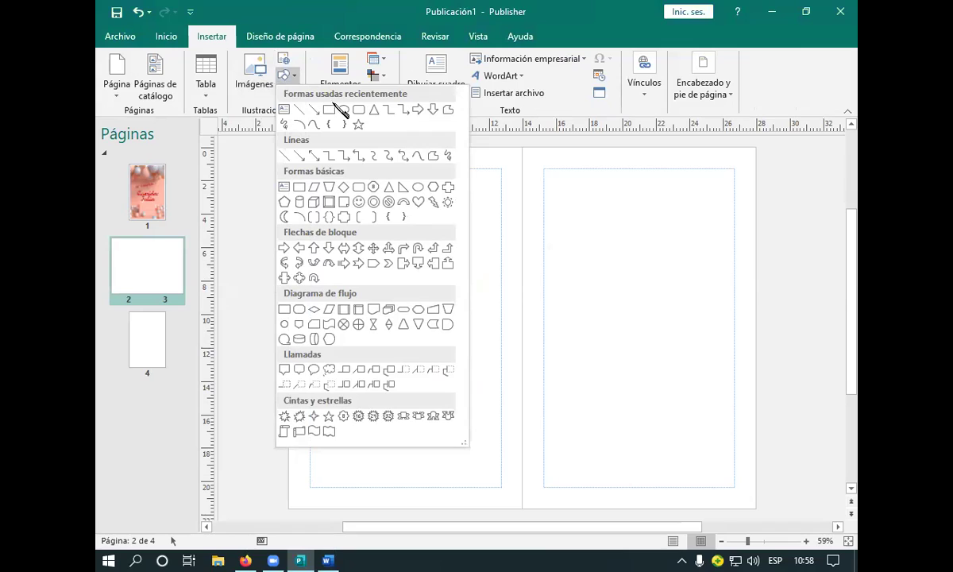
left_click(311, 109)
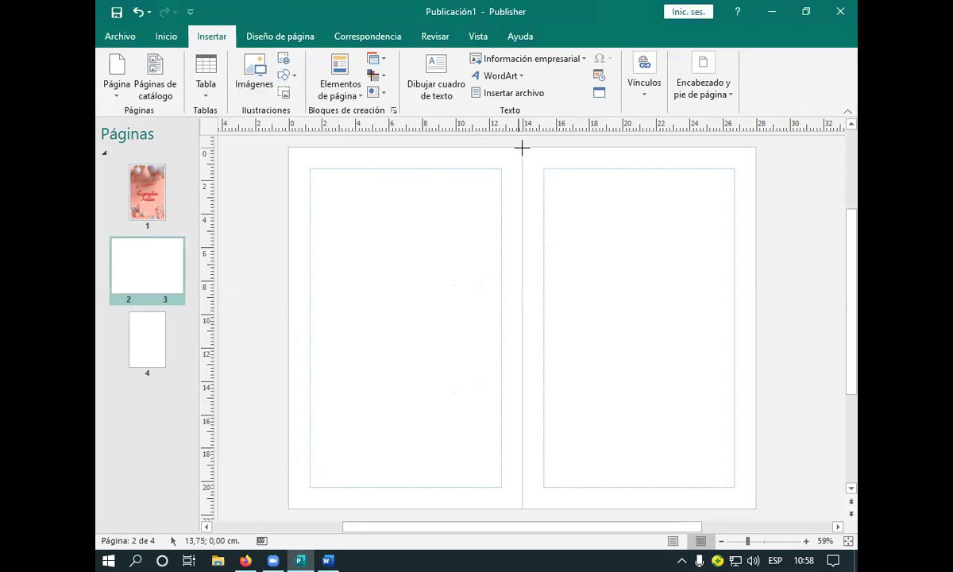
mouse_move(521, 147)
left_mouse_down()
mouse_move(540, 160)
mouse_move(758, 197)
mouse_move(749, 333)
mouse_move(756, 489)
mouse_move(738, 521)
mouse_move(731, 389)
mouse_move(756, 407)
left_mouse_up()
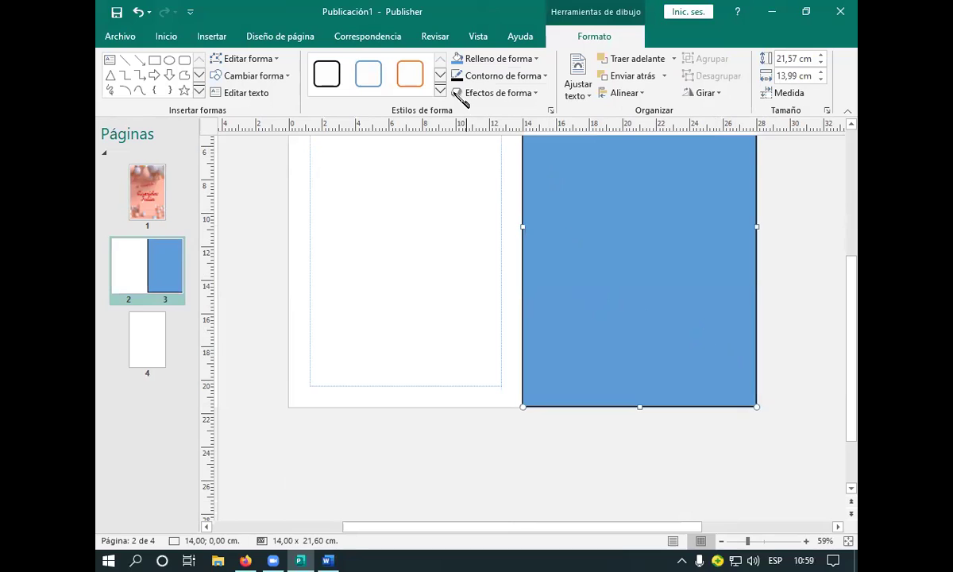
Step: Fill the page 3 rectangle with the palest off-white tint and remove its outline
left_click(524, 61)
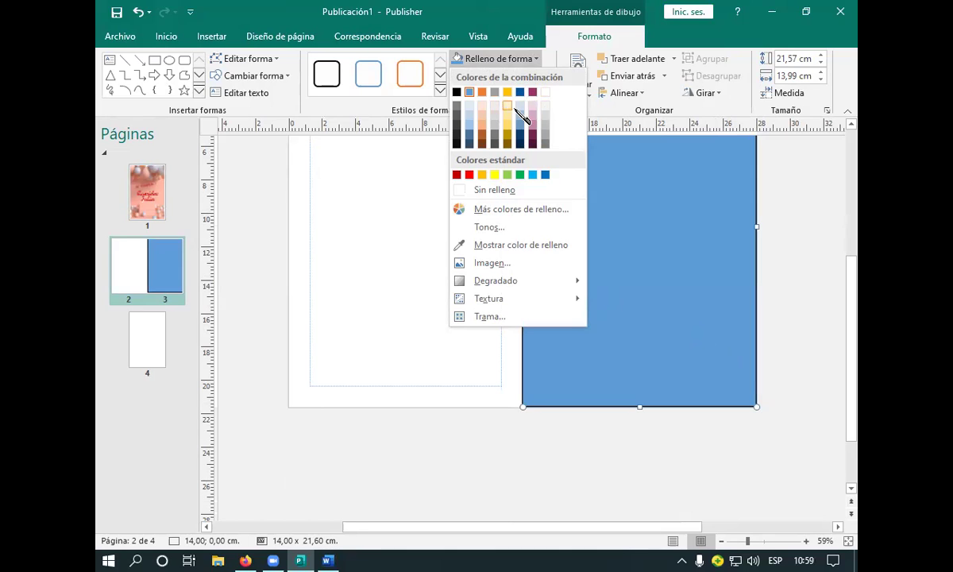
left_click(546, 106)
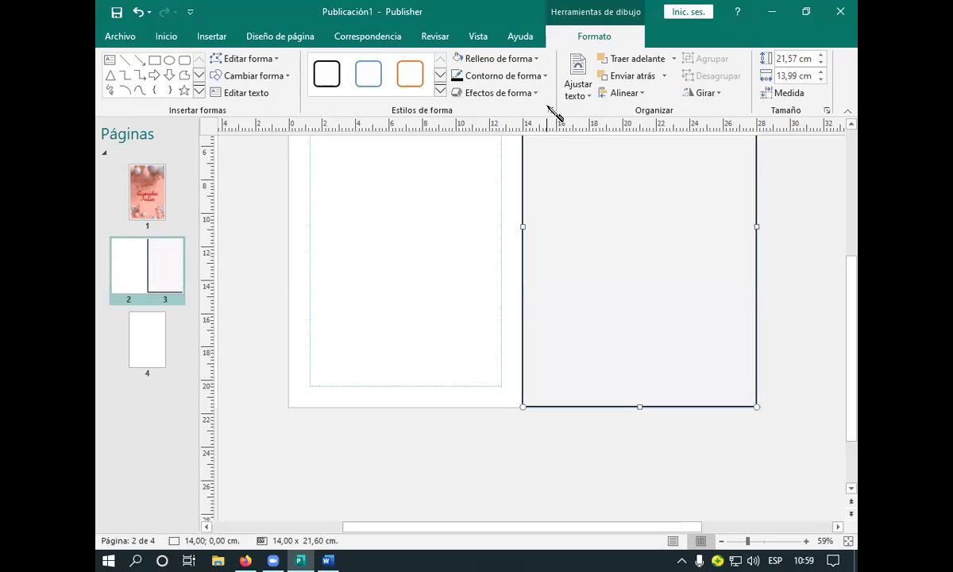
scroll(609, 214, "up", 1)
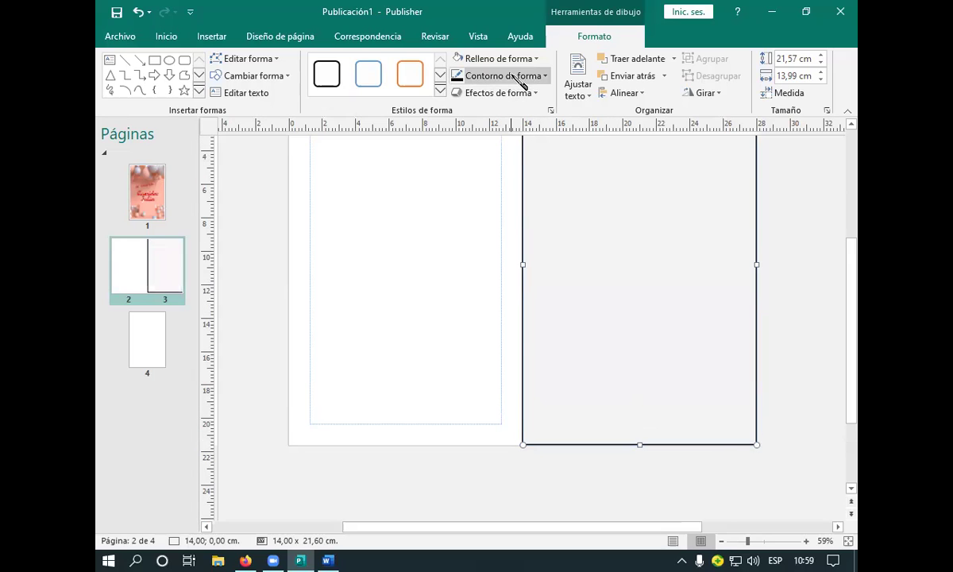
left_click(501, 75)
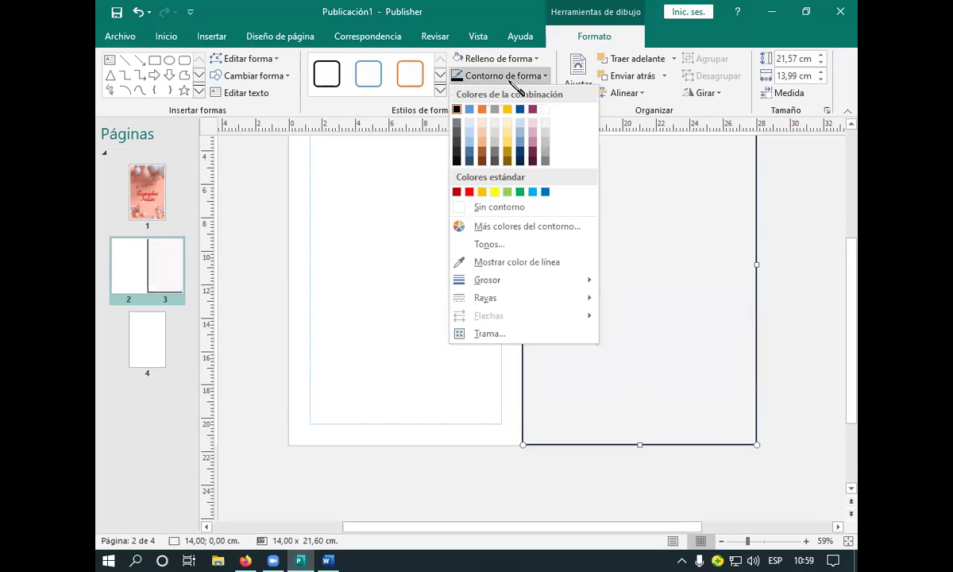
left_click(505, 207)
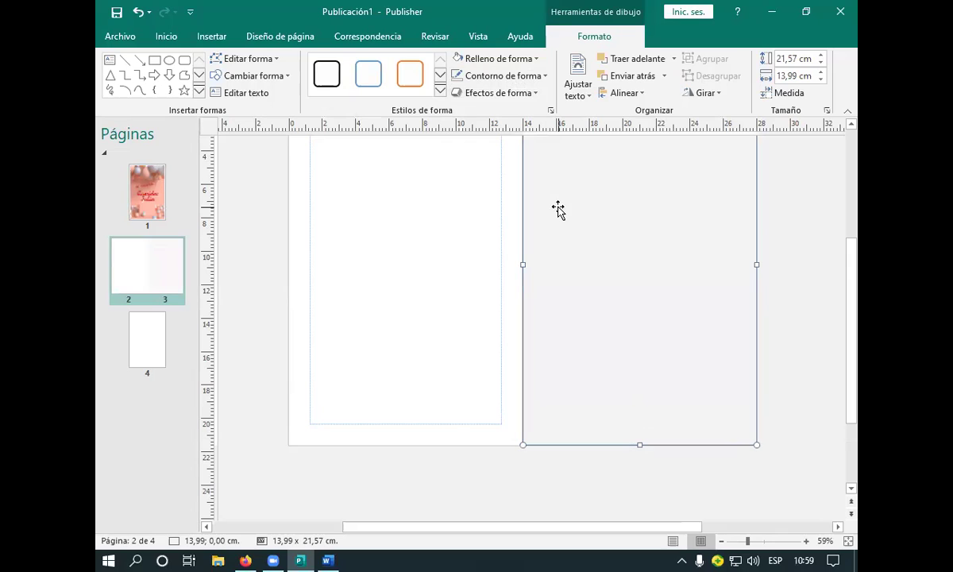
Step: Recolour the page 3 rectangle, trying a medium pink and settling on the lightest pink tint, with no outline
left_click(535, 64)
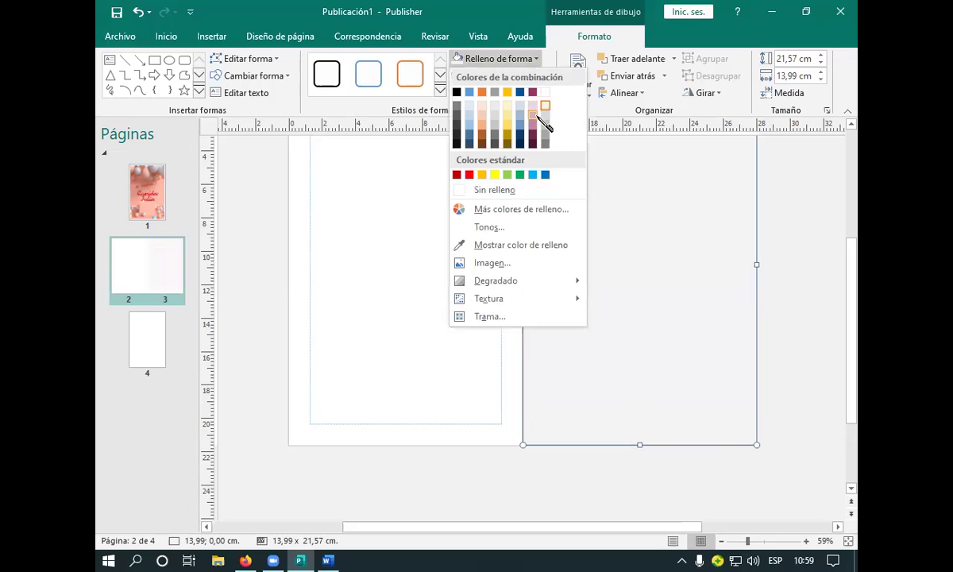
left_click(535, 115)
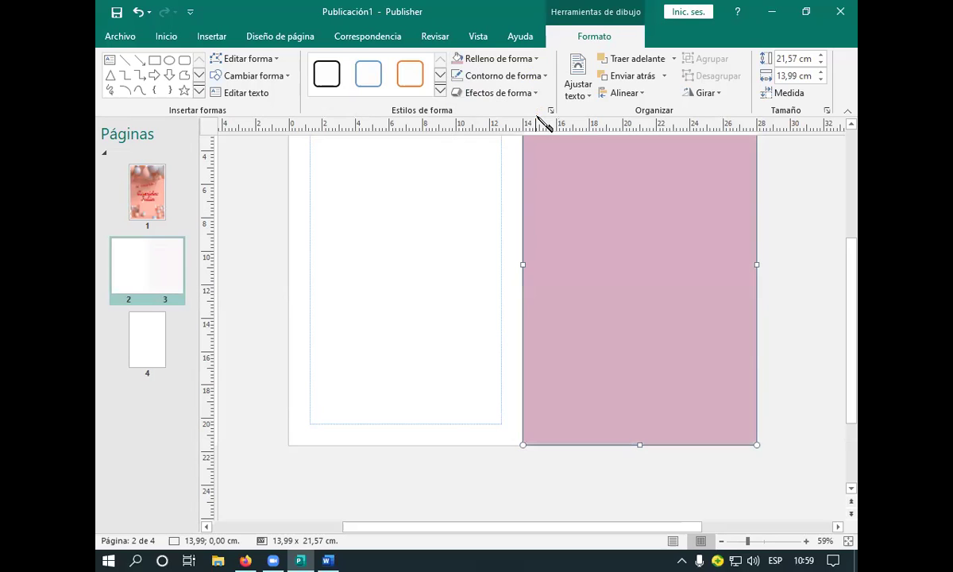
left_click(531, 60)
left_click(542, 108)
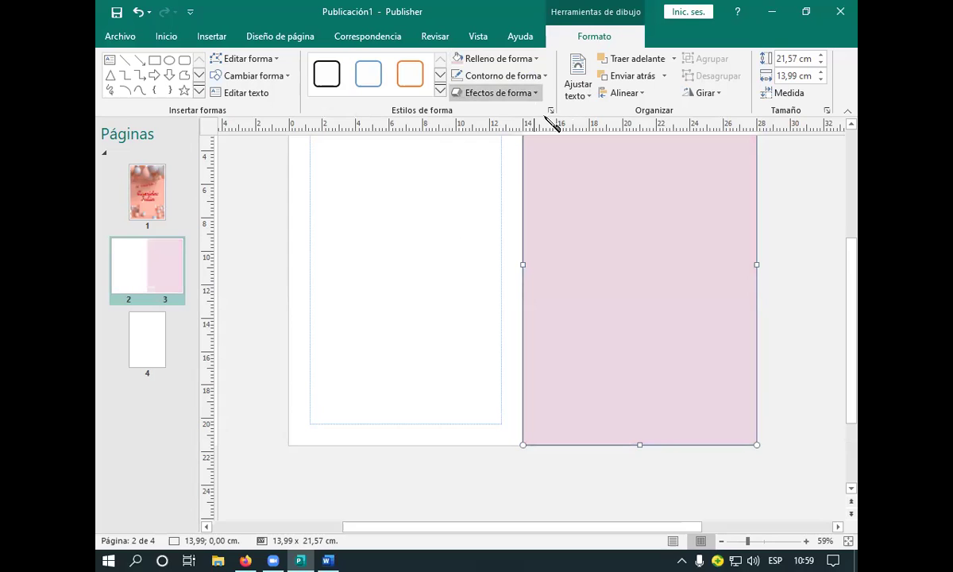
left_click(509, 77)
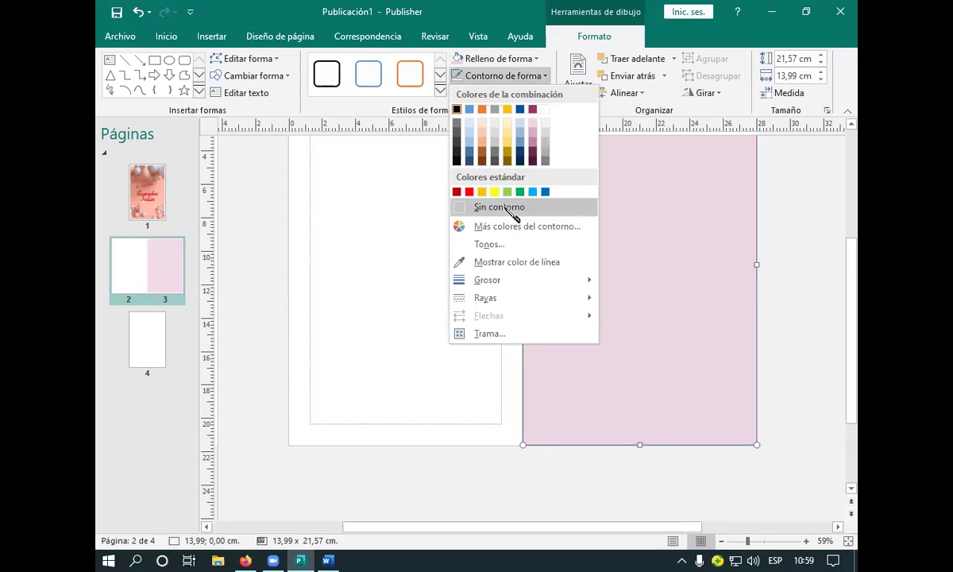
left_click(511, 211)
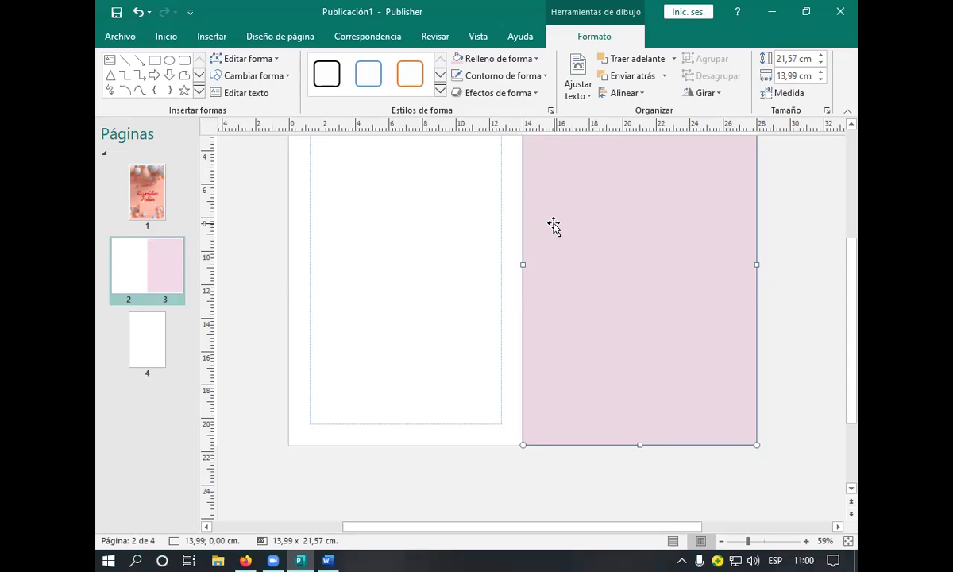
Step: Paste the copied balloon picture and move it onto the pink rectangle on page 3
left_click(166, 37)
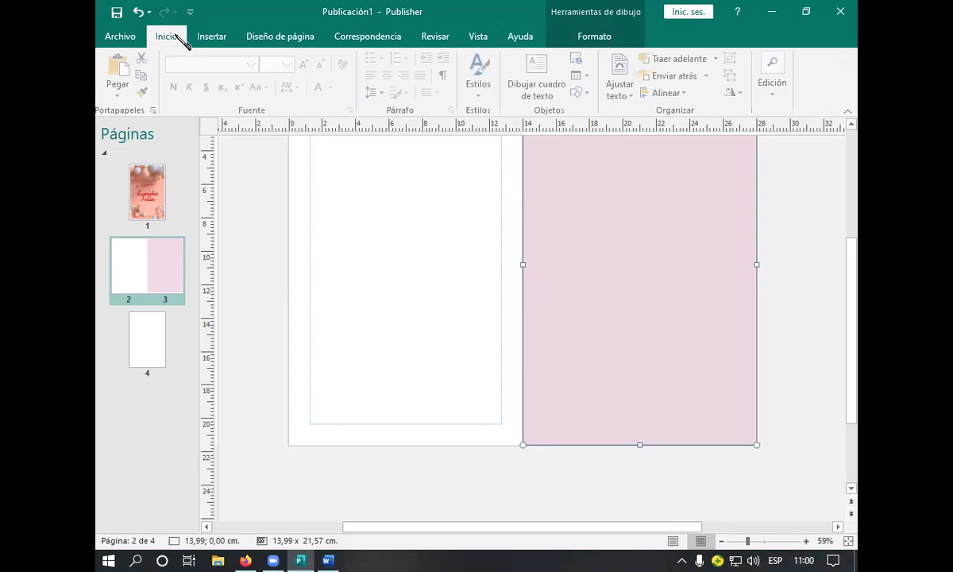
left_click(128, 91)
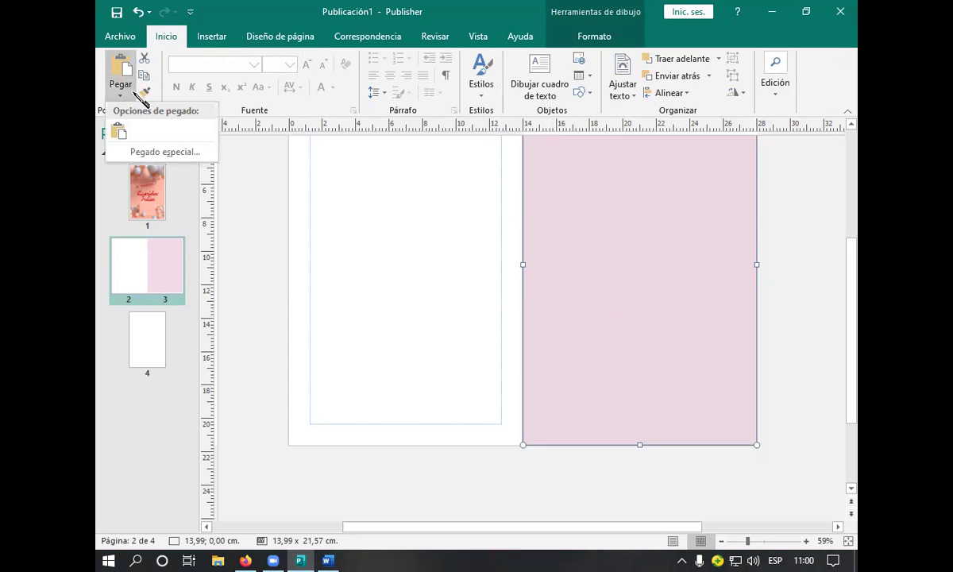
left_click(119, 132)
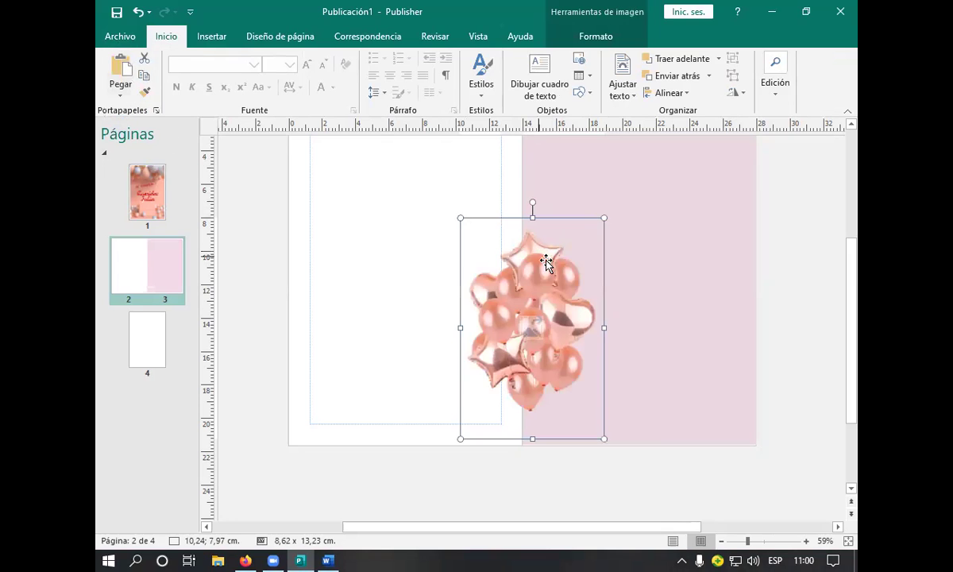
left_click_drag(552, 261, 647, 195)
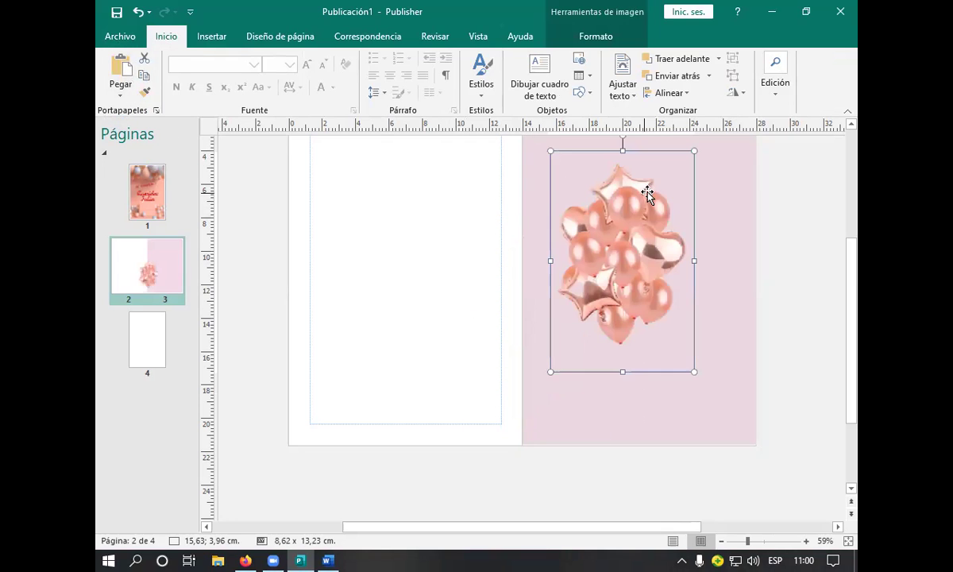
scroll(657, 228, "up", 2)
scroll(657, 227, "up", 1)
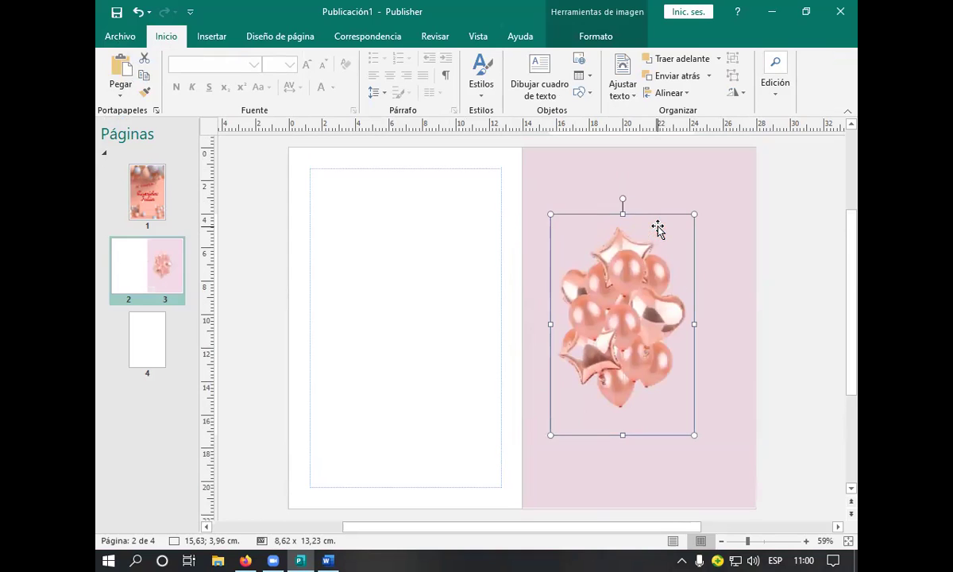
Step: Shrink the balloon picture to about 5.85 × 8.99 cm and place it in the upper right corner of page 3
left_click_drag(623, 228, 626, 270)
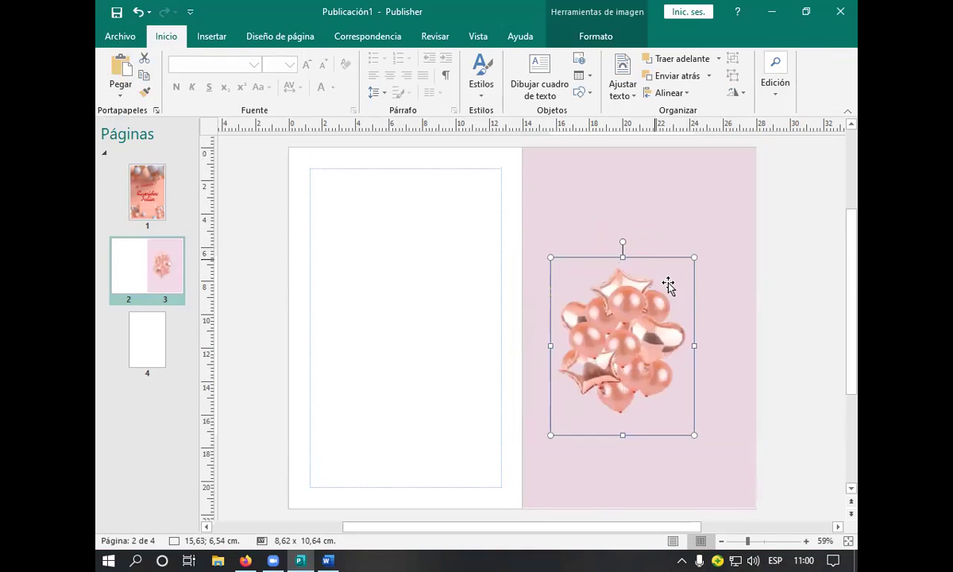
left_click_drag(696, 344, 655, 346)
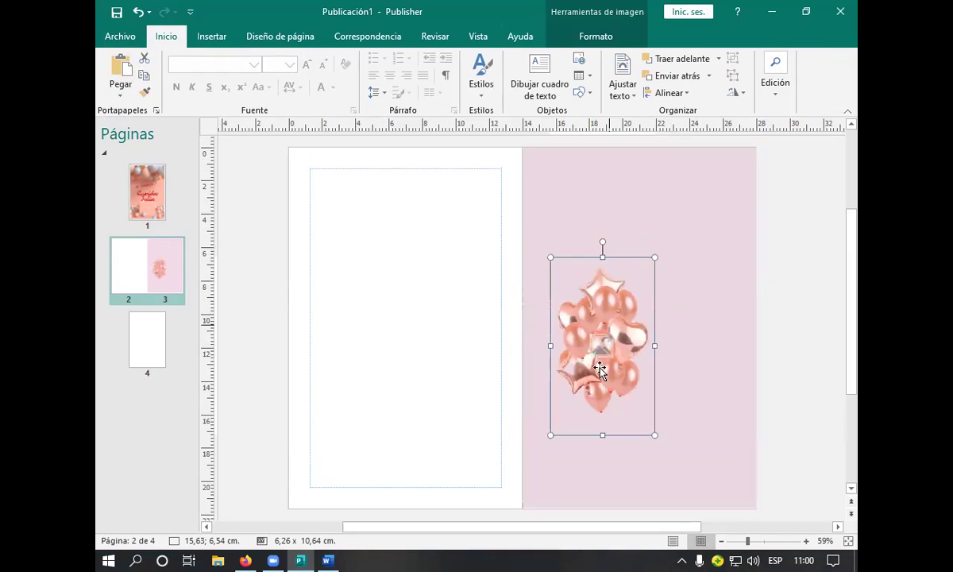
left_click_drag(603, 434, 605, 408)
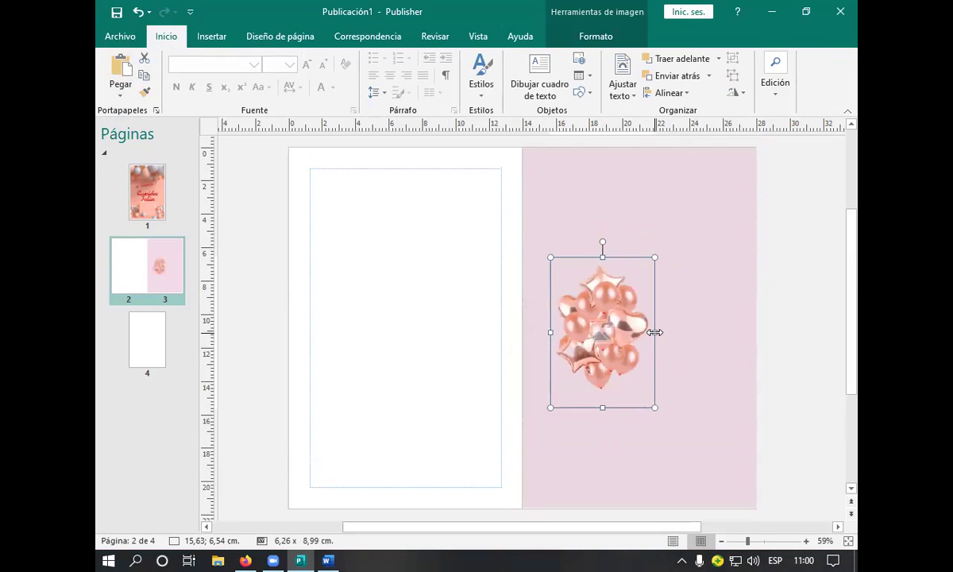
left_click_drag(655, 331, 666, 311)
scroll(719, 330, "up", 2)
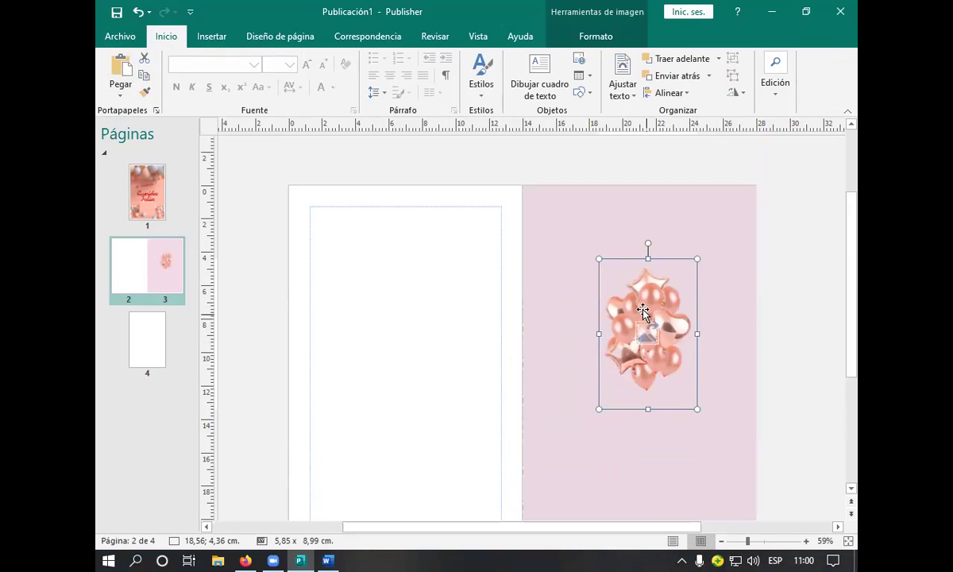
left_click_drag(642, 309, 702, 237)
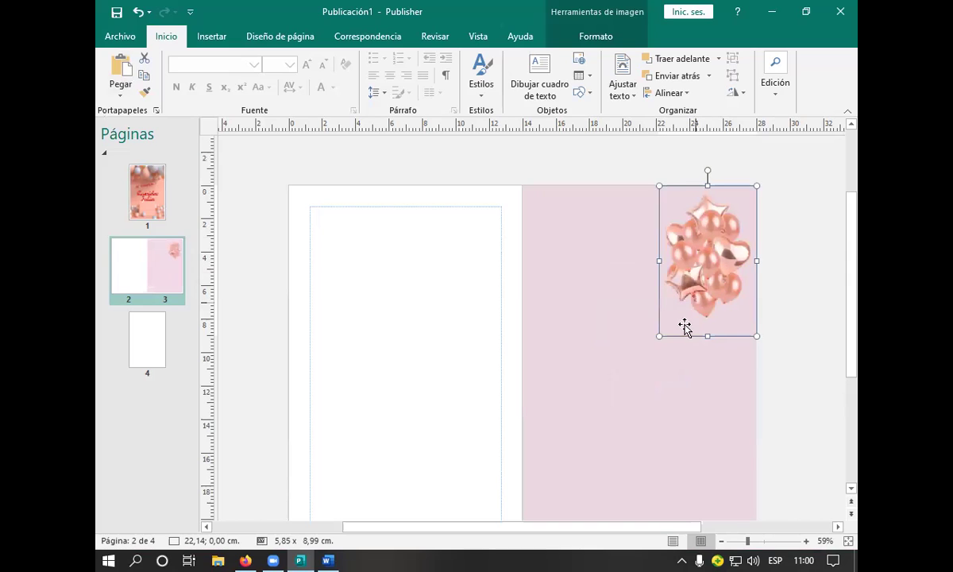
Step: Draw a text box about 11.3 × 9.1 cm on page 3 below the balloon picture
left_click(627, 321)
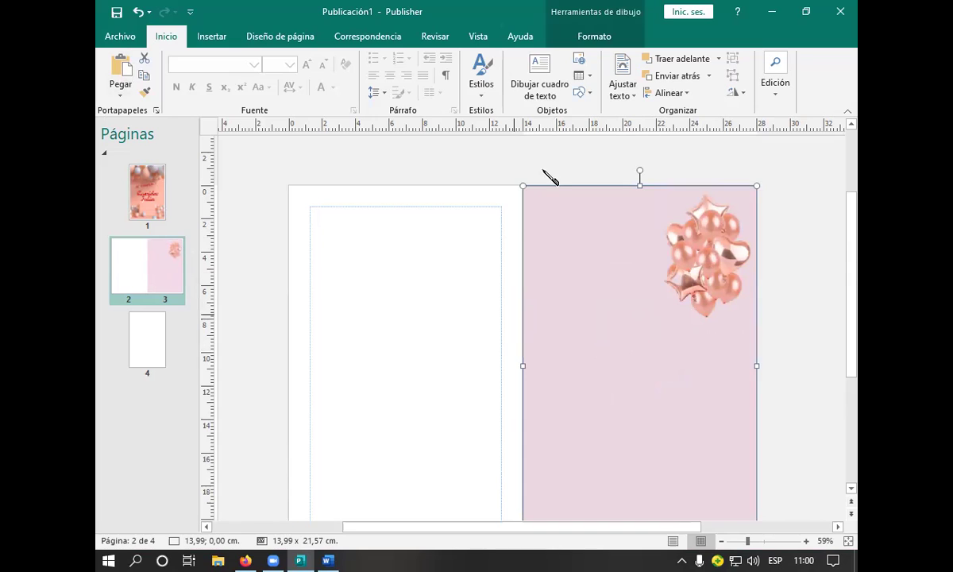
left_click(520, 89)
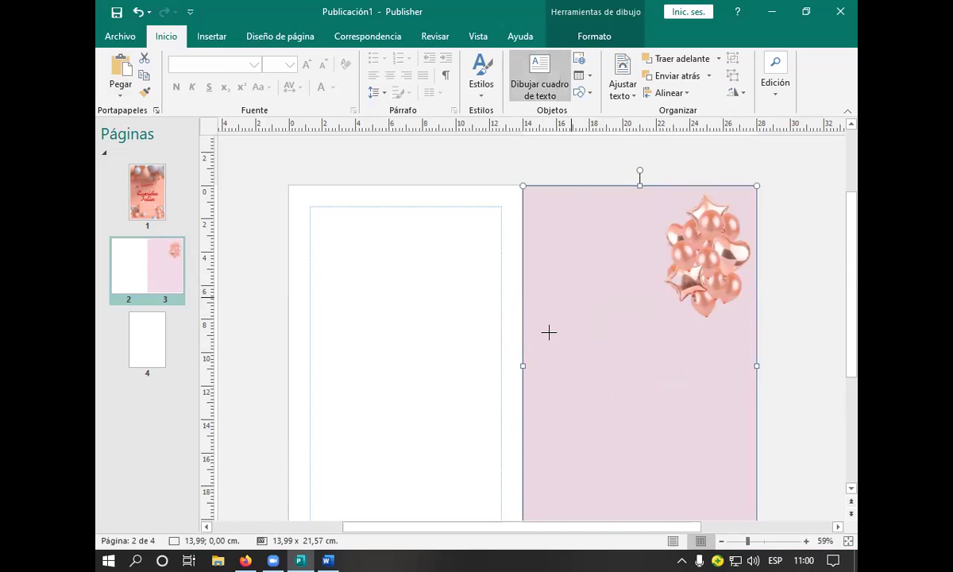
scroll(547, 350, "down", 1)
scroll(547, 350, "down", 2)
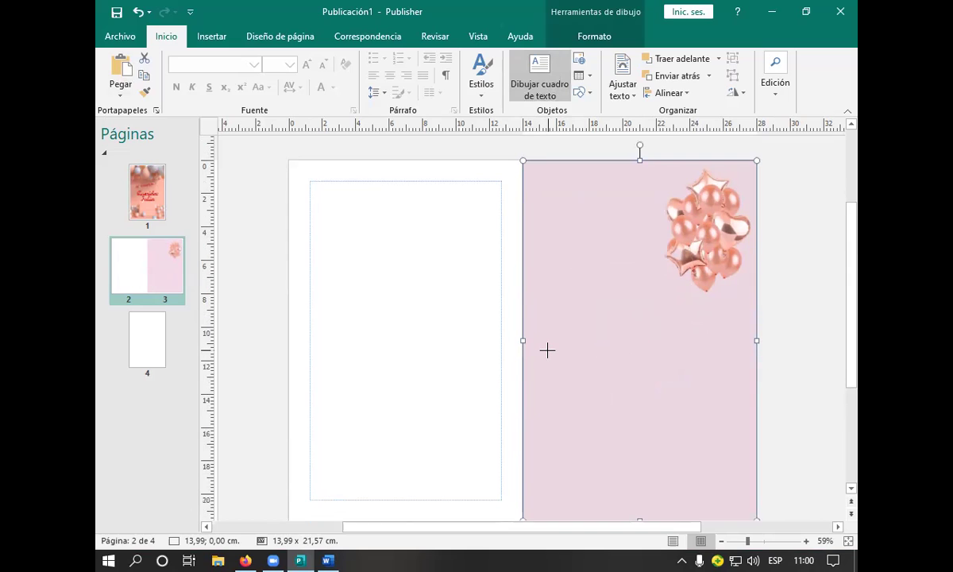
left_click_drag(546, 298, 733, 453)
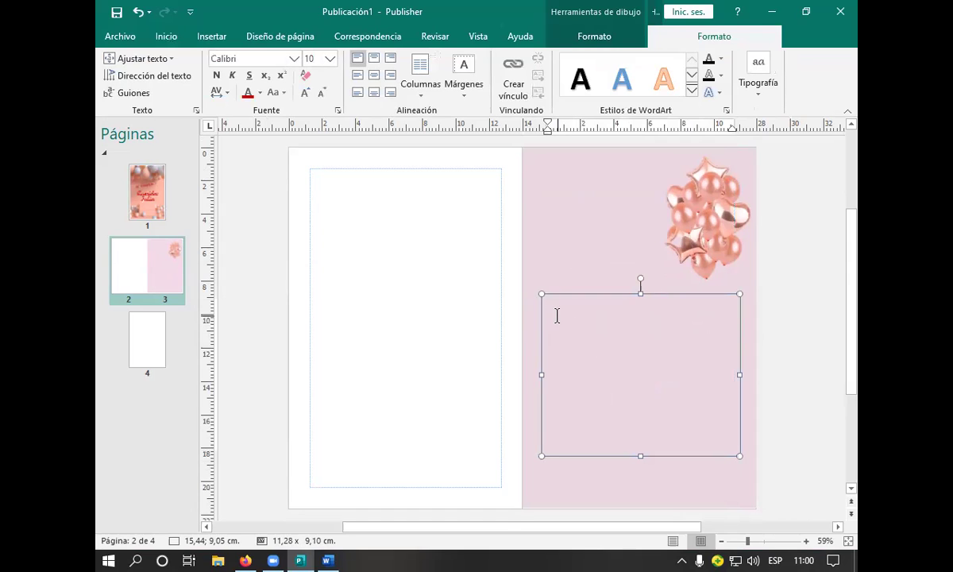
Step: Write "Hoy en tu día te deseo todo lo mejor desde lo más profundo de mi corazón" in the page 3 text box, in Script MT Bold 28
type("x")
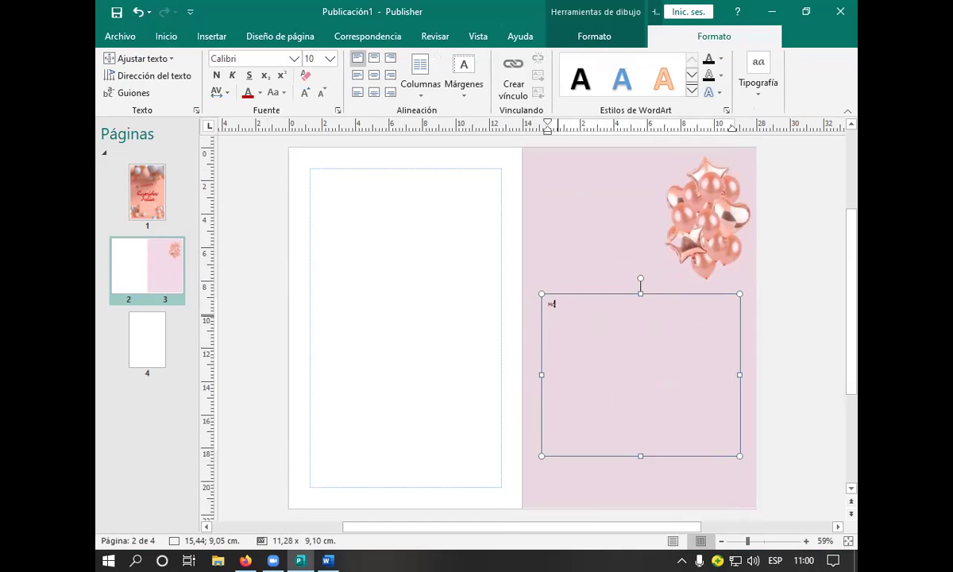
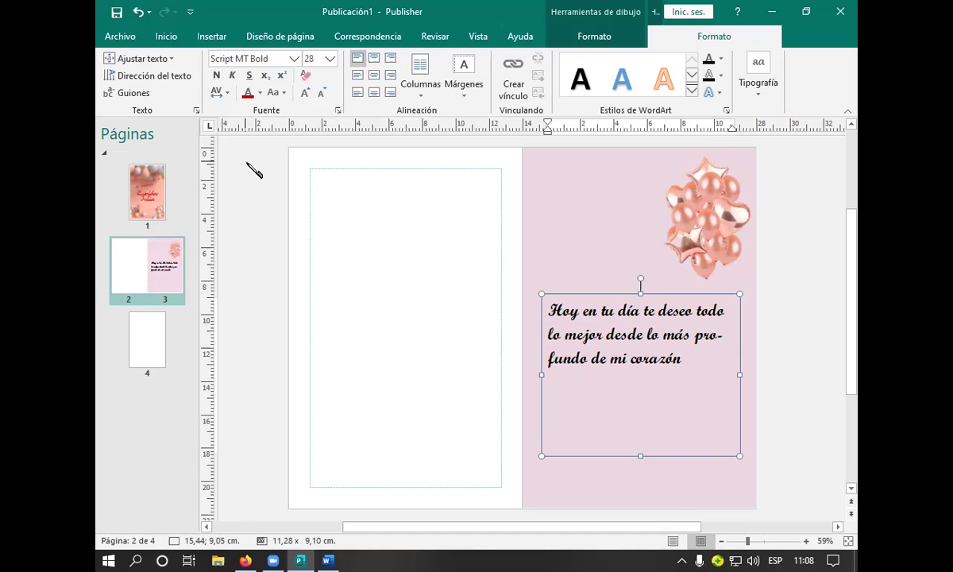
left_click(605, 296)
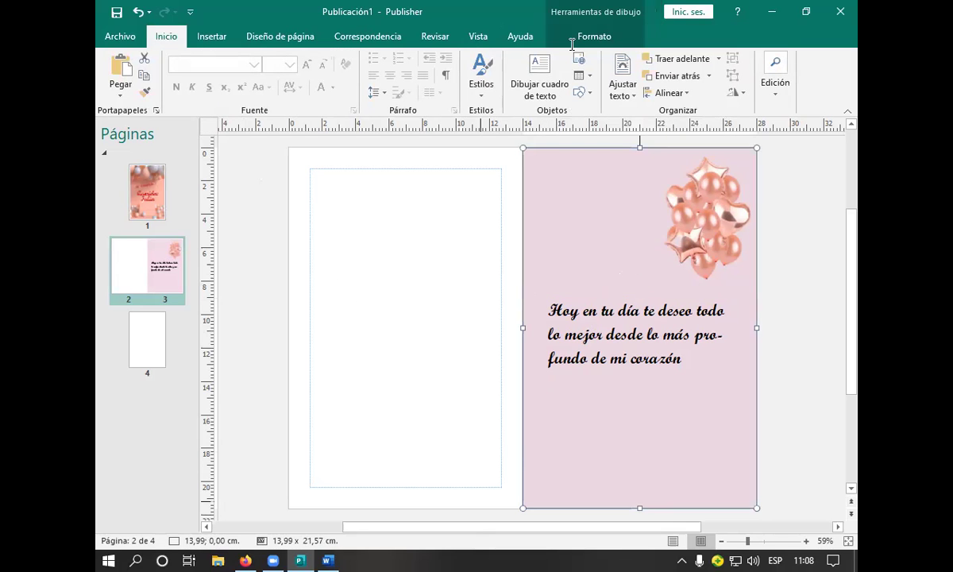
Step: Switch to the browser and search Google Images for "pastel de cumpleaños"
key("alt+Tab")
left_click_drag(354, 87, 274, 94)
left_click(256, 87)
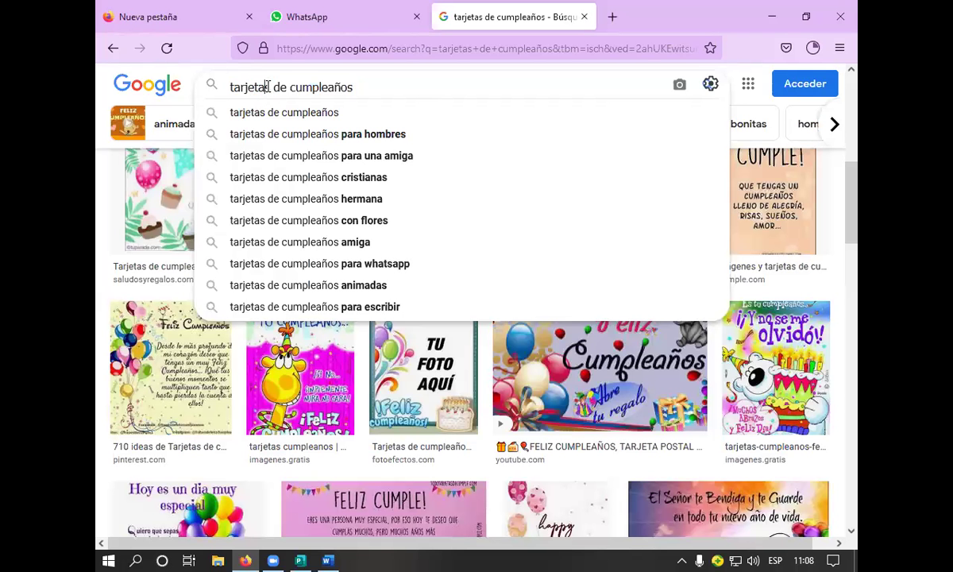
double_click(253, 88)
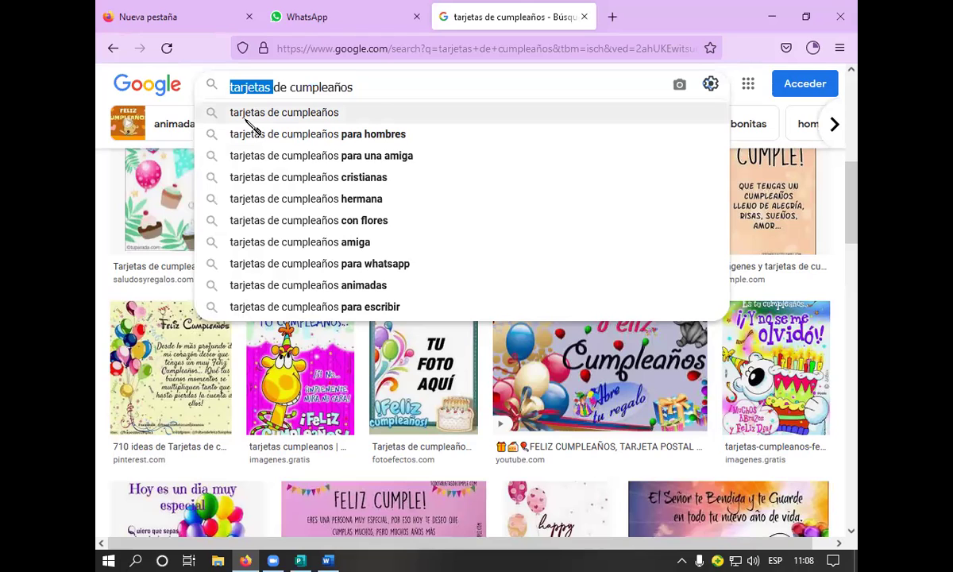
type("pastel")
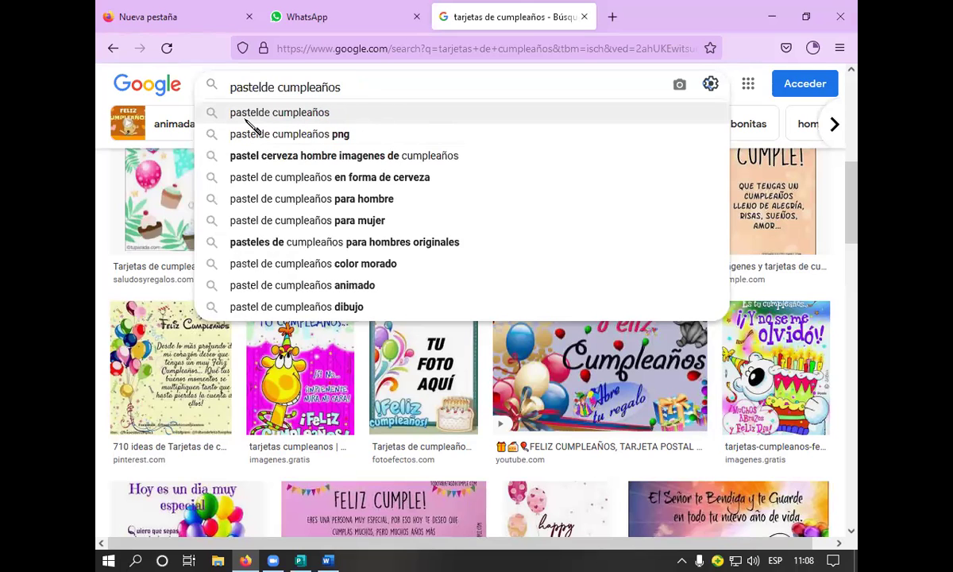
key("Return")
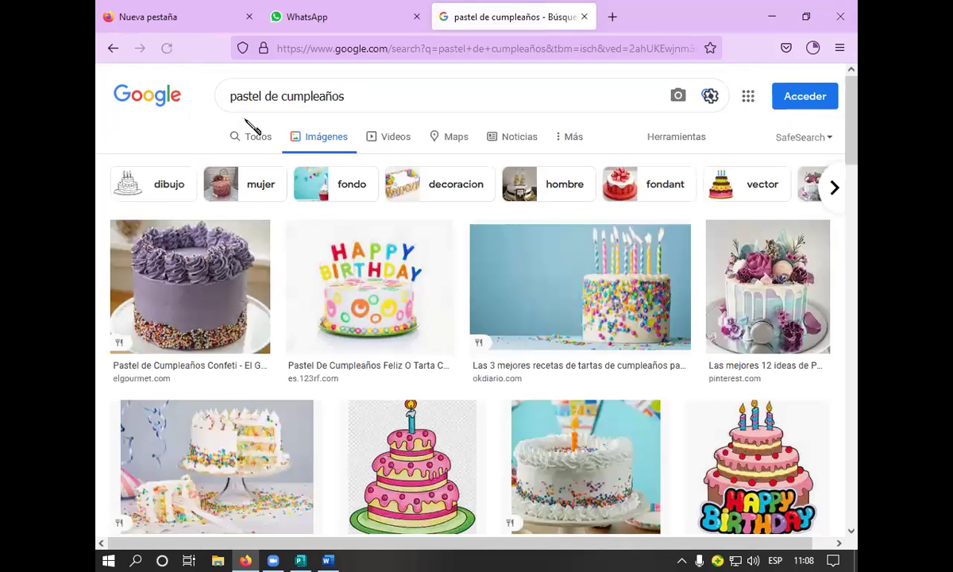
Step: Browse the birthday cake results, preview the striped three-tier cake with stars and look through its related images
scroll(389, 421, "down", 3)
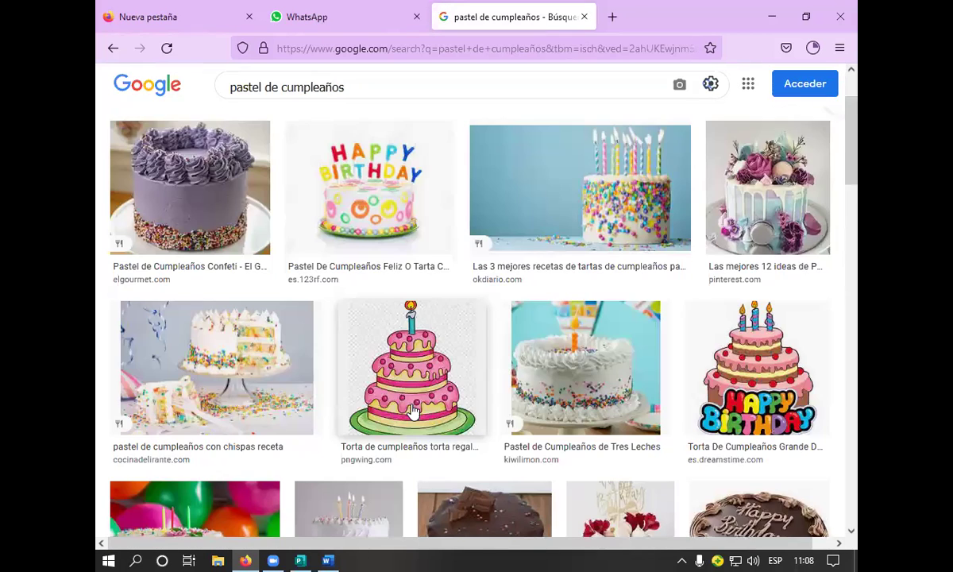
scroll(413, 417, "down", 3)
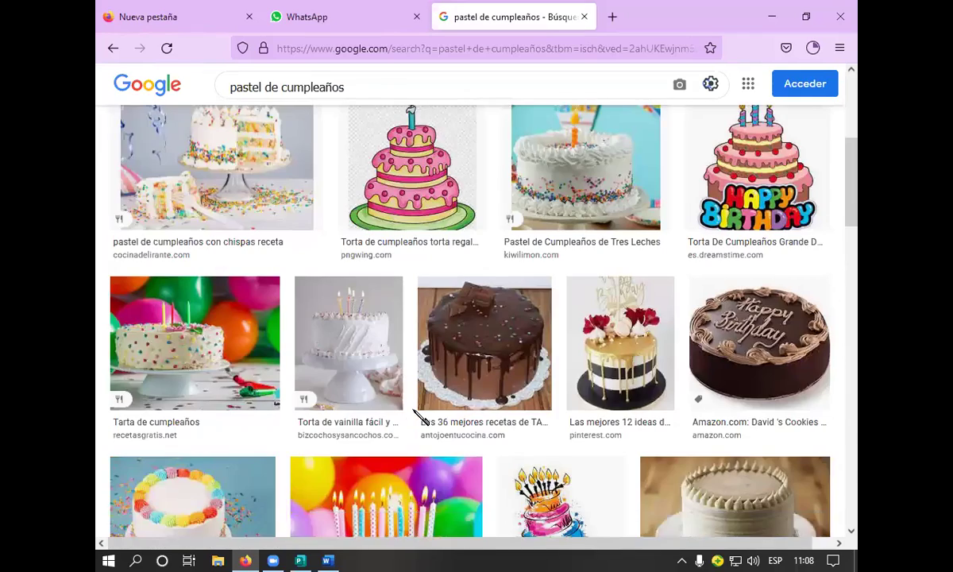
scroll(413, 416, "down", 6)
scroll(413, 416, "down", 10)
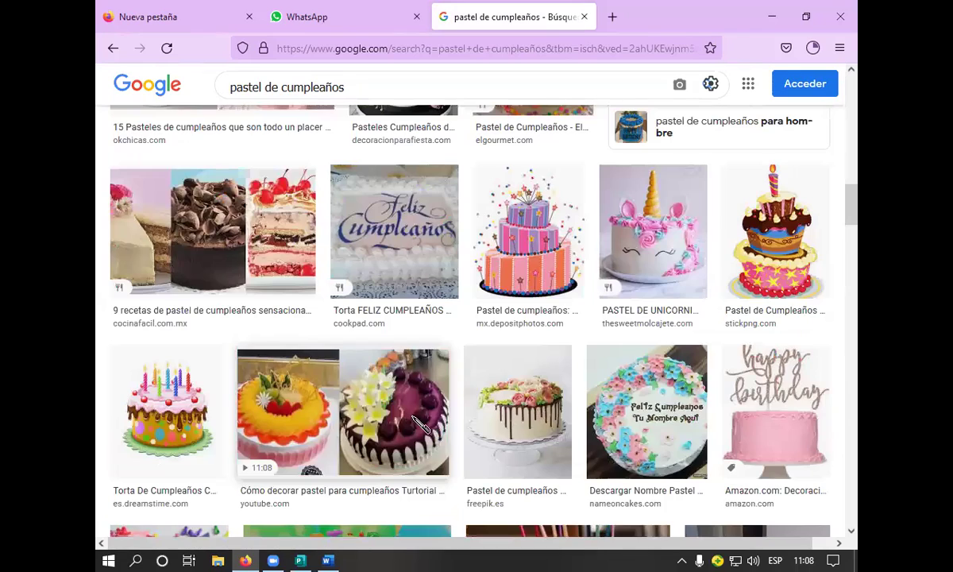
scroll(413, 421, "down", 7)
scroll(413, 421, "up", 9)
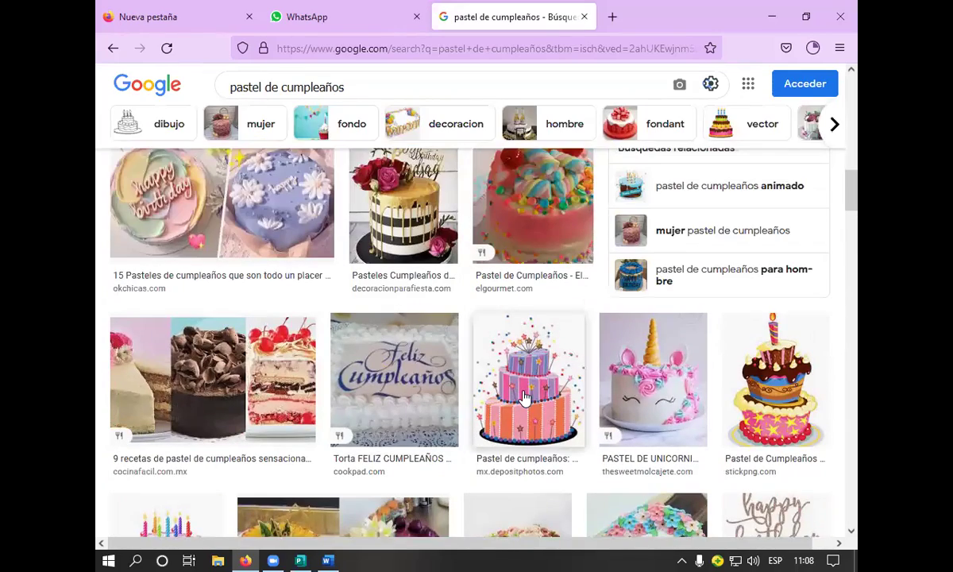
left_click(497, 374)
scroll(555, 408, "down", 10)
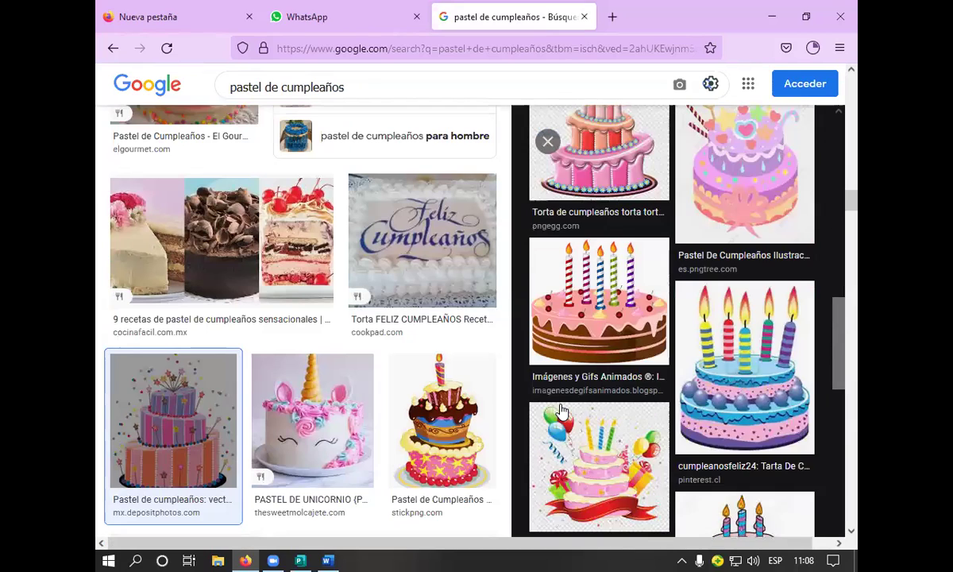
scroll(560, 411, "down", 6)
scroll(565, 423, "up", 15)
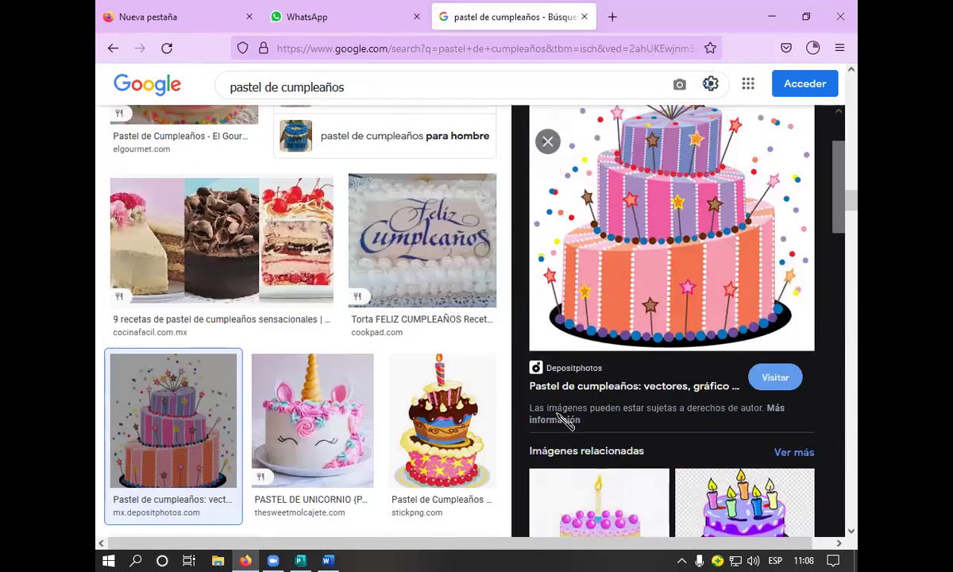
Step: Look through more cake results and preview the painted orange, pink and blue "Happy Birthday" cake
scroll(373, 443, "down", 5)
scroll(373, 443, "down", 10)
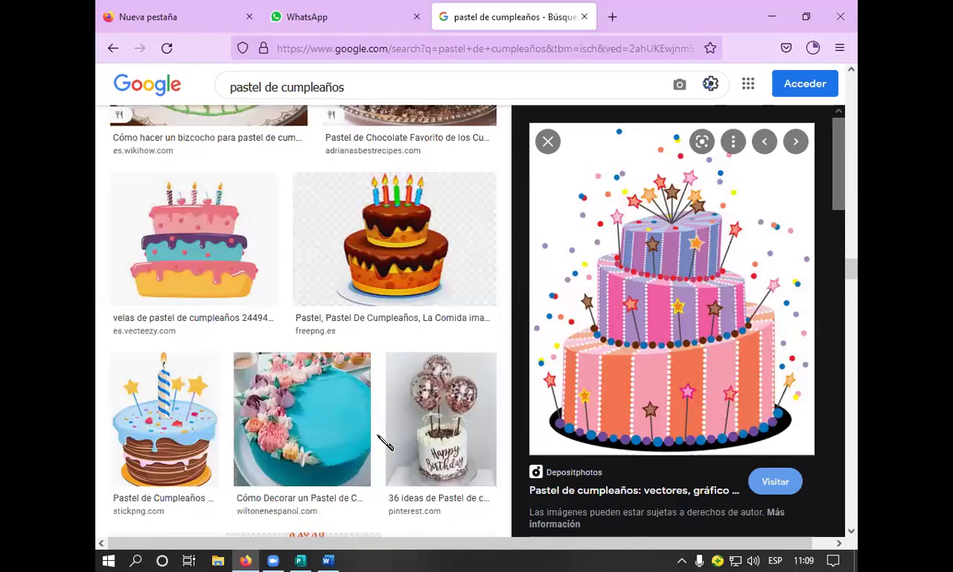
scroll(385, 442, "up", 8)
scroll(385, 443, "up", 6)
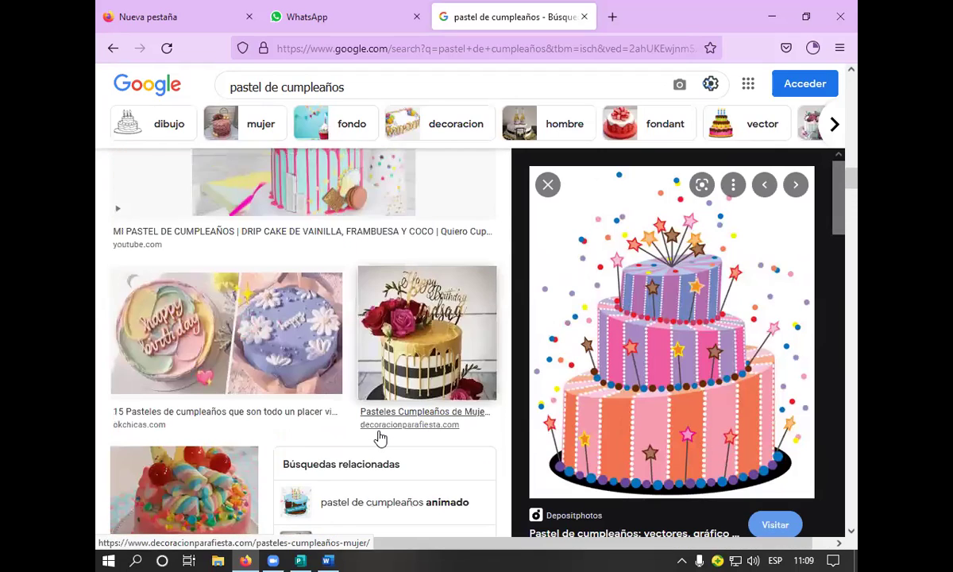
scroll(380, 439, "up", 8)
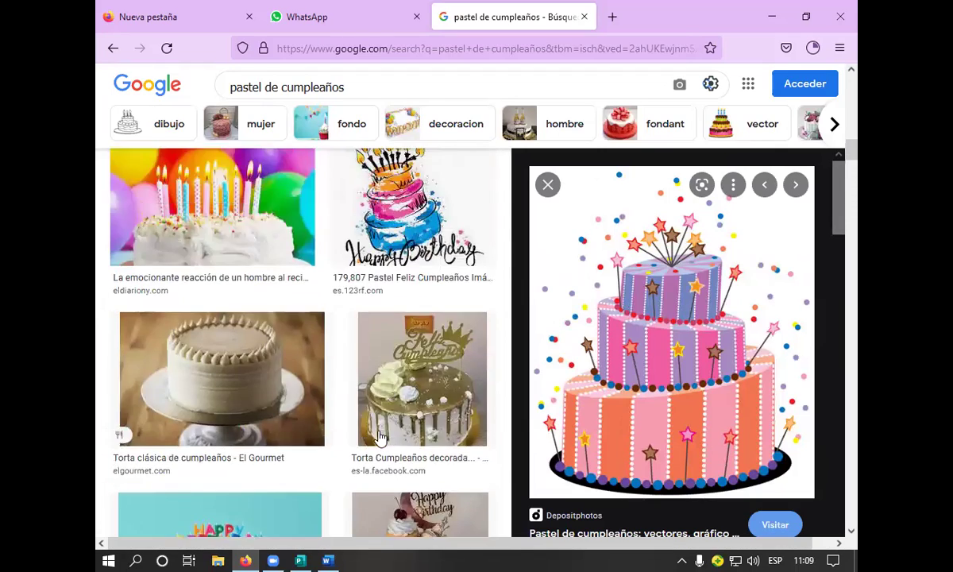
scroll(380, 438, "down", 3)
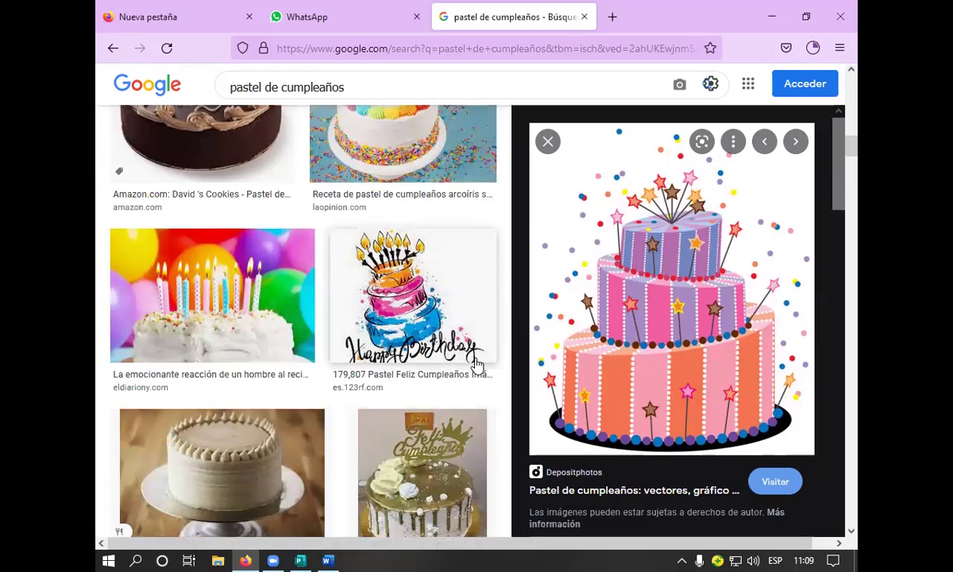
left_click(444, 333)
Step: Examine the related images of the painted "Happy Birthday" cake for a suitable cake illustration
scroll(558, 376, "down", 4)
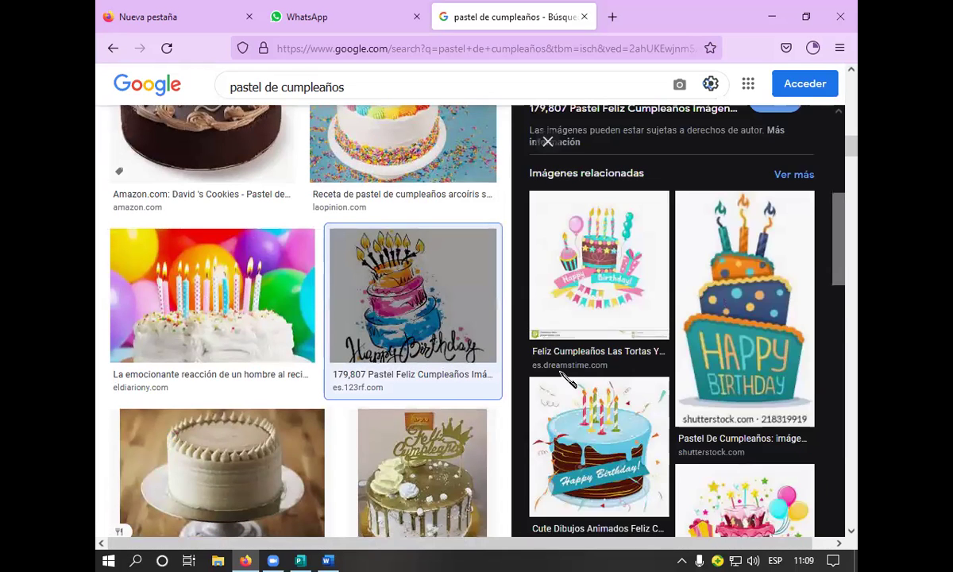
scroll(559, 376, "down", 3)
scroll(560, 379, "down", 3)
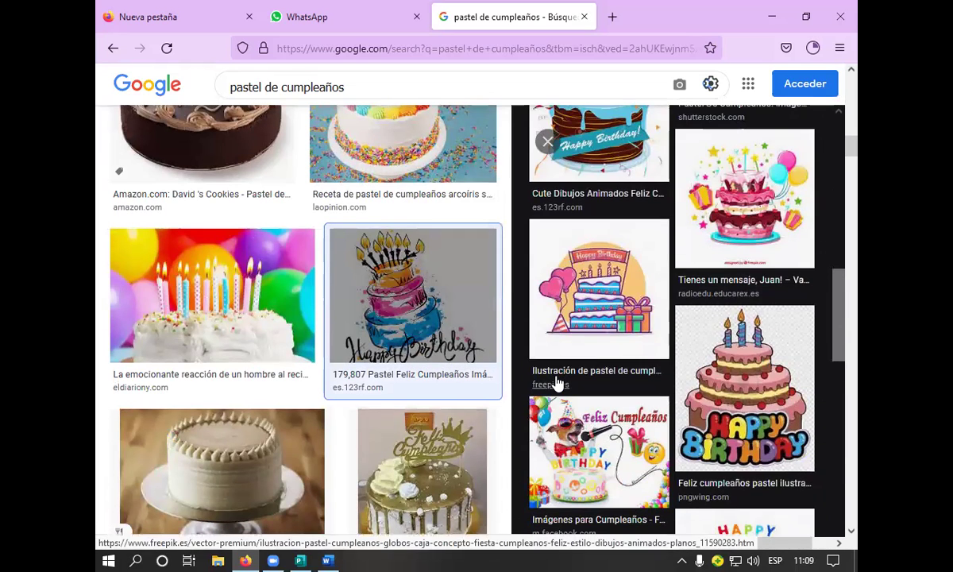
scroll(572, 373, "up", 5)
scroll(585, 367, "down", 3)
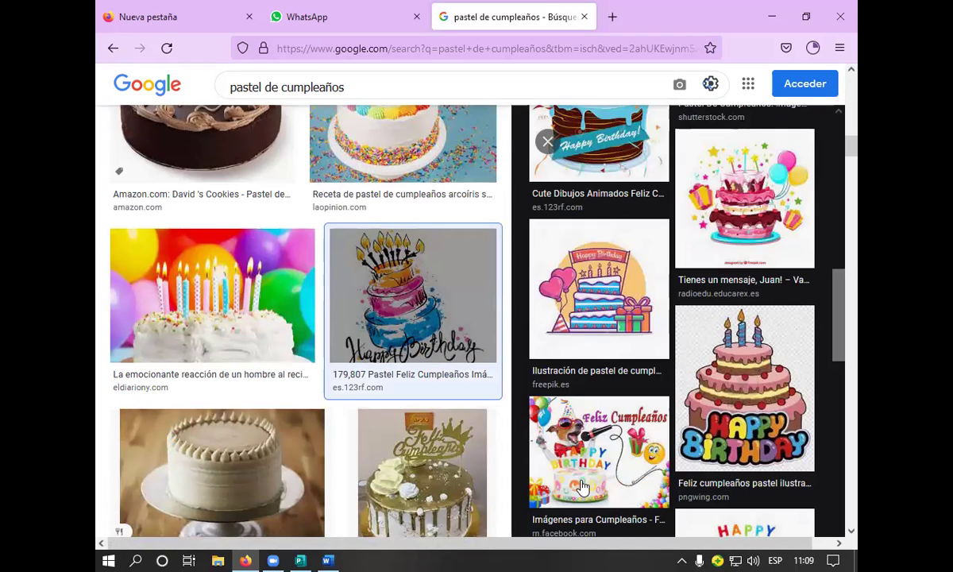
scroll(584, 486, "down", 10)
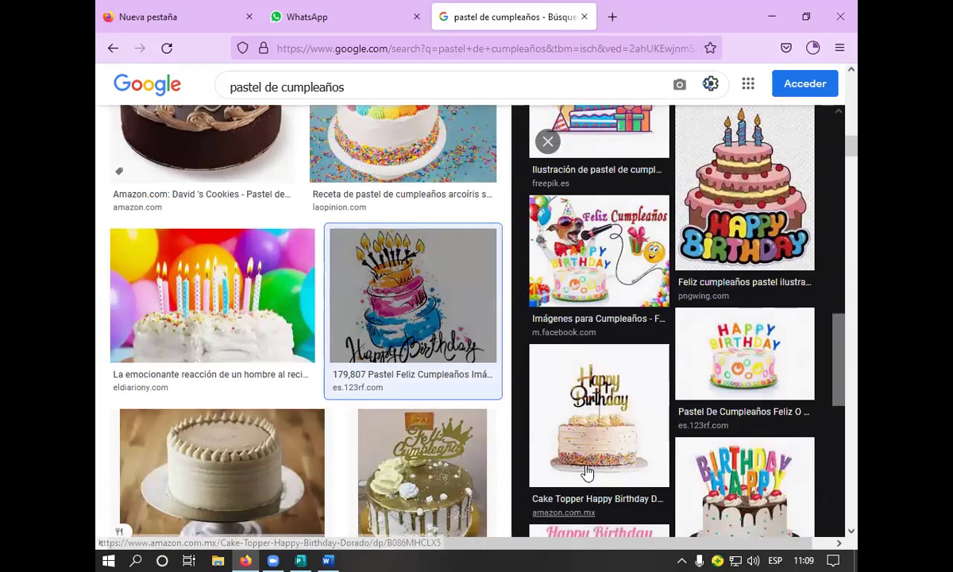
scroll(589, 469, "up", 10)
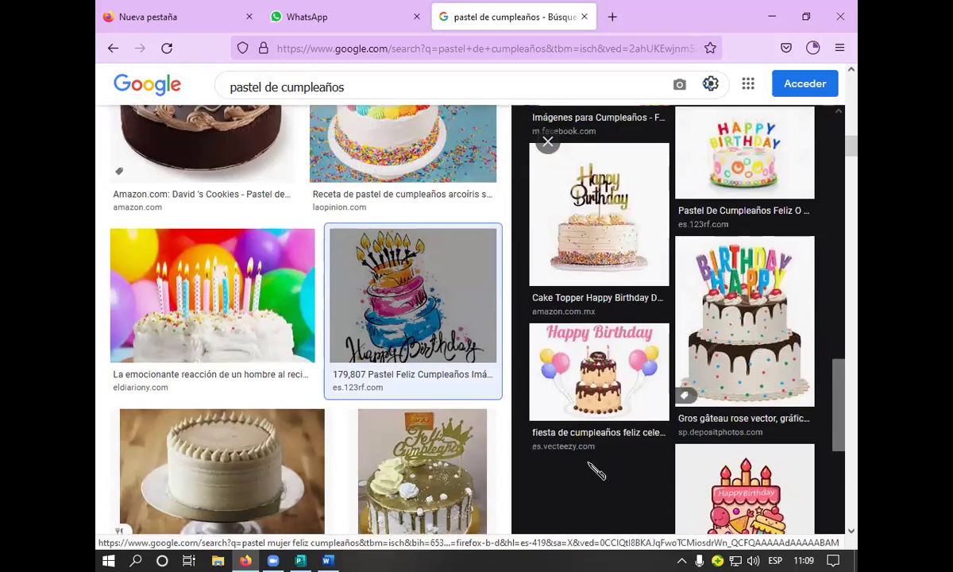
scroll(586, 469, "up", 5)
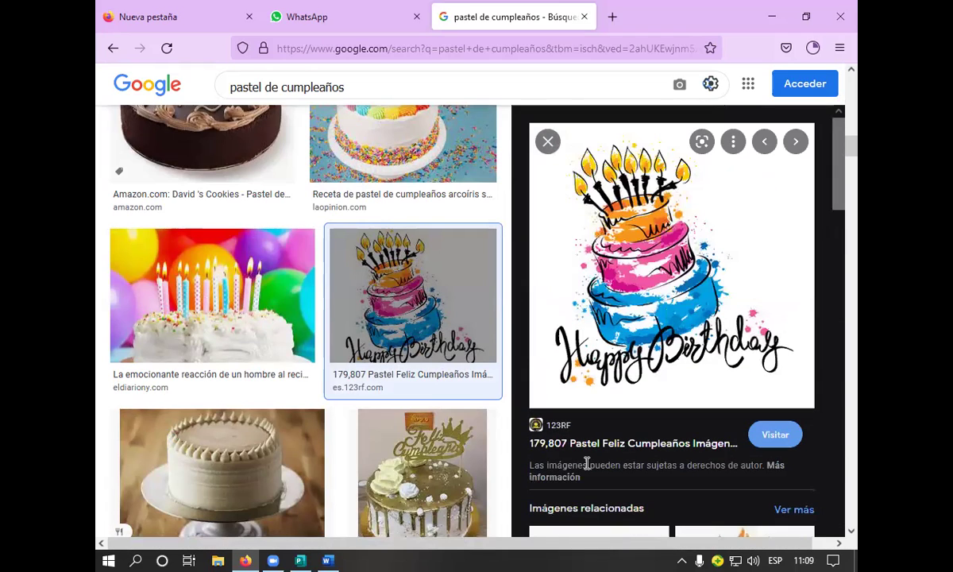
Step: Browse the cake image results from the beginning for a drawn birthday cake that suits the card
scroll(458, 395, "up", 10)
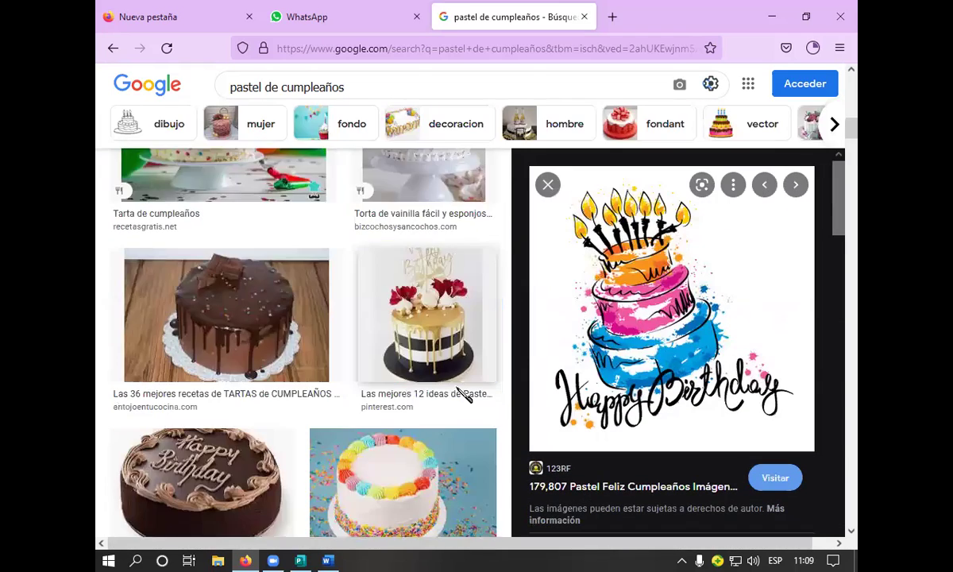
scroll(460, 395, "up", 2)
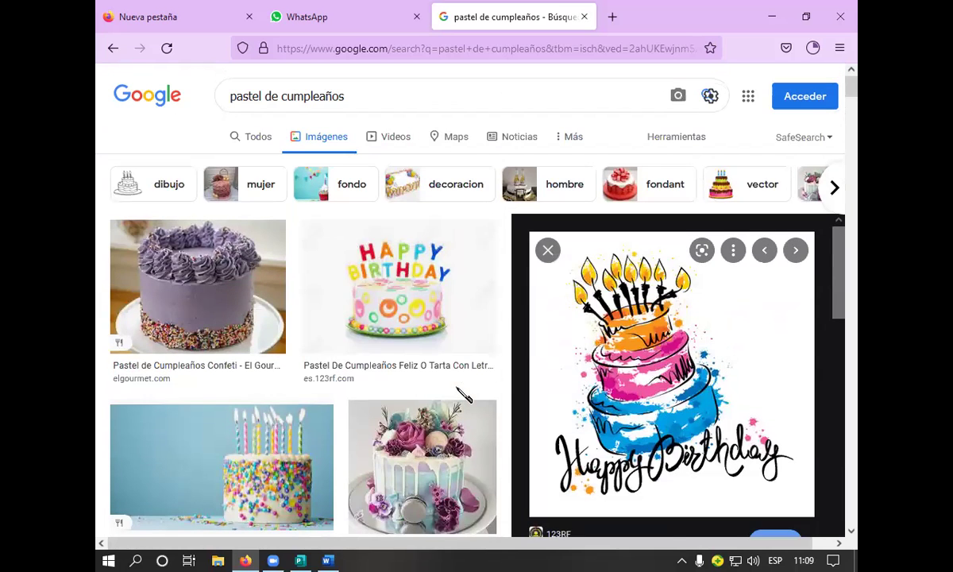
scroll(464, 394, "down", 5)
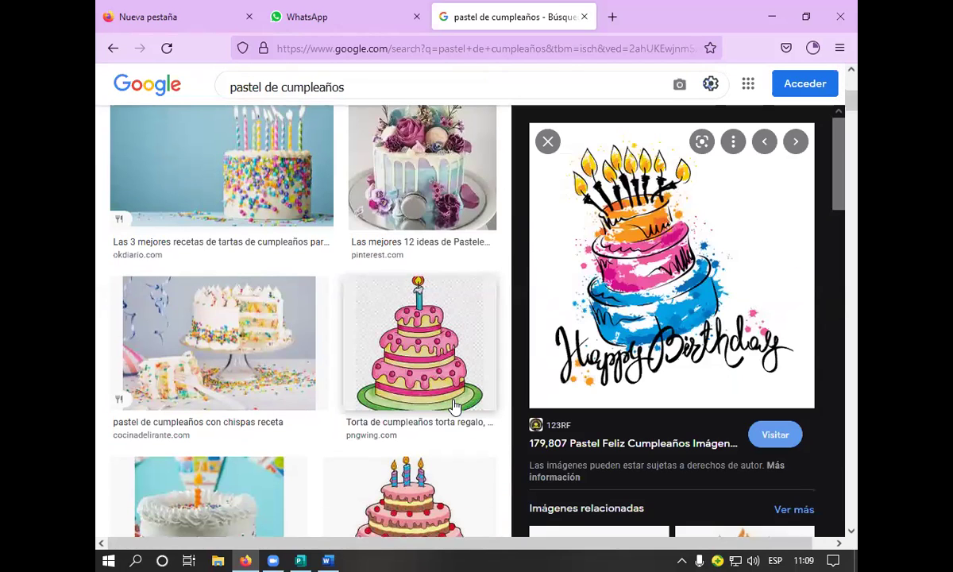
scroll(457, 406, "down", 10)
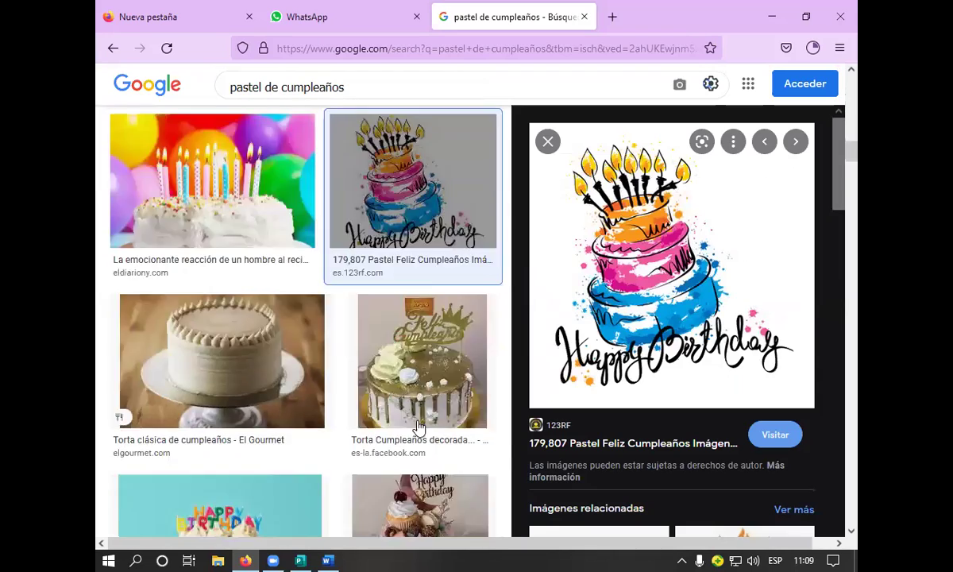
scroll(419, 427, "down", 12)
scroll(411, 431, "down", 10)
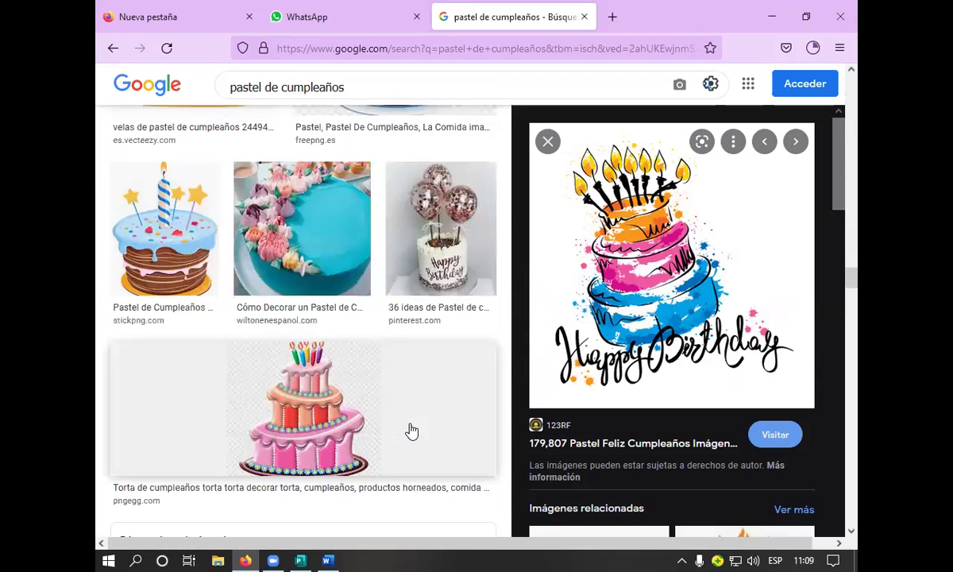
scroll(411, 430, "down", 10)
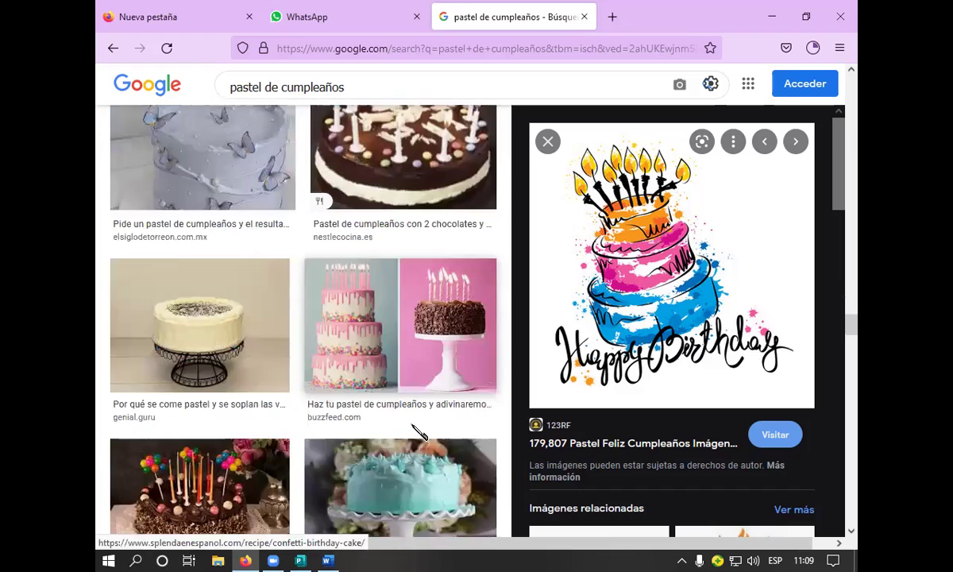
scroll(412, 431, "down", 8)
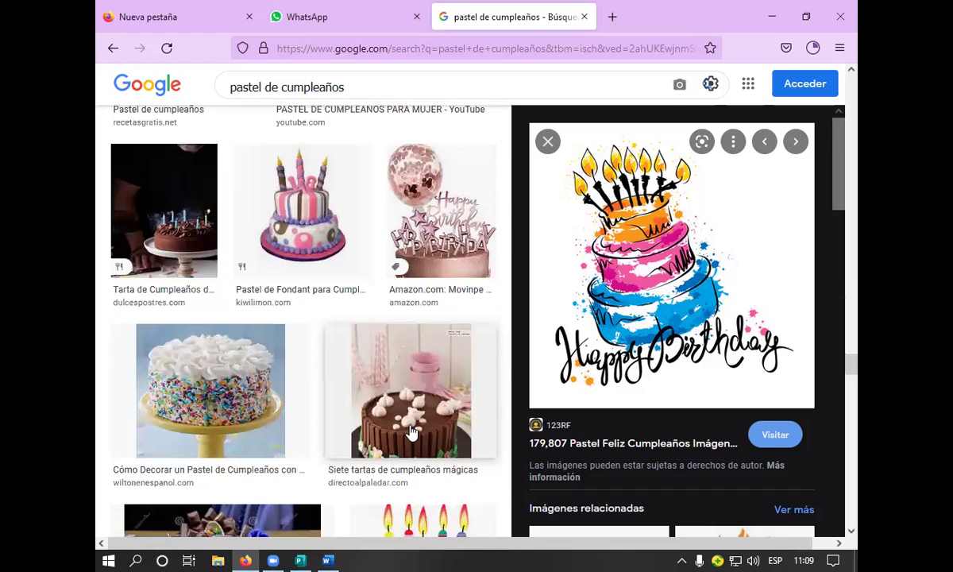
scroll(412, 430, "down", 3)
scroll(411, 430, "up", 4)
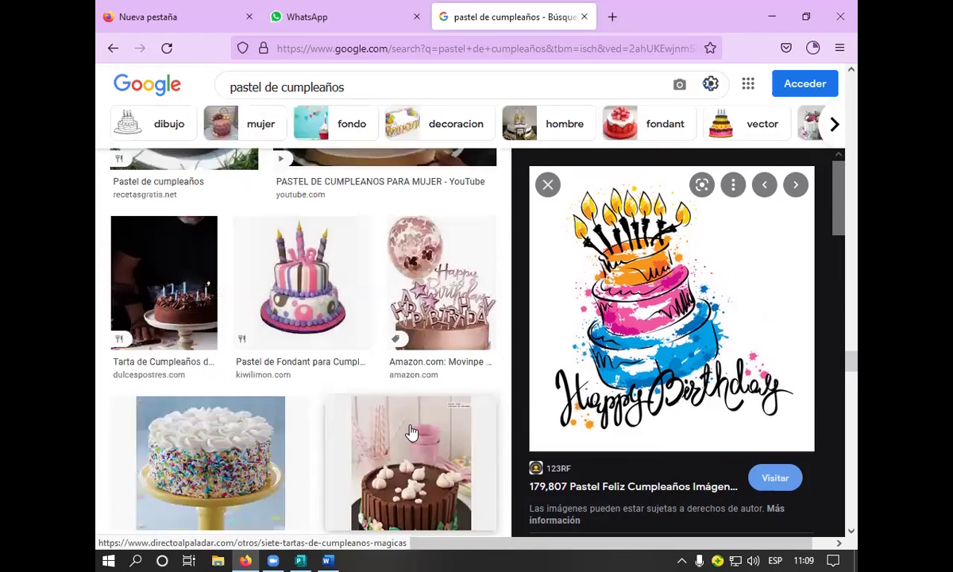
scroll(411, 430, "down", 4)
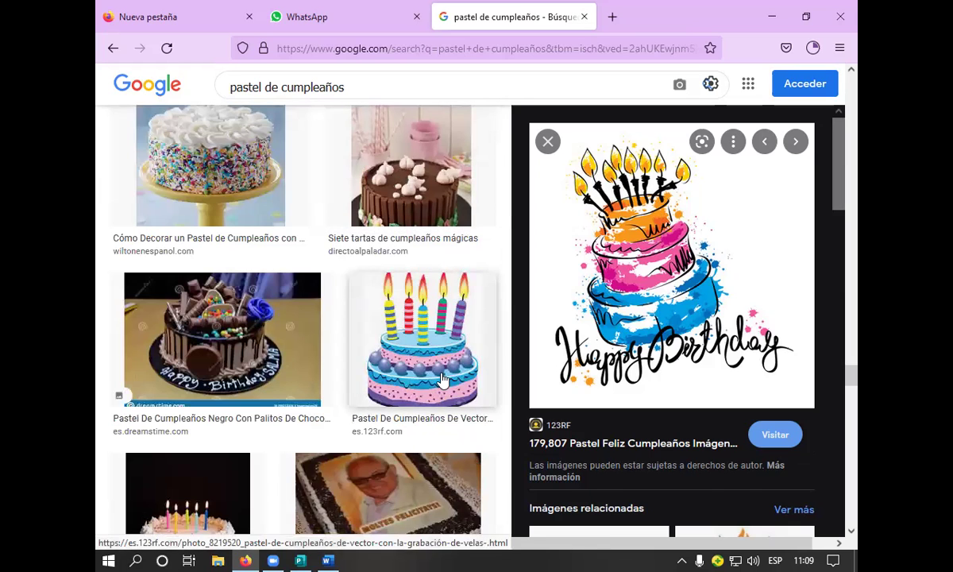
Step: Preview the blue and pink vector cake with five striped candles and look through its related images
left_click(401, 382)
scroll(736, 367, "down", 8)
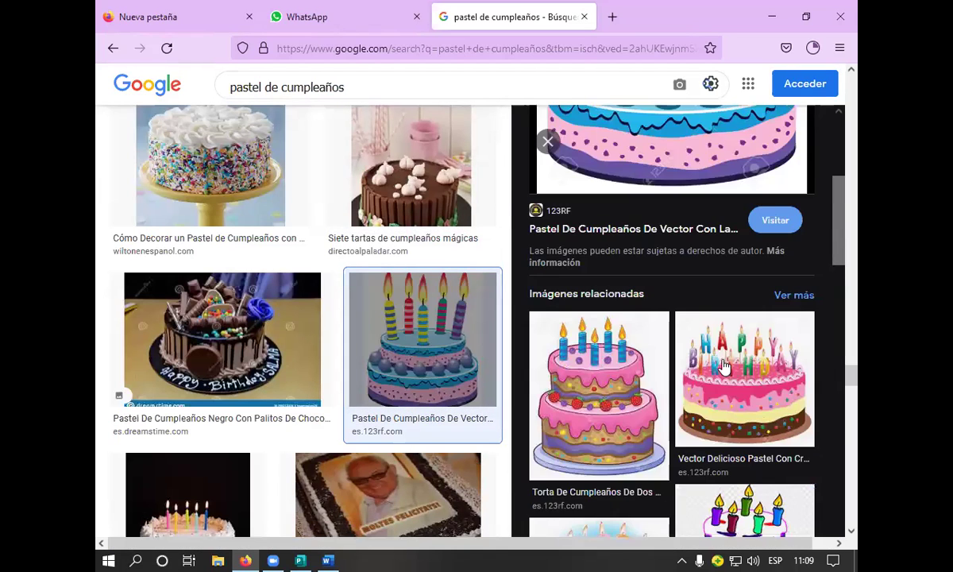
scroll(715, 369, "down", 5)
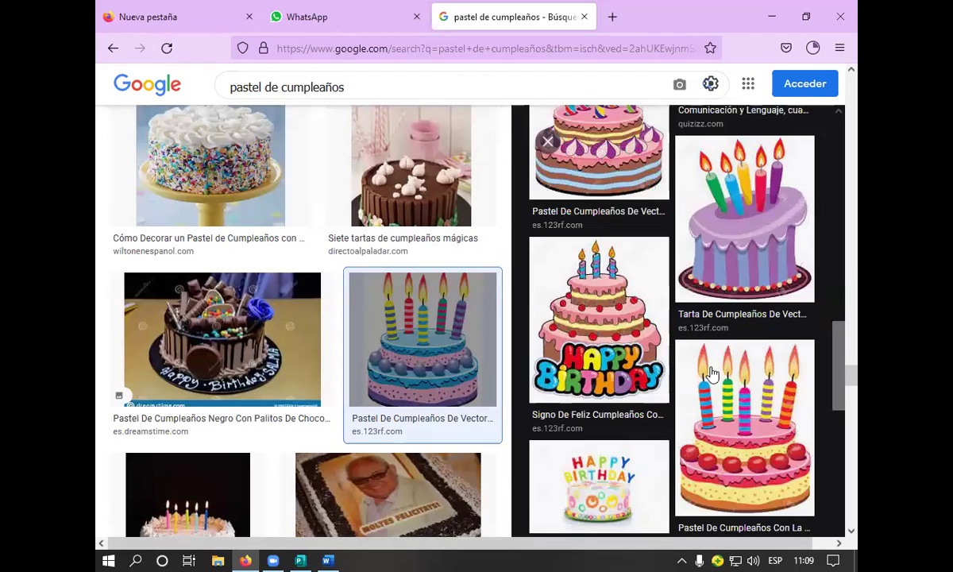
scroll(675, 381, "down", 3)
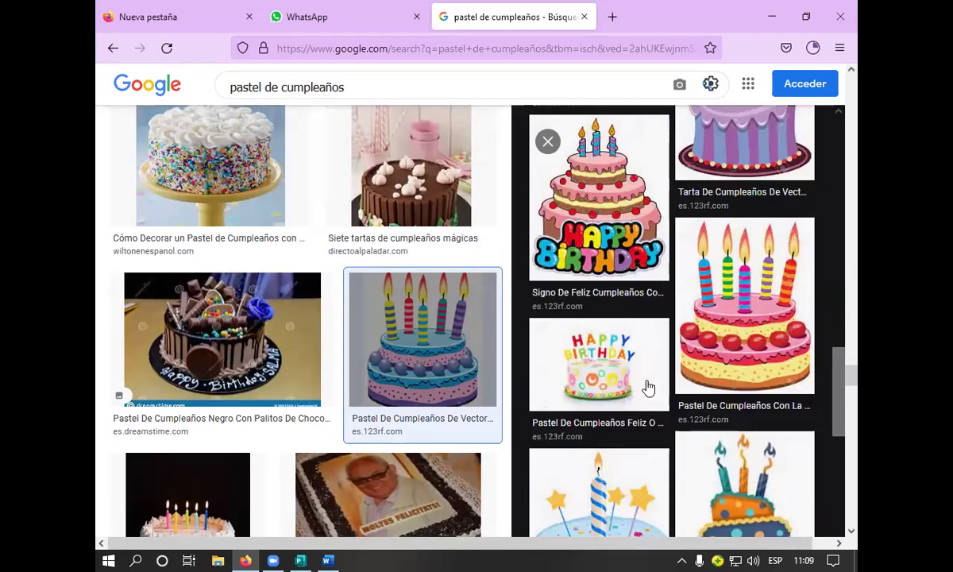
scroll(238, 405, "down", 5)
Step: Look further down the general birthday cake results for a drawn cake that suits the card
scroll(262, 417, "down", 10)
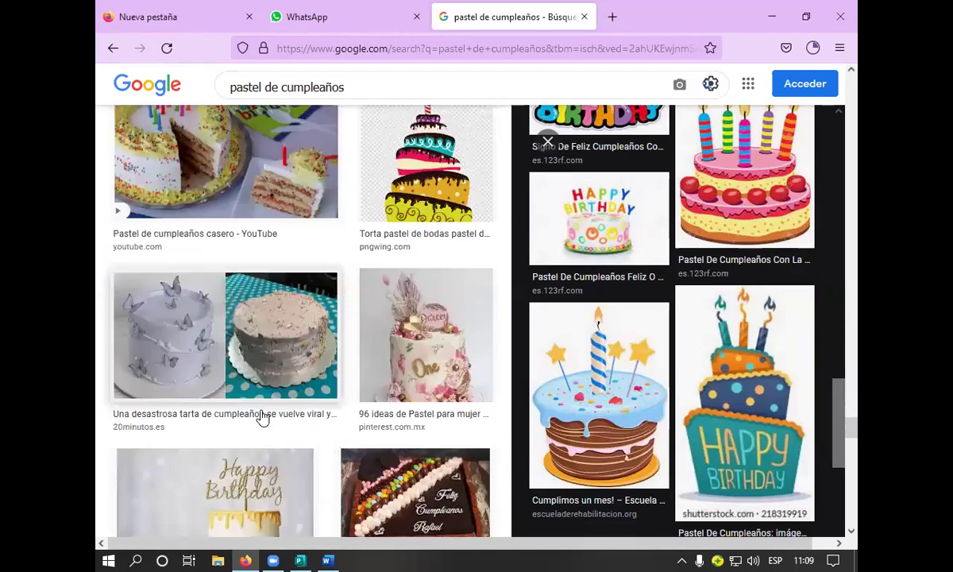
scroll(266, 417, "down", 7)
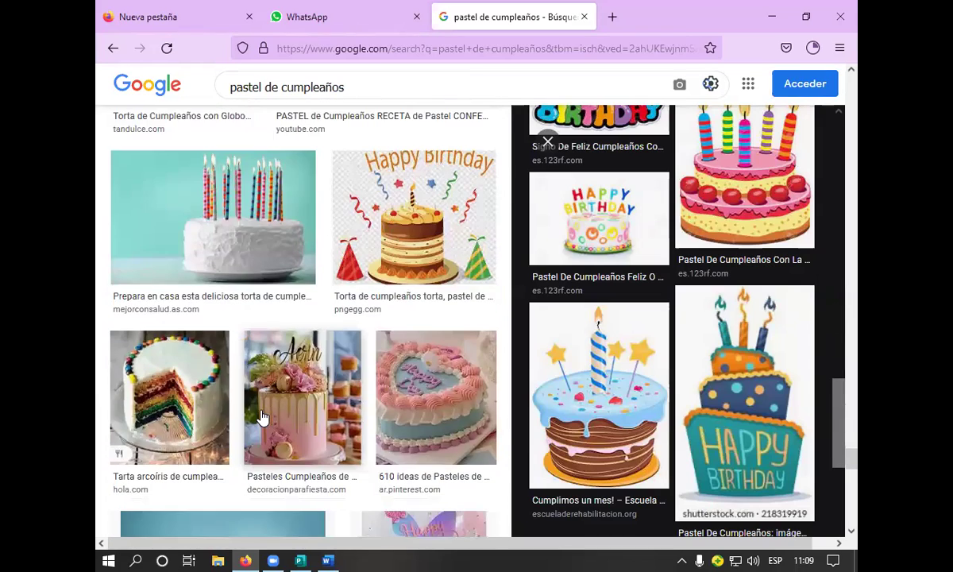
scroll(262, 417, "down", 4)
scroll(262, 417, "up", 5)
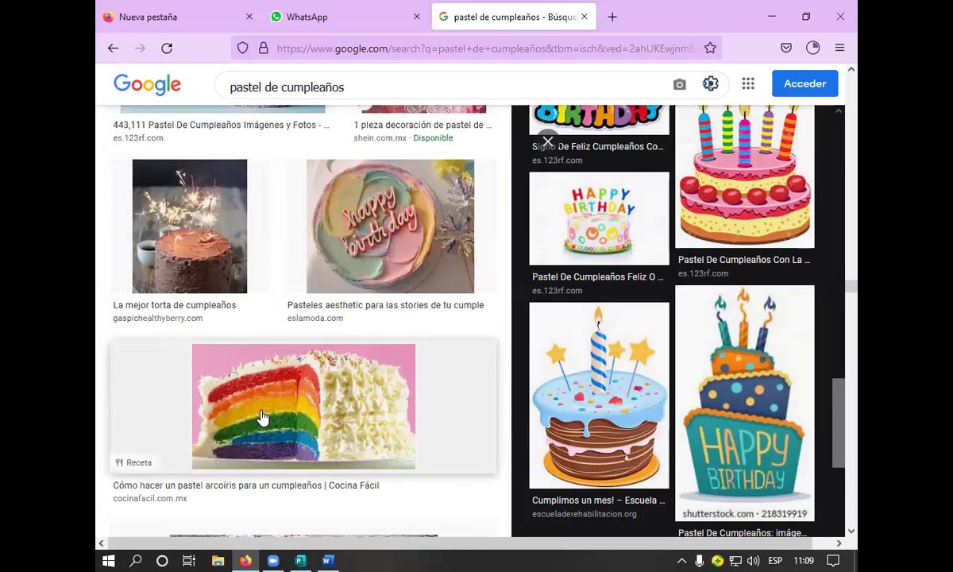
scroll(262, 417, "down", 10)
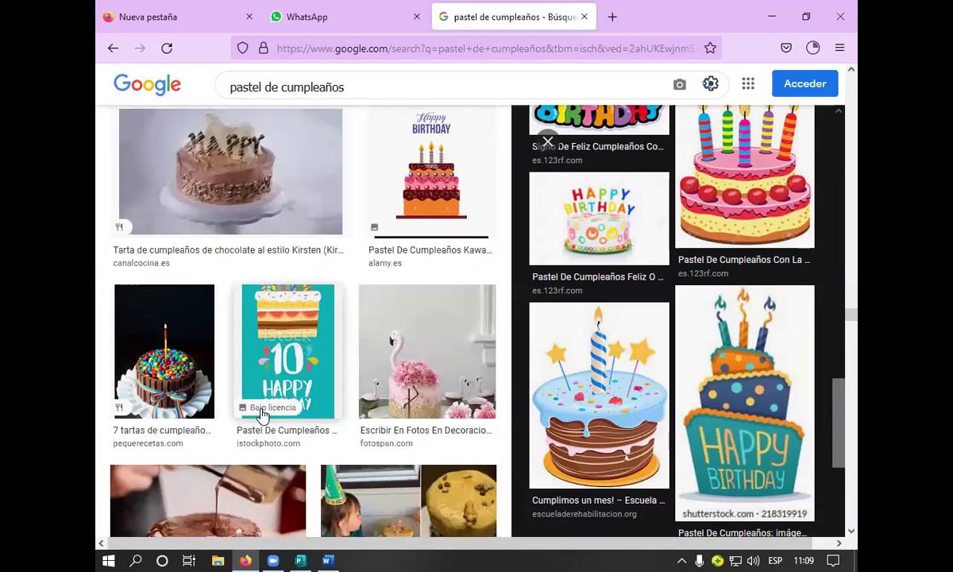
scroll(262, 416, "down", 12)
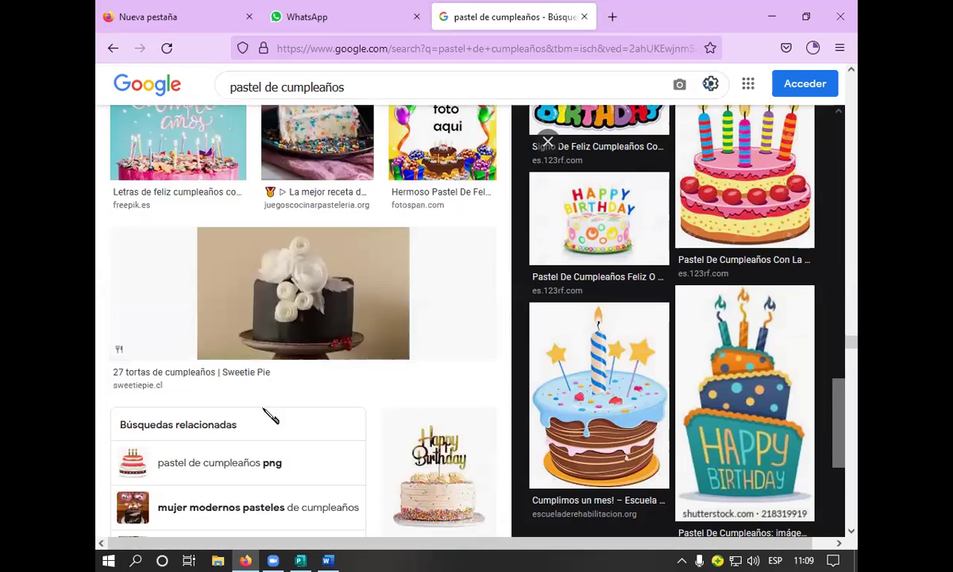
Step: Narrow the cake image results to "mujer" and browse them for a suitable cake picture
scroll(266, 414, "up", 4)
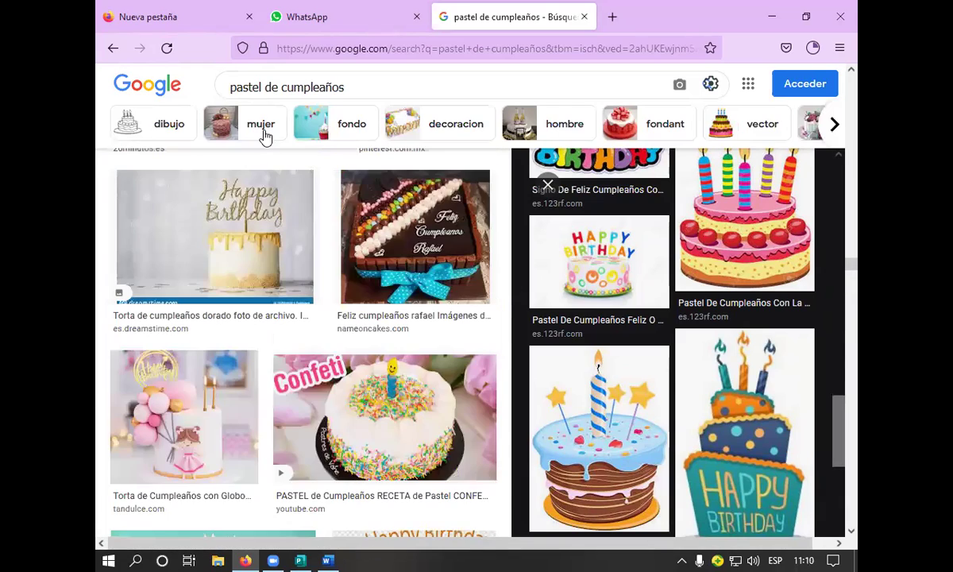
left_click(262, 127)
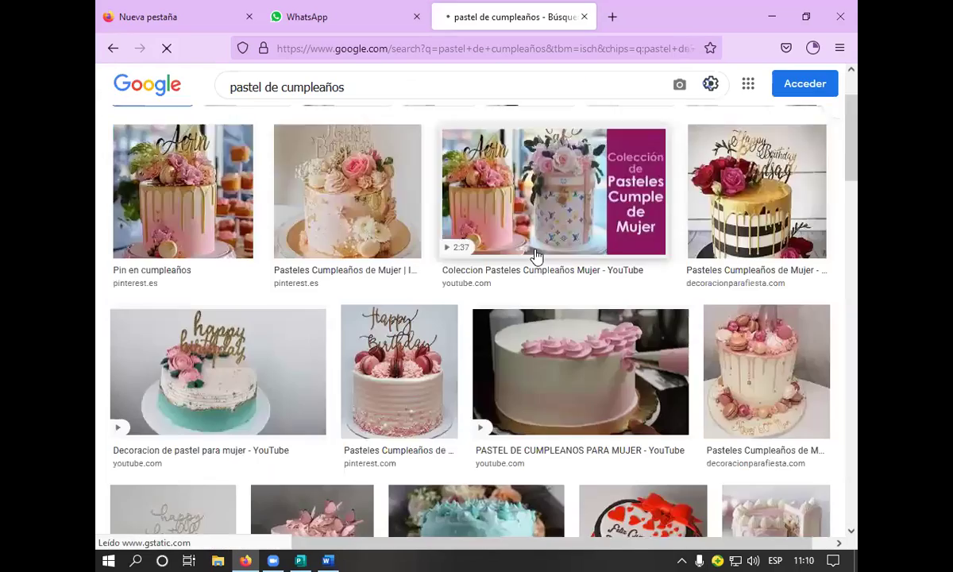
scroll(536, 256, "down", 3)
scroll(536, 255, "up", 3)
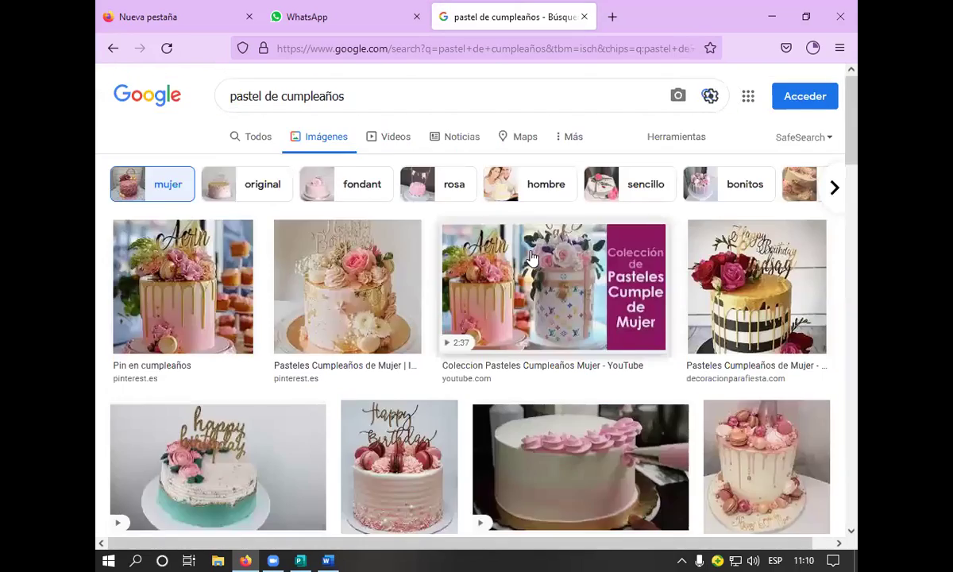
scroll(532, 258, "down", 10)
scroll(528, 262, "up", 3)
scroll(528, 262, "down", 6)
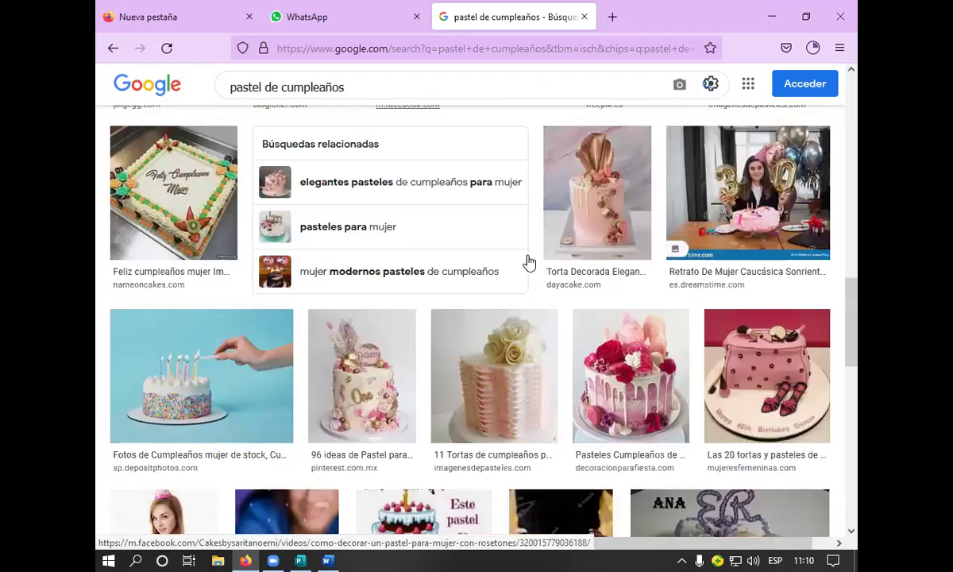
scroll(529, 262, "down", 6)
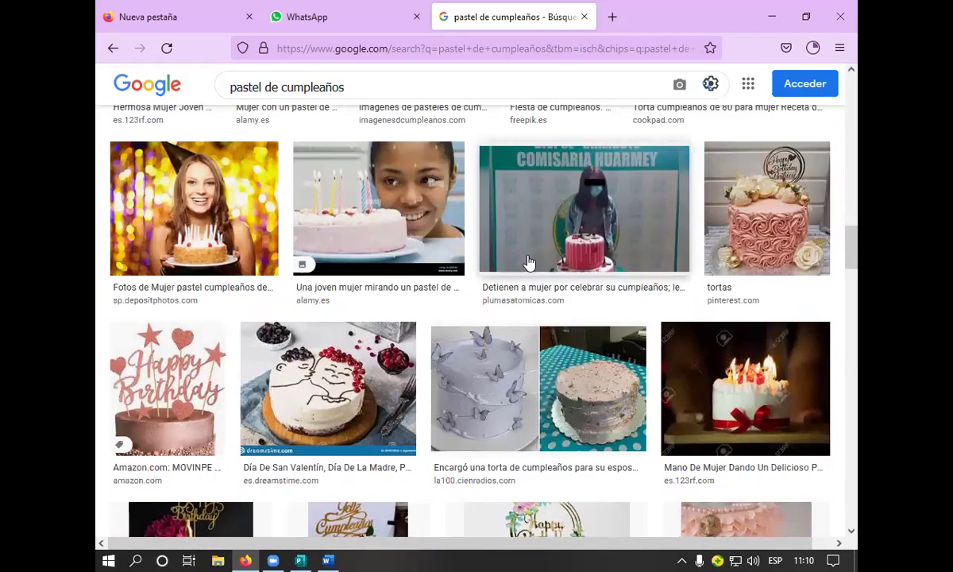
scroll(528, 262, "down", 4)
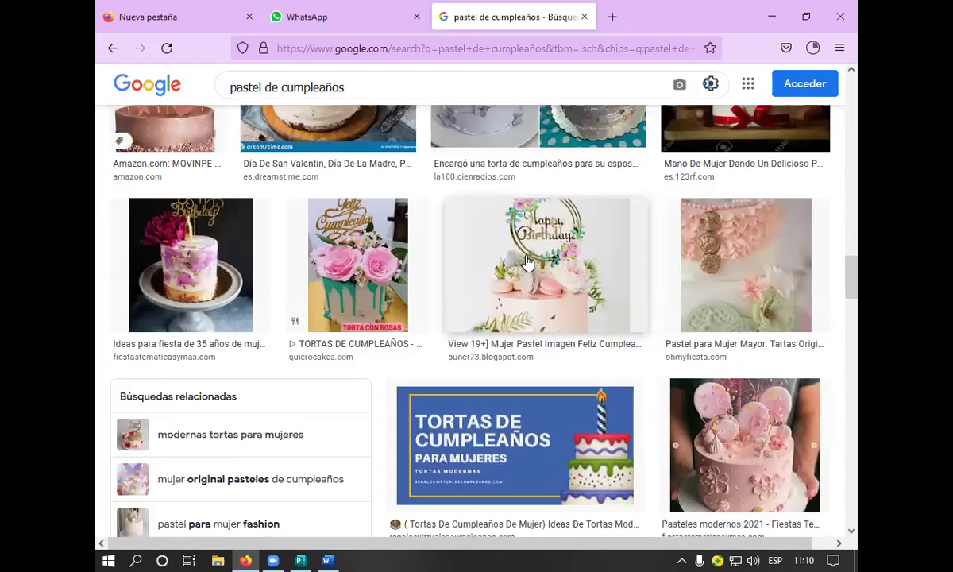
scroll(526, 262, "down", 10)
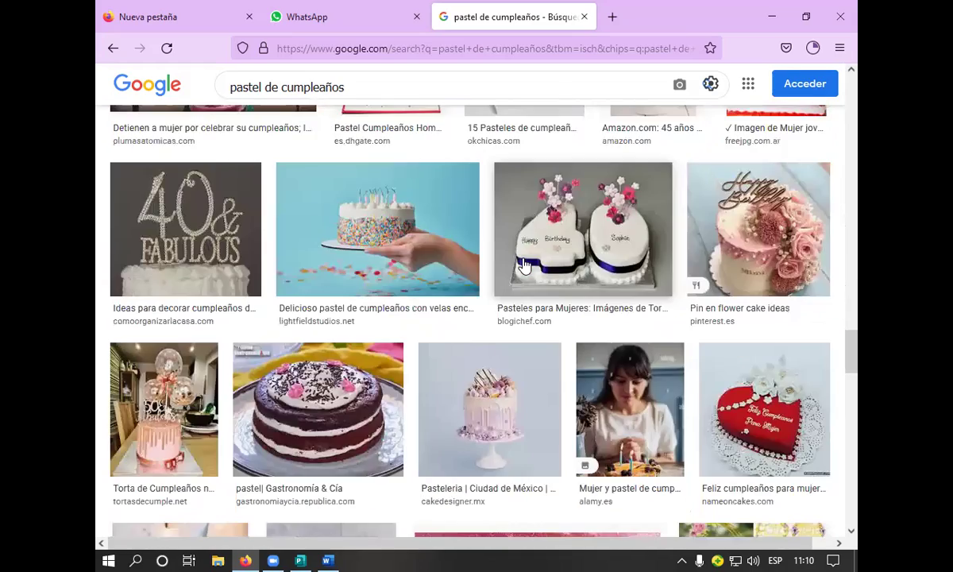
scroll(524, 266, "down", 6)
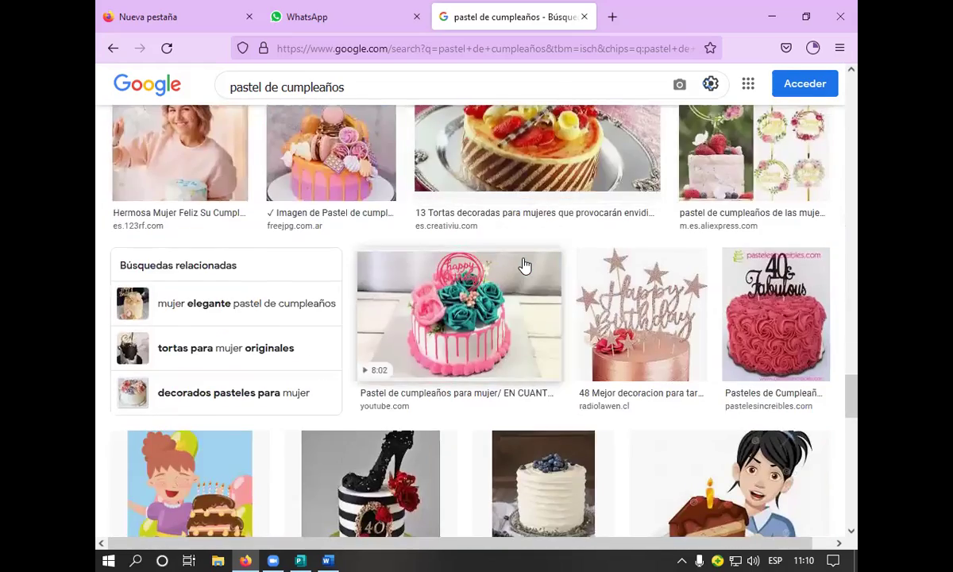
scroll(524, 264, "down", 3)
scroll(524, 265, "up", 2)
scroll(524, 265, "down", 3)
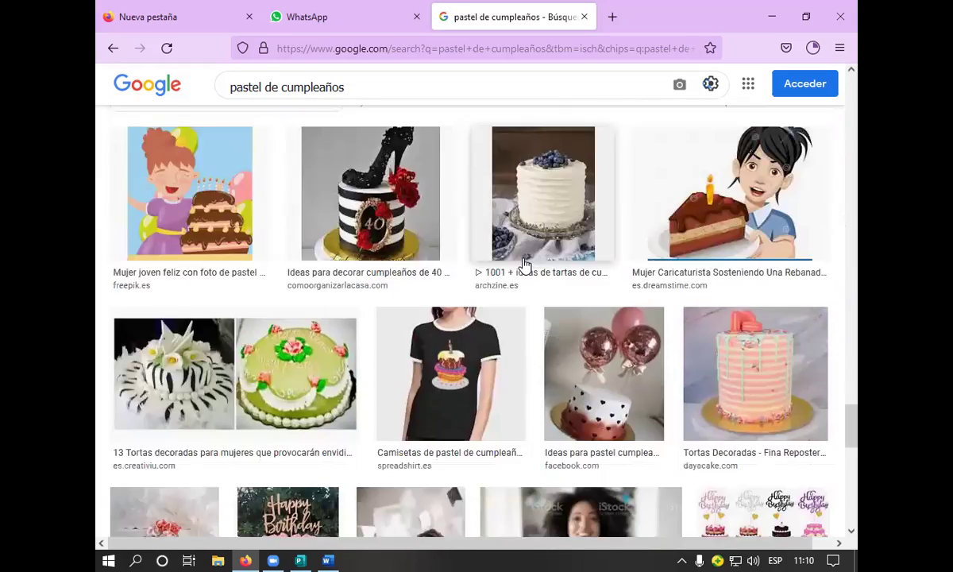
scroll(524, 264, "down", 8)
scroll(525, 264, "up", 3)
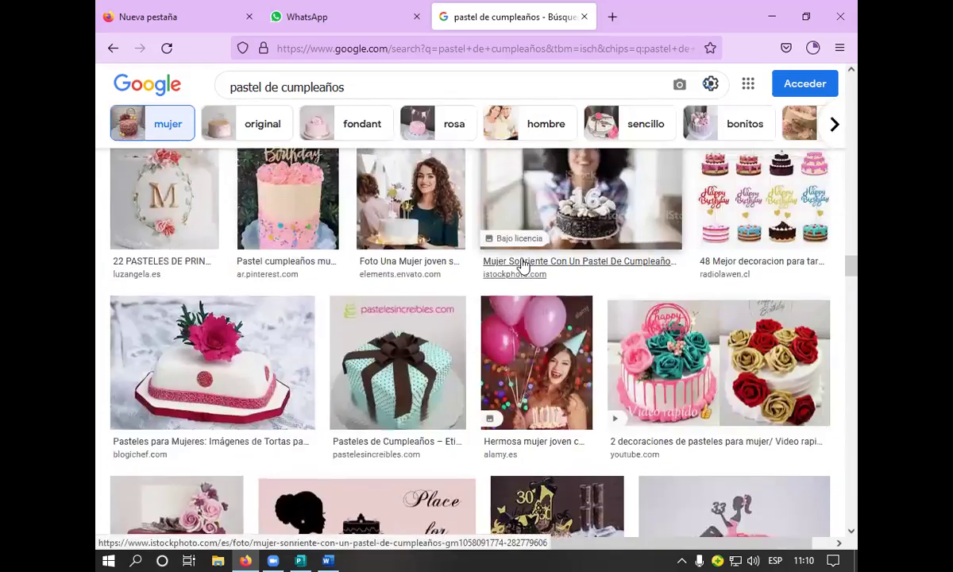
Step: Preview the set of eight illustrated cakes with "Happy Birthday" toppers and look through its related images
scroll(522, 266, "up", 2)
left_click(714, 308)
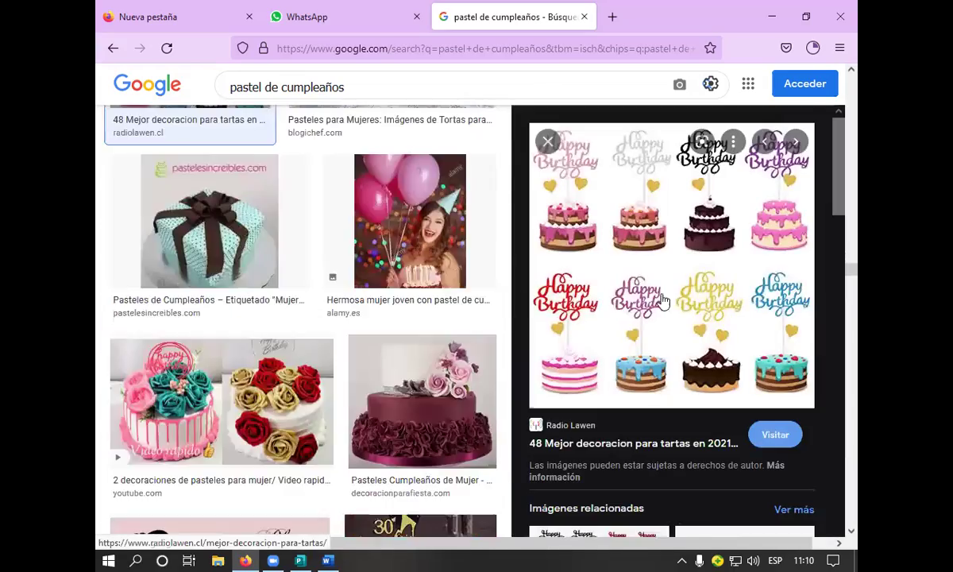
scroll(663, 300, "down", 3)
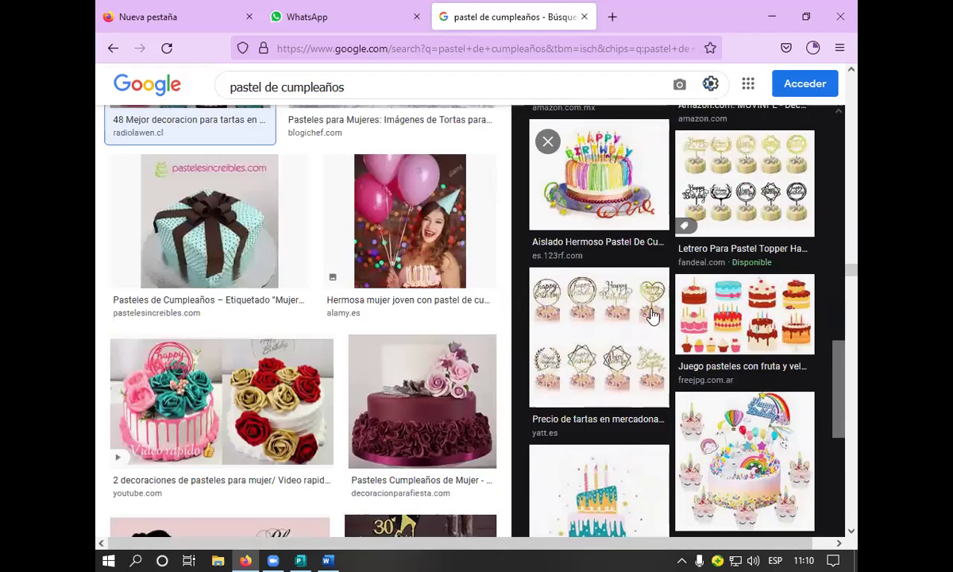
scroll(651, 316, "down", 4)
scroll(651, 316, "up", 3)
Step: Preview the Freepik three-tier "Happy Birthday" cake card in pink, teal and yellow and examine its related images
left_click(666, 325)
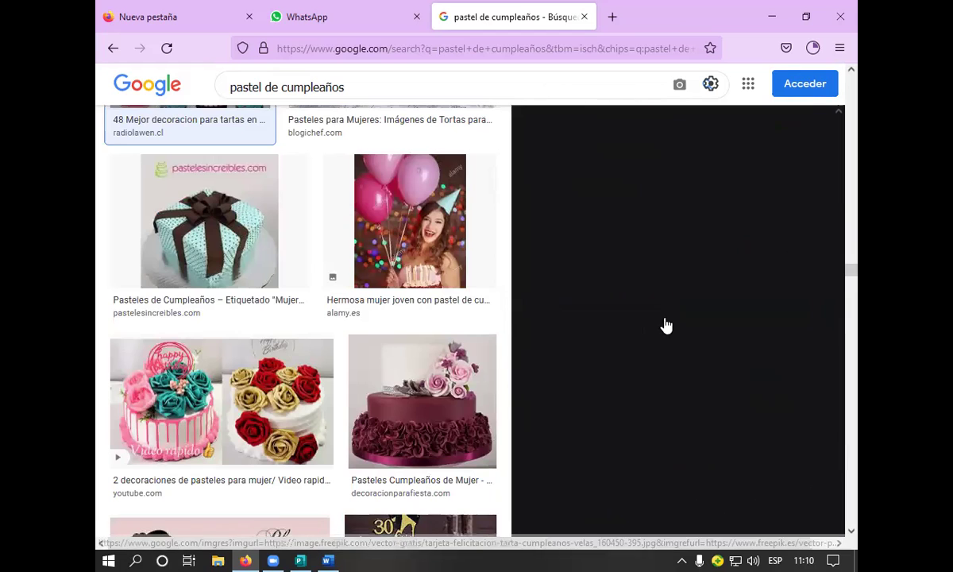
scroll(685, 316, "down", 1)
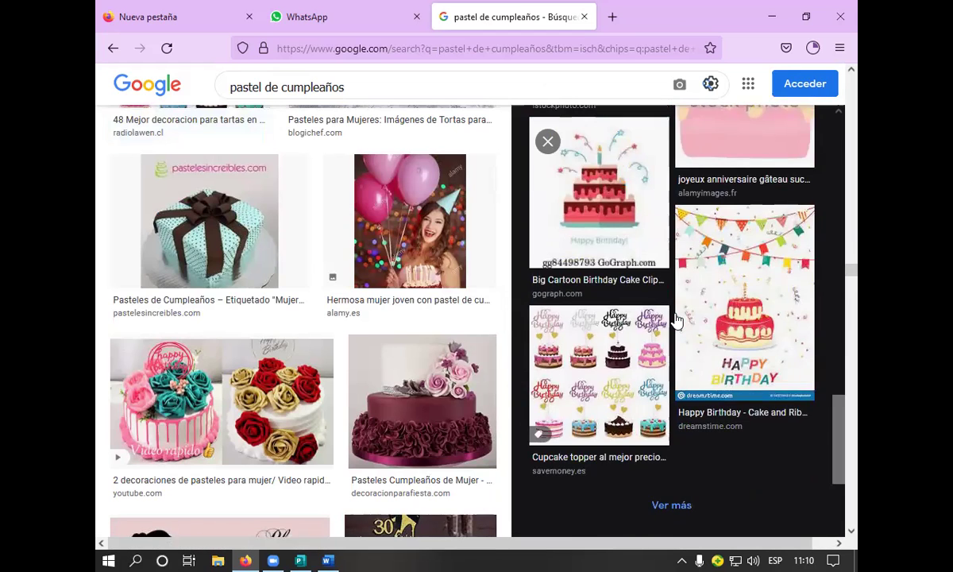
scroll(673, 316, "down", 3)
scroll(673, 317, "up", 3)
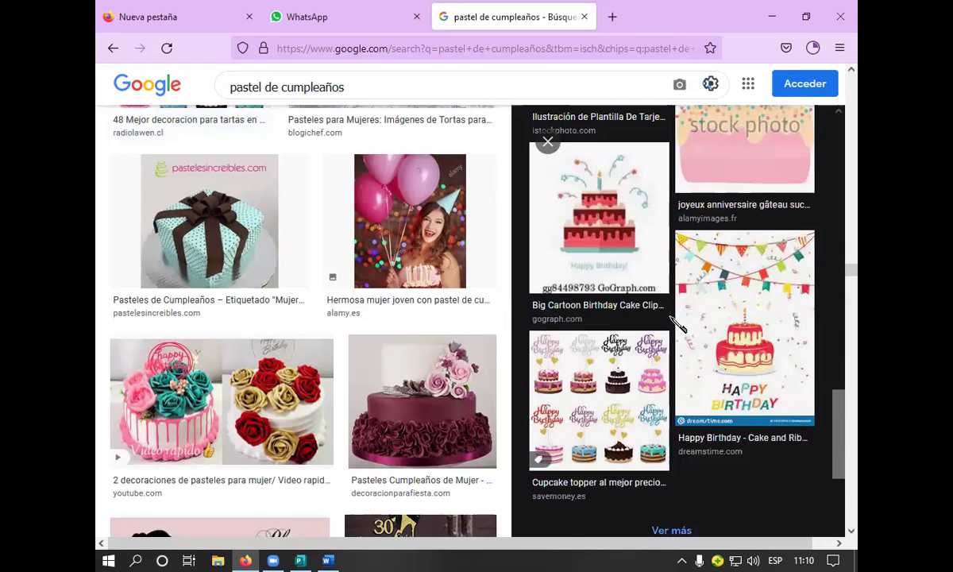
scroll(675, 324, "up", 3)
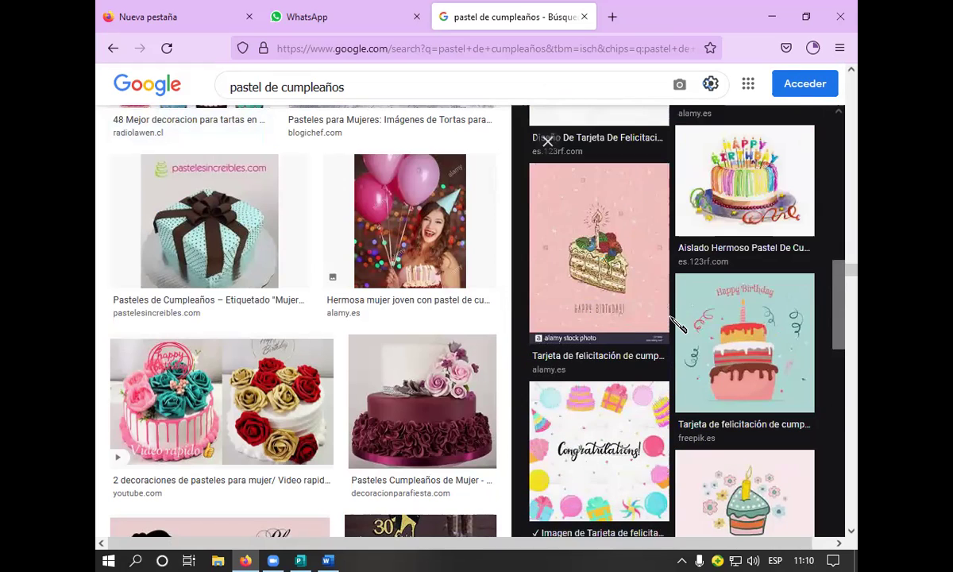
scroll(674, 323, "up", 5)
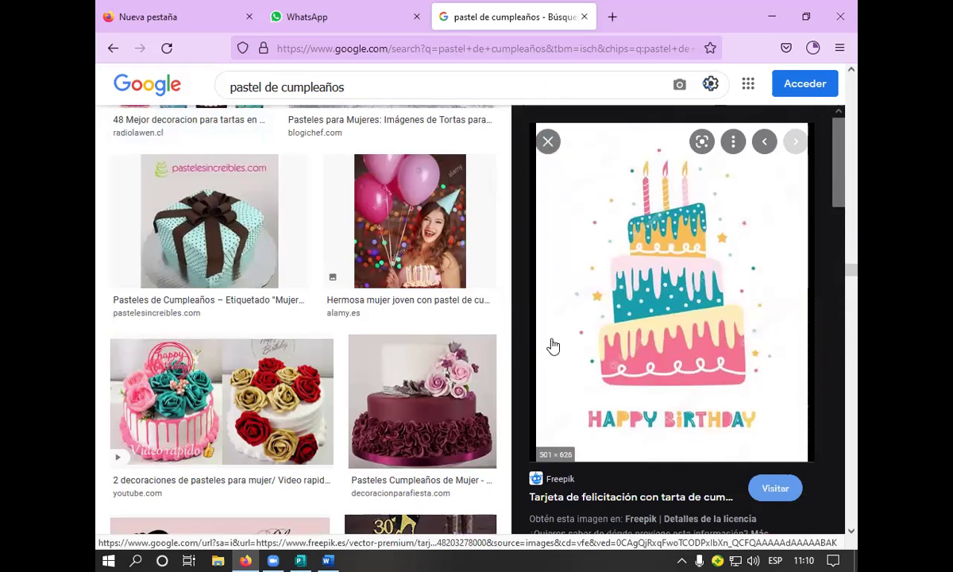
scroll(374, 399, "down", 1)
Step: Narrow the cake image results further to "rosa" and browse them for a suitable pink cake picture
scroll(380, 399, "up", 8)
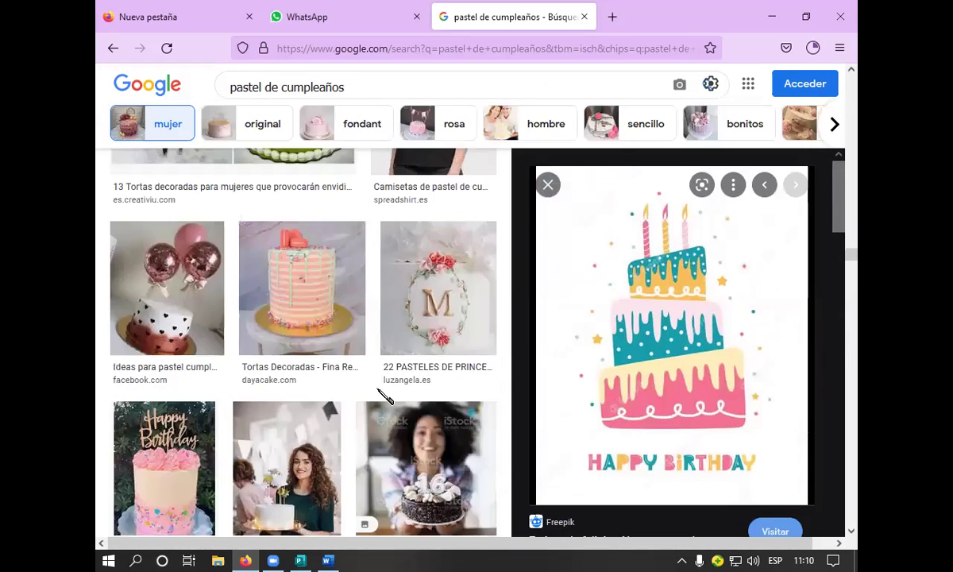
scroll(384, 397, "up", 4)
left_click(454, 125)
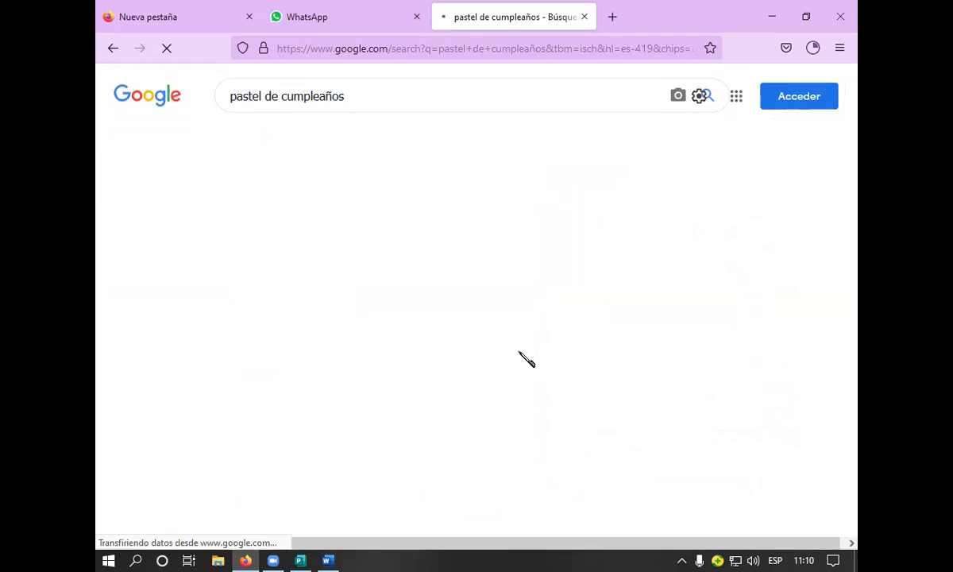
scroll(520, 362, "down", 2)
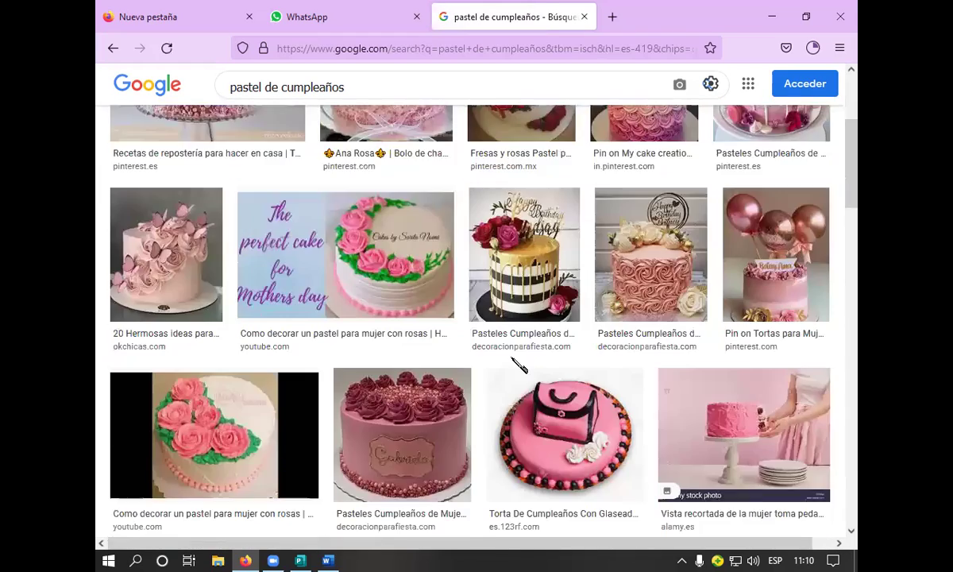
scroll(513, 362, "down", 9)
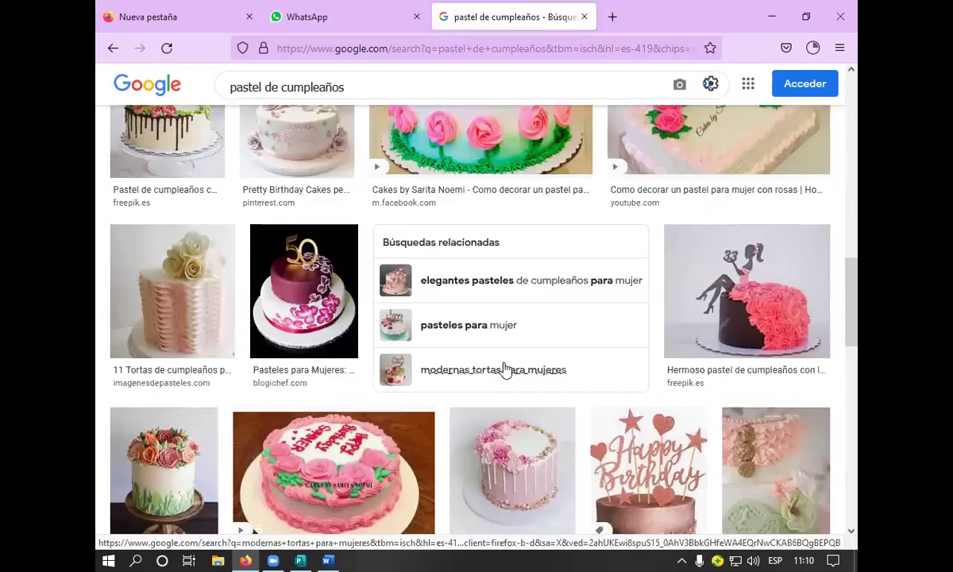
scroll(531, 370, "down", 2)
scroll(533, 373, "down", 10)
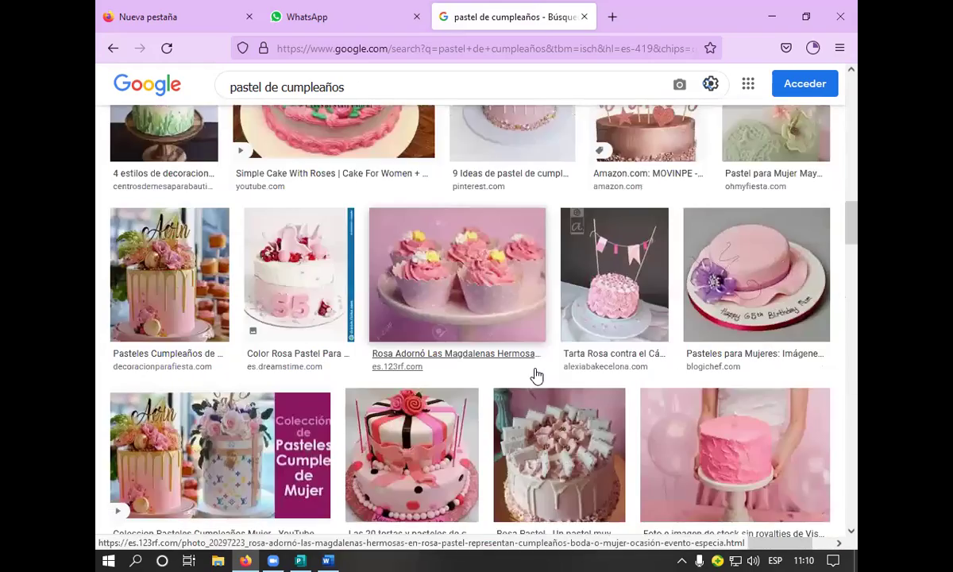
scroll(537, 373, "down", 4)
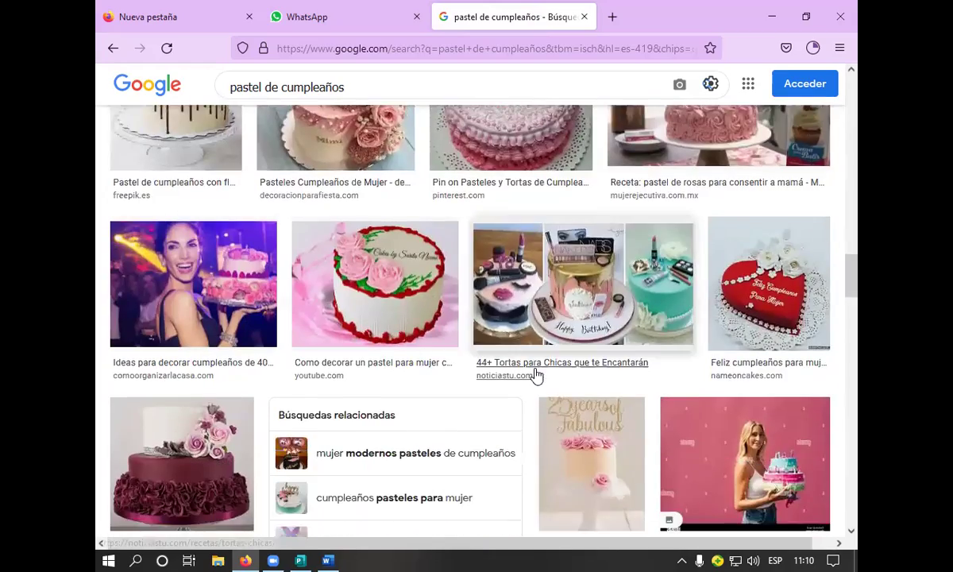
scroll(536, 373, "down", 4)
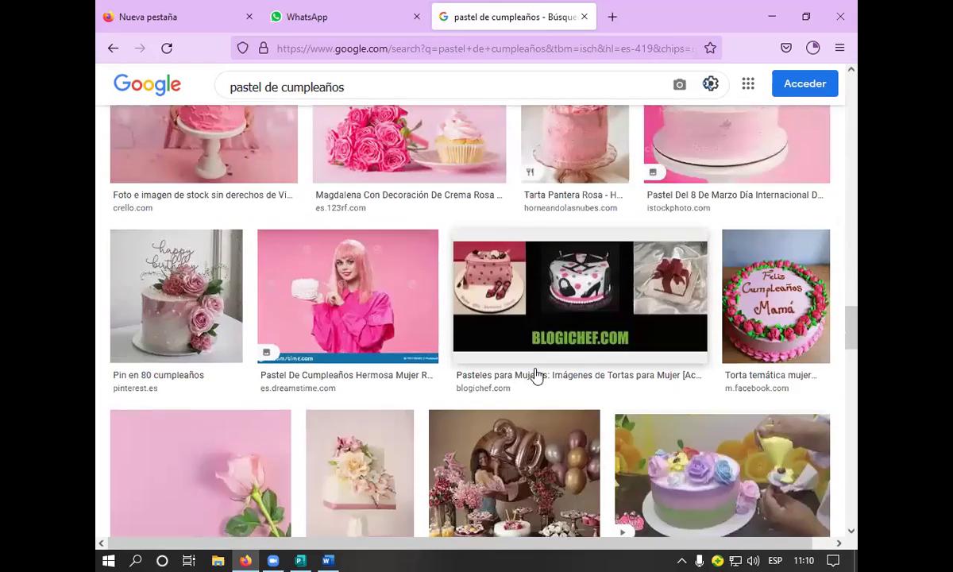
scroll(537, 375, "down", 10)
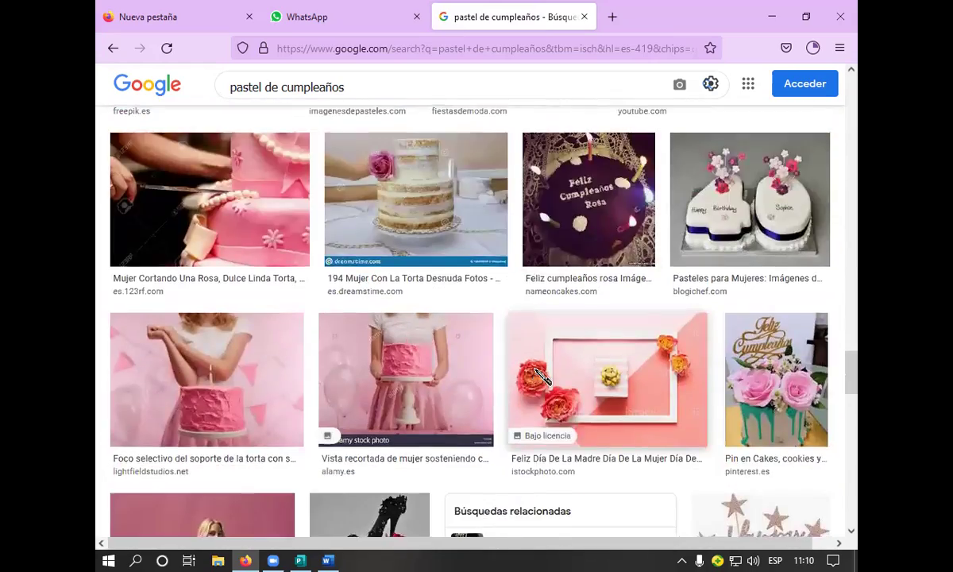
scroll(537, 375, "down", 5)
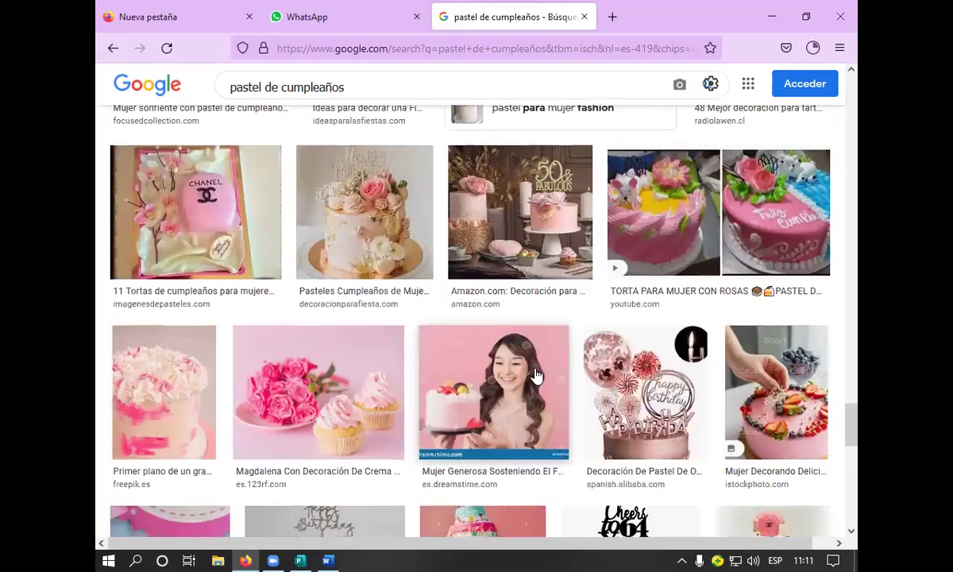
Step: Recheck the pink cake results already passed, going back towards the first rows for a suitable candidate
scroll(537, 375, "up", 3)
scroll(537, 374, "up", 1)
scroll(532, 382, "down", 6)
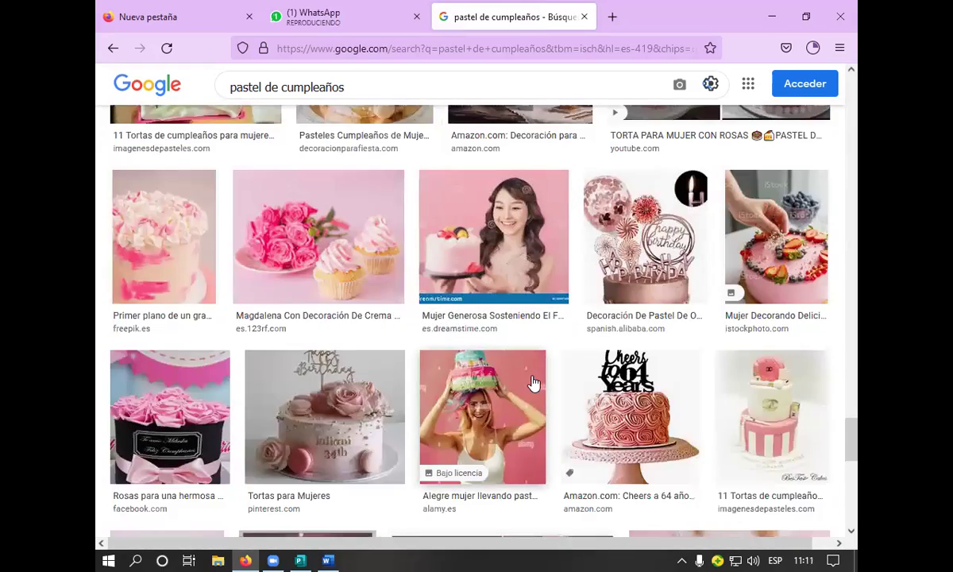
scroll(533, 383, "up", 5)
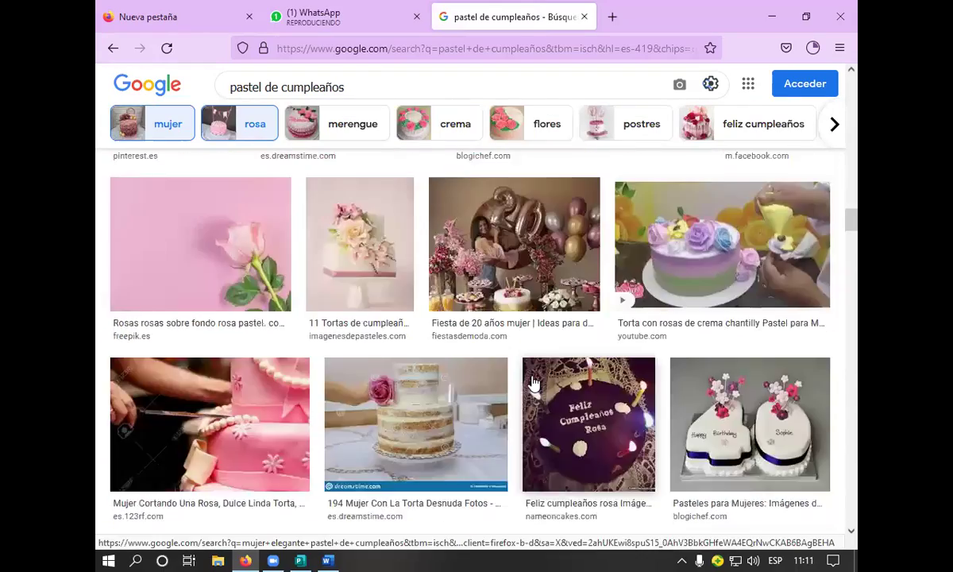
scroll(535, 384, "up", 4)
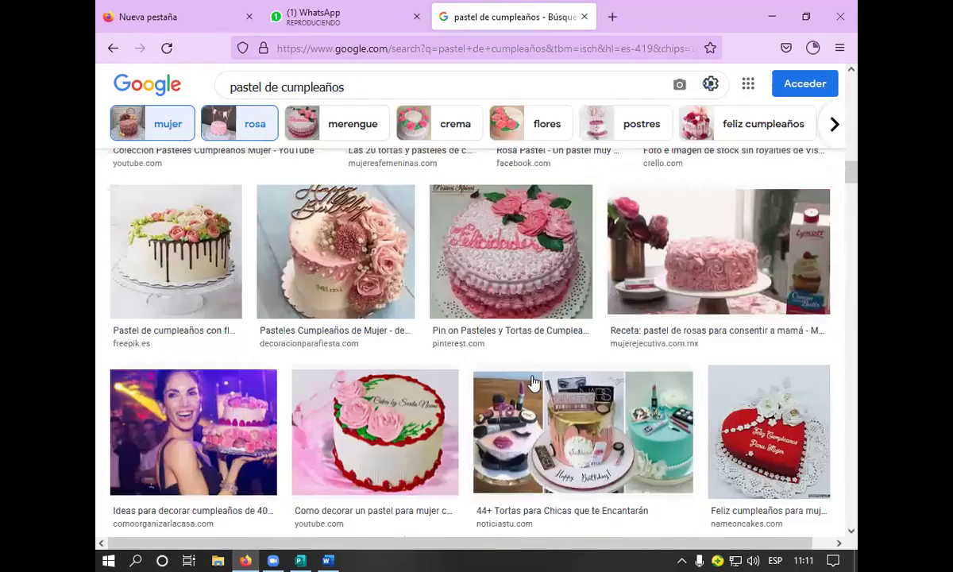
scroll(533, 383, "up", 3)
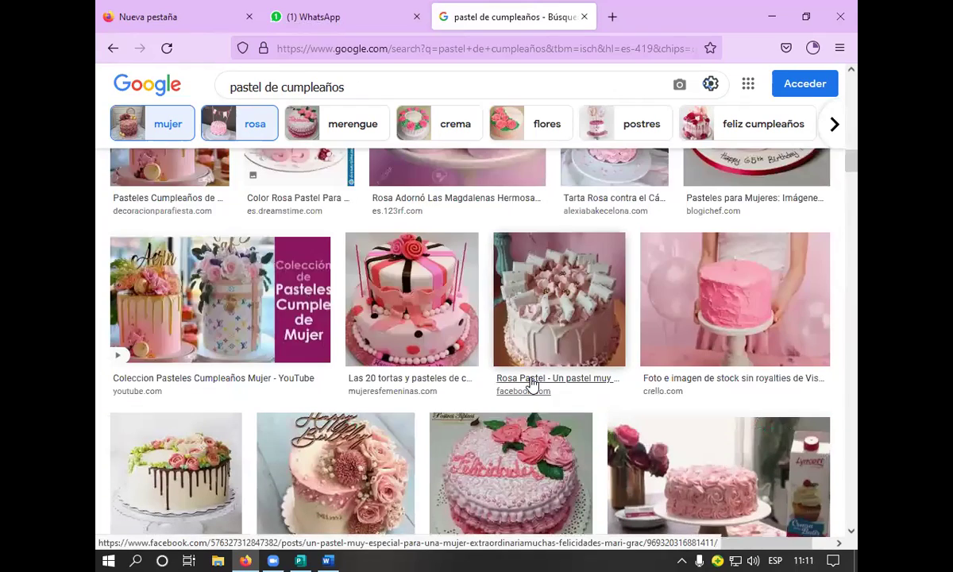
scroll(532, 385, "up", 4)
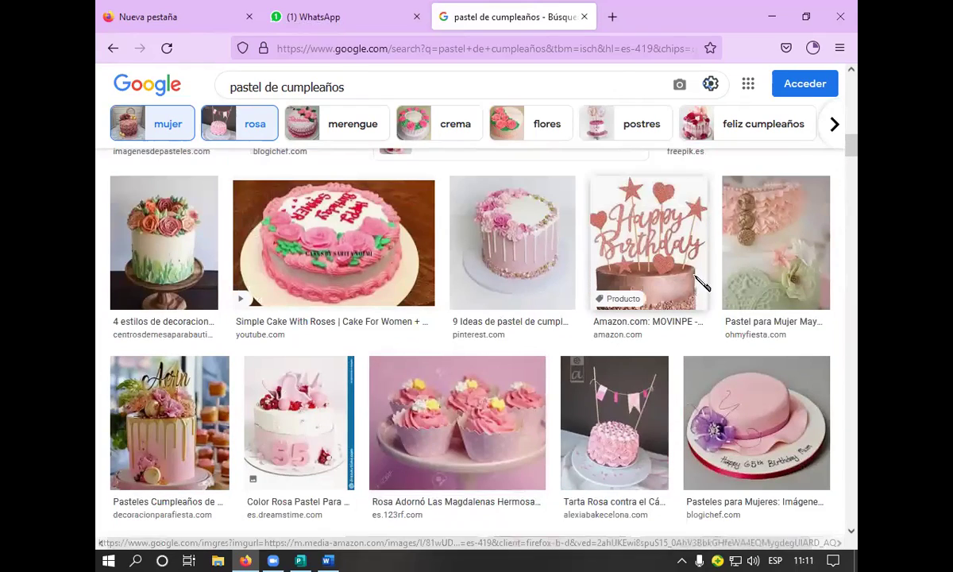
Step: Preview the Amazon cake with the rose-gold "Happy Birthday" star and heart topper and examine its related images
left_click(702, 283)
scroll(640, 316, "down", 6)
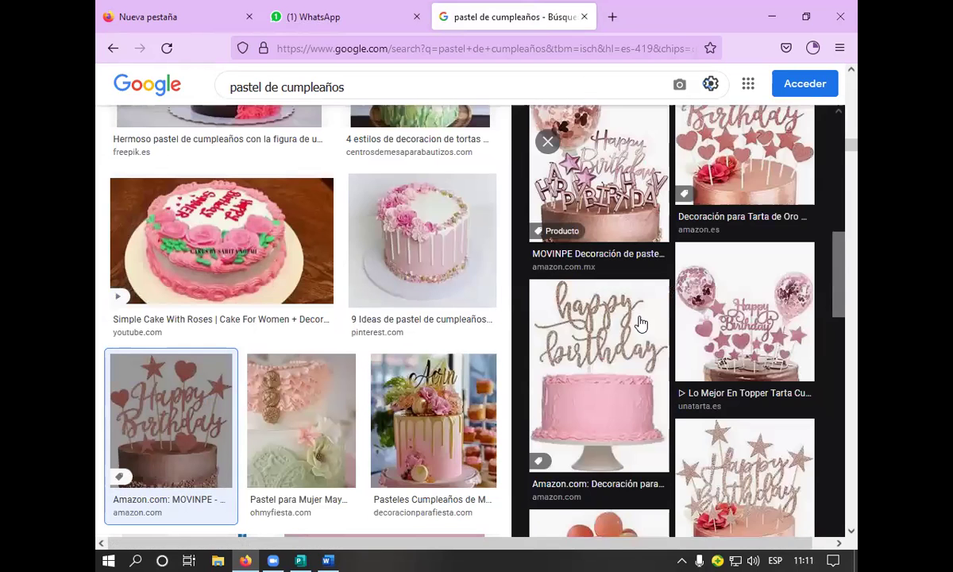
scroll(640, 321, "down", 8)
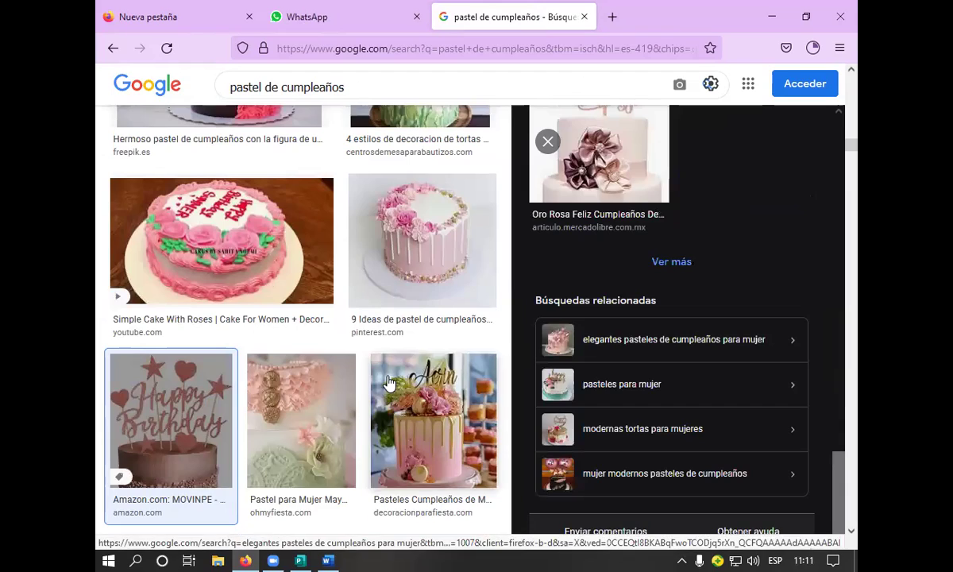
Step: Browse the "mujer" and "rosa" cake results from the first rows down to later ones for another candidate
scroll(389, 384, "up", 5)
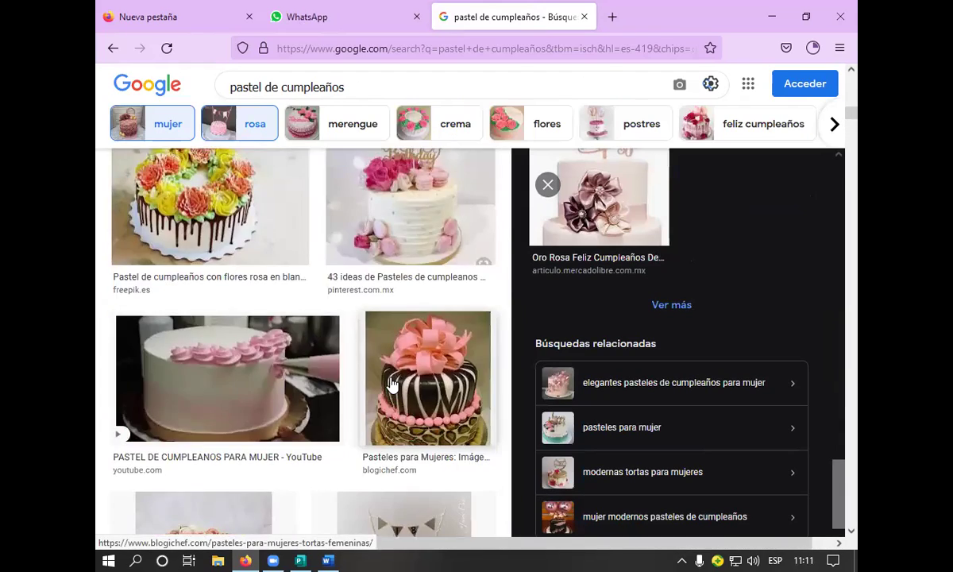
scroll(392, 384, "up", 5)
scroll(395, 385, "down", 10)
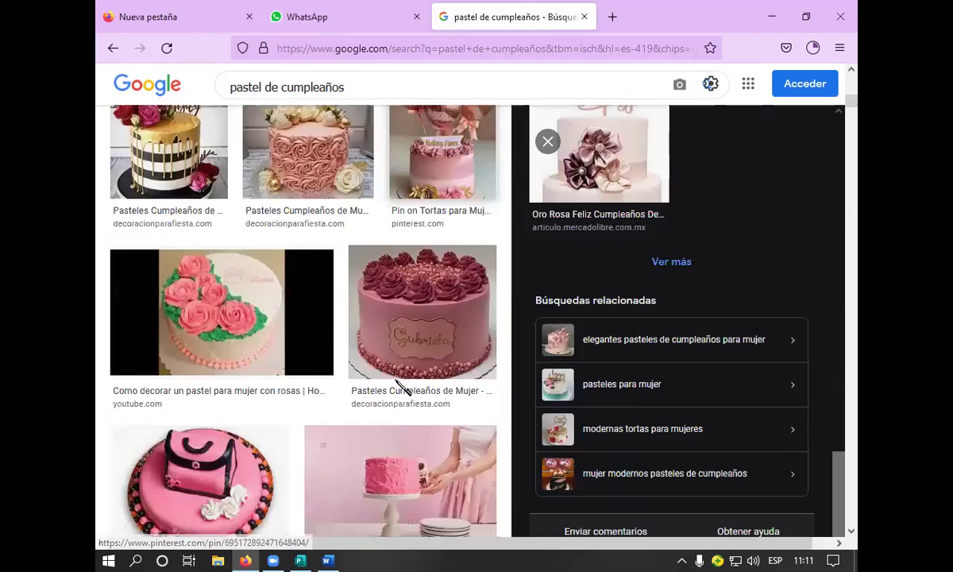
scroll(405, 379, "down", 12)
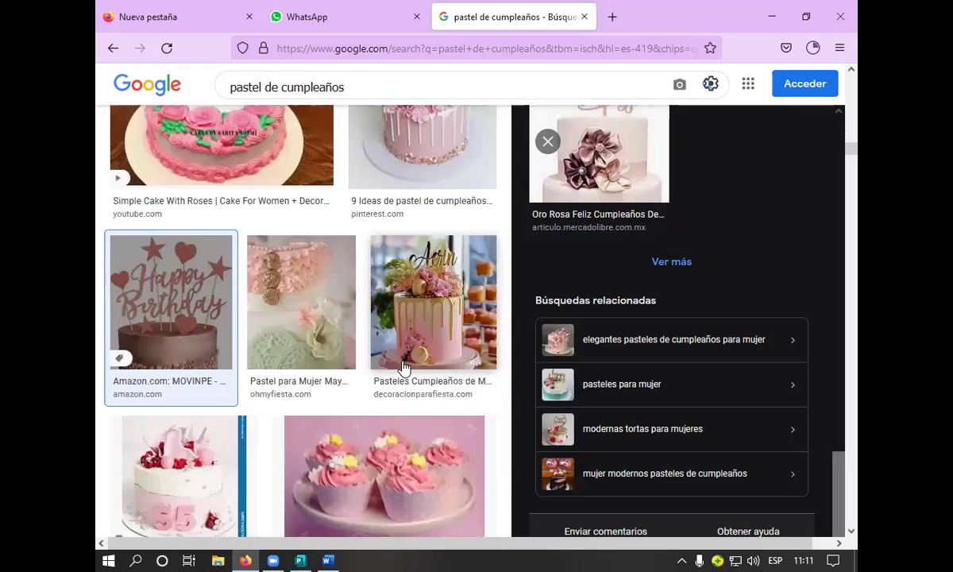
scroll(404, 367, "down", 12)
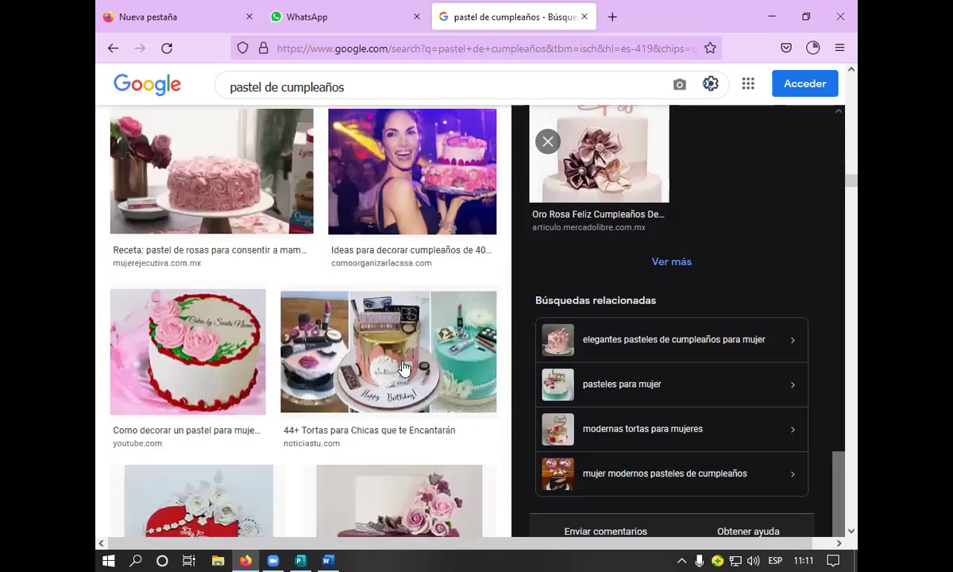
scroll(403, 367, "down", 10)
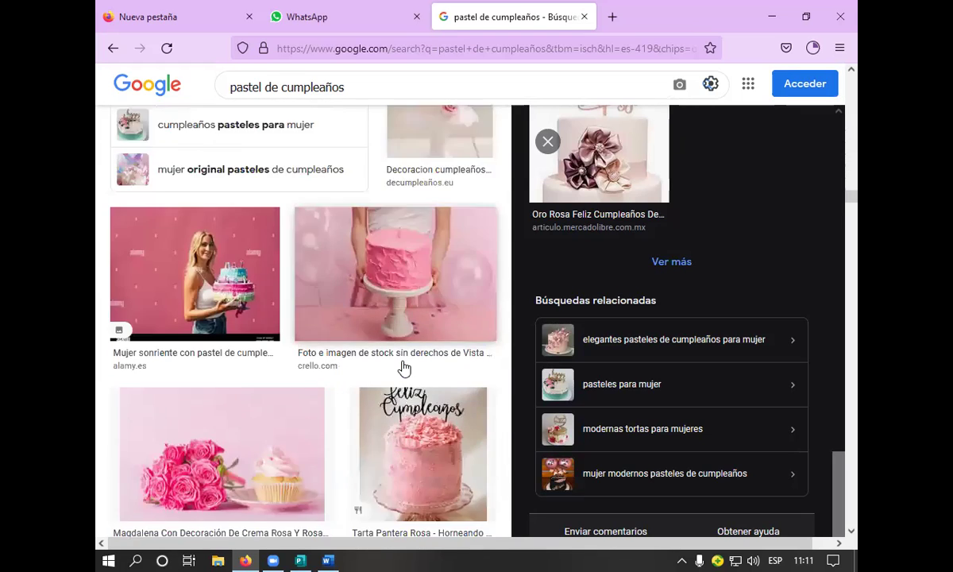
scroll(403, 367, "down", 12)
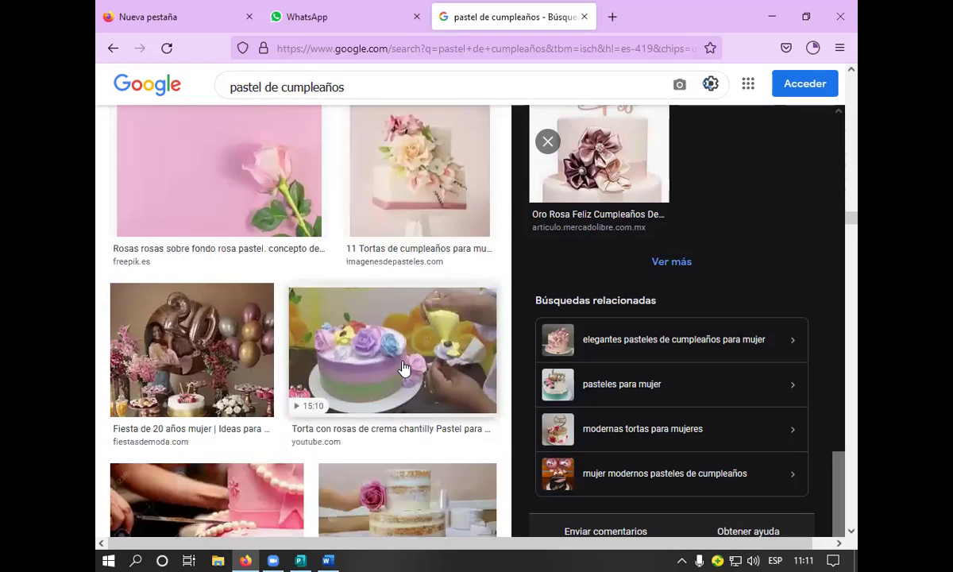
scroll(403, 366, "up", 2)
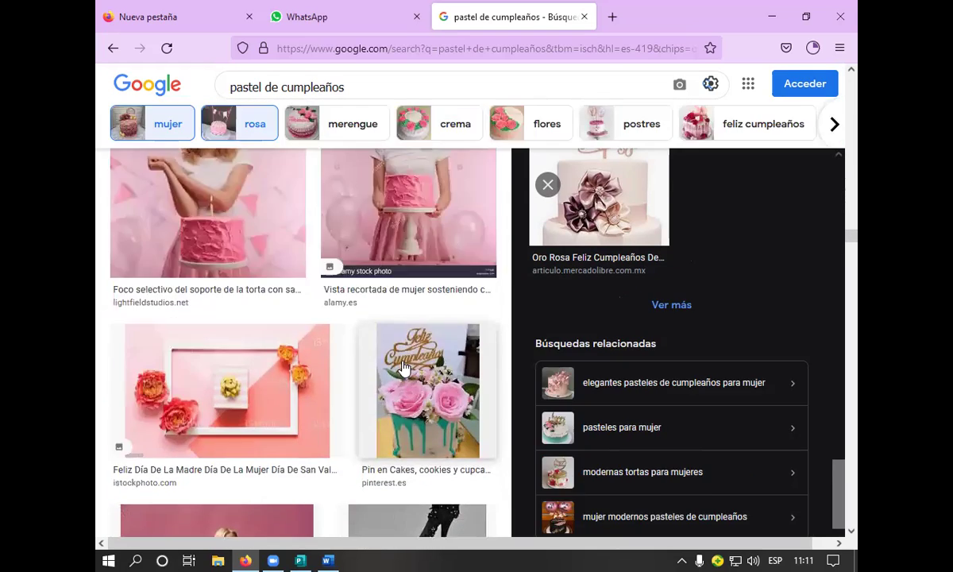
scroll(403, 366, "down", 3)
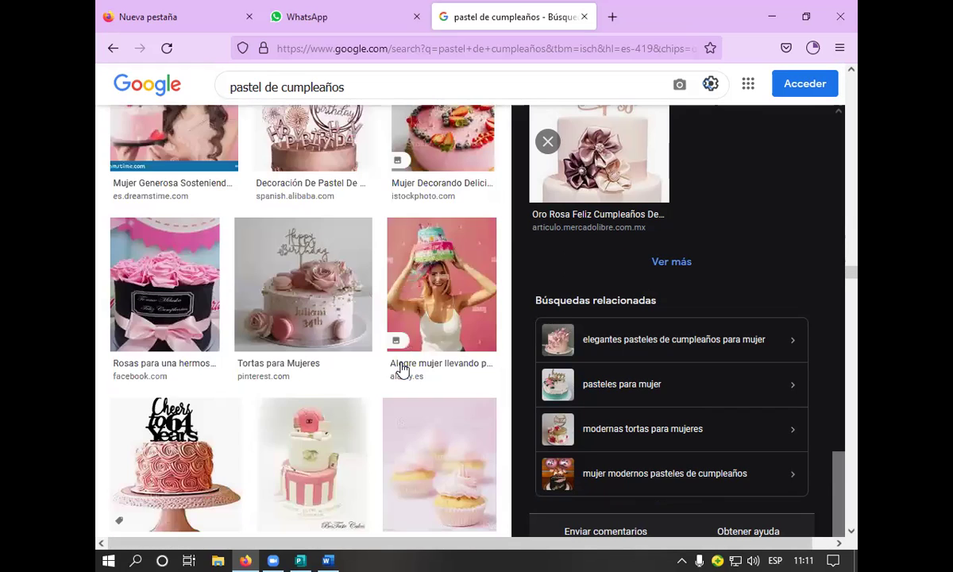
scroll(403, 367, "down", 3)
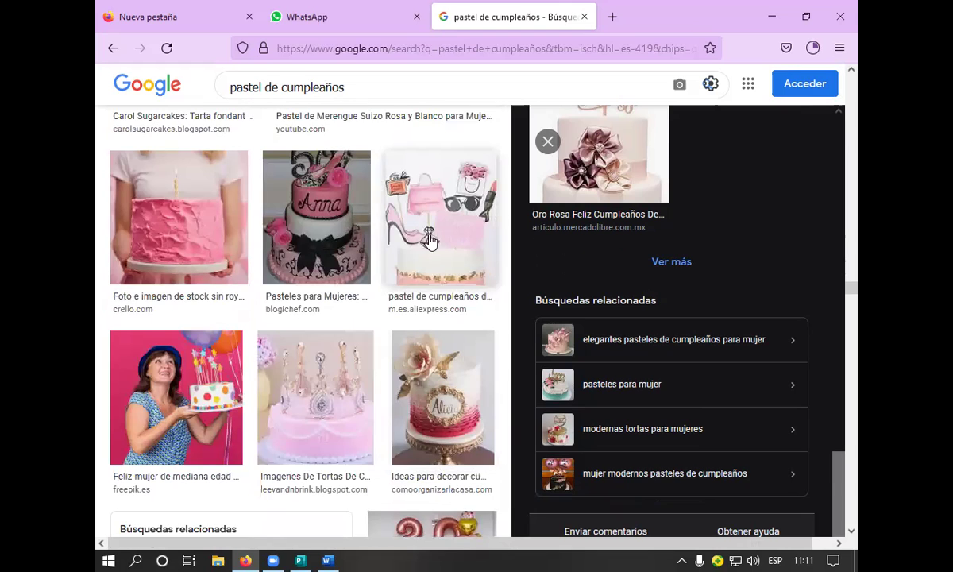
Step: Preview the AliExpress cake with handbag, high-heel and sunglasses toppers and look through its related images
left_click(429, 241)
scroll(632, 304, "down", 5)
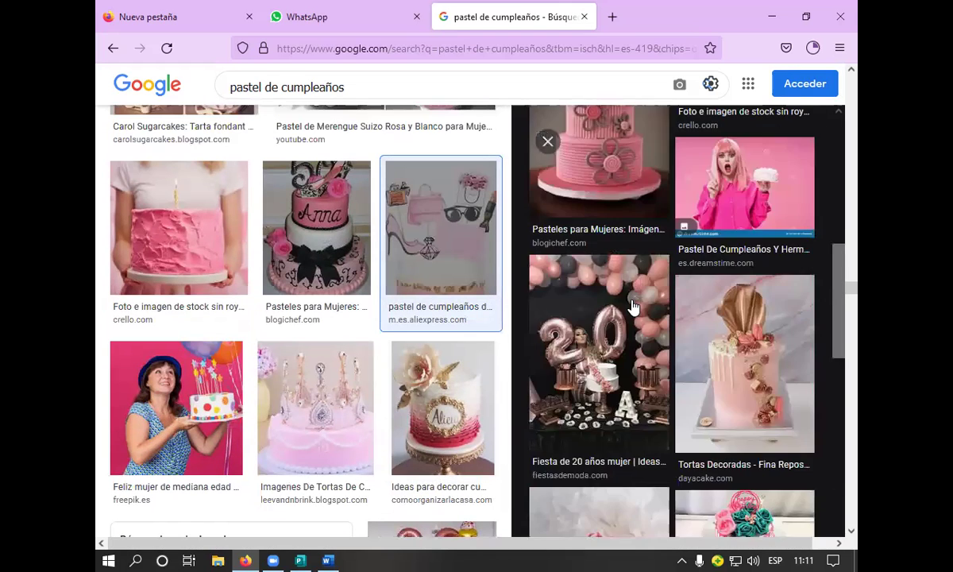
scroll(632, 304, "down", 3)
scroll(627, 313, "down", 7)
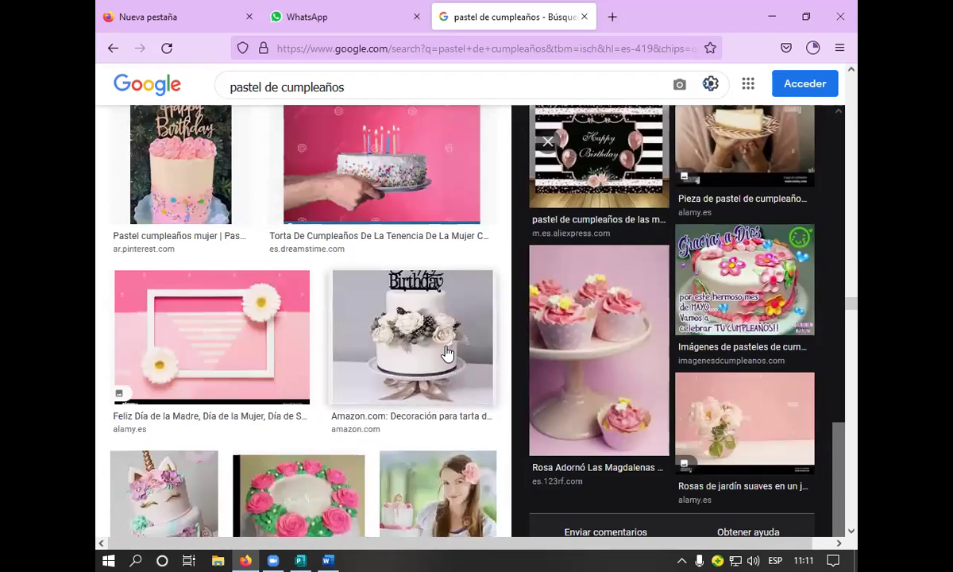
Step: Look further down the pink women's cake results for a picture that suits the card's inside page
scroll(447, 353, "down", 4)
scroll(447, 353, "down", 7)
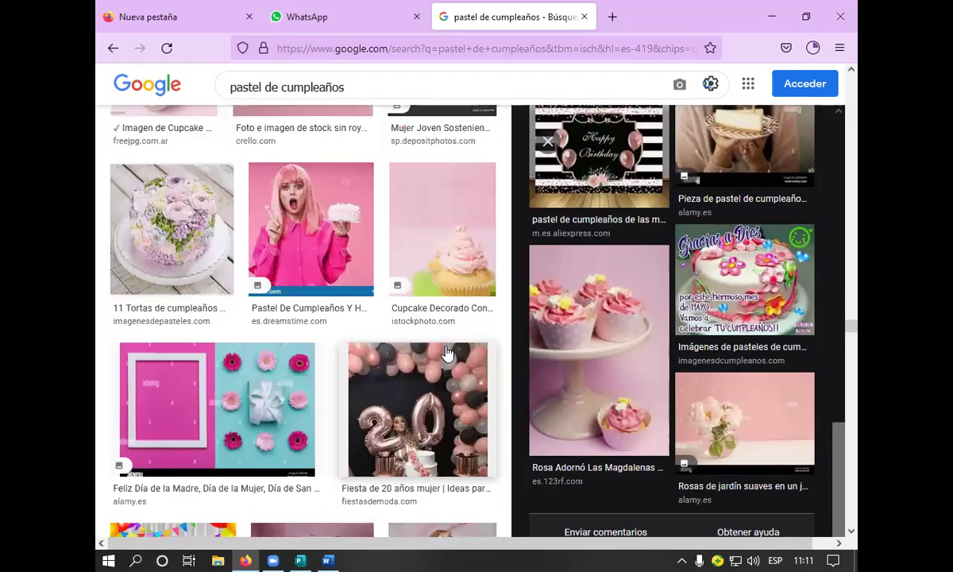
scroll(447, 354, "down", 15)
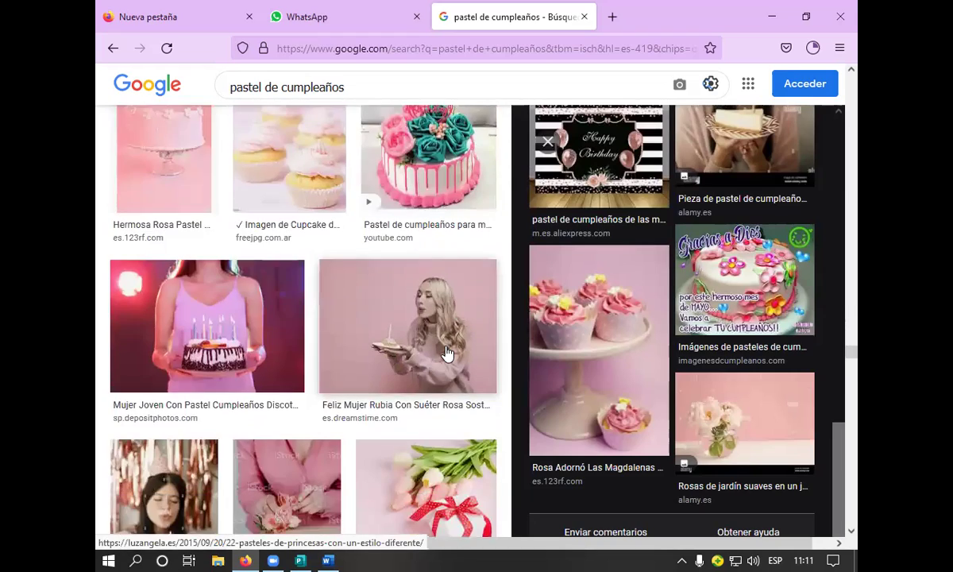
scroll(447, 354, "down", 8)
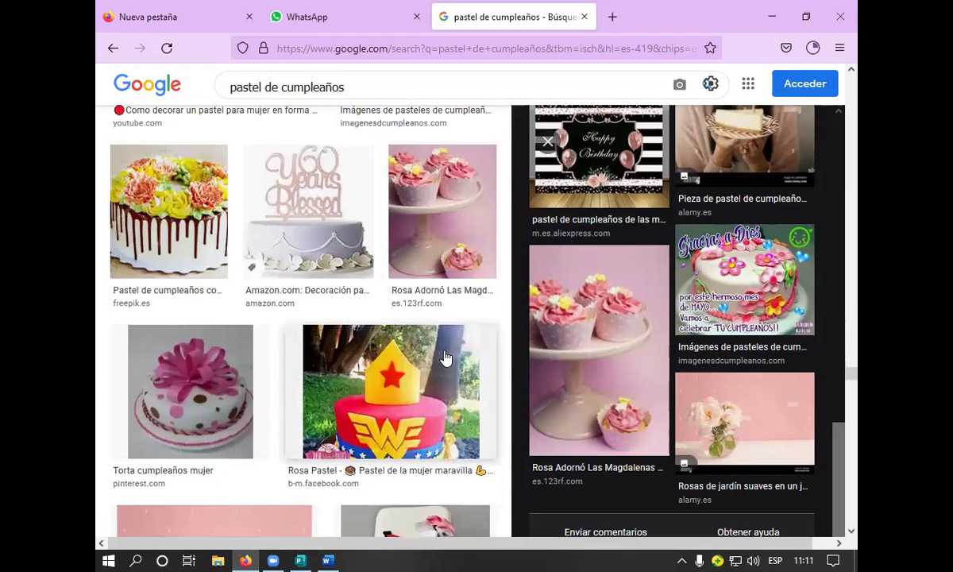
scroll(446, 357, "down", 4)
scroll(445, 357, "down", 8)
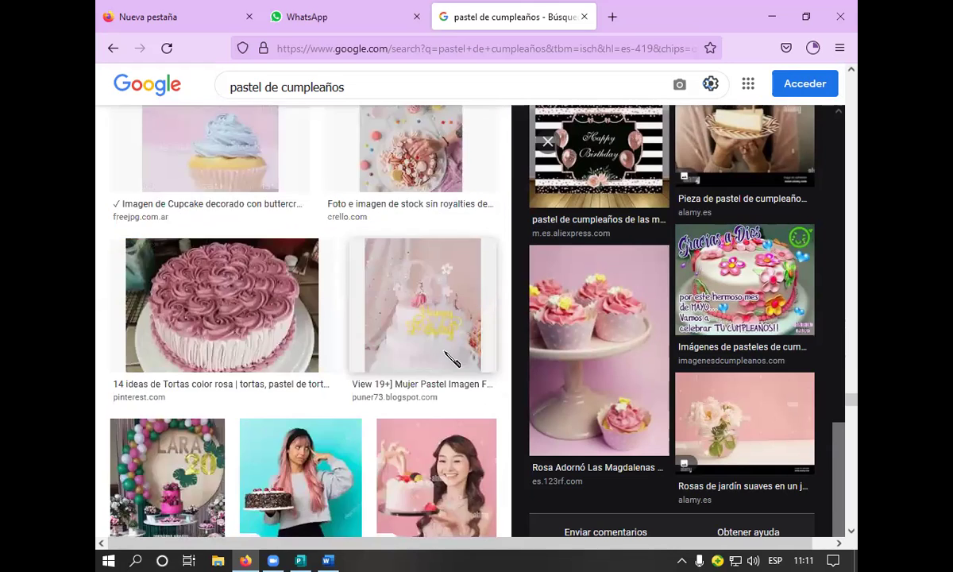
scroll(446, 358, "down", 4)
scroll(446, 358, "down", 4)
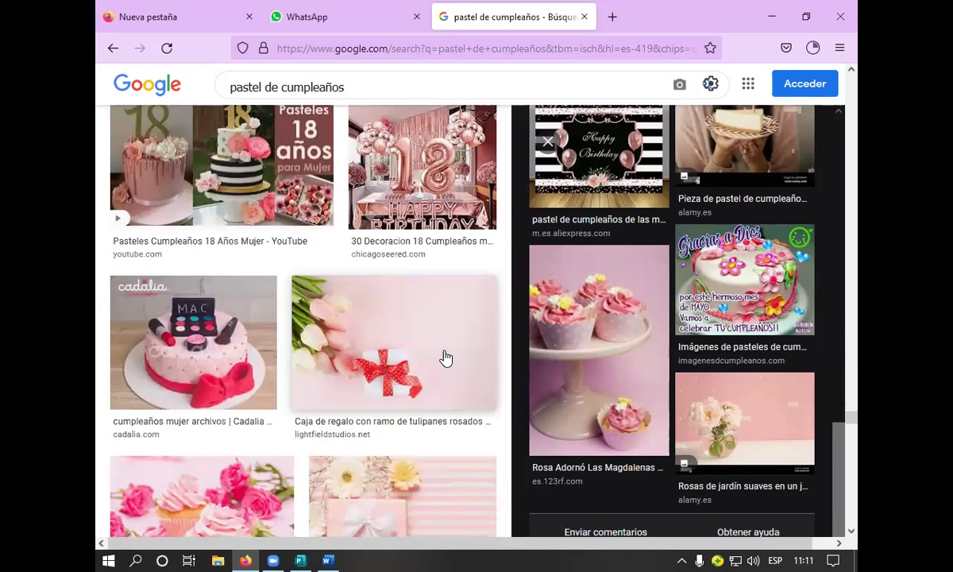
scroll(446, 358, "down", 8)
scroll(446, 356, "up", 3)
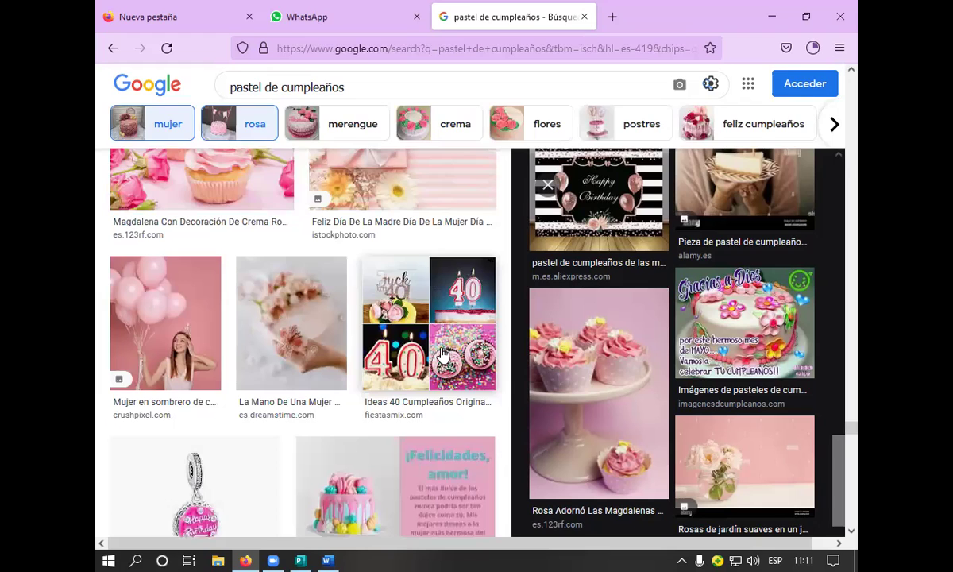
scroll(444, 355, "down", 2)
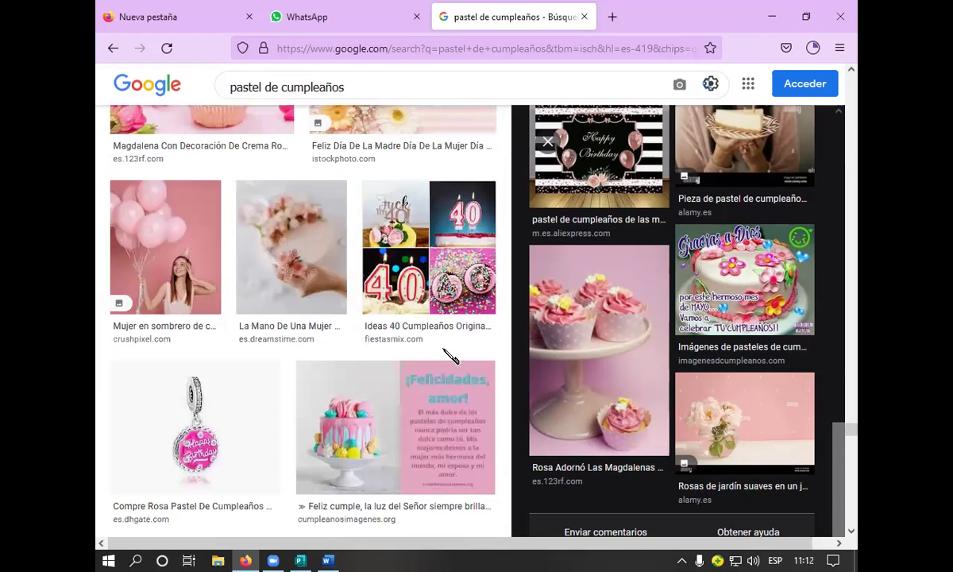
scroll(445, 356, "up", 3)
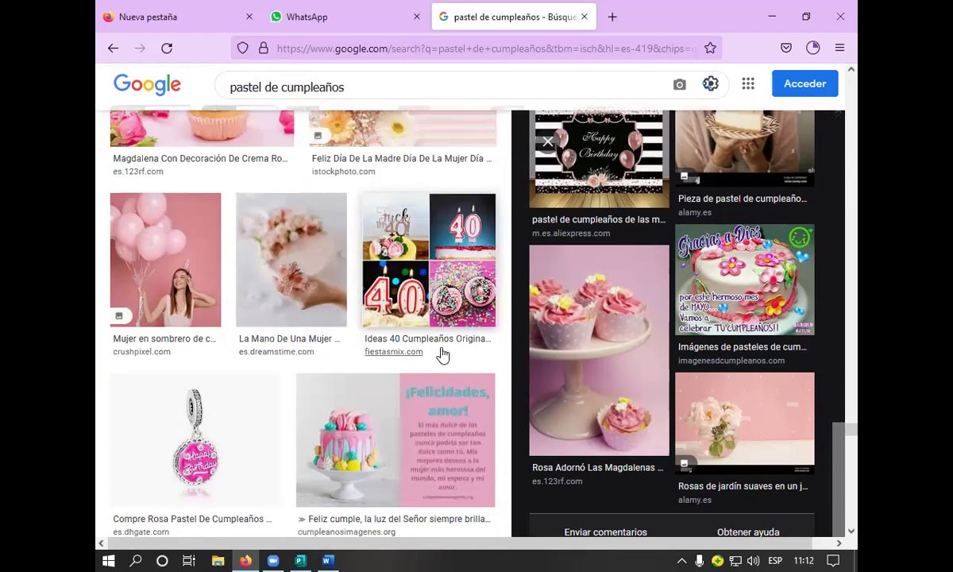
Step: Examine the later rows of "mujer" and "rosa" birthday cake results for another usable cake picture
scroll(443, 354, "down", 10)
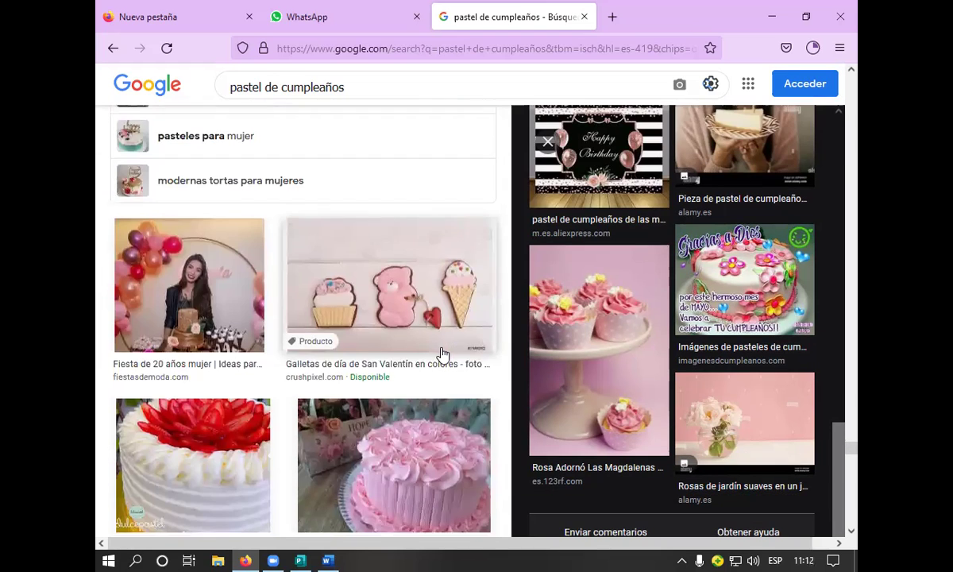
scroll(443, 354, "down", 5)
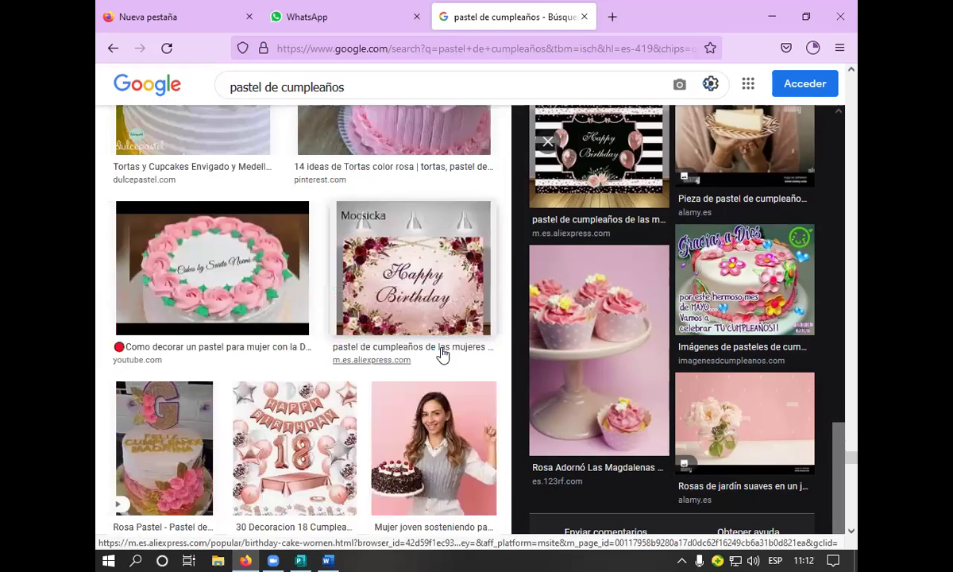
scroll(443, 355, "down", 10)
scroll(443, 355, "down", 15)
scroll(443, 355, "down", 10)
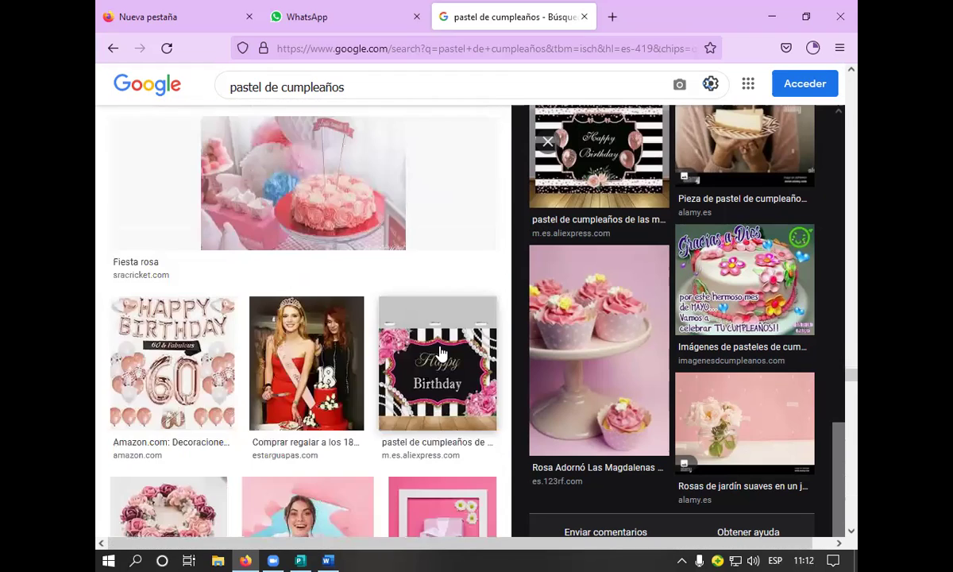
scroll(441, 354, "down", 5)
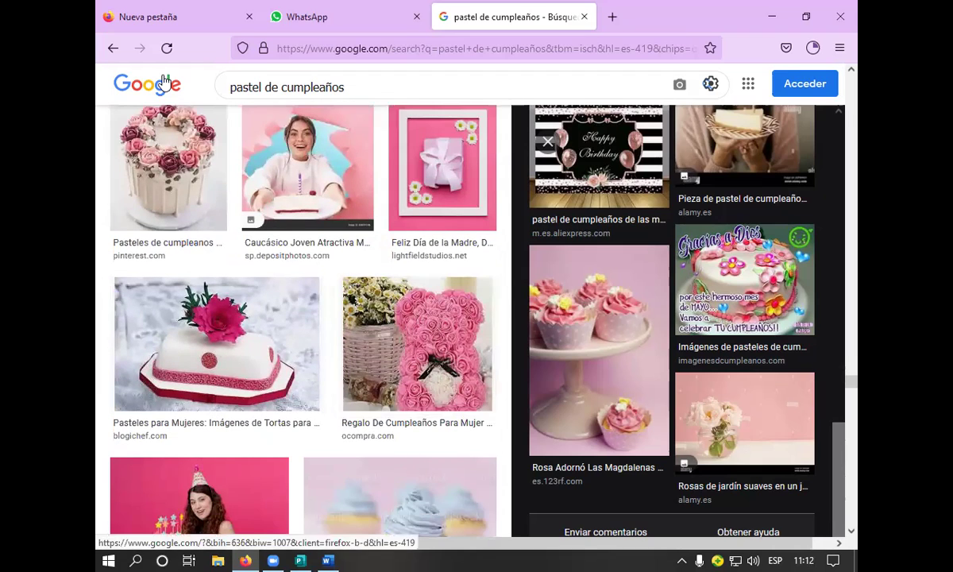
Step: Return to the earlier "mujer" cake results with the Freepik three-tier "Happy Birthday" cake card previewed
left_click(112, 47)
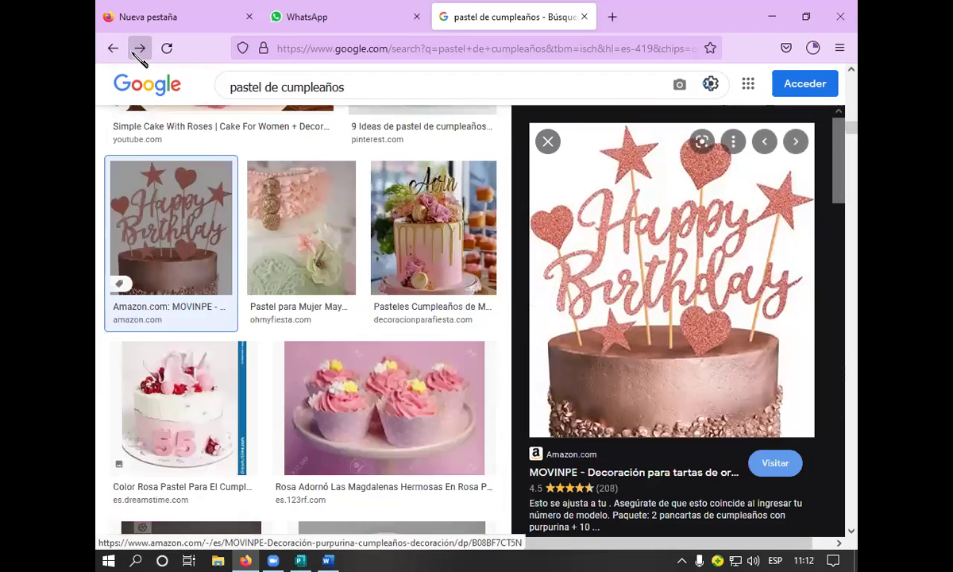
left_click(135, 52)
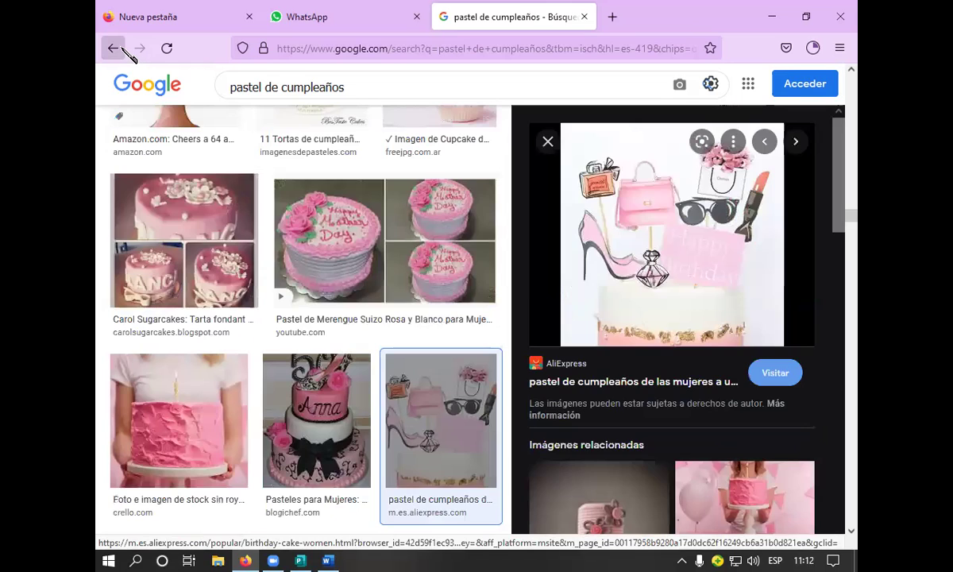
left_click(122, 48)
left_click(119, 49)
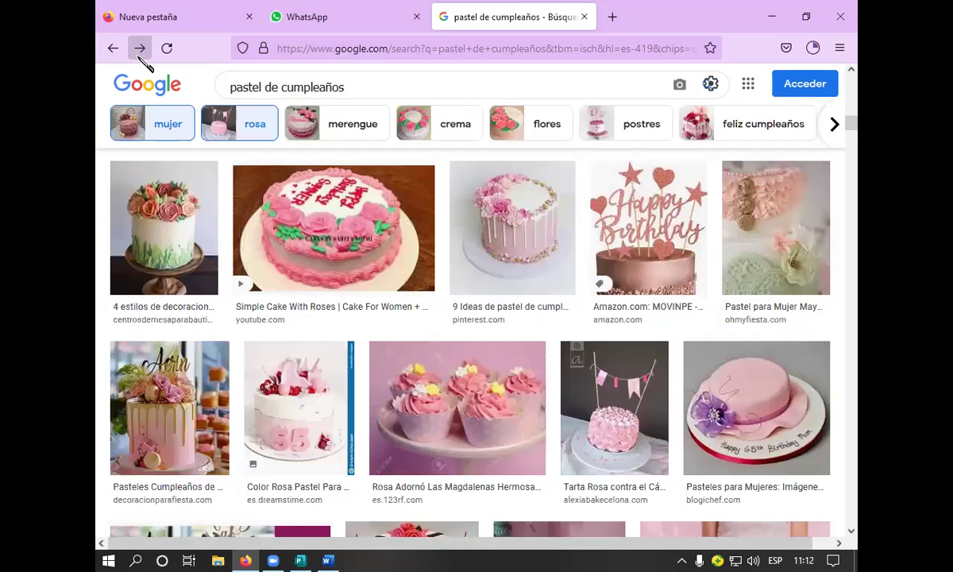
left_click(122, 48)
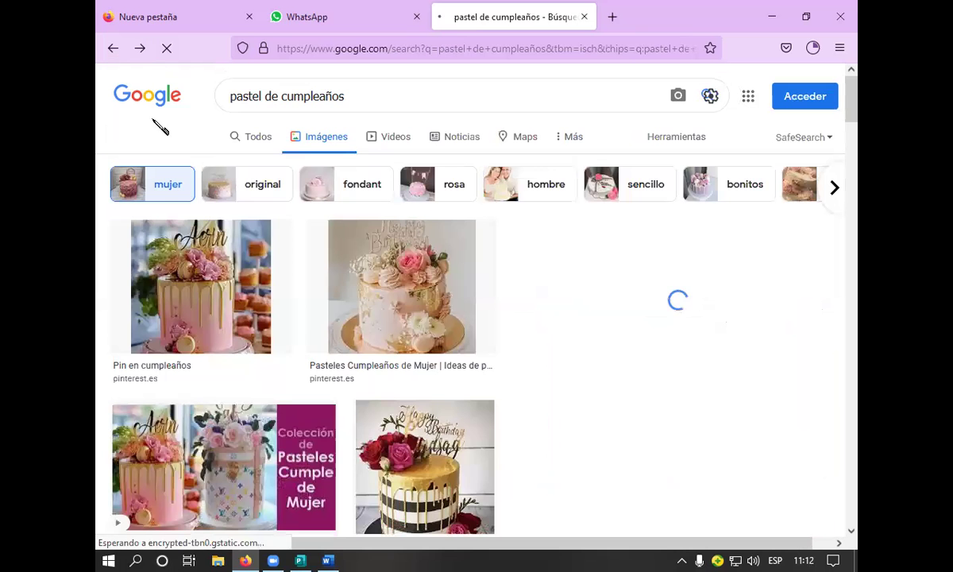
scroll(679, 317, "down", 3)
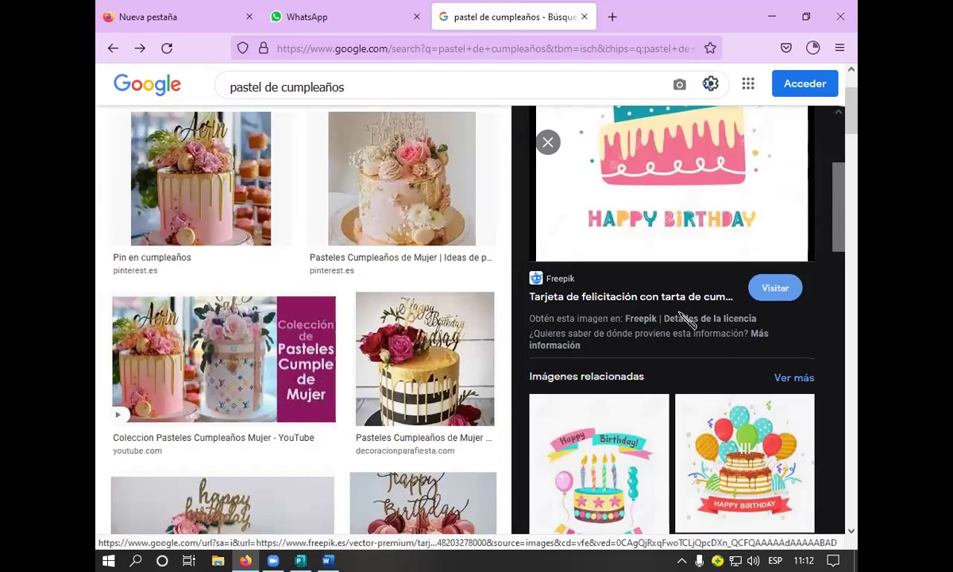
scroll(676, 316, "up", 3)
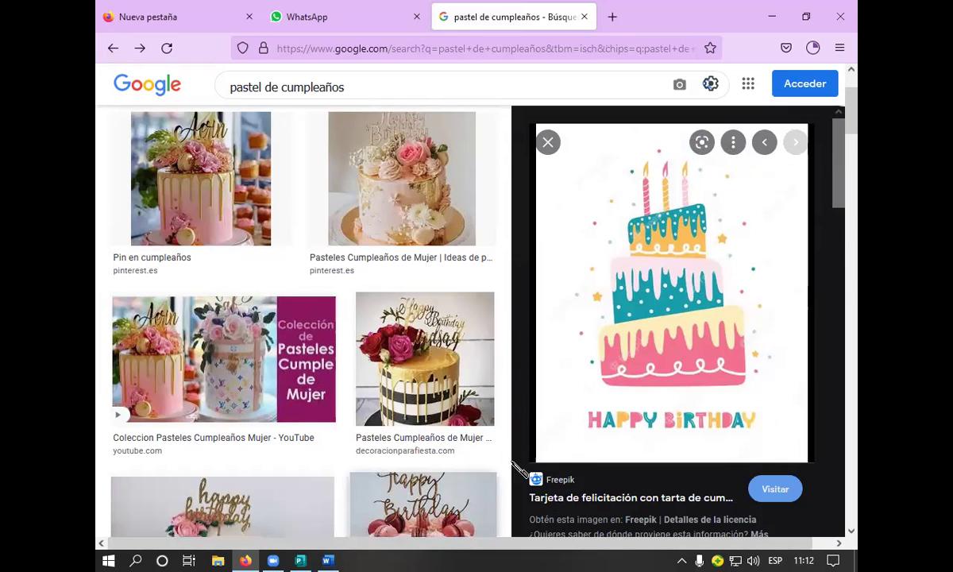
Step: Preview the Freepik three-tier cake card on a light turquoise background, look through its related images, and return to the previous card
scroll(564, 441, "down", 10)
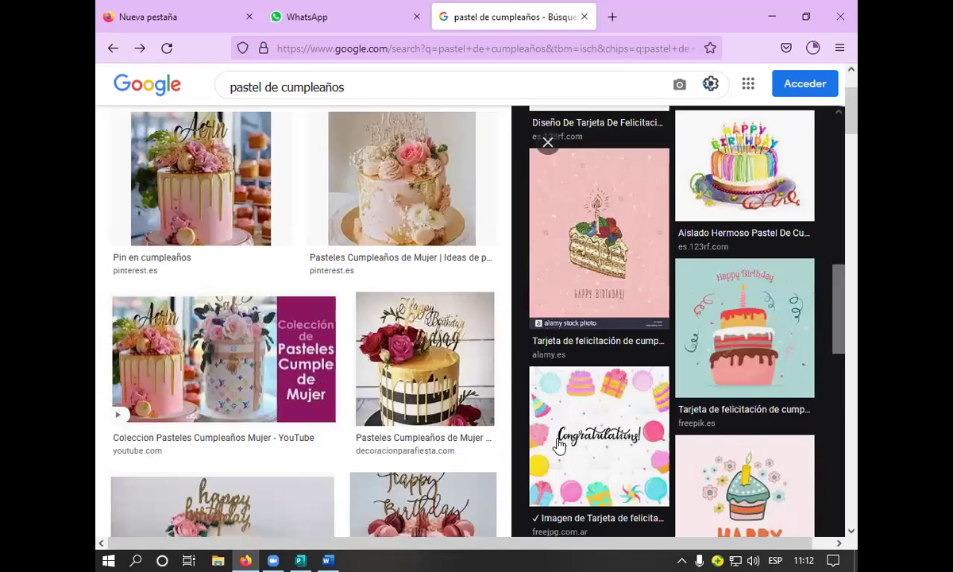
left_click(705, 270)
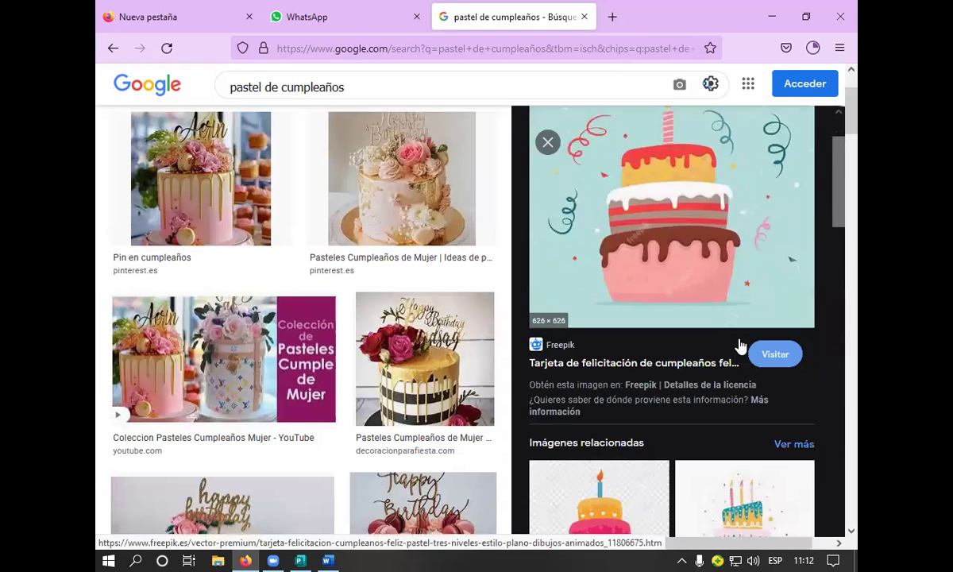
scroll(740, 346, "down", 10)
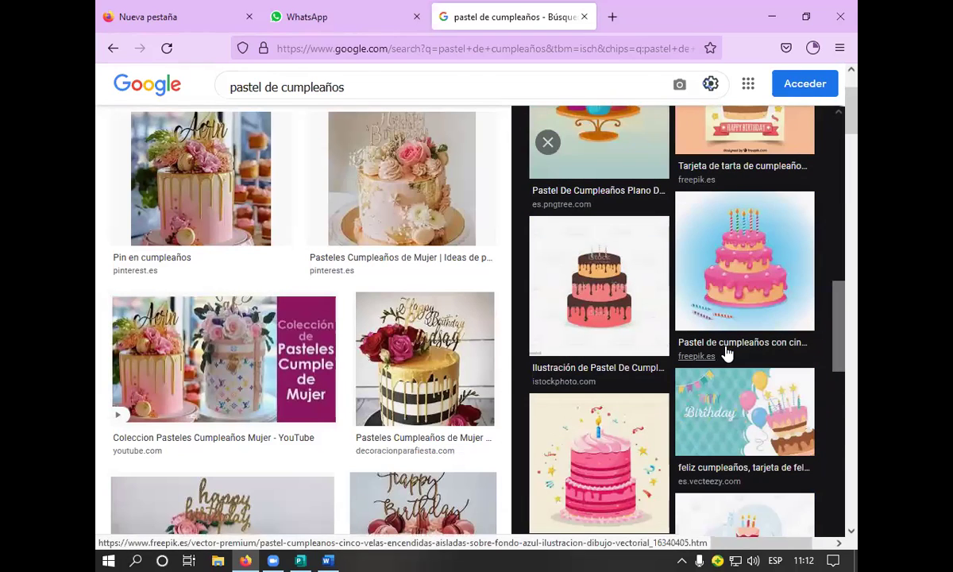
scroll(726, 351, "down", 5)
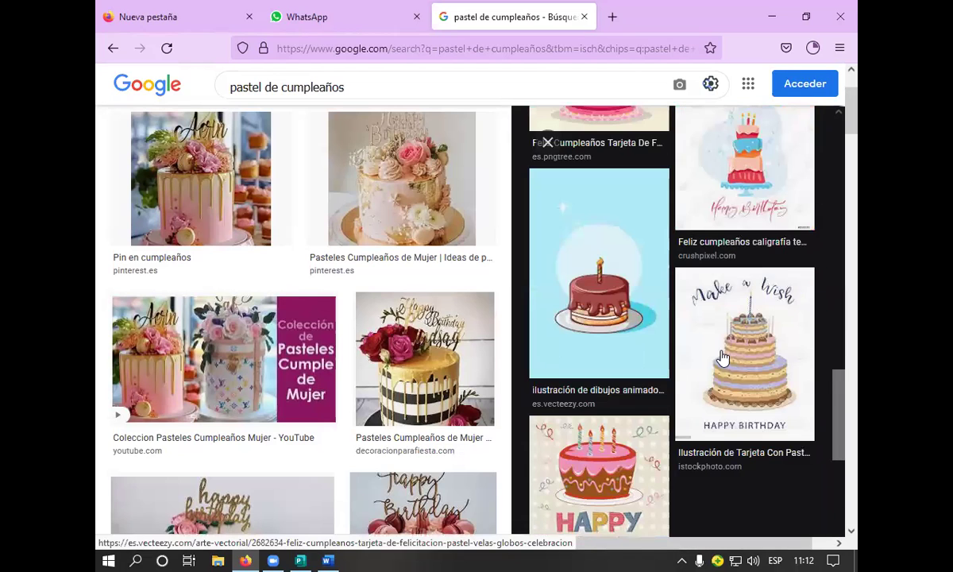
scroll(724, 357, "down", 3)
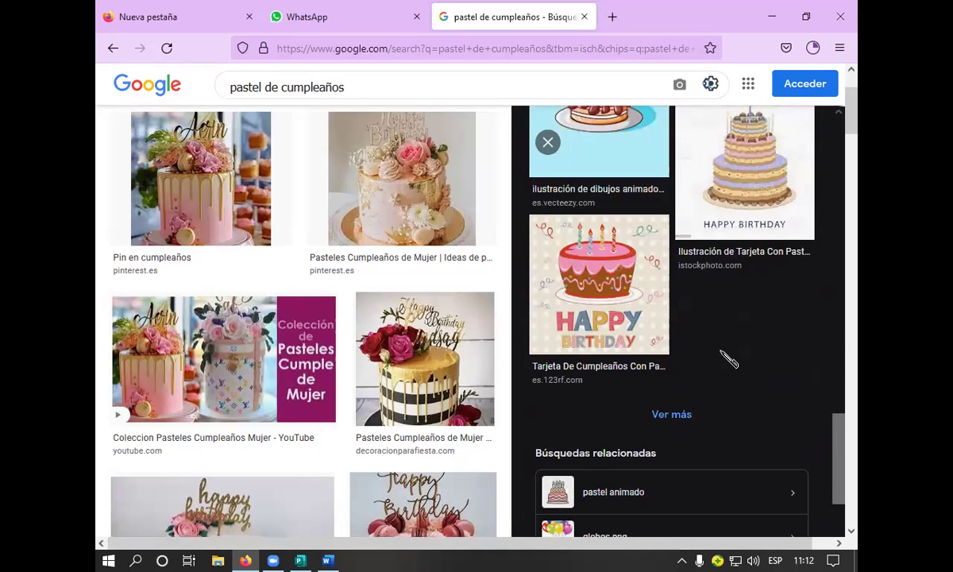
scroll(726, 359, "up", 10)
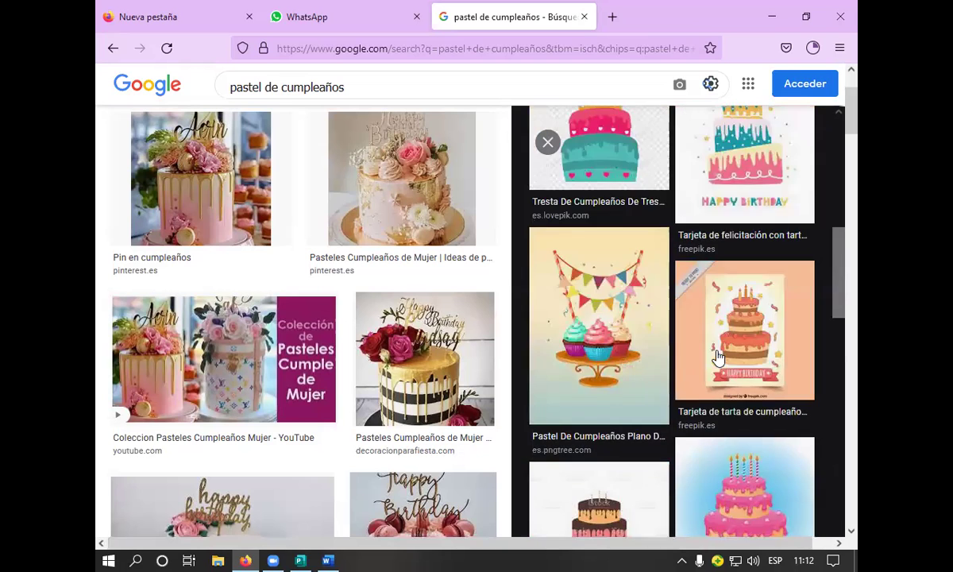
scroll(717, 357, "up", 8)
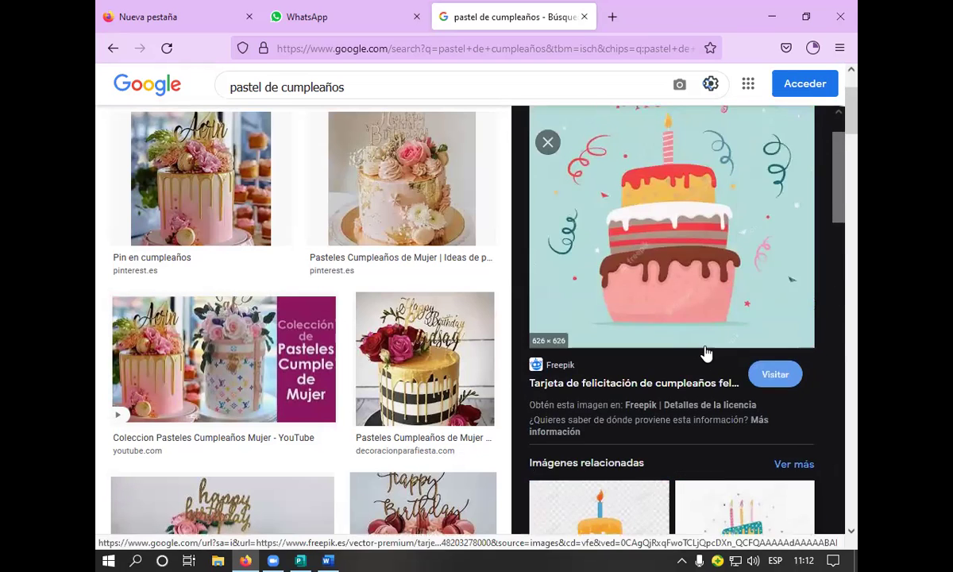
key("alt+Left")
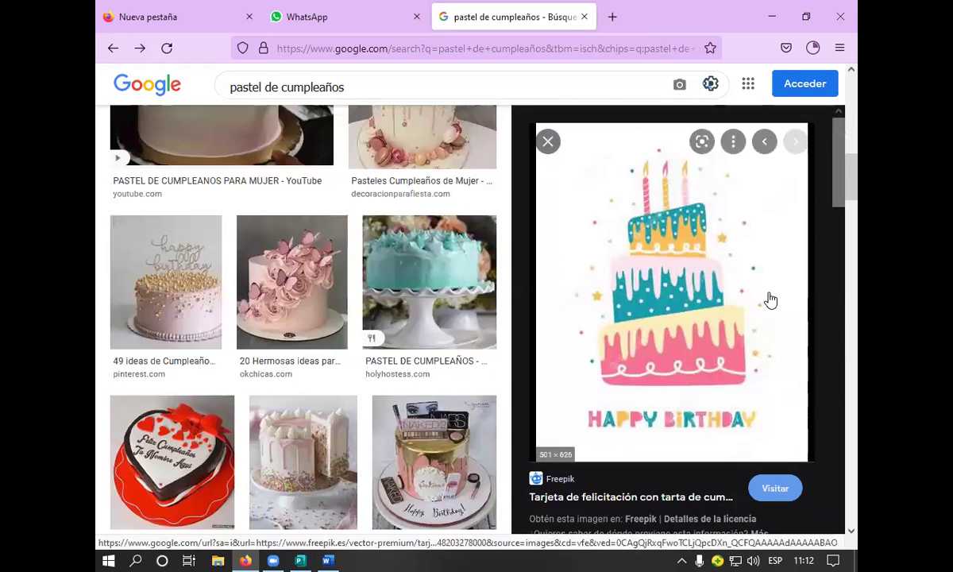
Step: Preview the Alamy pink card with a candle-topped cake slice and look through its related images
scroll(747, 310, "down", 10)
left_click(627, 292)
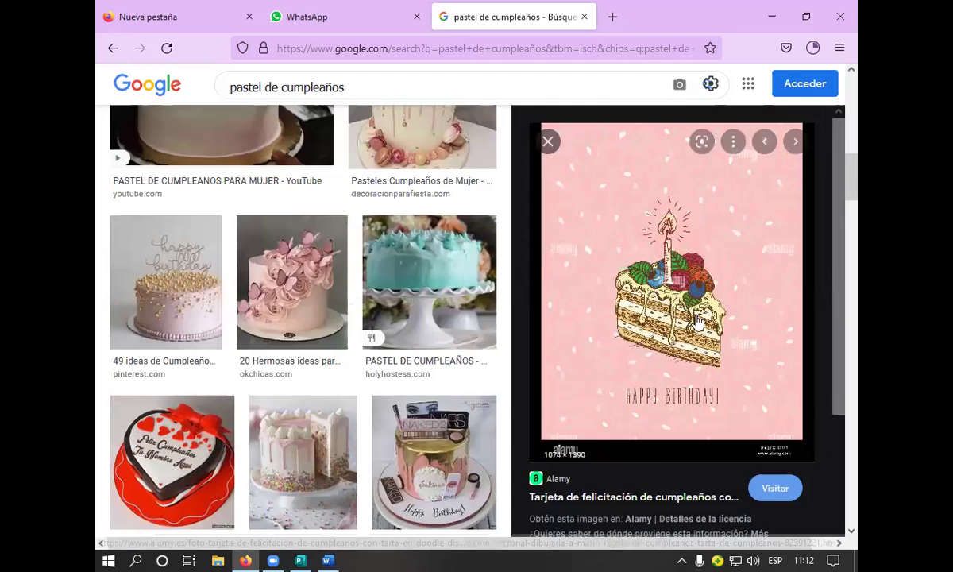
scroll(699, 326, "down", 10)
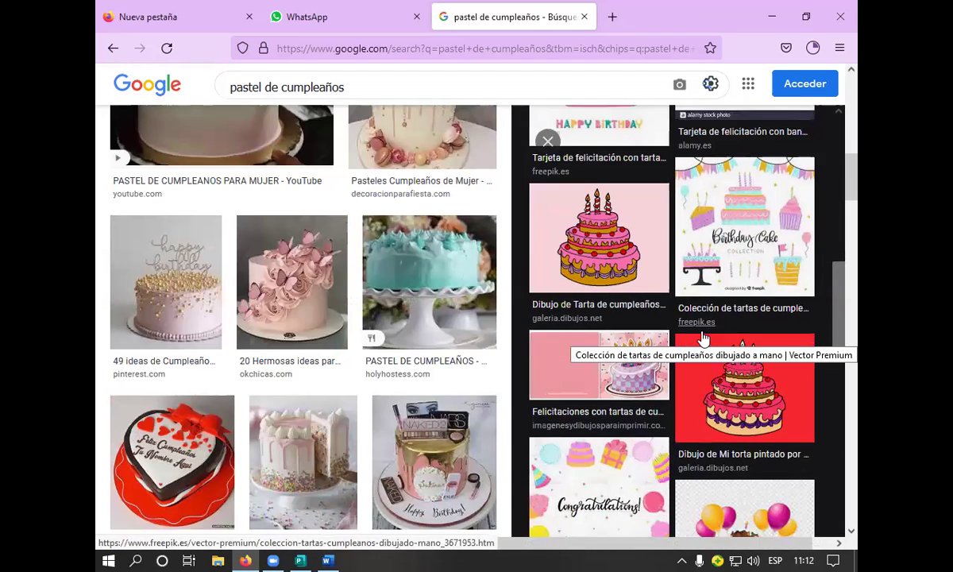
scroll(703, 340, "down", 10)
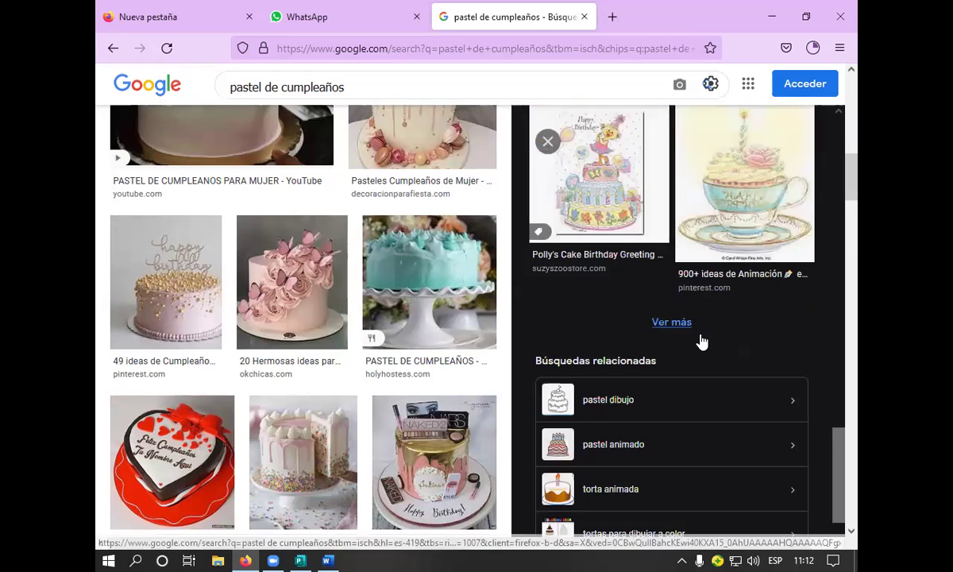
Step: Open the related search "pastel animado" and browse its first rows of cartoon cakes
scroll(702, 342, "down", 1)
left_click(675, 385)
scroll(624, 421, "down", 5)
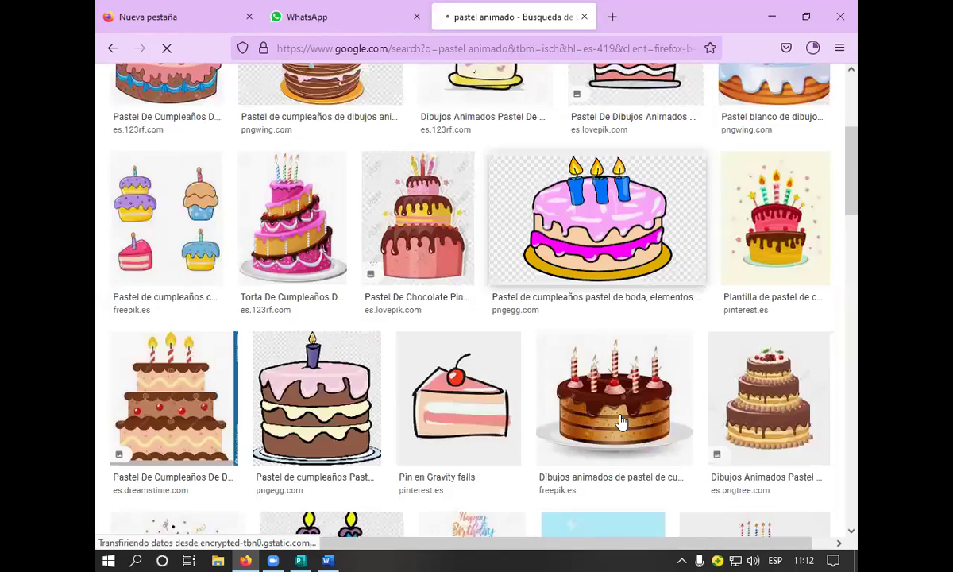
scroll(617, 415, "up", 2)
scroll(615, 413, "down", 1)
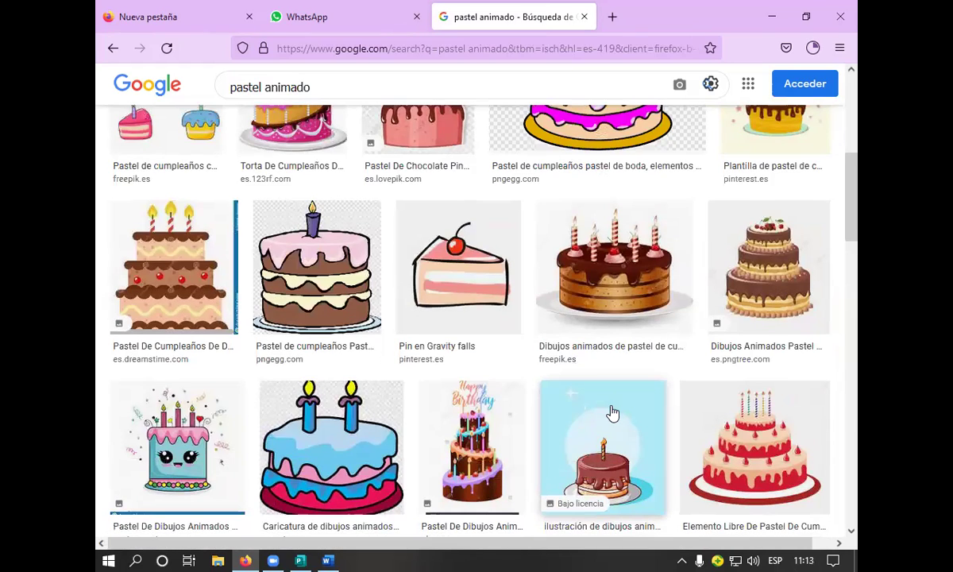
scroll(591, 440, "down", 4)
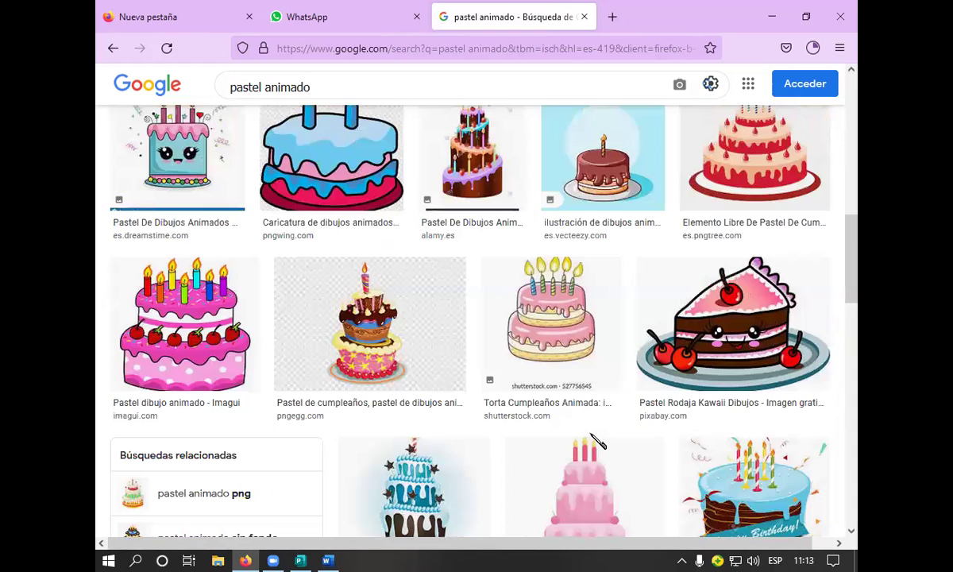
Step: Preview the Shutterstock two-tier pink cartoon cake with five candles and look through its related images
left_click(524, 338)
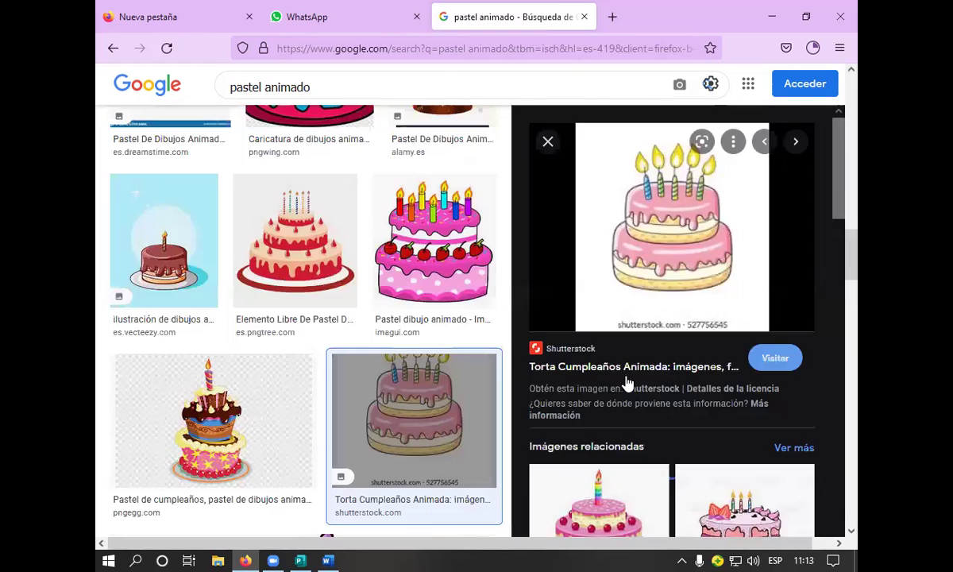
scroll(627, 373, "down", 3)
scroll(628, 386, "down", 2)
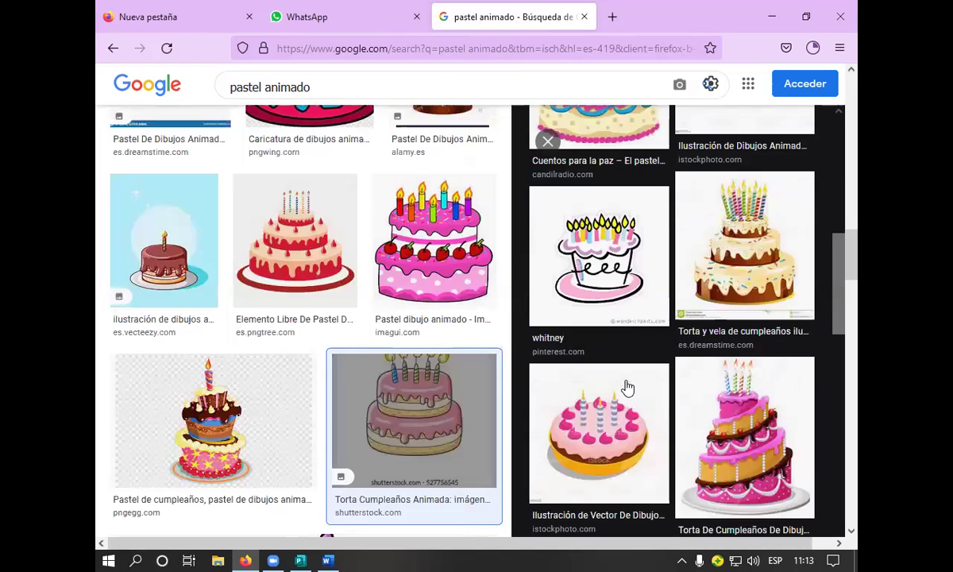
scroll(628, 395, "down", 4)
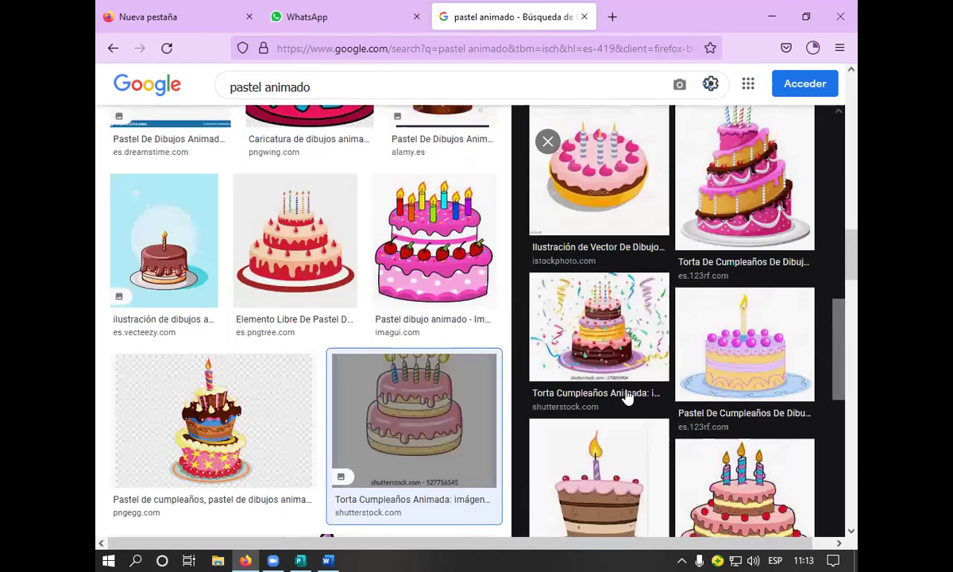
scroll(627, 397, "down", 5)
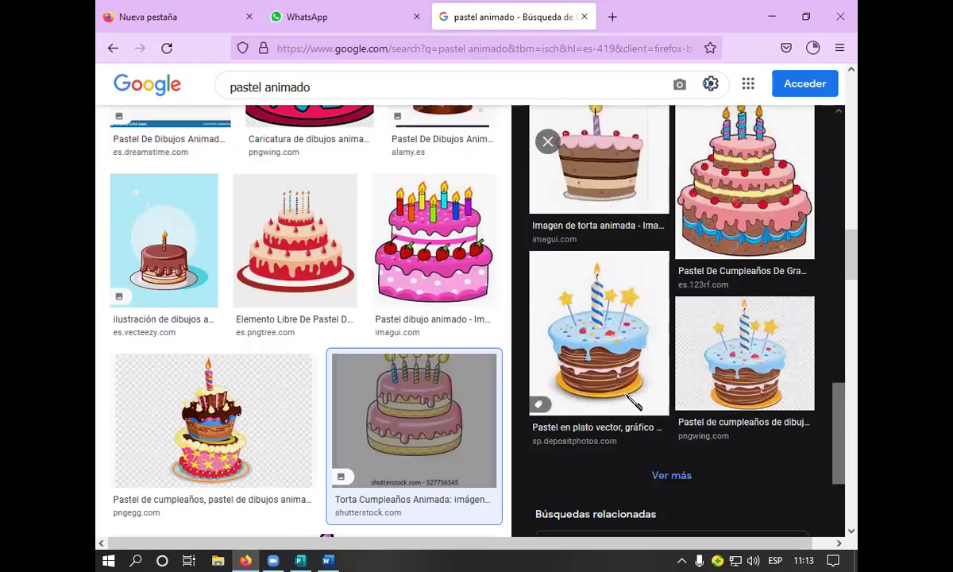
scroll(389, 437, "down", 5)
Step: Browse more "pastel animado" results, preview the Pixabay kawaii cake slice with cherries, and examine its related images
scroll(389, 436, "down", 4)
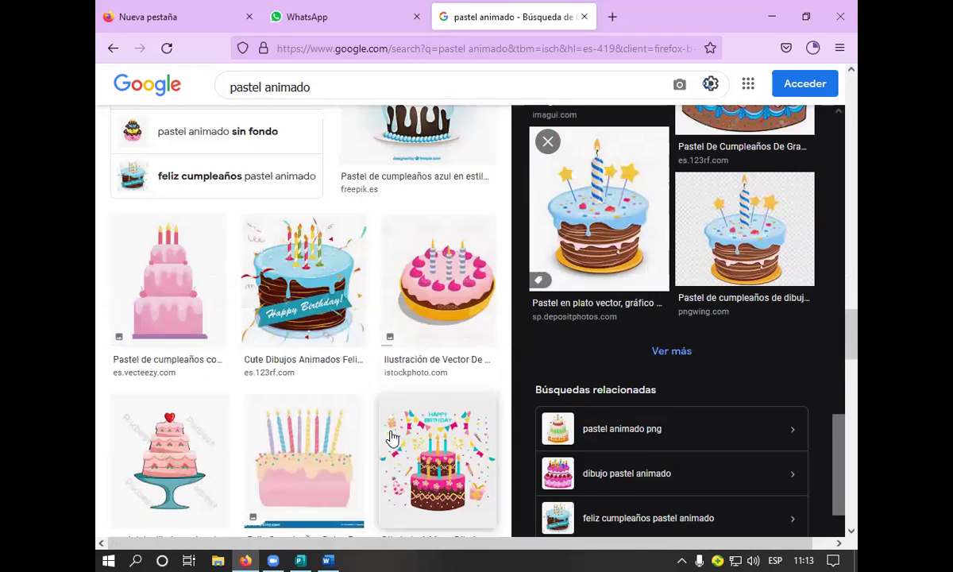
scroll(392, 438, "up", 5)
scroll(723, 368, "down", 8)
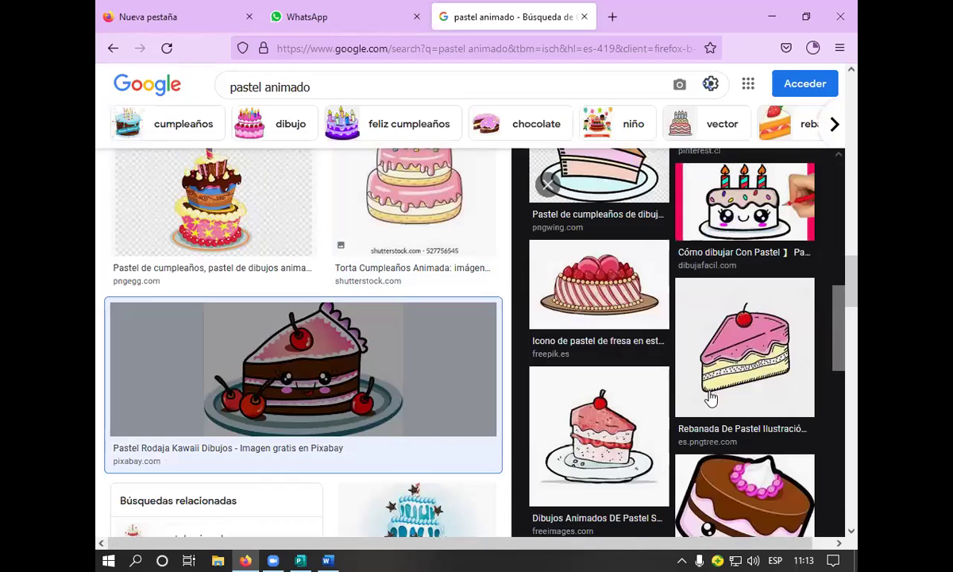
scroll(711, 398, "down", 8)
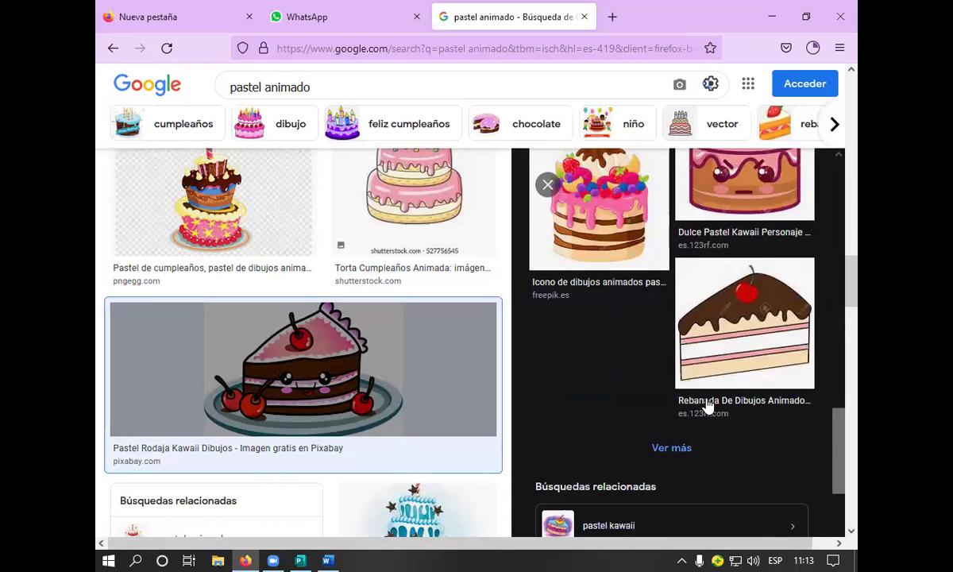
scroll(710, 405, "up", 15)
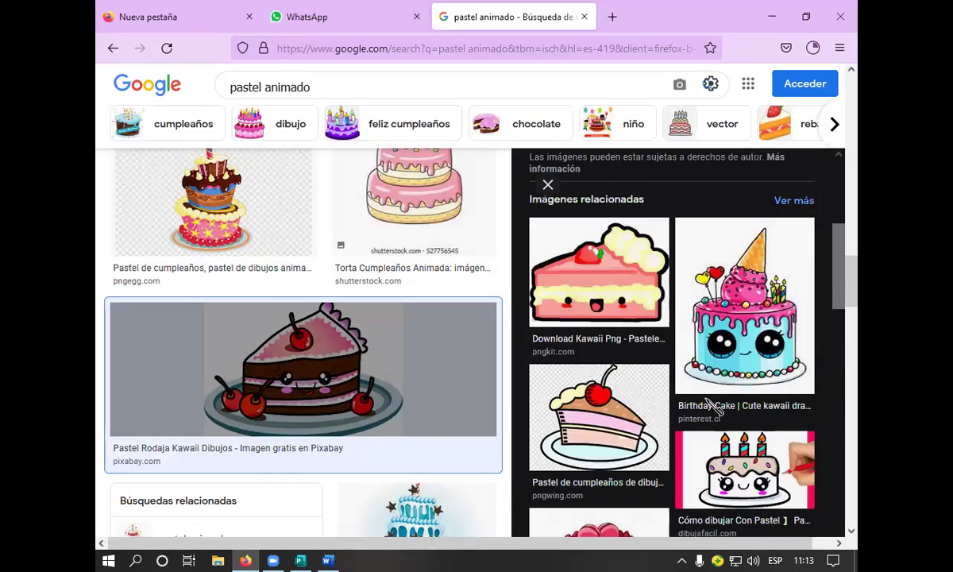
Step: Preview the Pinterest kawaii birthday cake topped with an ice-cream cone and look through its related images
left_click(730, 363)
scroll(698, 370, "down", 8)
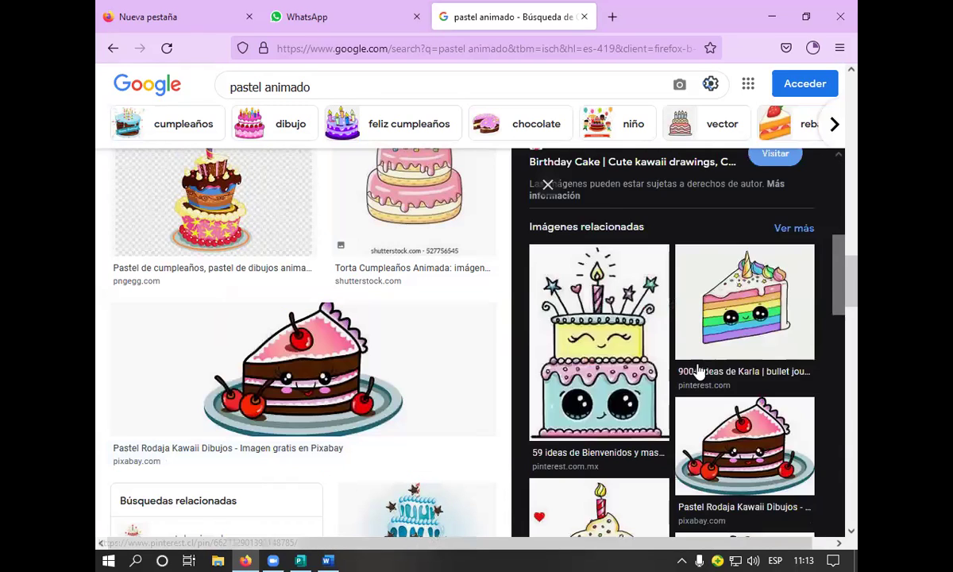
scroll(697, 376, "down", 2)
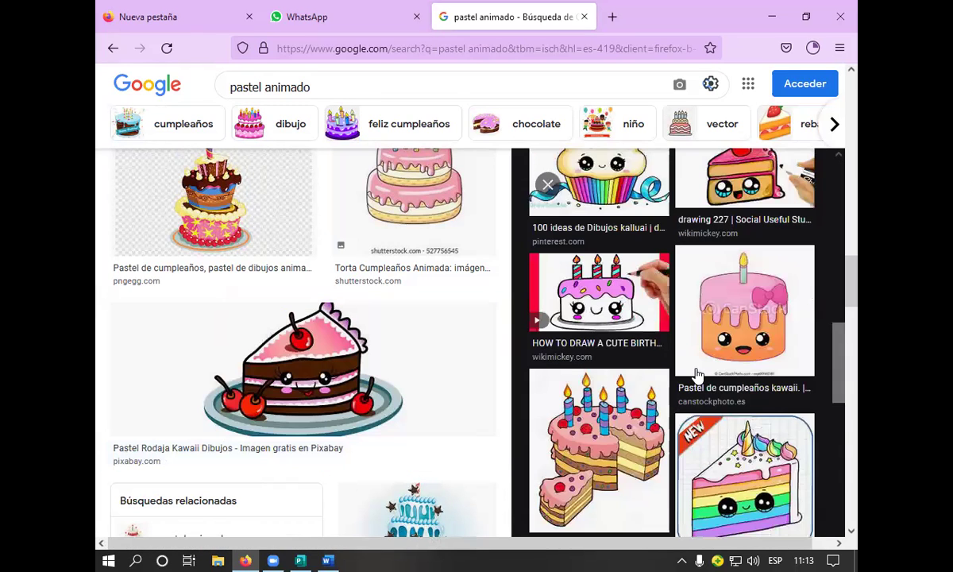
scroll(696, 373, "down", 3)
scroll(695, 381, "down", 2)
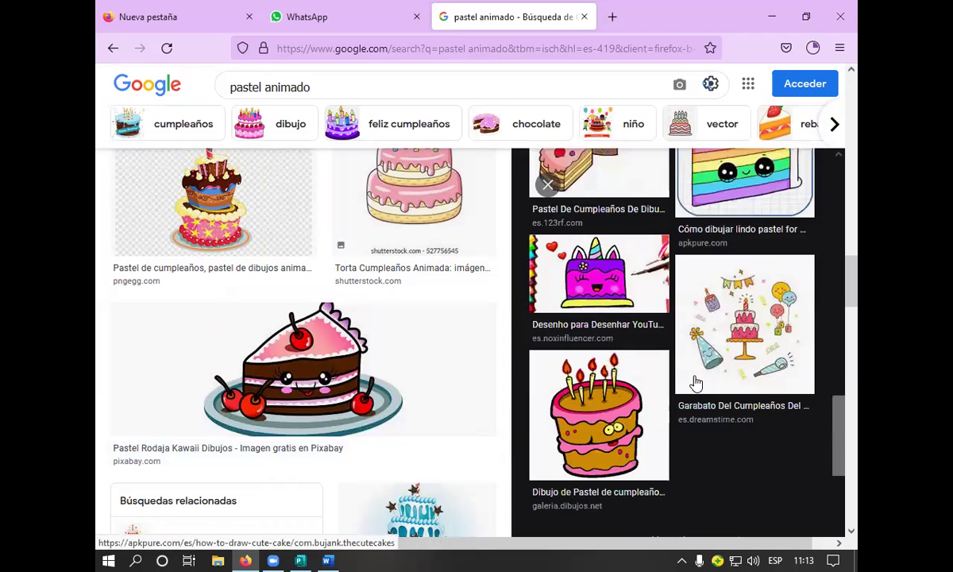
Step: Look back over the ice-cream-cone cake preview and its related kawaii cake images
scroll(695, 383, "up", 3)
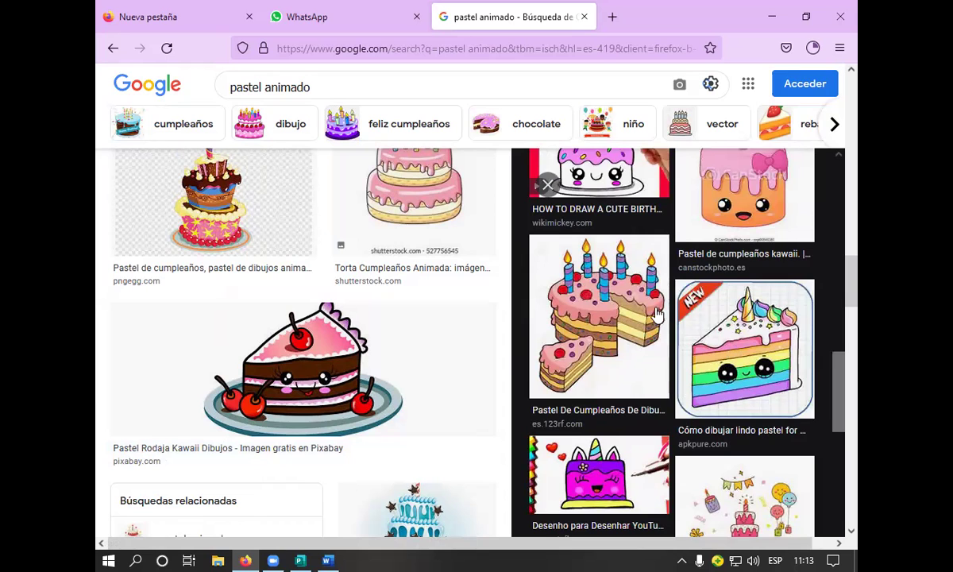
scroll(618, 295, "up", 8)
scroll(673, 316, "up", 3)
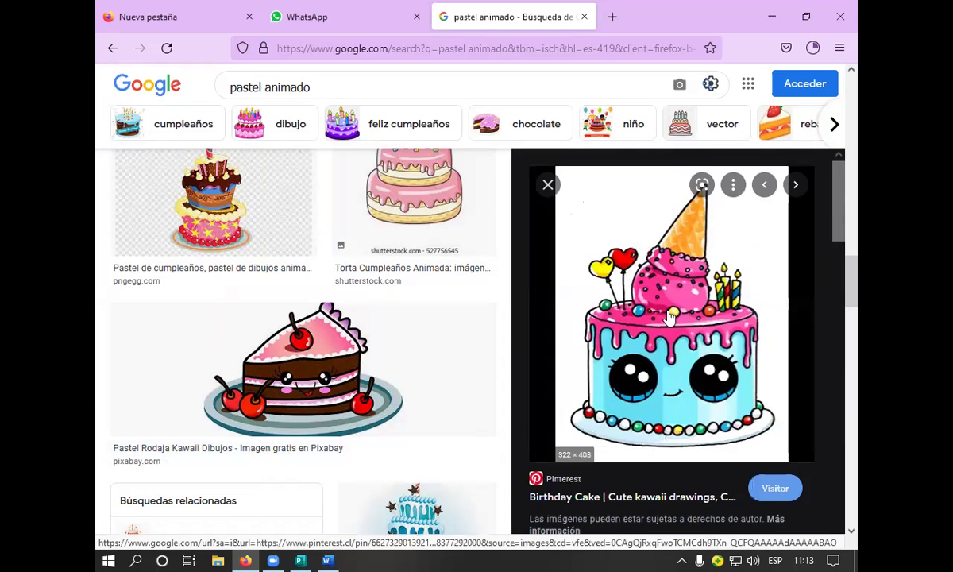
scroll(669, 318, "down", 7)
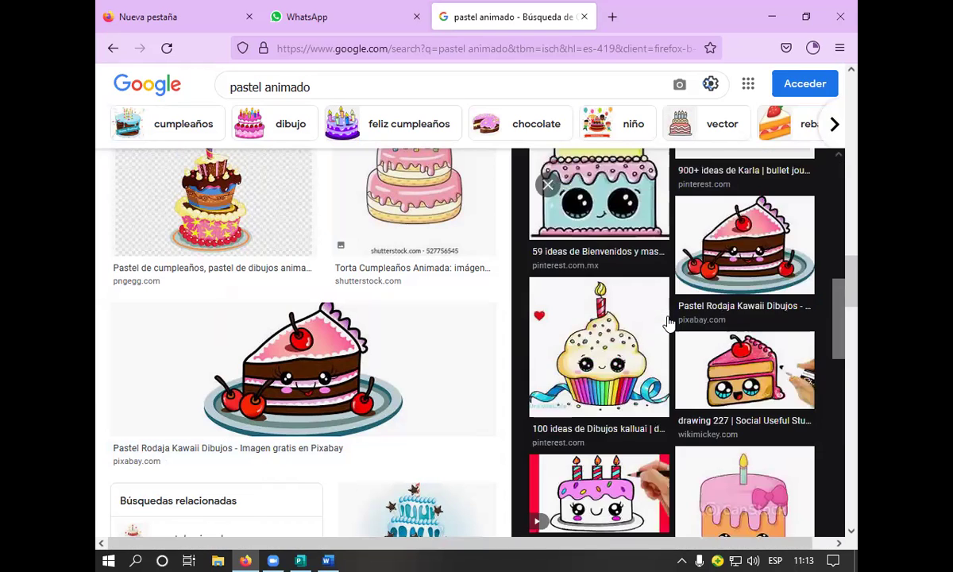
scroll(670, 321, "up", 5)
left_click_drag(666, 334, 593, 353)
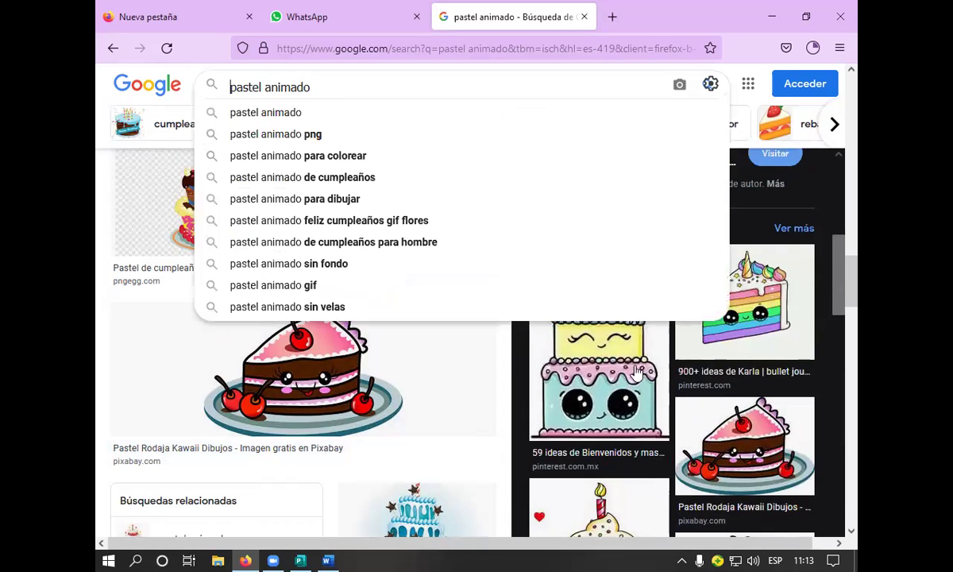
Step: Preview the Pinterest kawaii cake with the yellow upper tier and browse its related images
left_click(633, 379)
scroll(755, 383, "down", 3)
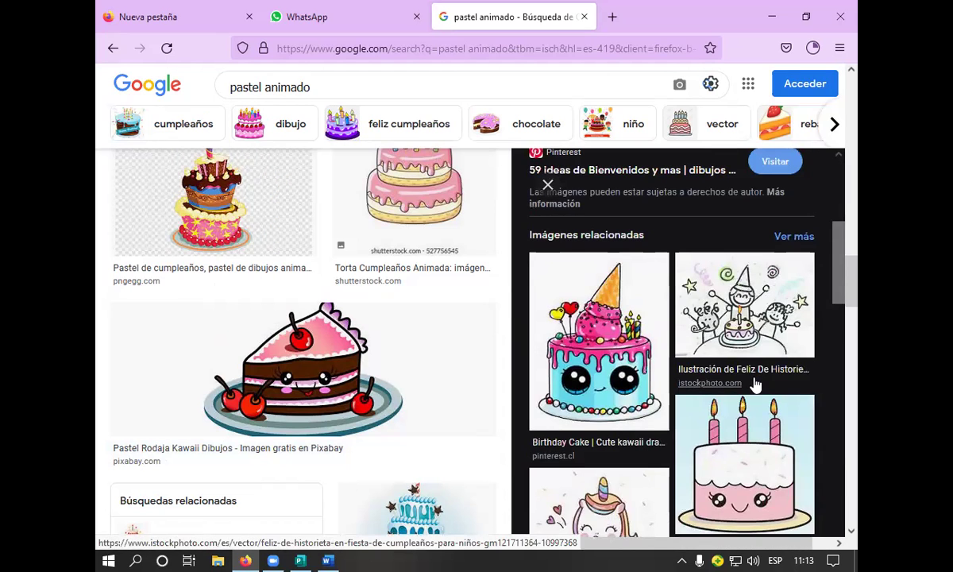
scroll(755, 383, "down", 4)
scroll(746, 322, "up", 2)
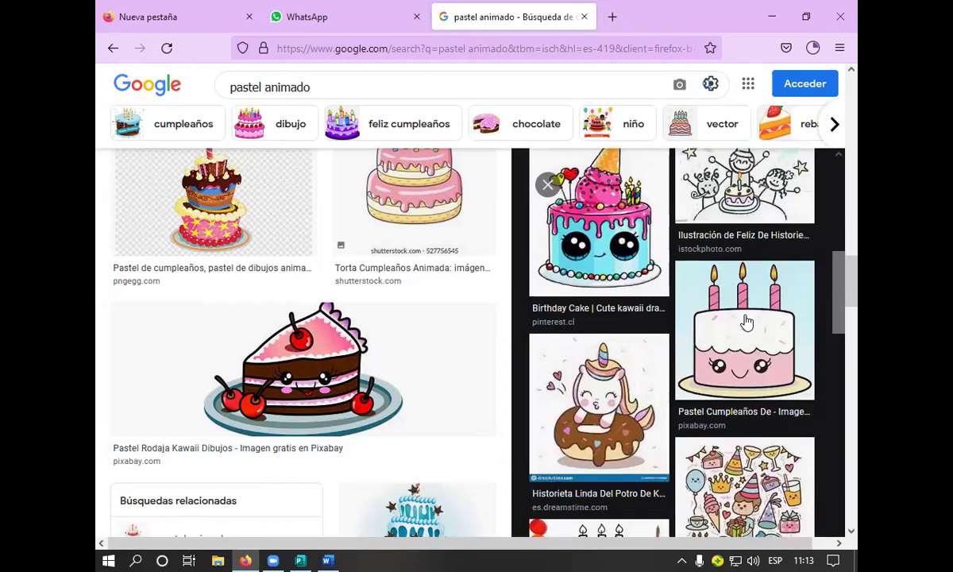
Step: Preview the Pixabay pink-and-white kawaii cake with three candles and copy its image
left_click(746, 322)
right_click(645, 264)
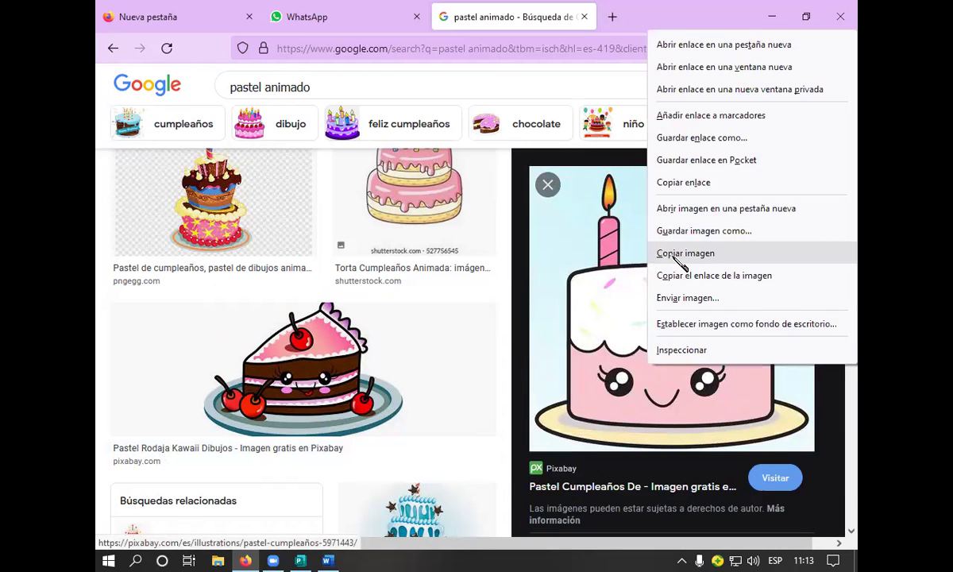
left_click(675, 256)
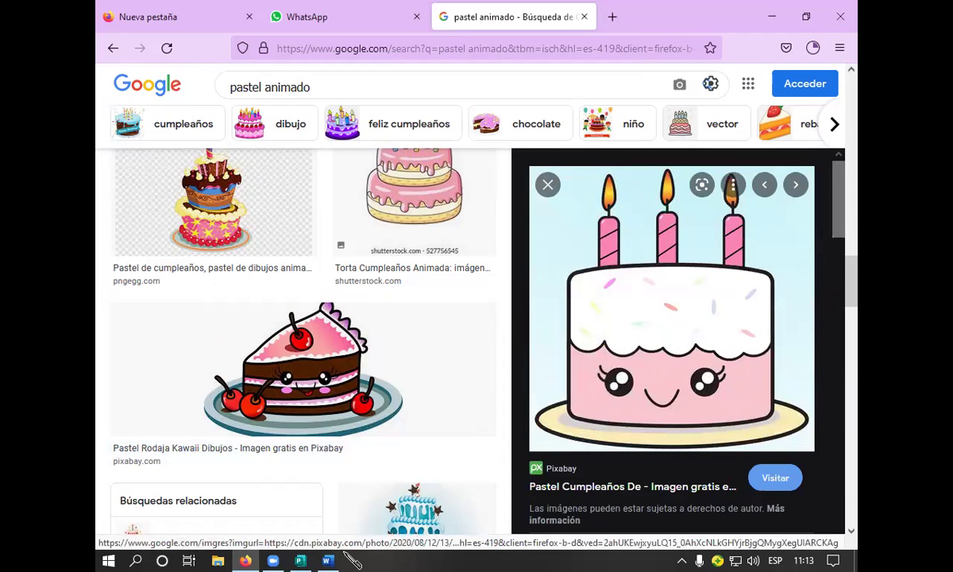
Step: Close the Word document containing the balloon picture without saving its changes
left_click(383, 560)
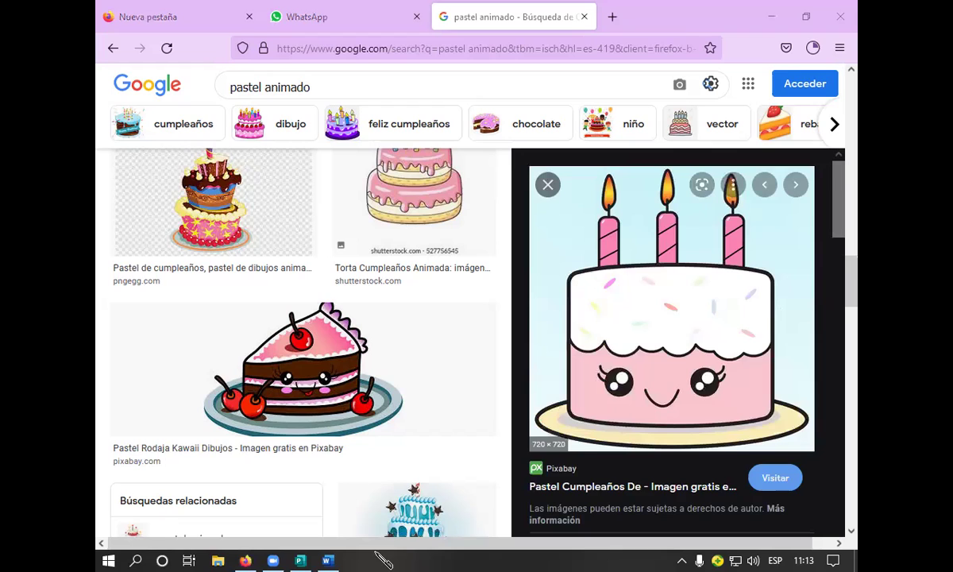
mouse_move(328, 558)
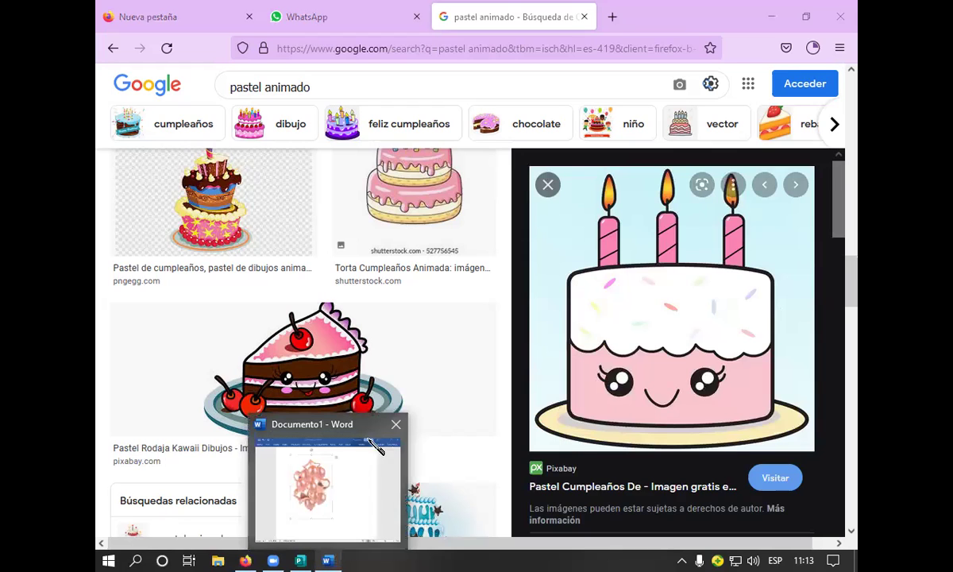
left_click(397, 424)
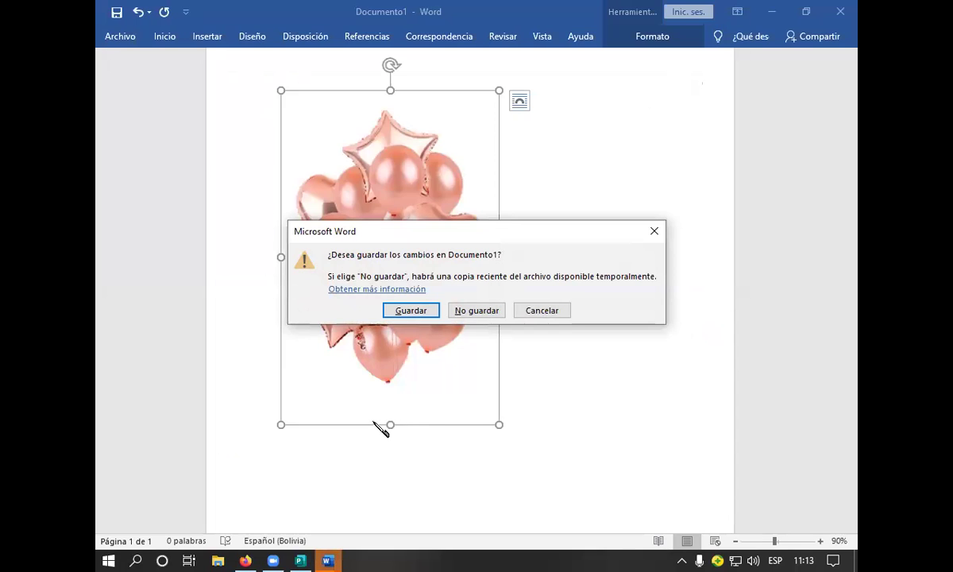
left_click(474, 311)
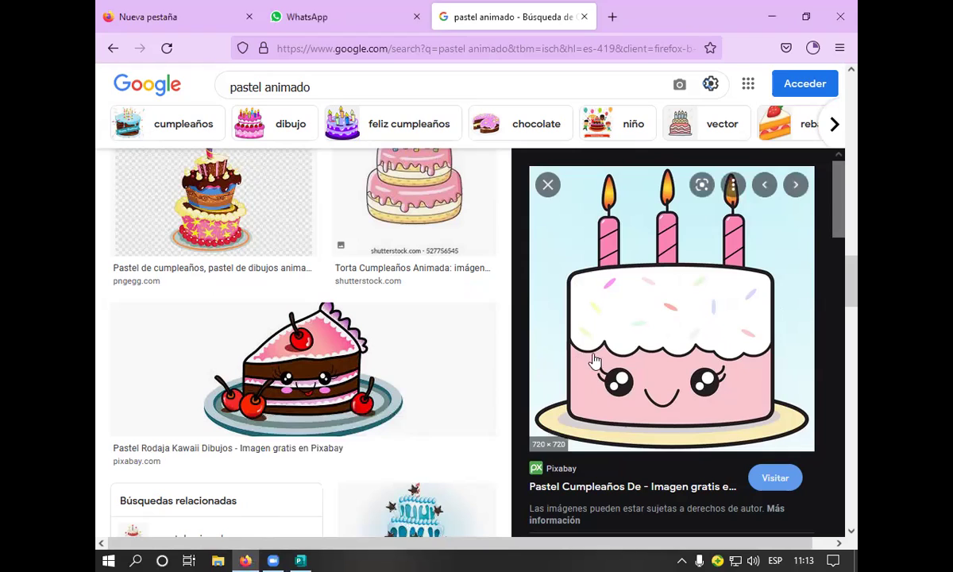
Step: Copy the three-candle cake image again and create a new blank document in Word
right_click(599, 358)
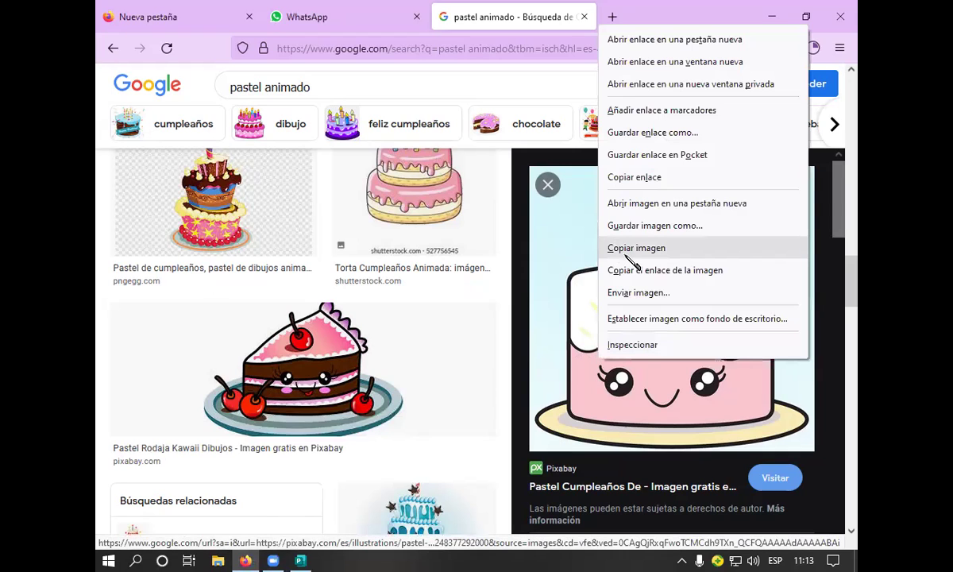
left_click(626, 253)
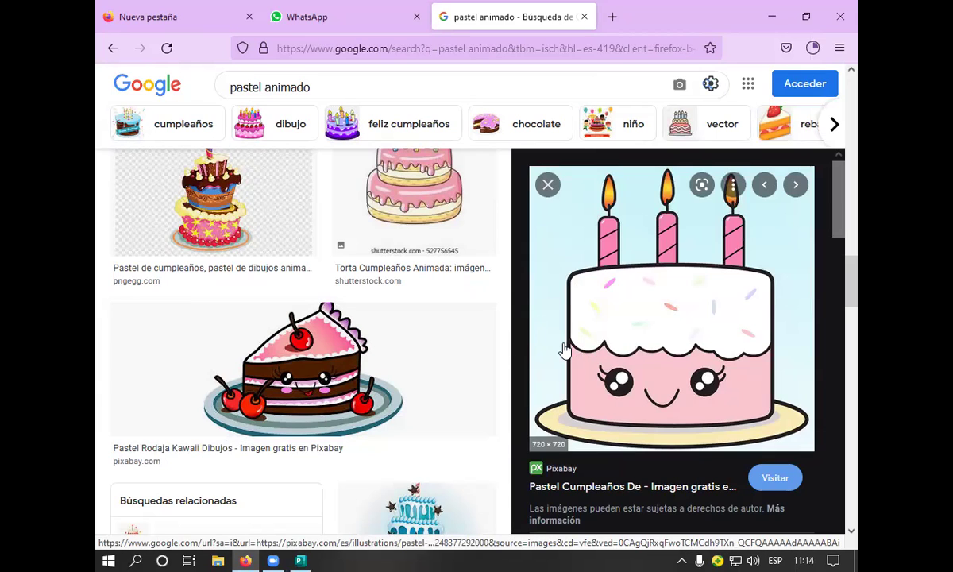
key("super+r")
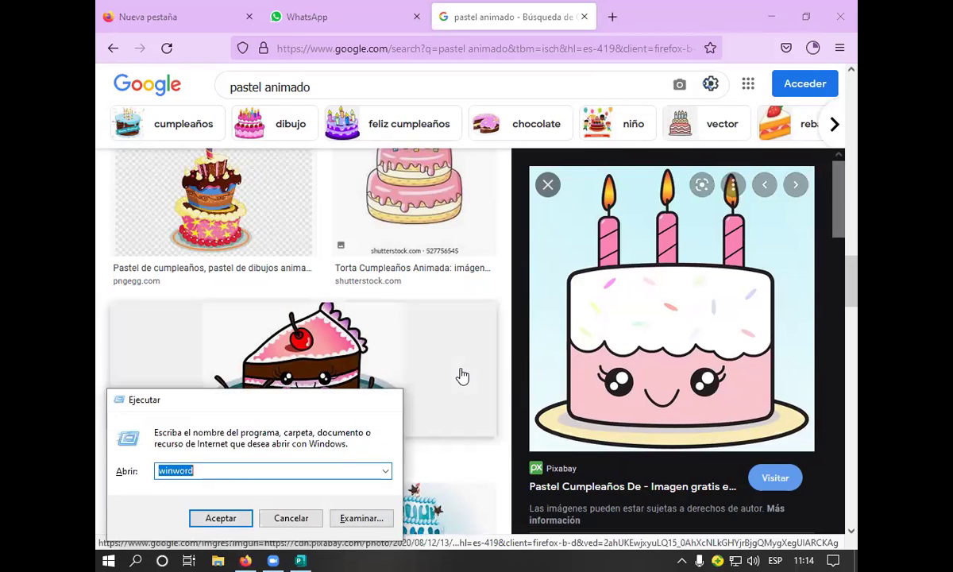
key("Return")
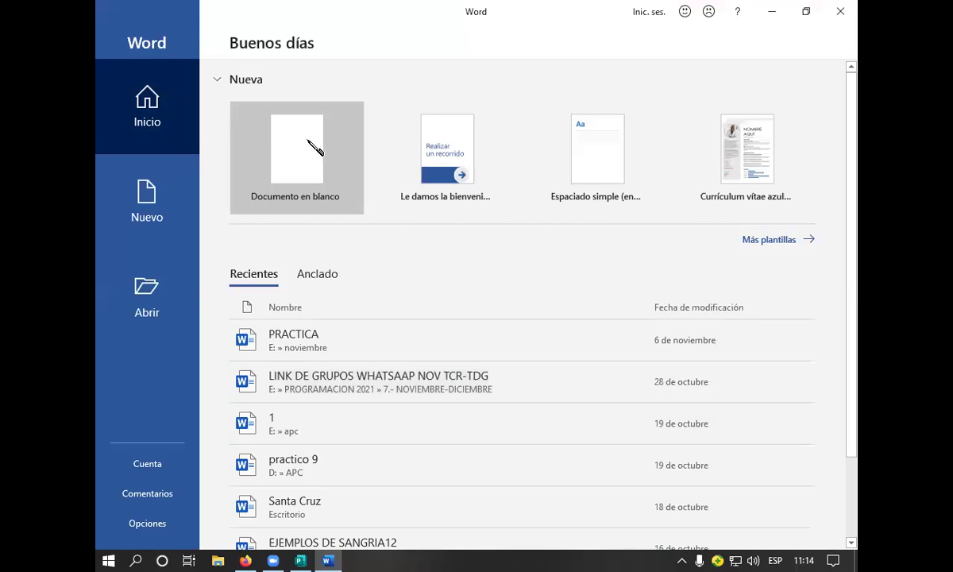
left_click(310, 141)
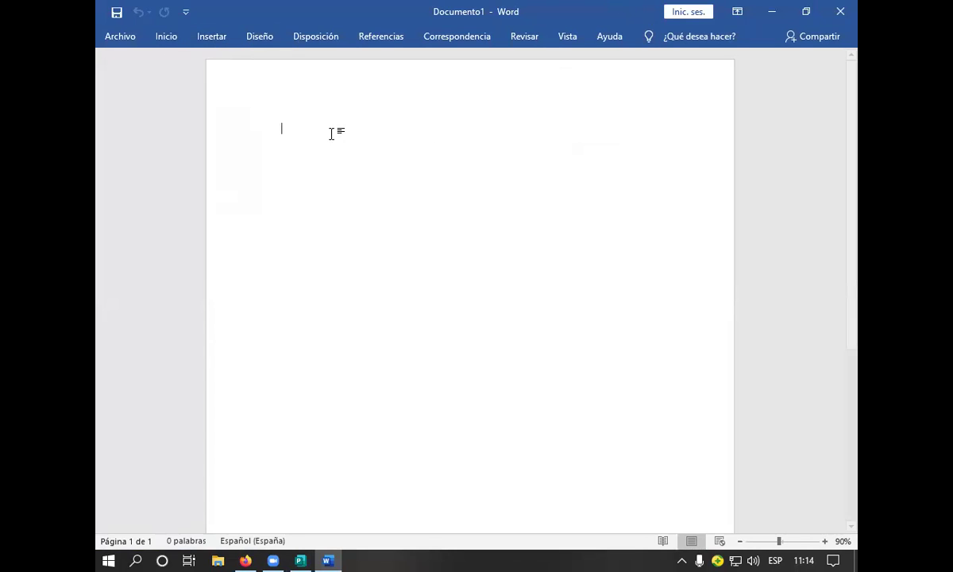
Step: Paste the copied cake into the blank document as a picture
right_click(284, 129)
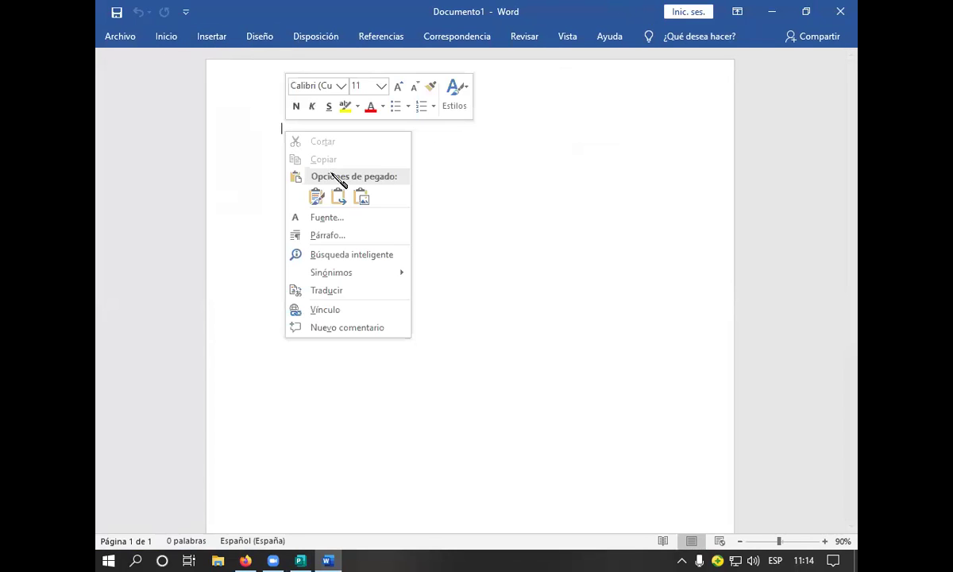
left_click(361, 197)
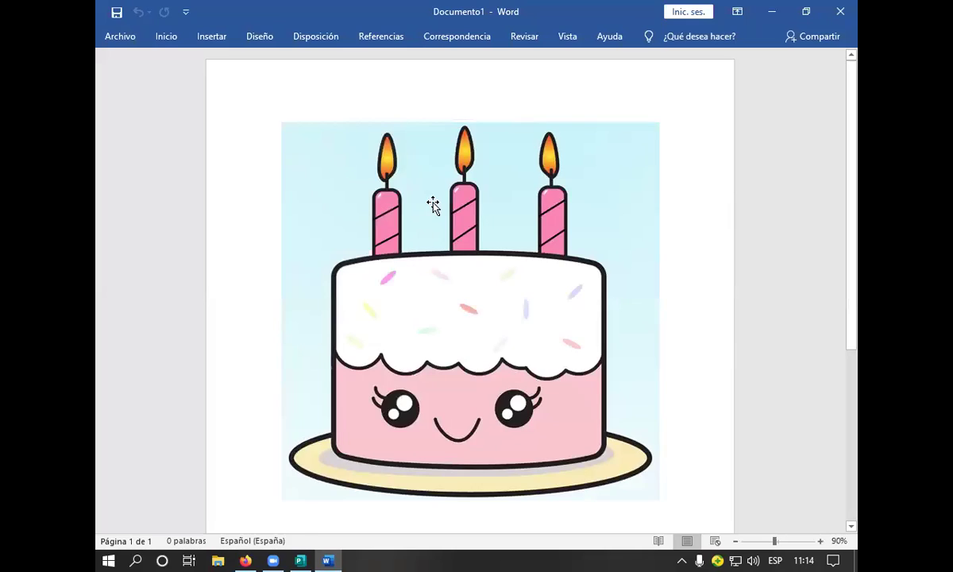
left_click(182, 43)
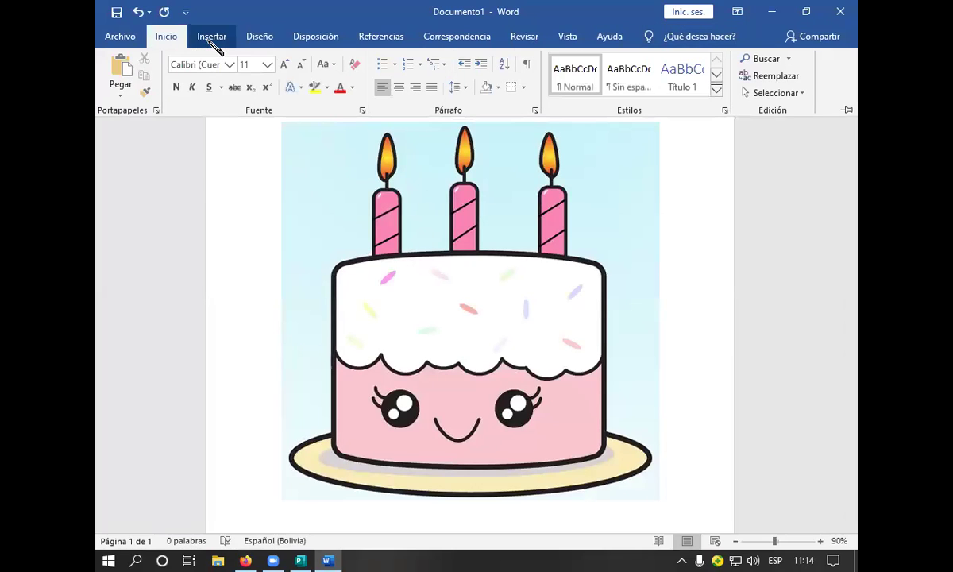
left_click(211, 38)
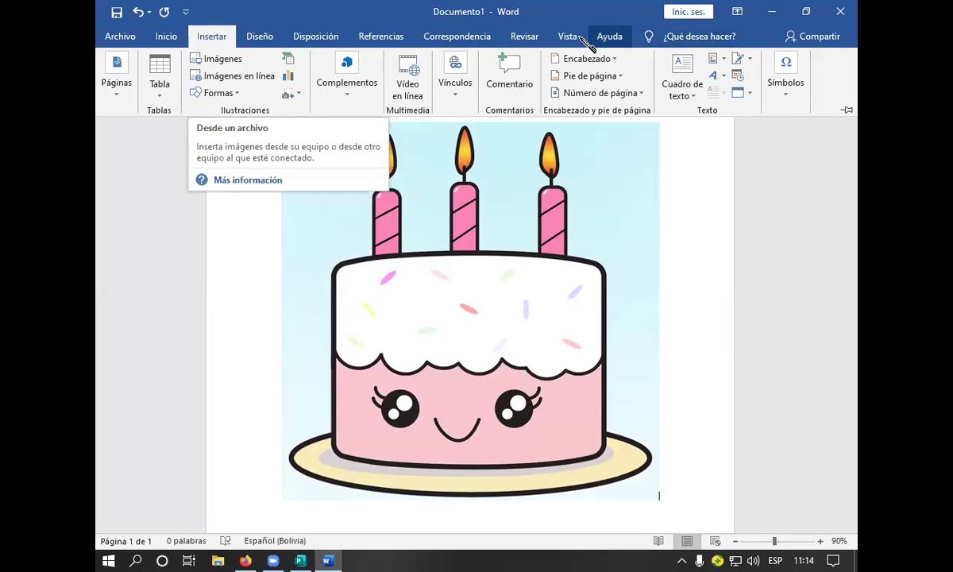
Step: Remove the cake picture's background, extending the selection frame to enclose the candles, cake and plate, and keep the changes
left_click(562, 238)
left_click(535, 251)
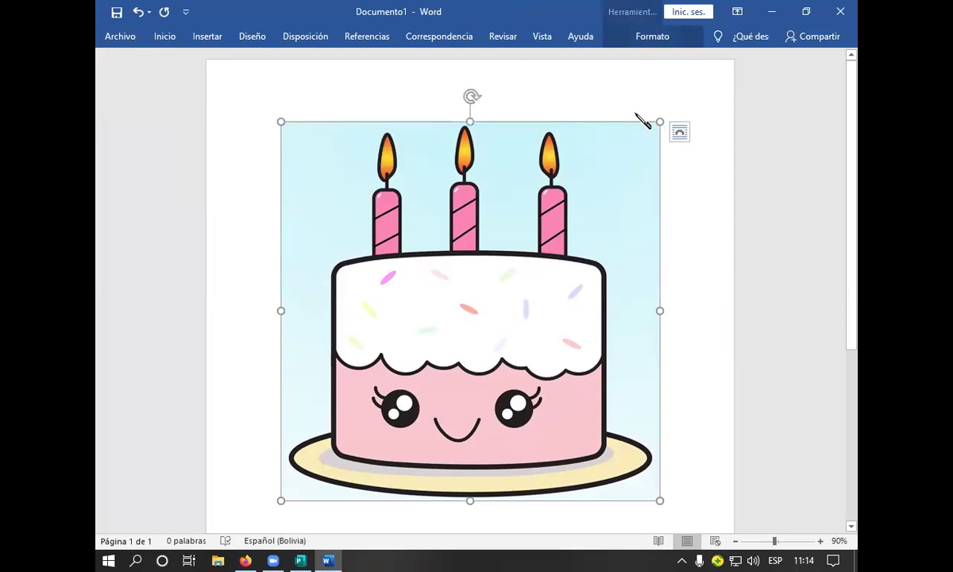
left_click(652, 38)
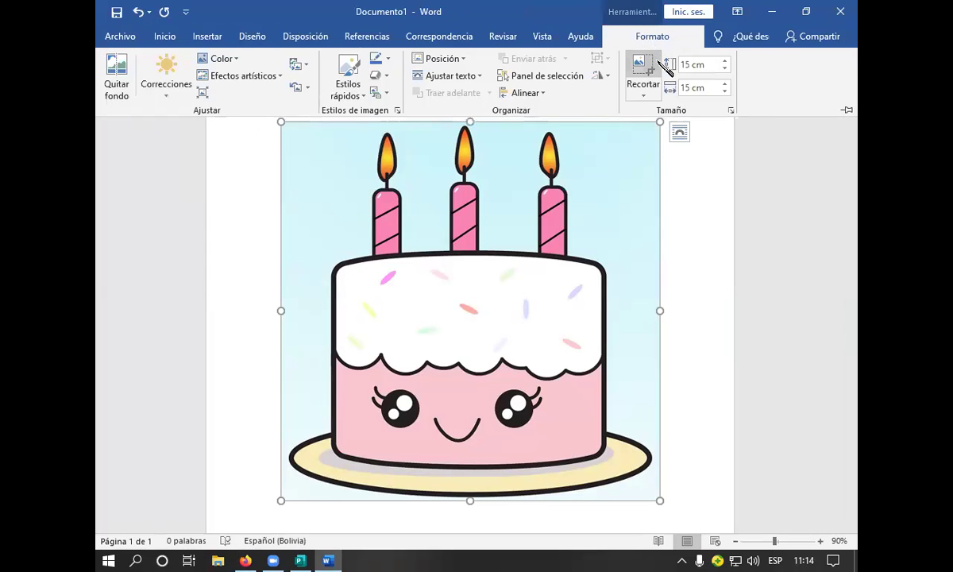
left_click(125, 89)
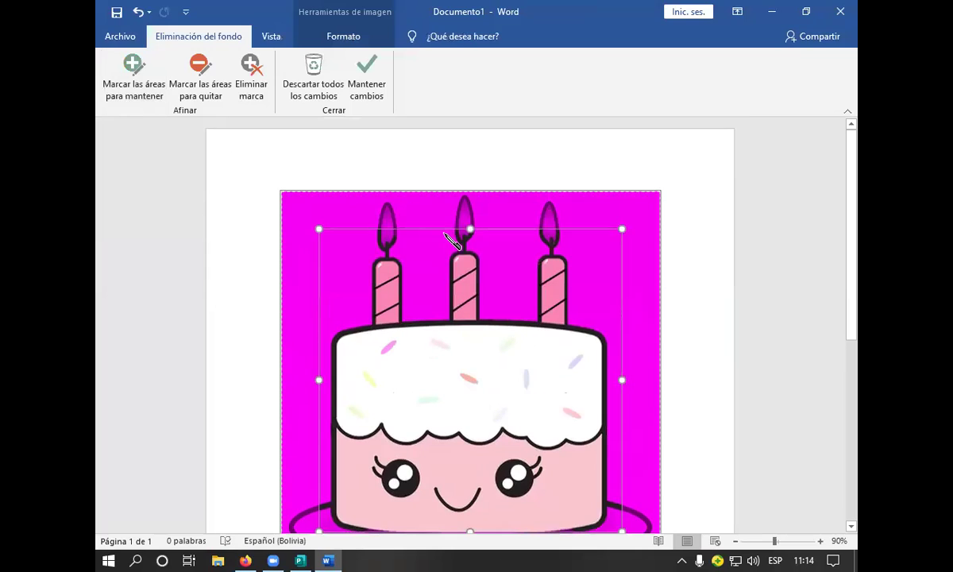
left_click_drag(468, 224, 472, 193)
scroll(513, 278, "down", 3)
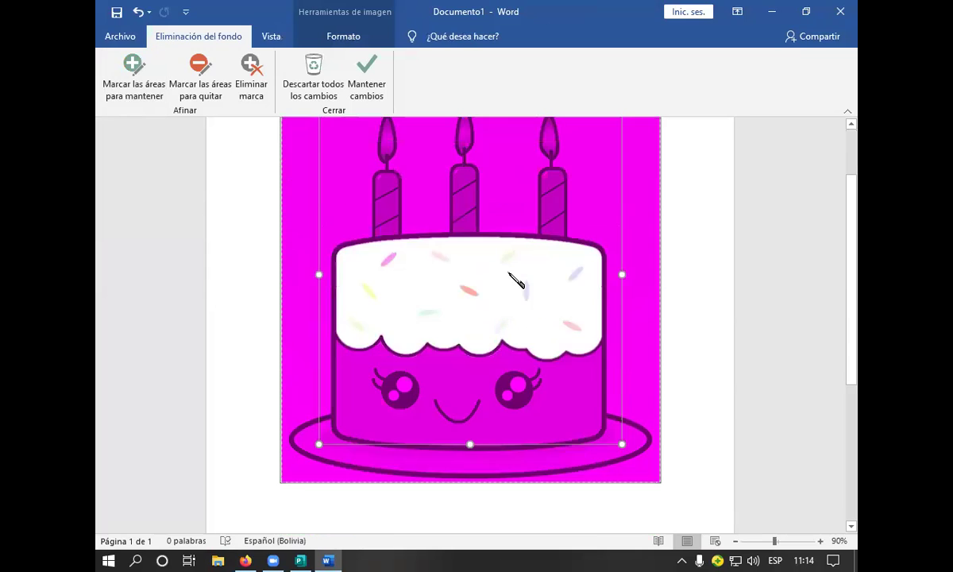
scroll(515, 279, "down", 1)
left_click_drag(468, 409, 469, 440)
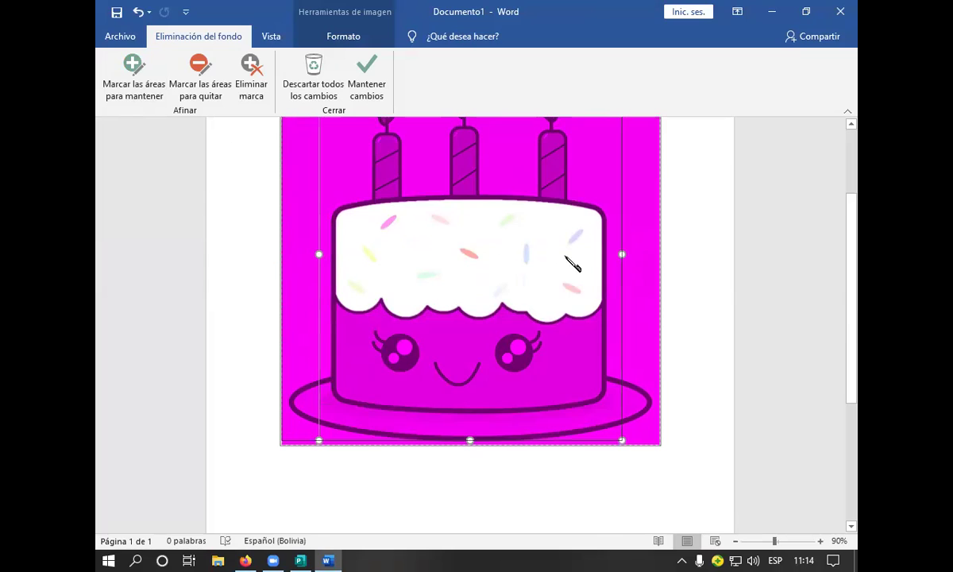
left_click_drag(621, 253, 657, 262)
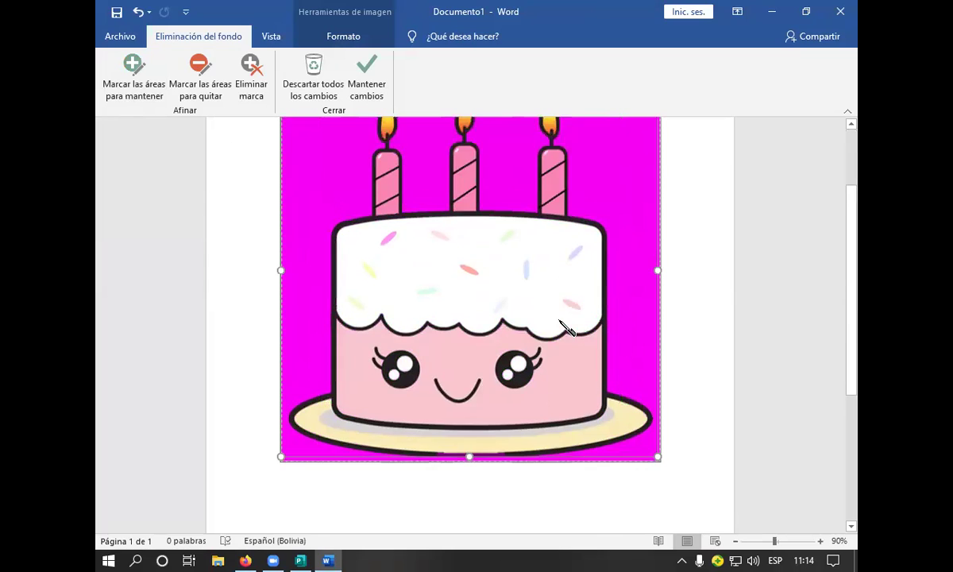
scroll(565, 328, "up", 2)
scroll(566, 328, "down", 2)
scroll(565, 328, "up", 2)
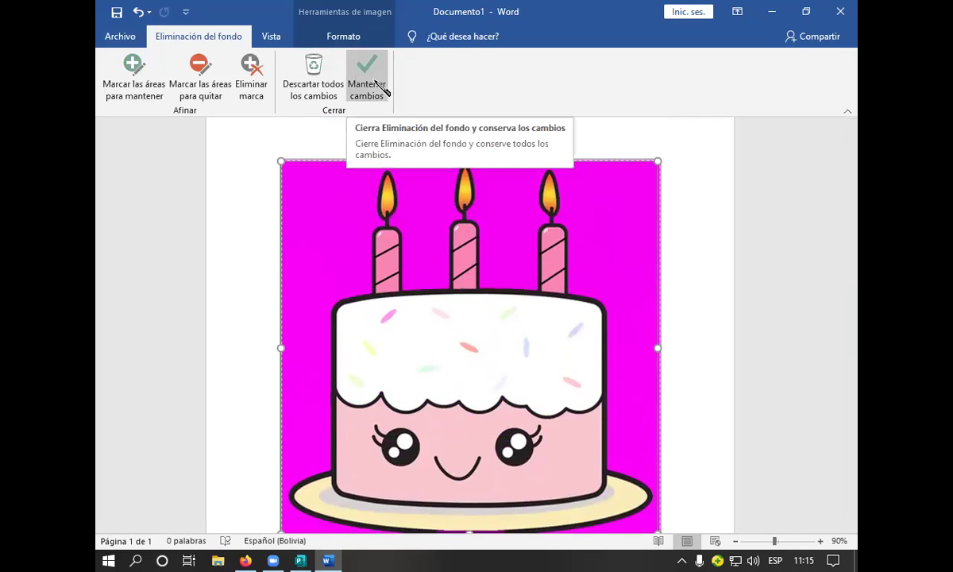
left_click(375, 80)
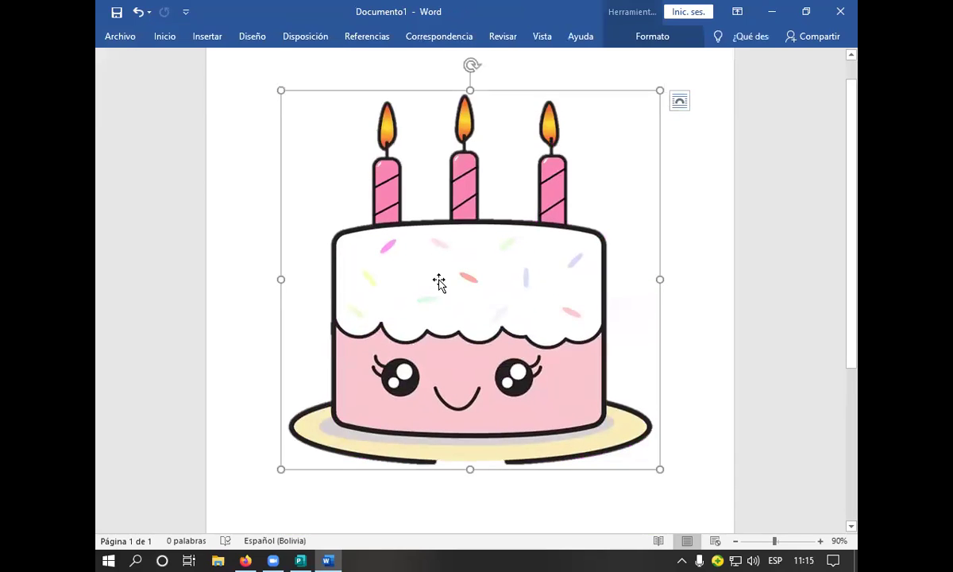
Step: Copy the background-free cake from Word and paste it onto the inside pages of the Publisher card
right_click(445, 286)
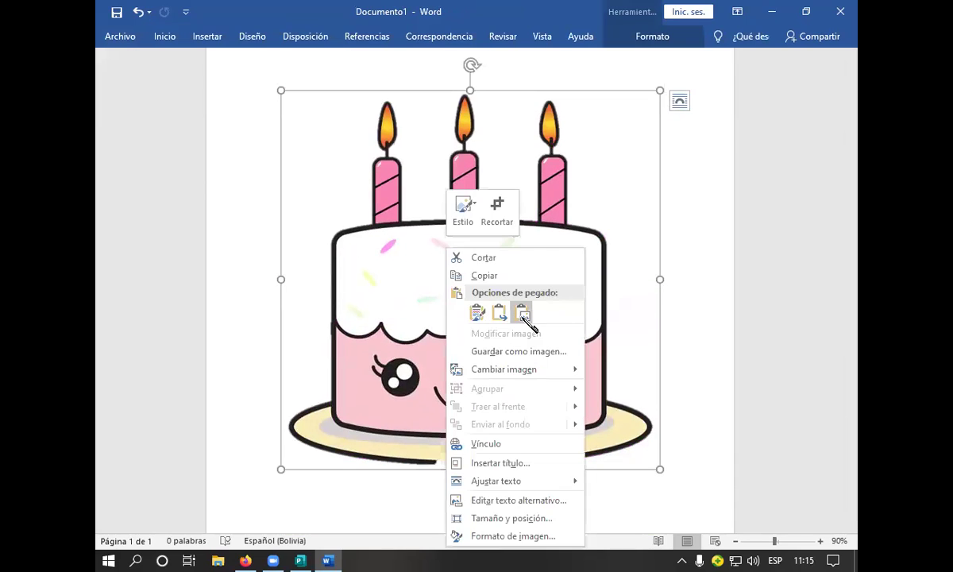
left_click(473, 276)
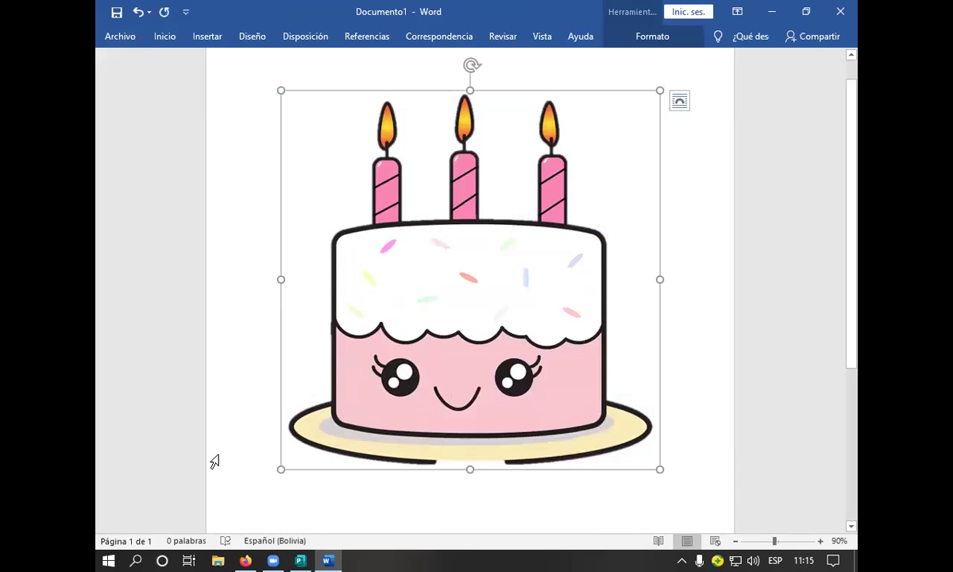
left_click(303, 560)
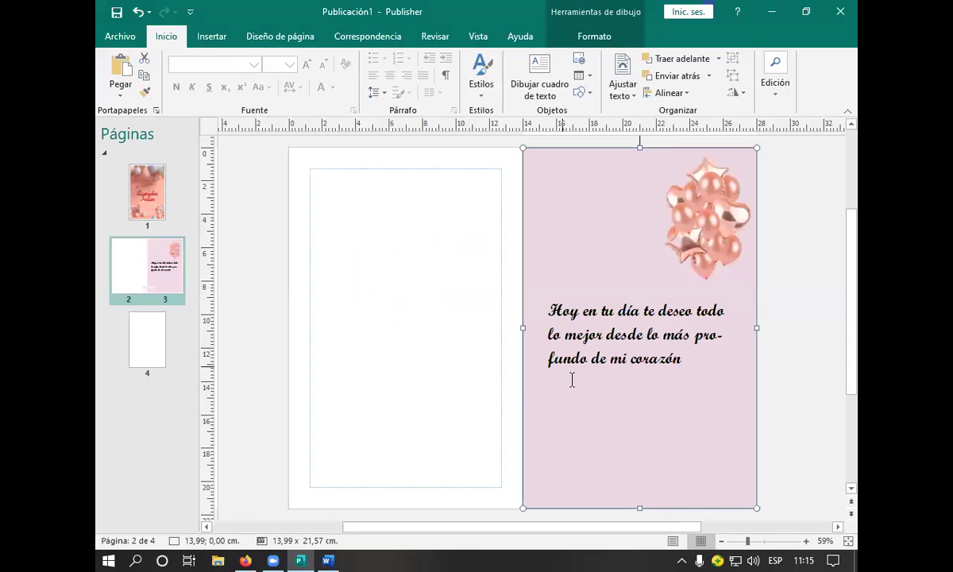
right_click(535, 412)
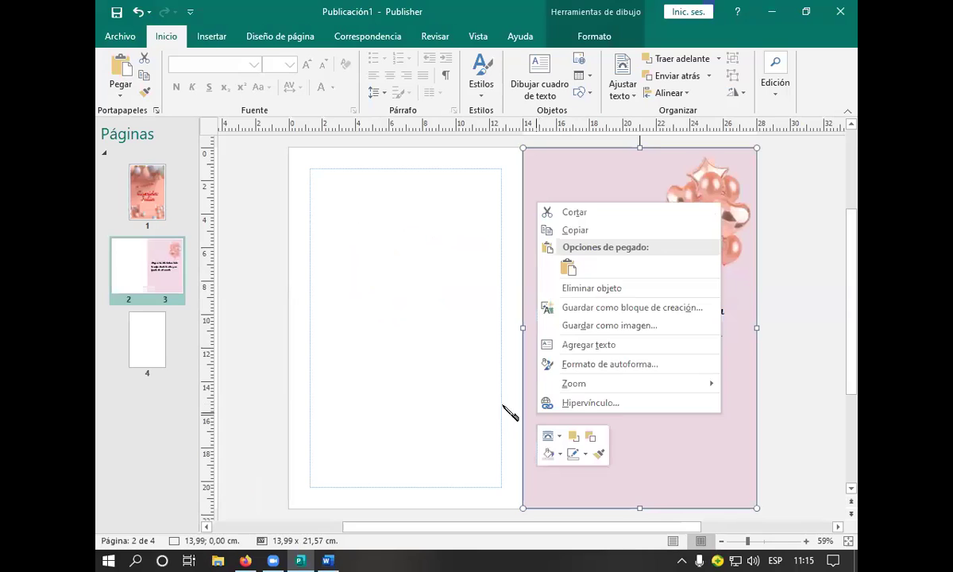
left_click(124, 80)
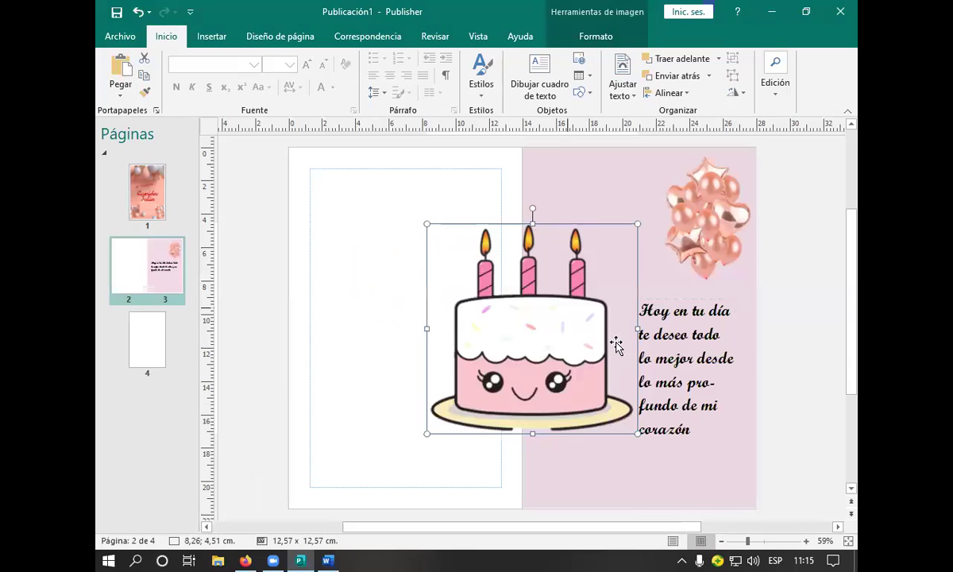
Step: Shrink the cake picture to about 5.53 × 6.48 cm and place it in the lower-left corner of the pink page
left_click_drag(532, 433, 531, 367)
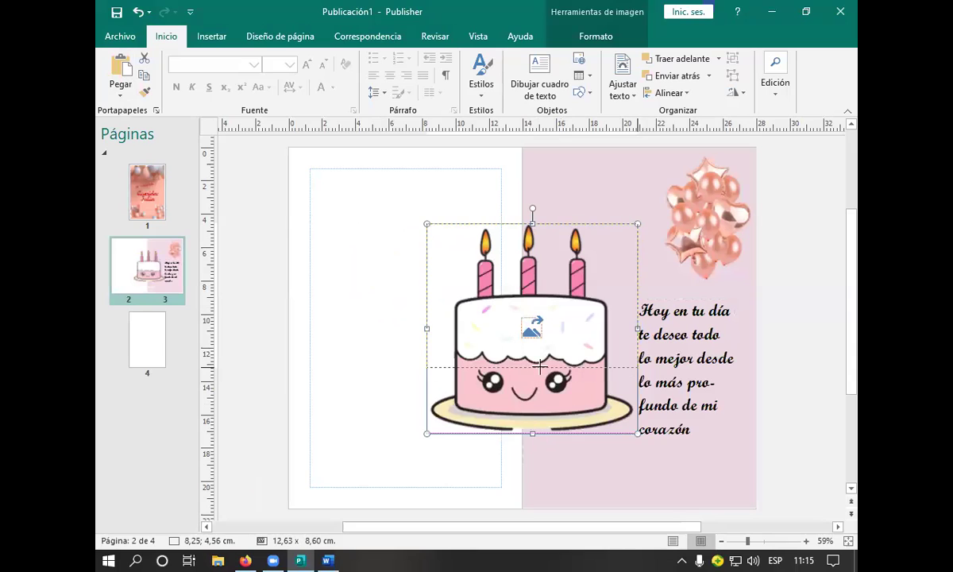
left_click_drag(633, 294, 581, 295)
left_click_drag(429, 296, 468, 296)
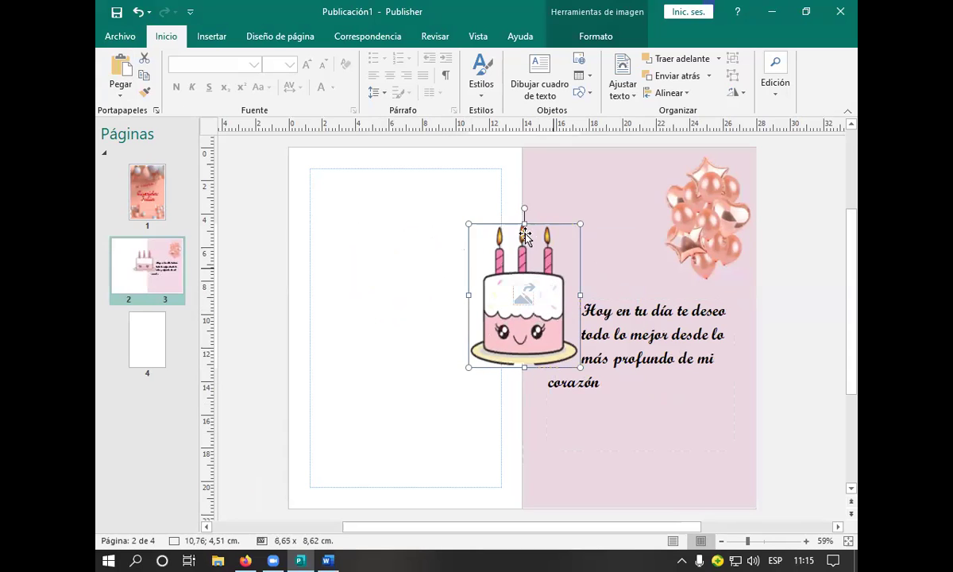
left_click_drag(525, 236, 531, 281)
left_click_drag(578, 331, 560, 332)
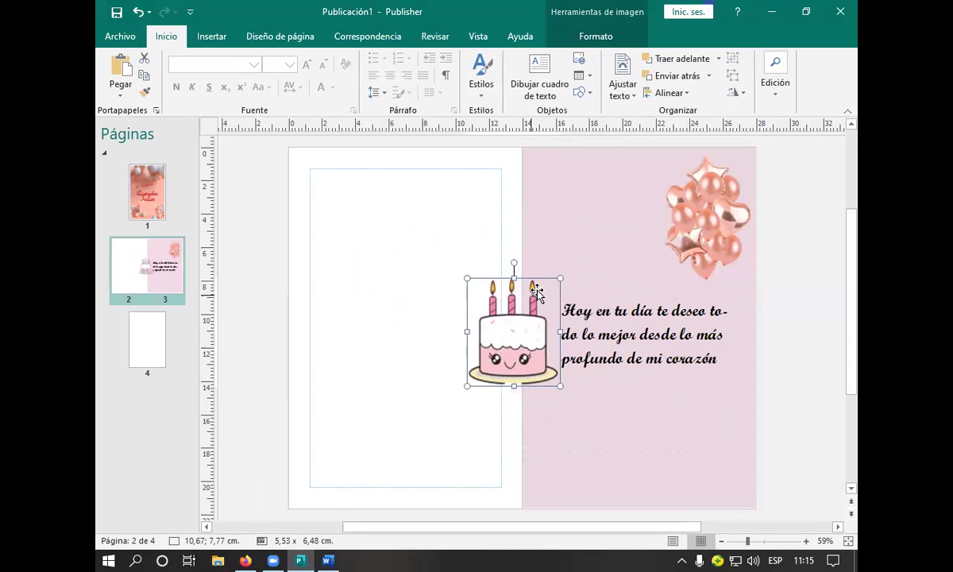
left_click_drag(536, 292, 591, 410)
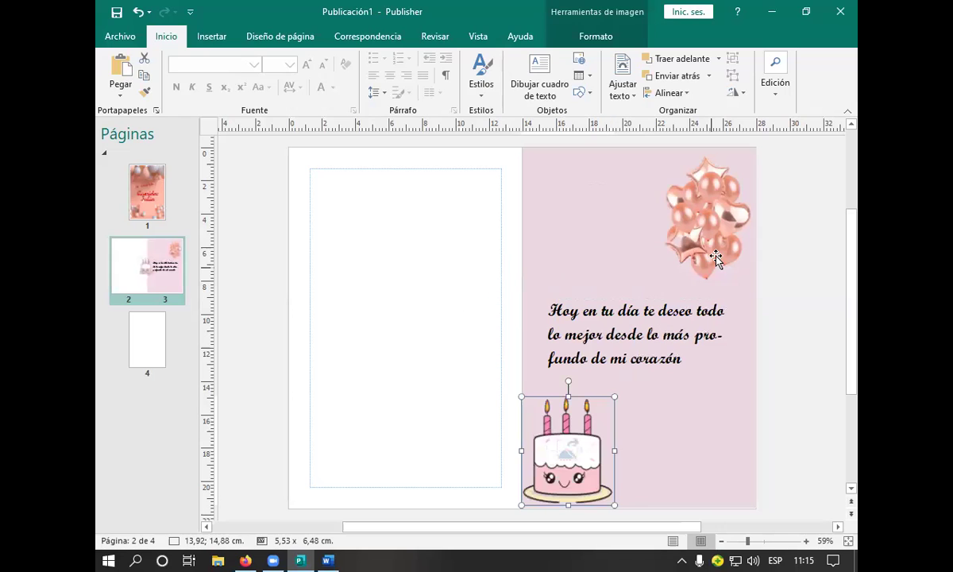
left_click(671, 442)
scroll(730, 355, "up", 1)
scroll(717, 358, "down", 2)
left_click(702, 408)
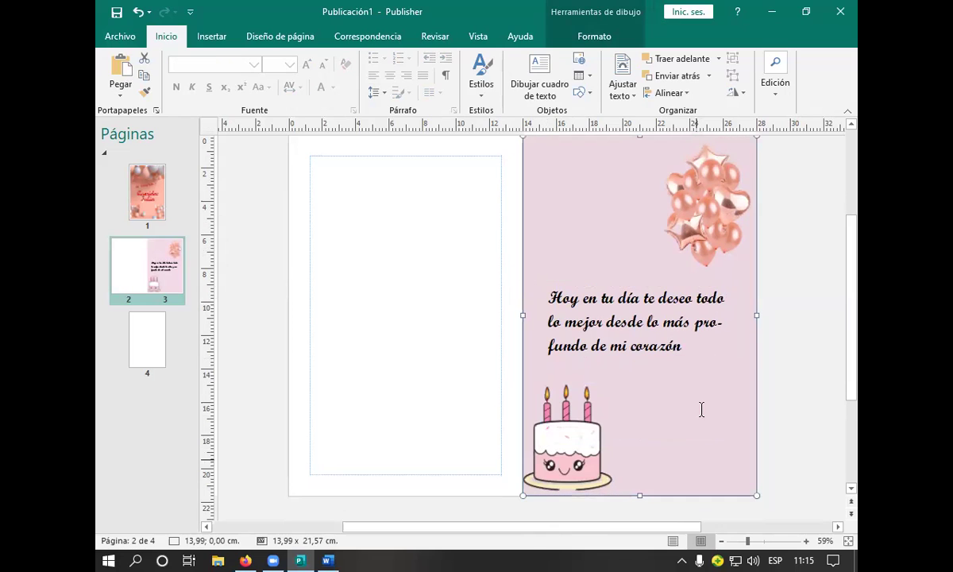
scroll(713, 324, "up", 1)
scroll(713, 324, "up", 1)
scroll(713, 324, "down", 1)
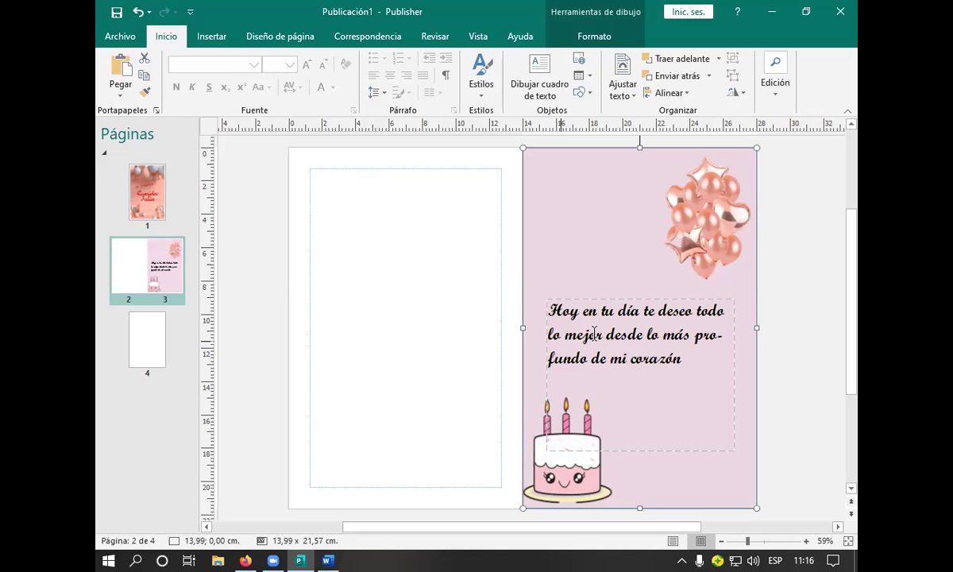
Step: Set the font size of the whole birthday message on the pink page to 26
left_click(561, 308)
left_click_drag(570, 311, 562, 311)
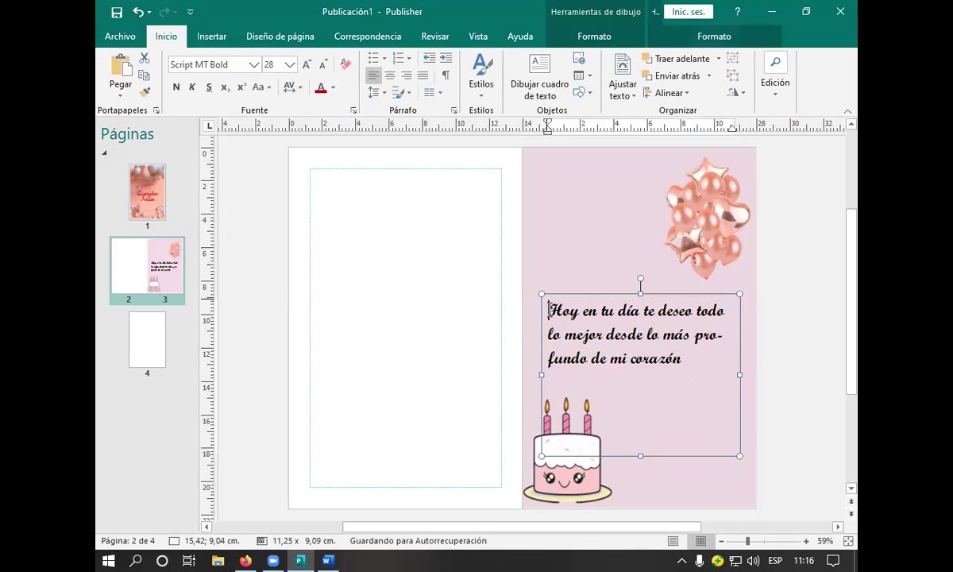
key("ctrl+a")
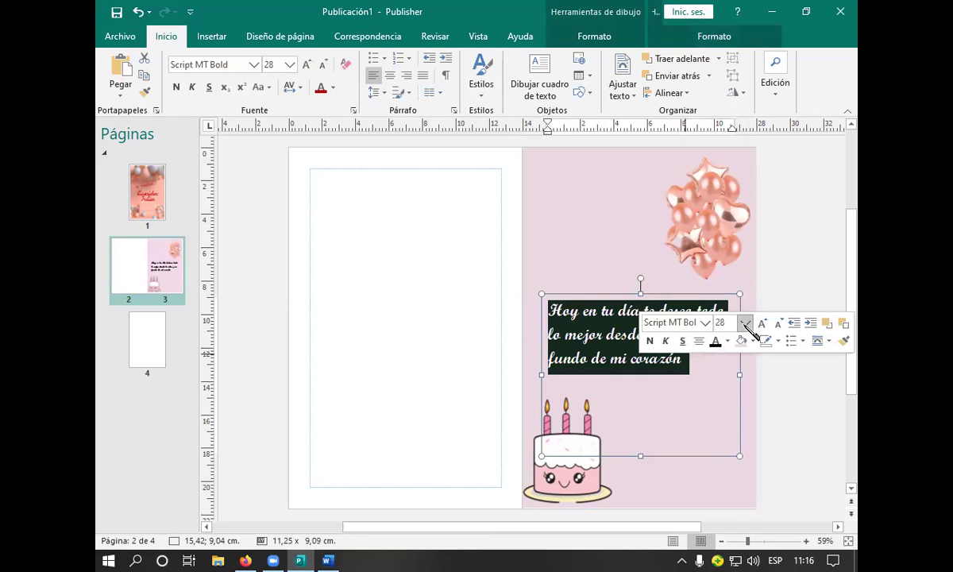
left_click(745, 323)
left_click(721, 249)
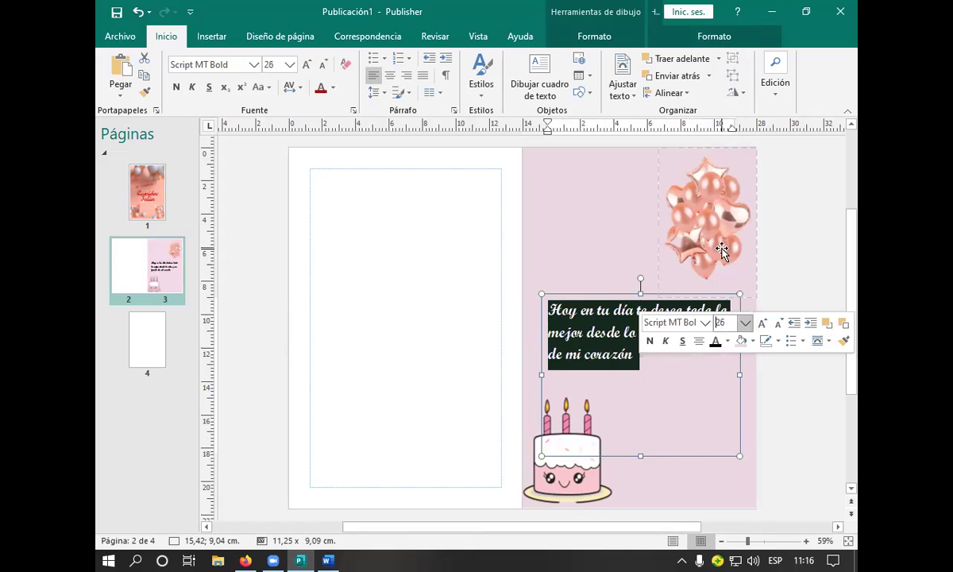
left_click(647, 385)
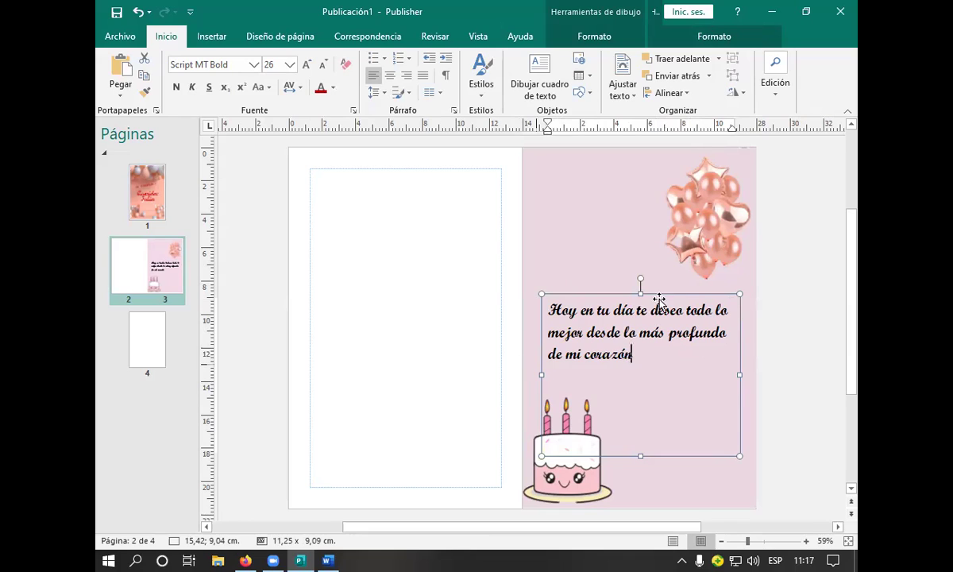
left_click(556, 224)
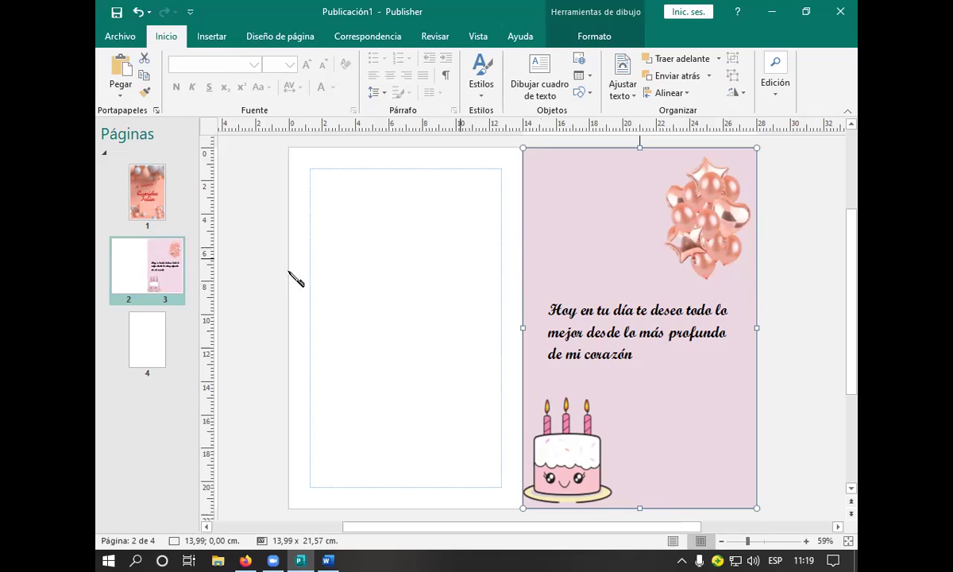
Step: Draw a text box about 9.72 × 7.42 cm on page 4 and set its font to Bookman Old Style
left_click(145, 349)
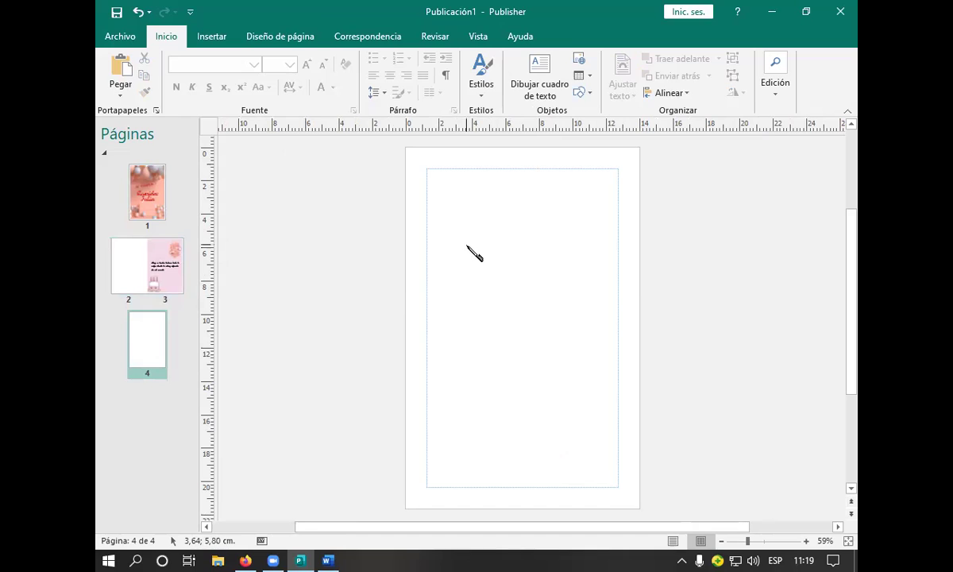
left_click(539, 79)
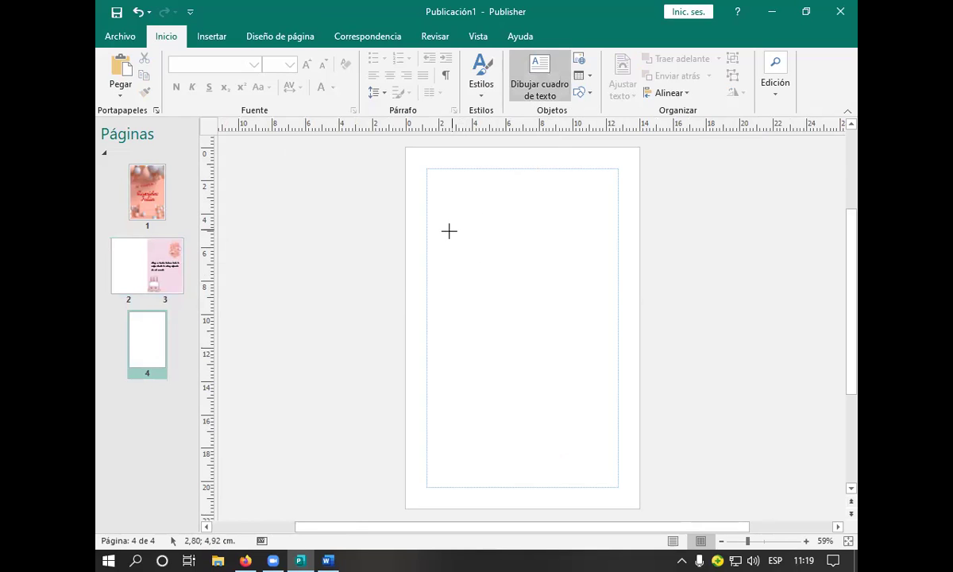
mouse_move(447, 231)
left_mouse_down()
mouse_move(536, 289)
mouse_move(585, 373)
mouse_move(610, 351)
left_mouse_up()
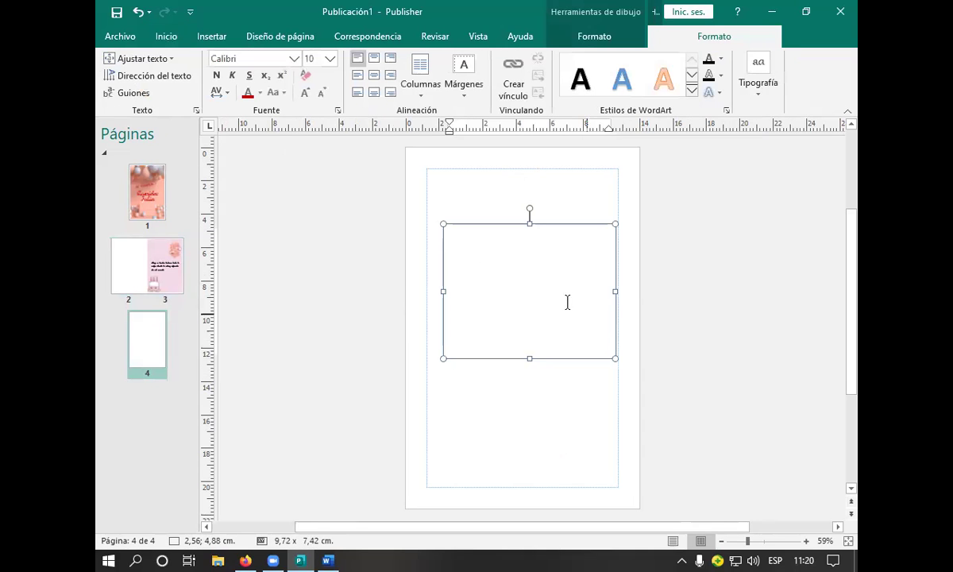
left_click(293, 58)
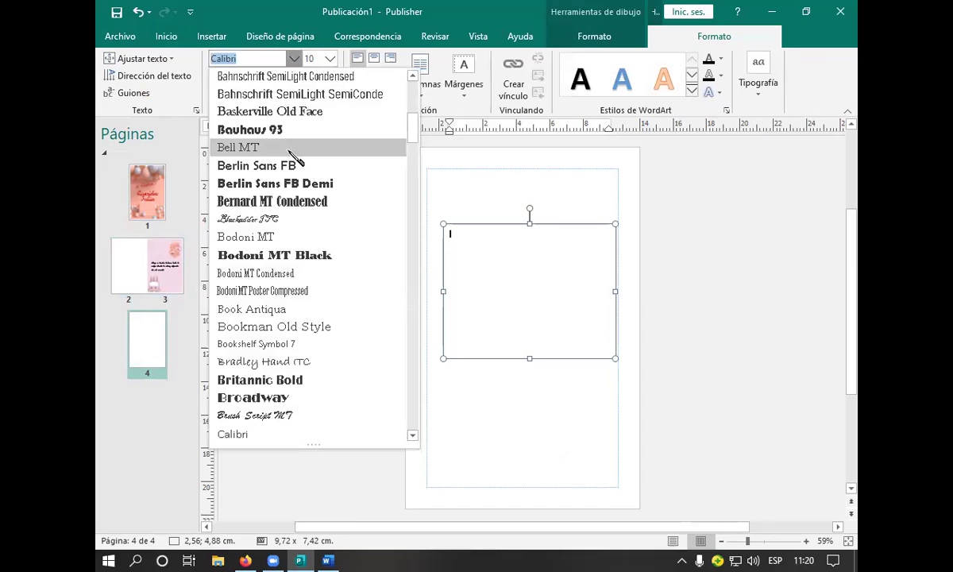
left_click(301, 326)
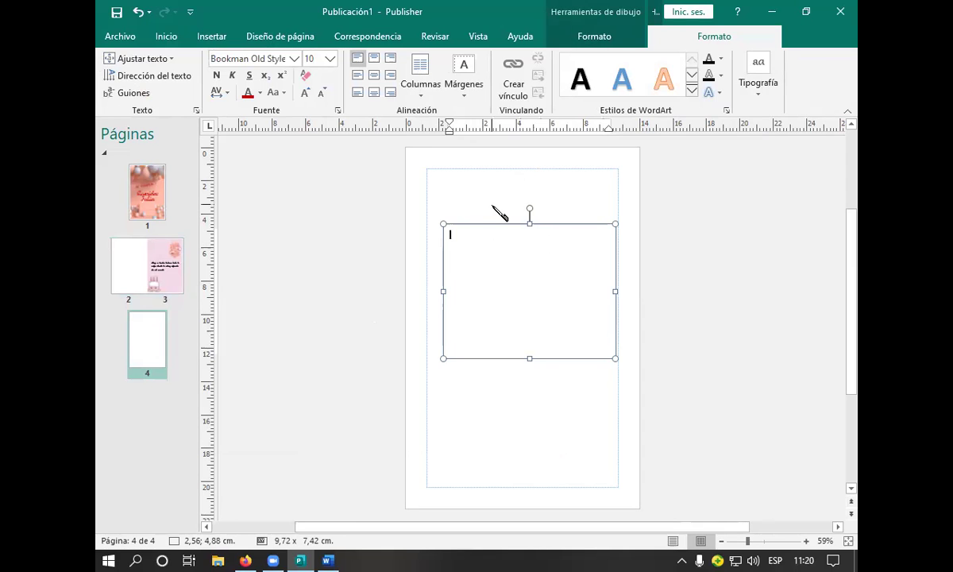
Step: Enter the text "Creaciones D.C" in the text box on page 4
key("Caps_Lock")
type("C")
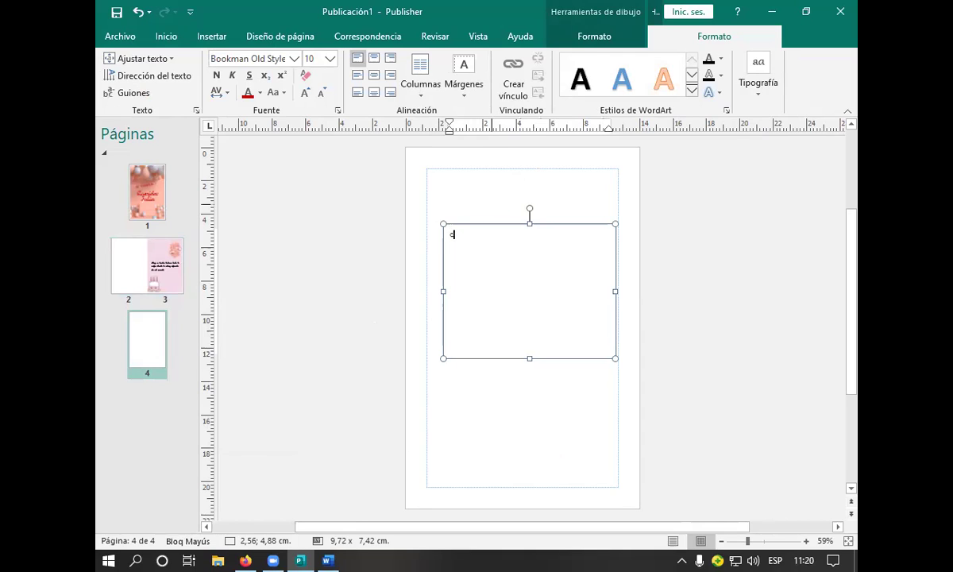
key("Caps_Lock")
type("reaciones")
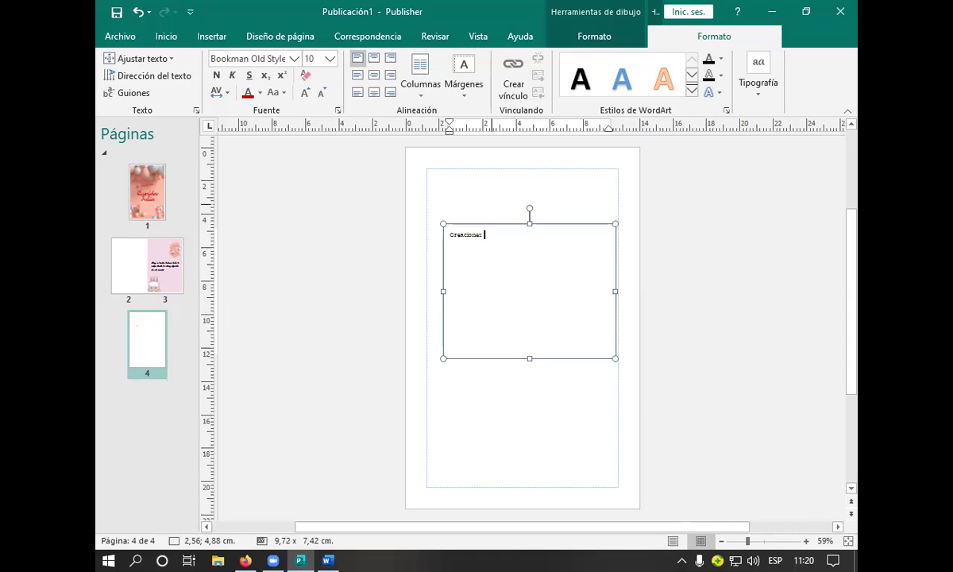
type("c")
key("BackSpace")
key("Caps_Lock")
type("D.S")
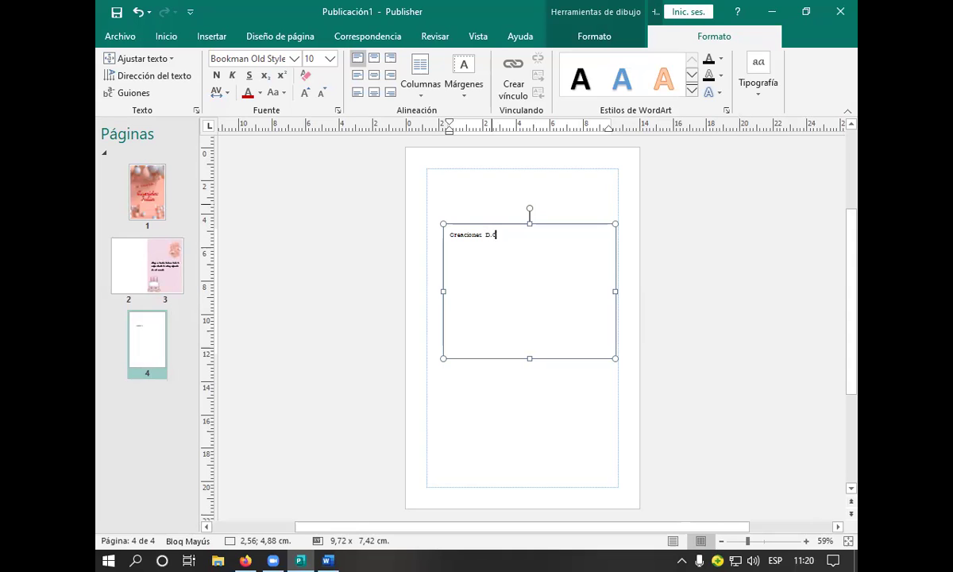
Step: Set the font size of the "Creaciones D.C" text to 32
triple_click(455, 240)
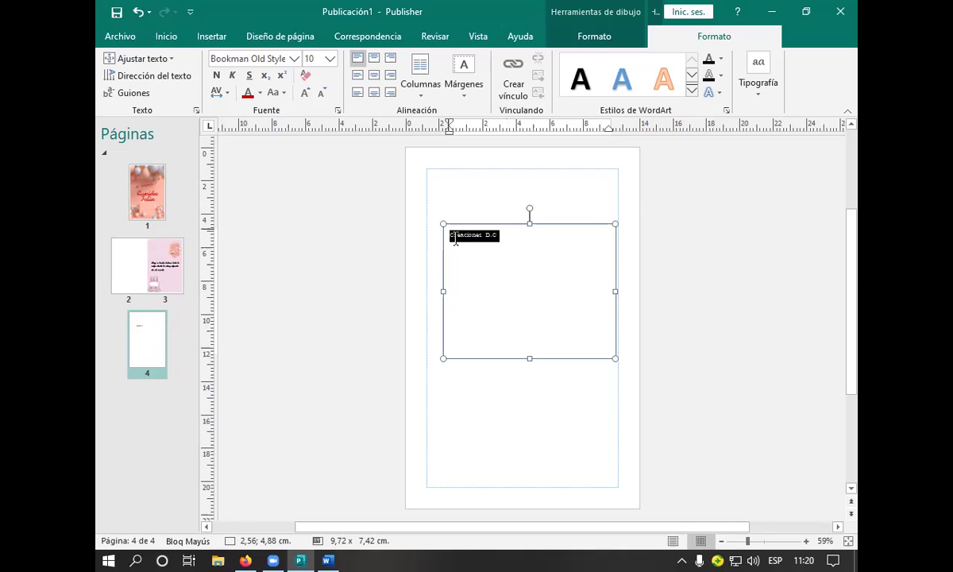
left_click(329, 59)
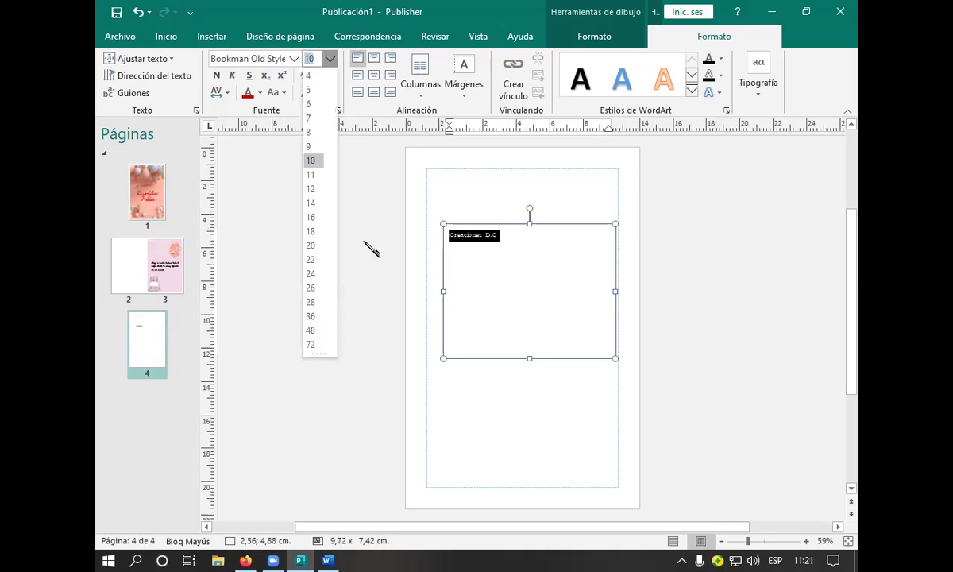
left_click(317, 303)
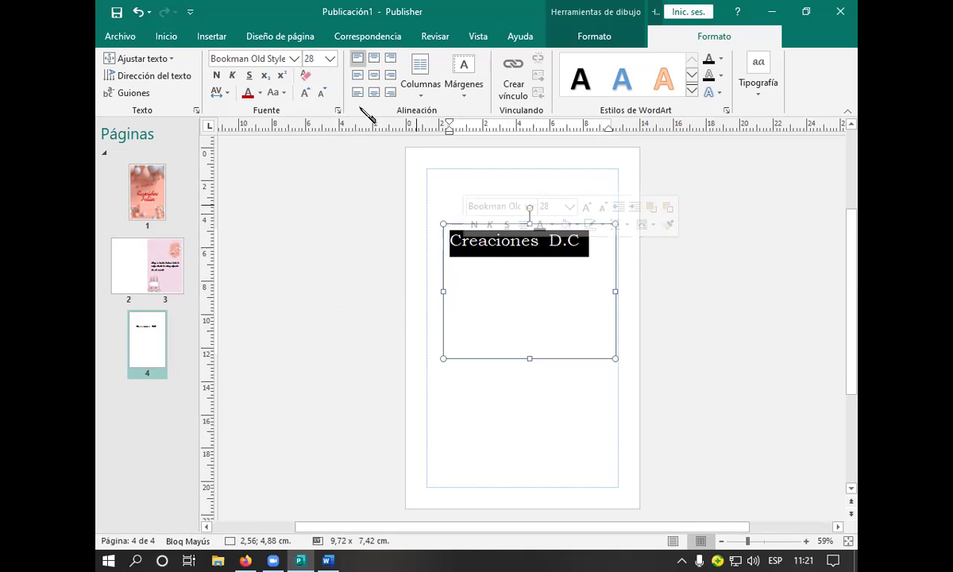
left_click(312, 58)
key("BackSpace")
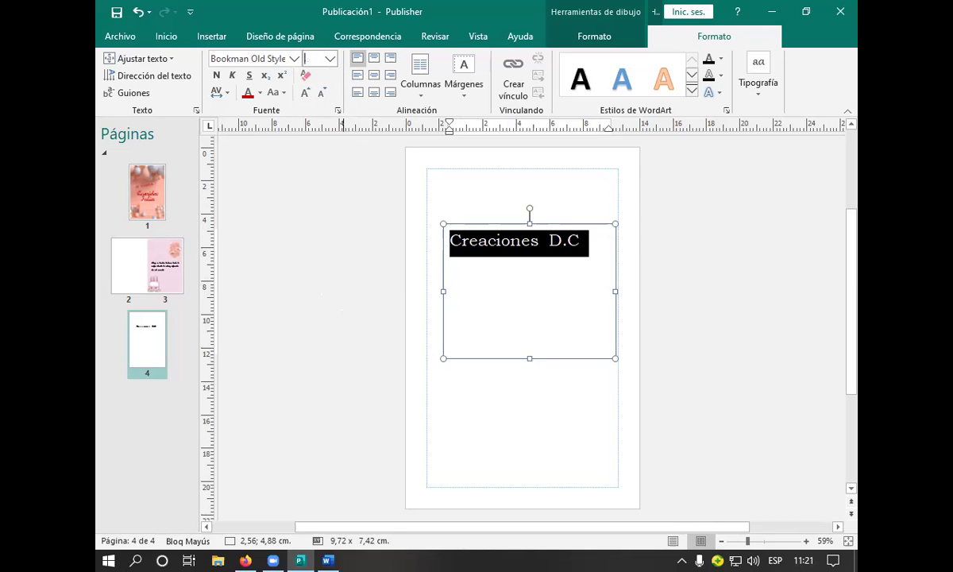
type("32")
key("Return")
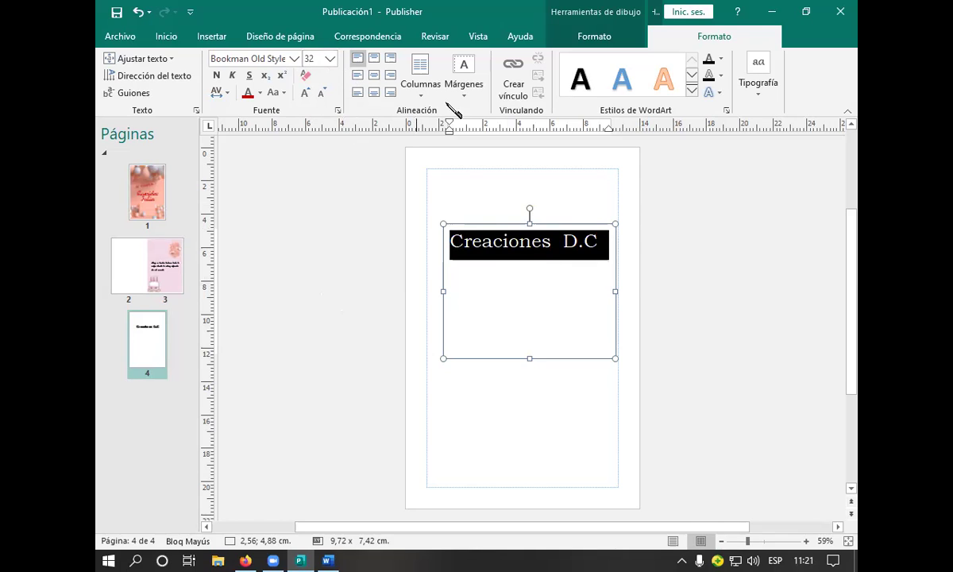
left_click(599, 247)
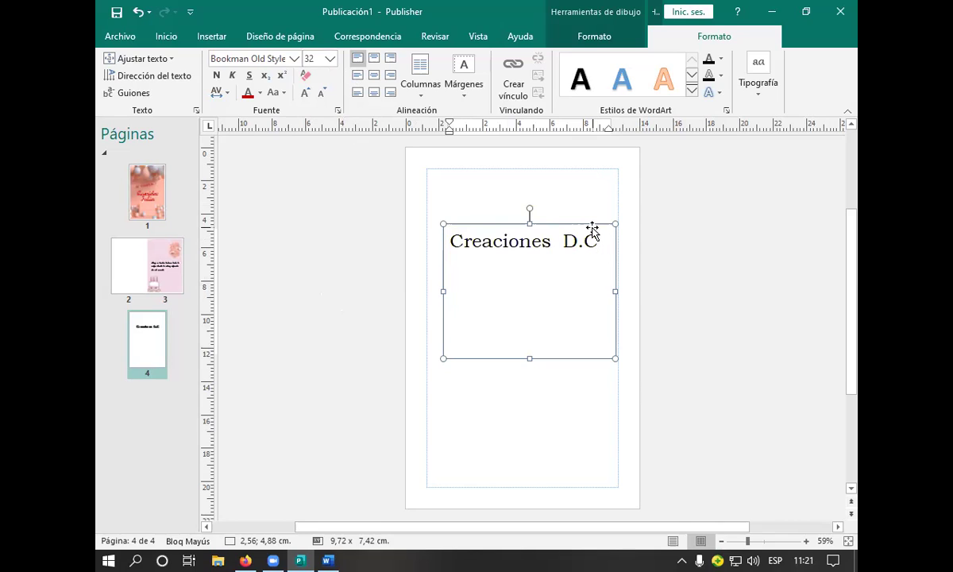
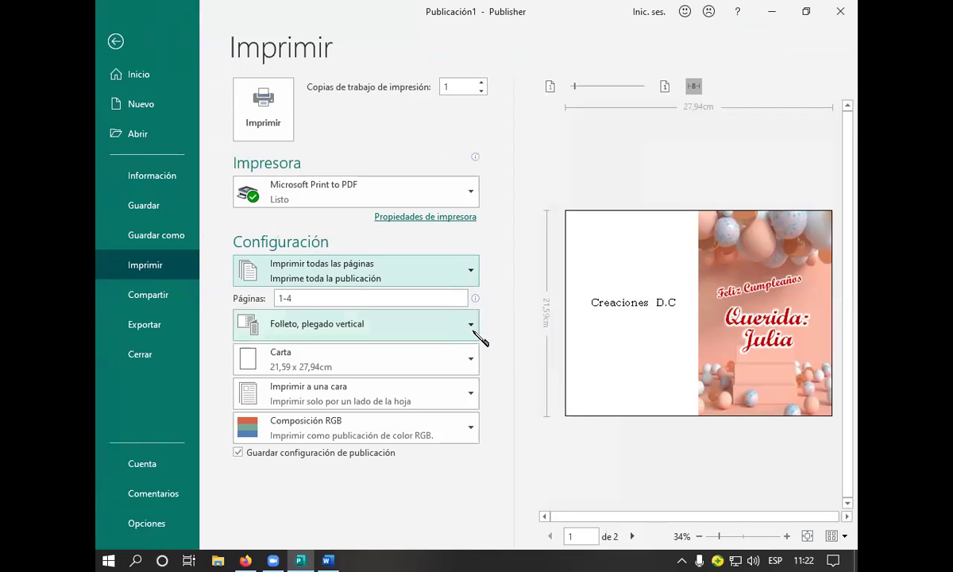
Step: Set the print layout to "Plegado horizontal, un cuarto de hoja"
left_click(474, 331)
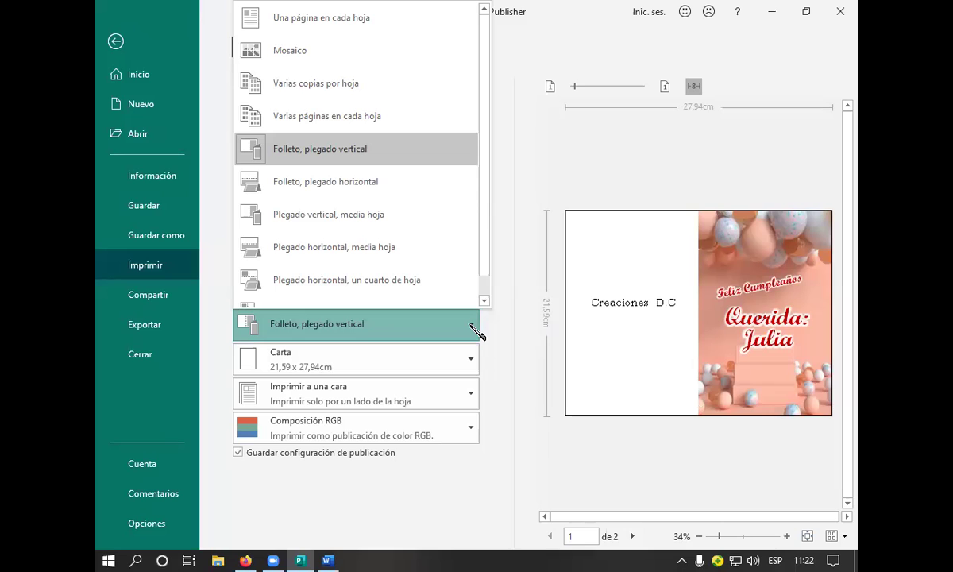
left_click(397, 280)
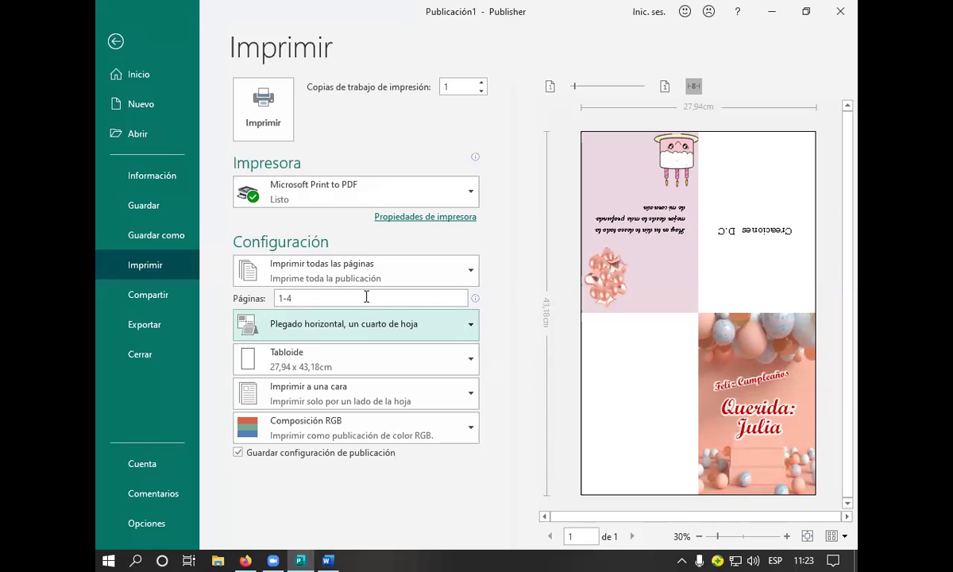
left_click(393, 302)
left_click(405, 322)
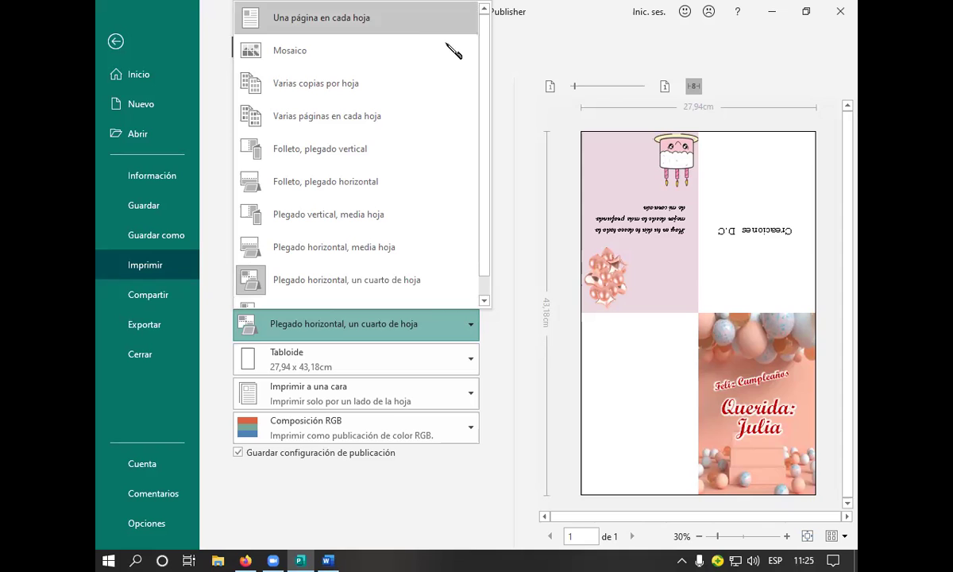
Step: Start saving the publication to the Escritorio folder and create a new folder there
left_click(178, 235)
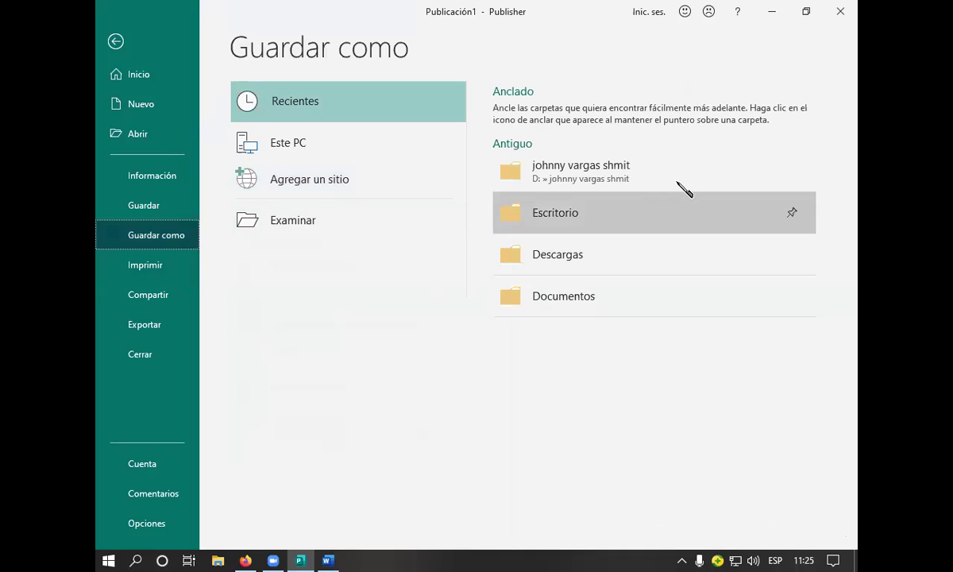
left_click(520, 230)
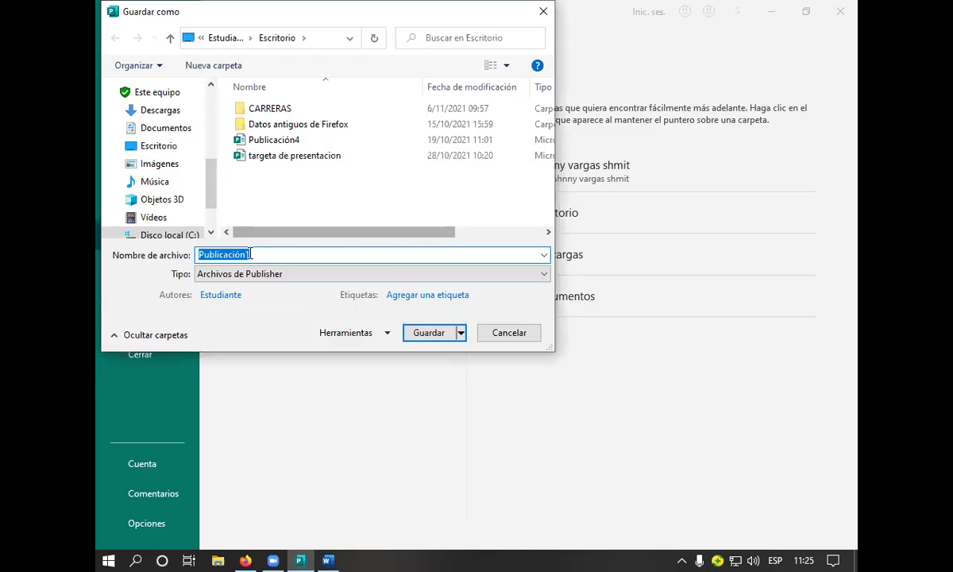
left_click(214, 66)
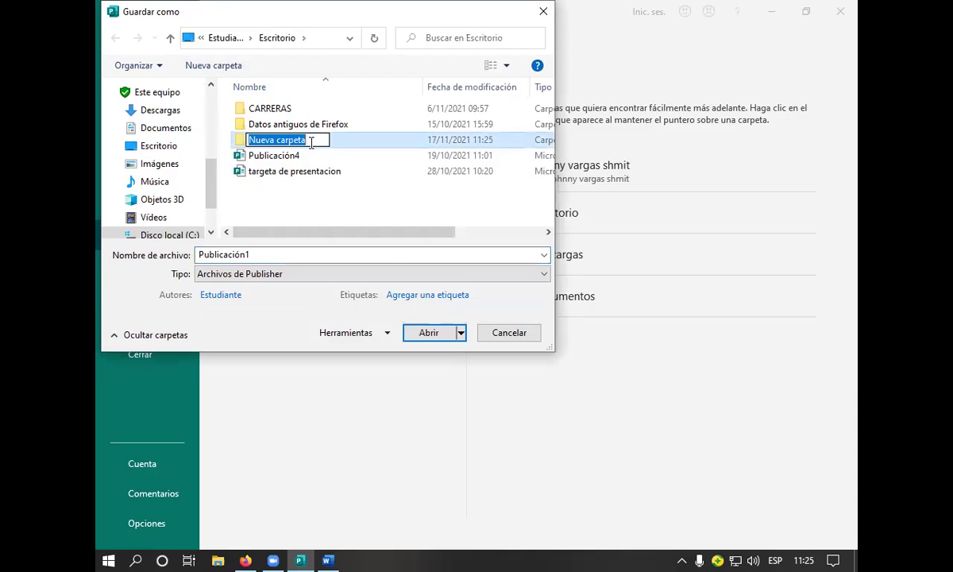
key("Return")
Step: Create a new folder in the Estudiante user folder and name it with the student's first name
key("alt+Up")
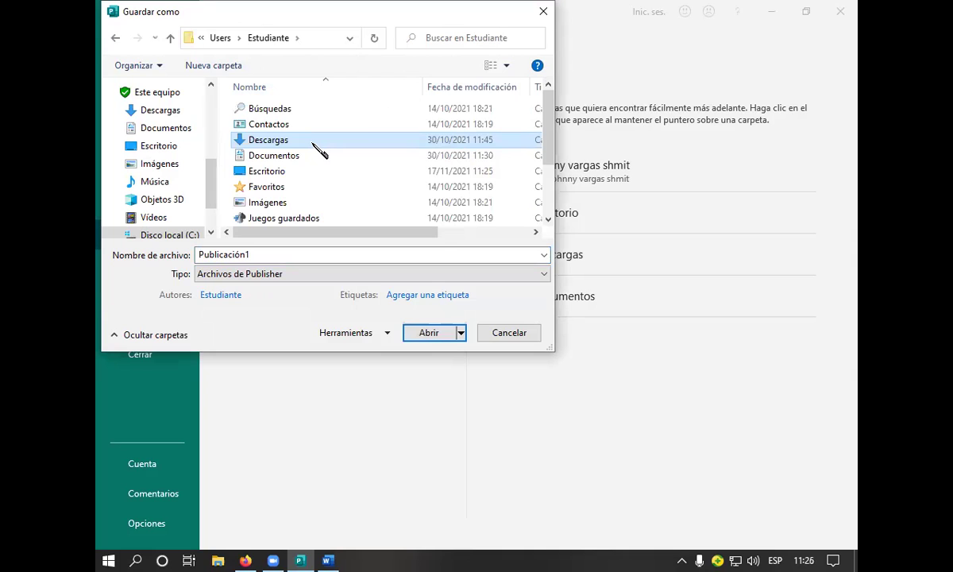
left_click(843, 397)
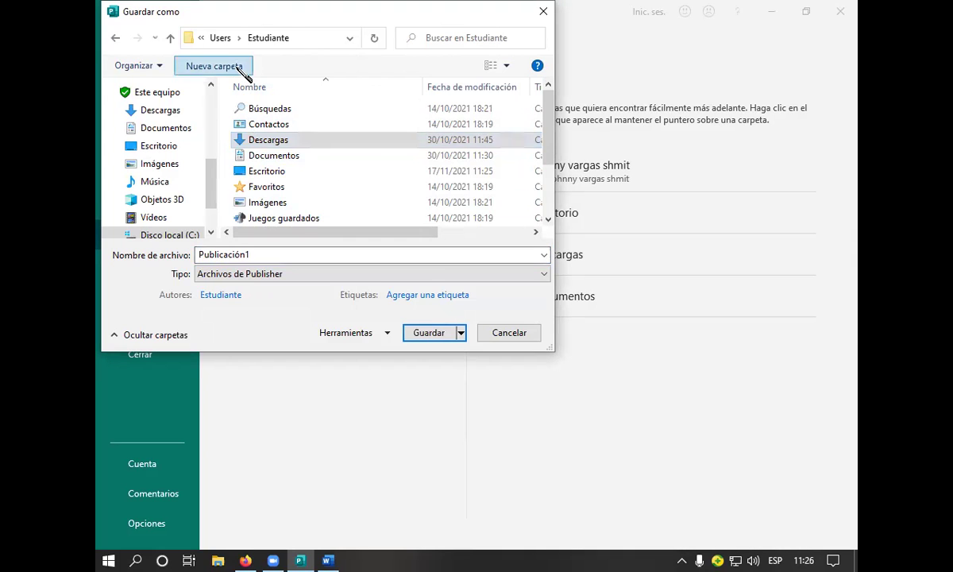
left_click(246, 68)
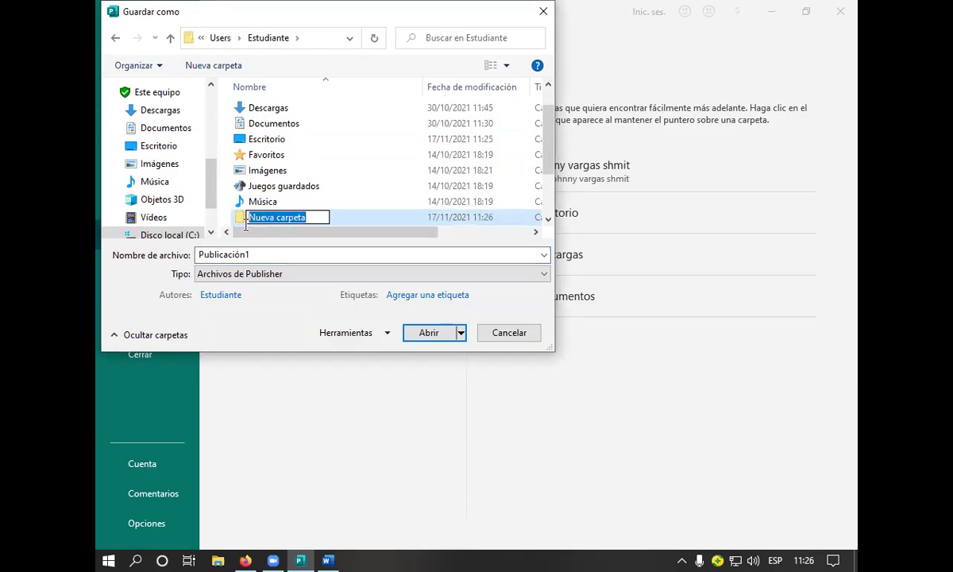
key("BackSpace")
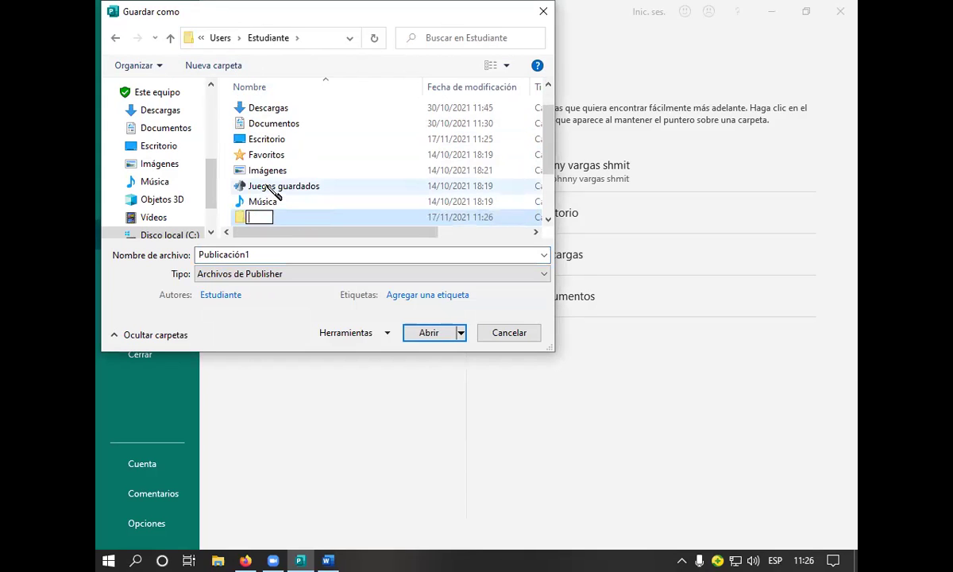
type("Daniela")
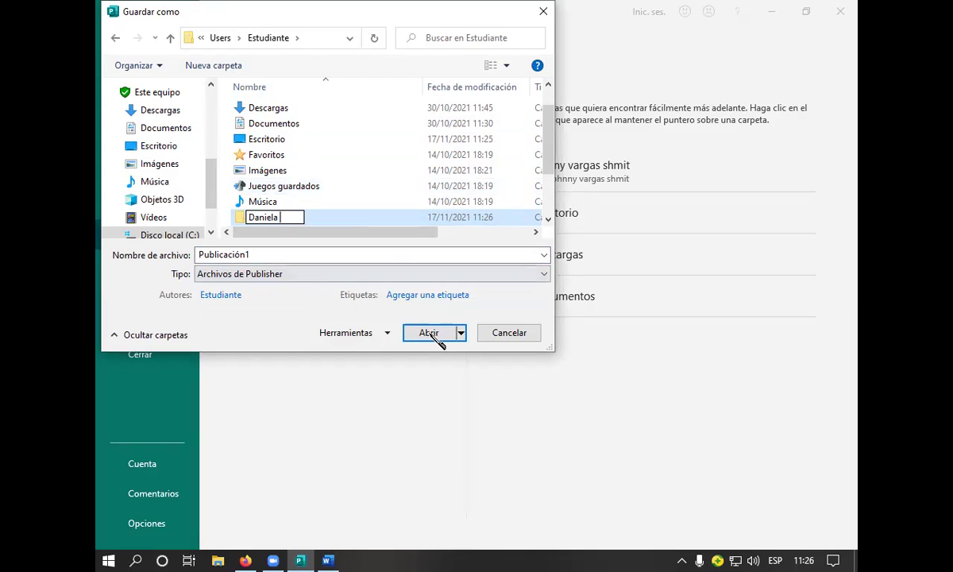
left_click(460, 335)
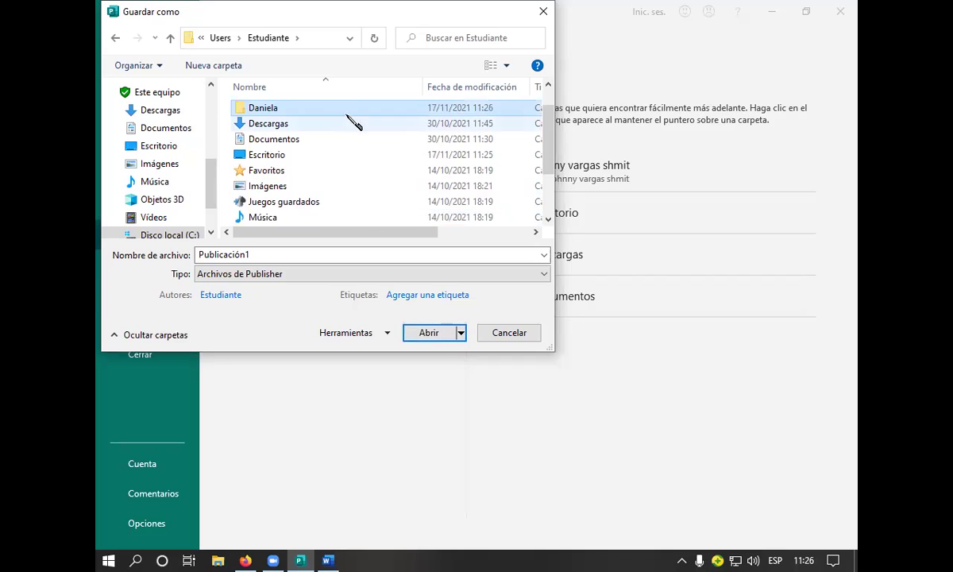
Step: Open the new folder and save the publication in it as Publicación1
left_click(356, 110)
left_click(359, 111)
left_click(359, 111)
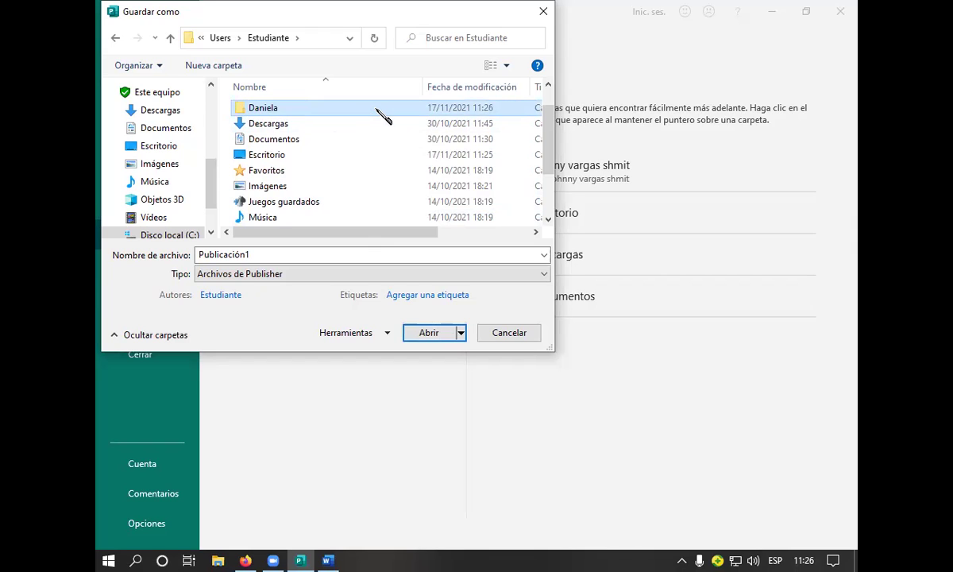
left_click(435, 333)
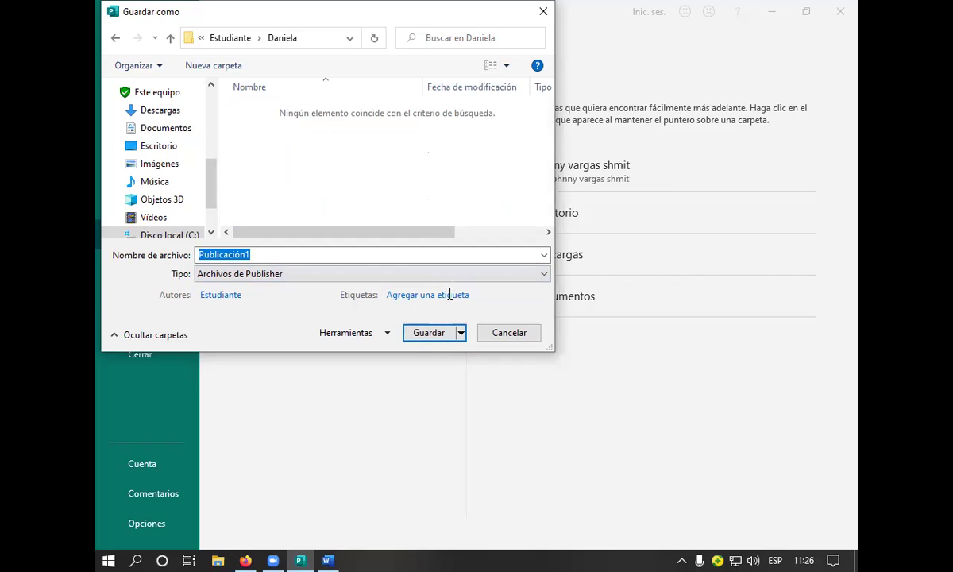
left_click(435, 333)
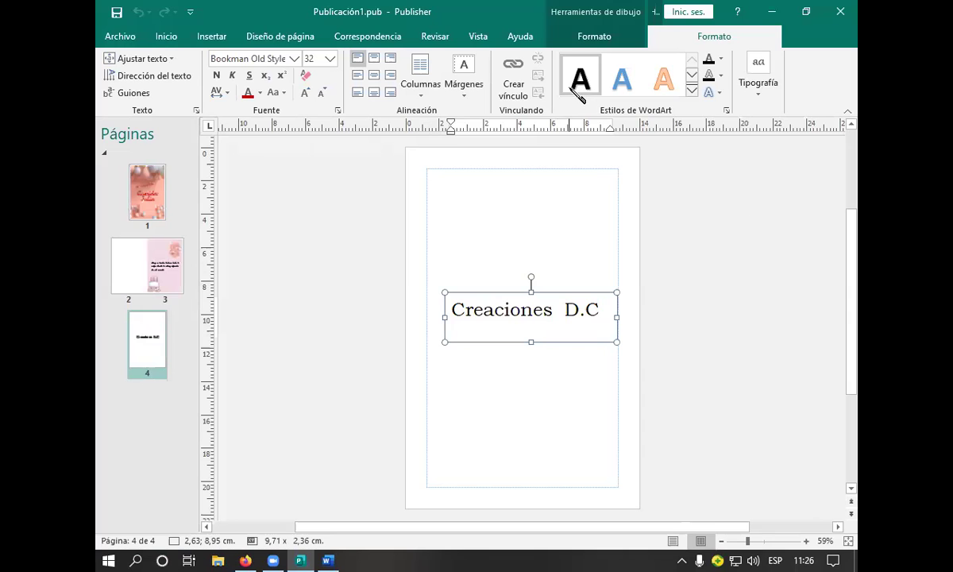
Step: Look for the saved publication's folder in File Explorer, checking Escritorio, Documentos, Disco local (C:) and DATOS (D:)
left_click(362, 445)
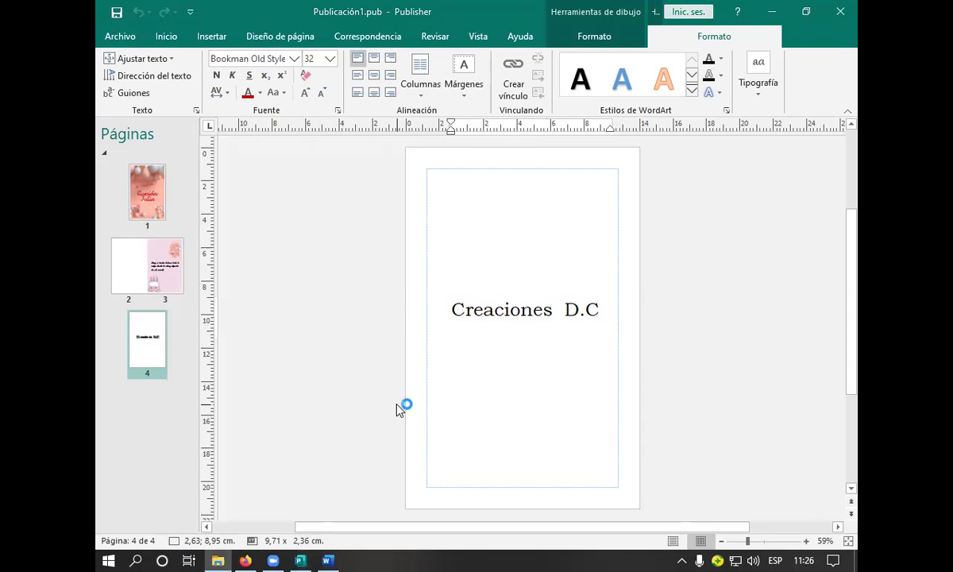
key("super+e")
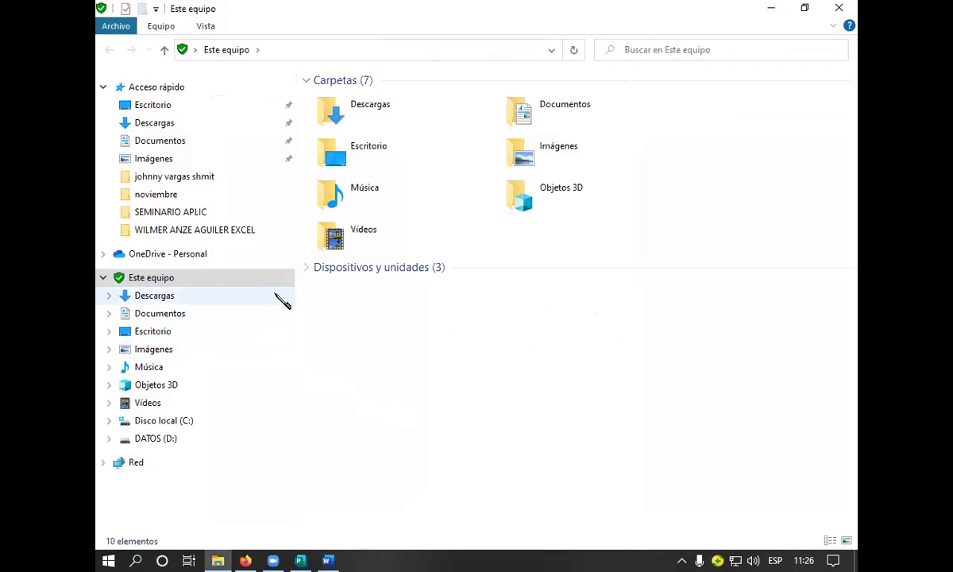
left_click(251, 331)
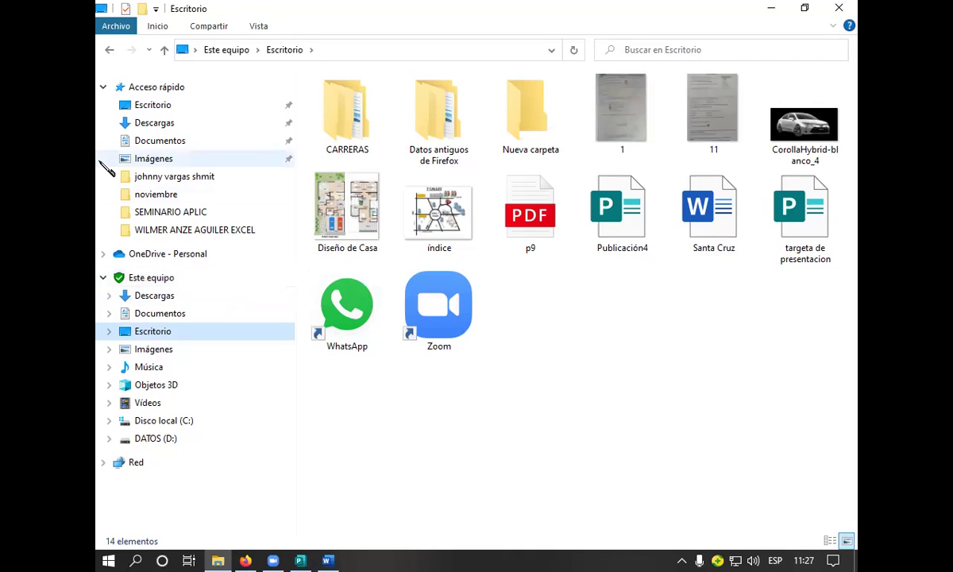
left_click(163, 143)
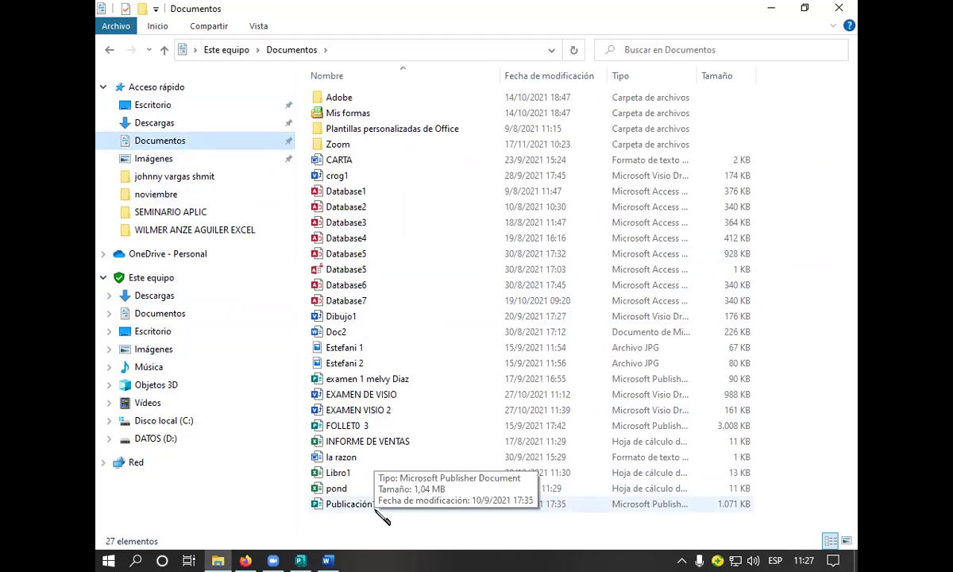
left_click(169, 425)
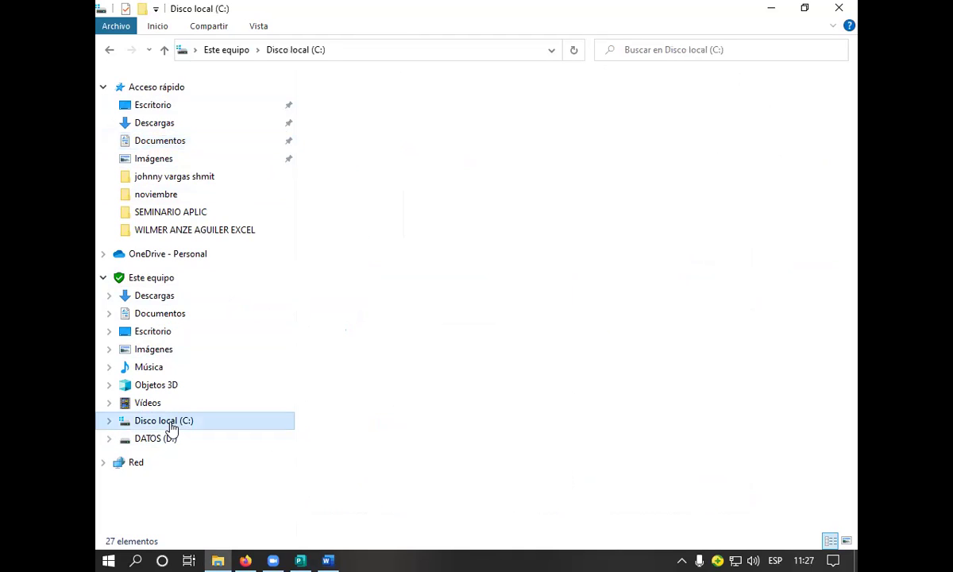
left_click(164, 441)
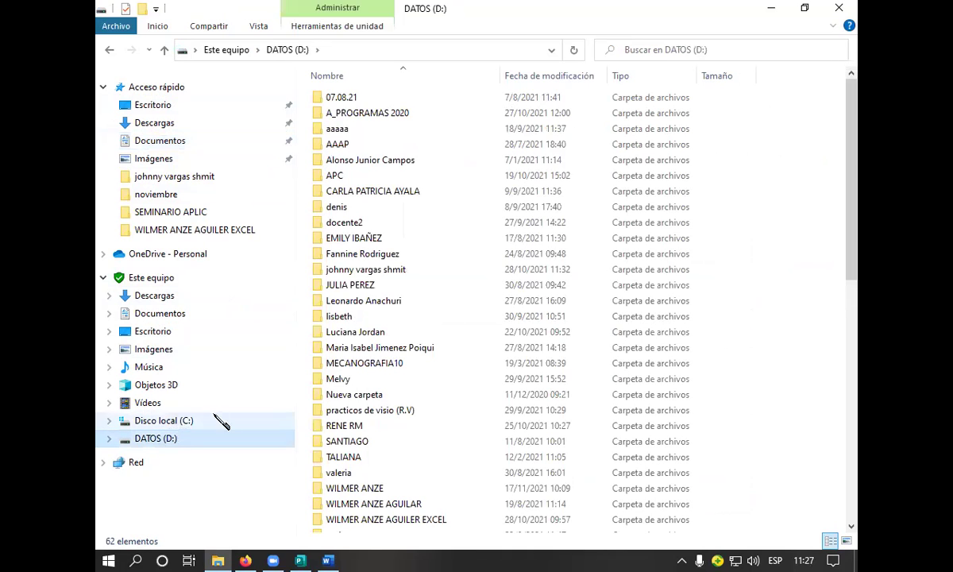
scroll(439, 384, "down", 4)
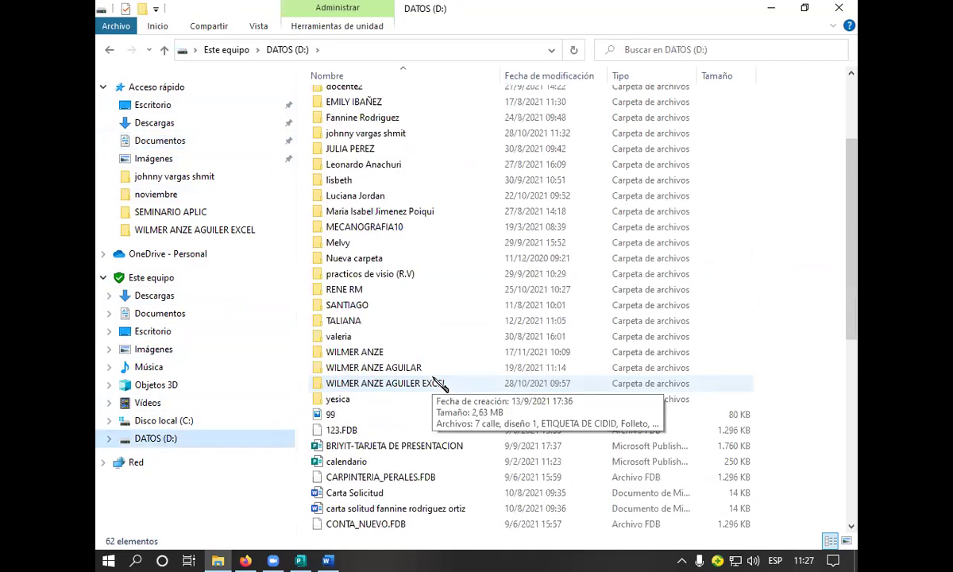
scroll(441, 383, "down", 7)
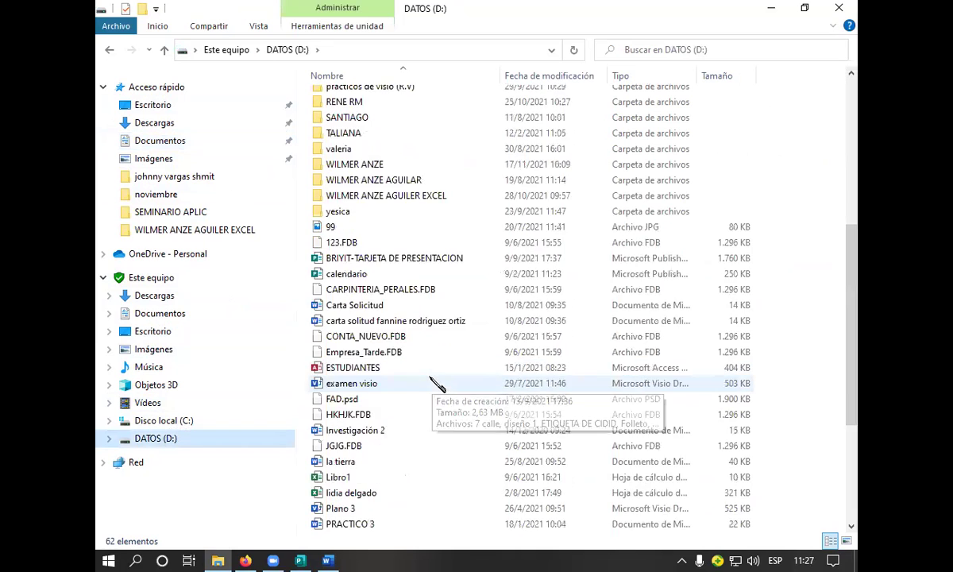
scroll(429, 383, "up", 11)
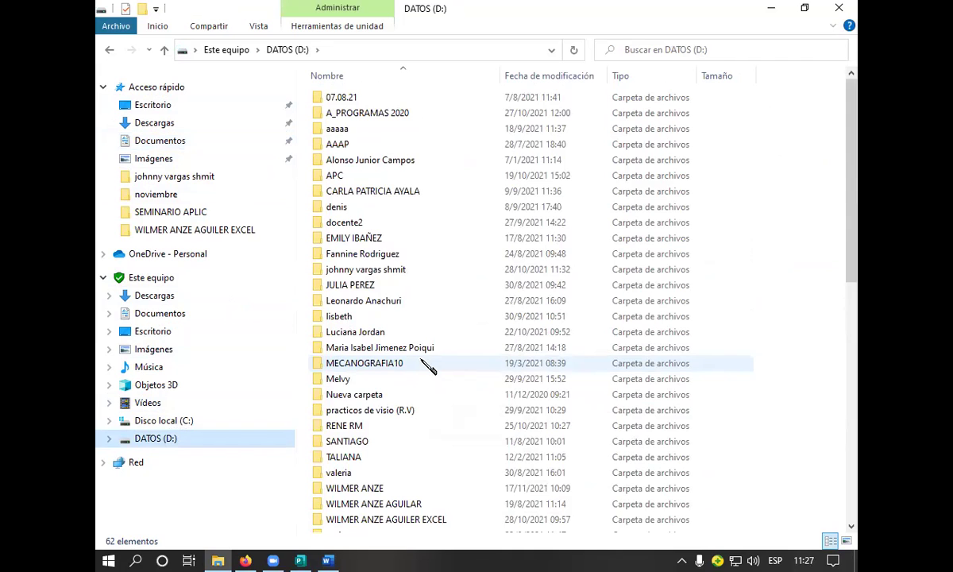
scroll(429, 366, "down", 1)
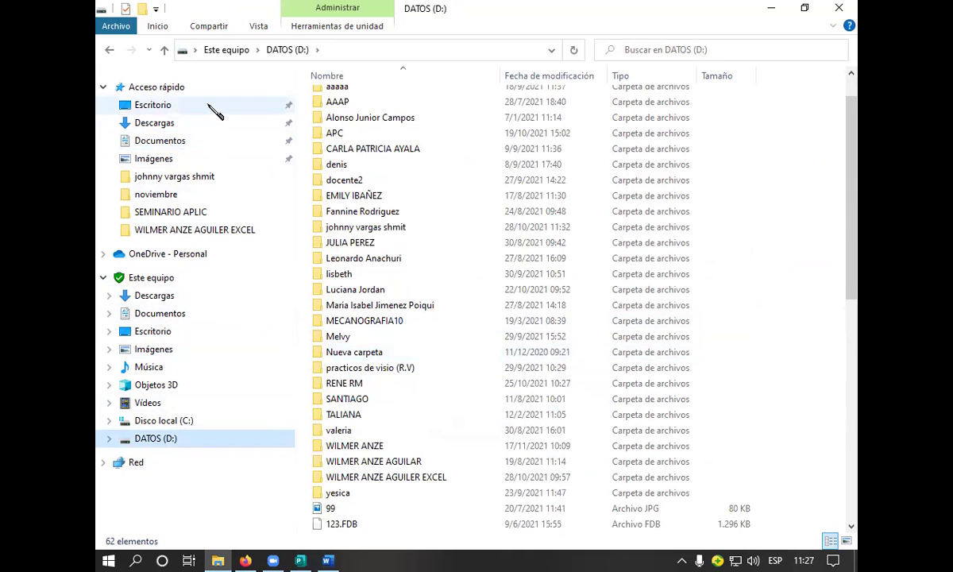
left_click(237, 107)
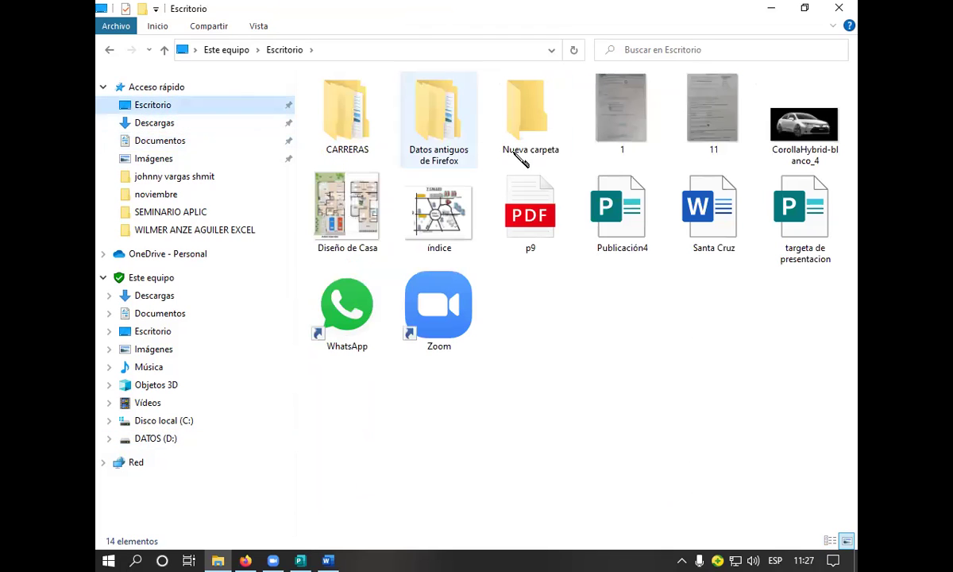
left_click(547, 147)
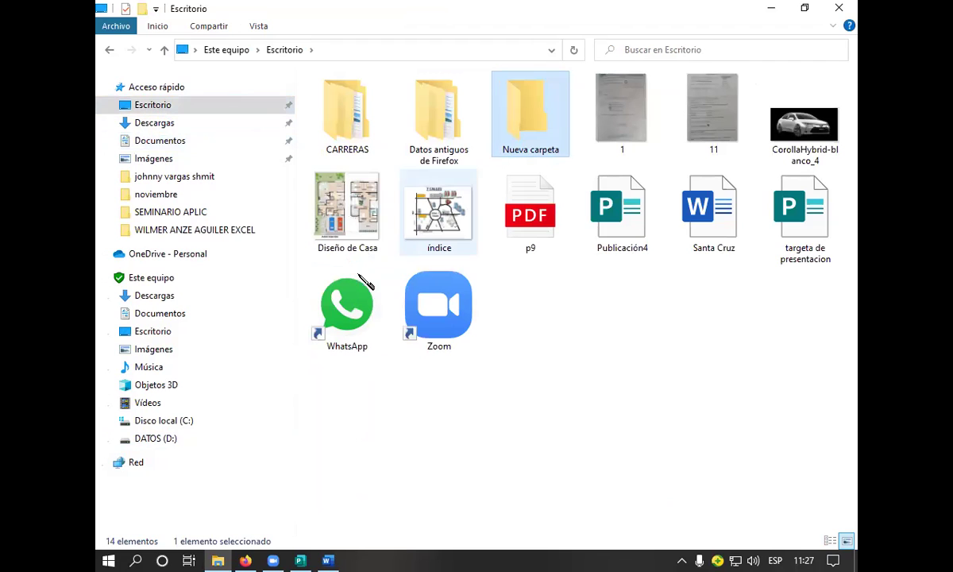
Step: Switch back to Publisher, start saving the publication under another name and enter "tarjetde cumplea" as the file name
left_click(304, 560)
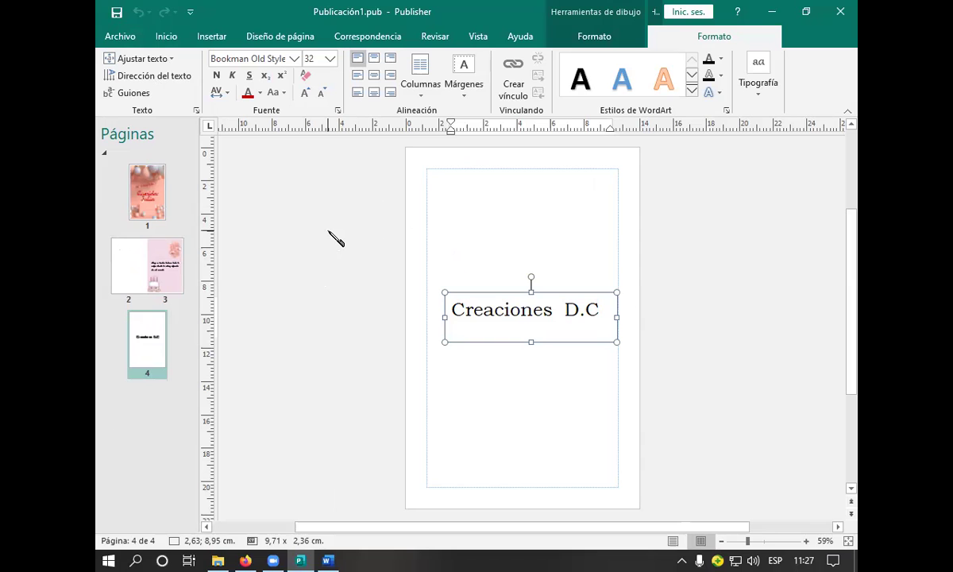
key("ctrl+p")
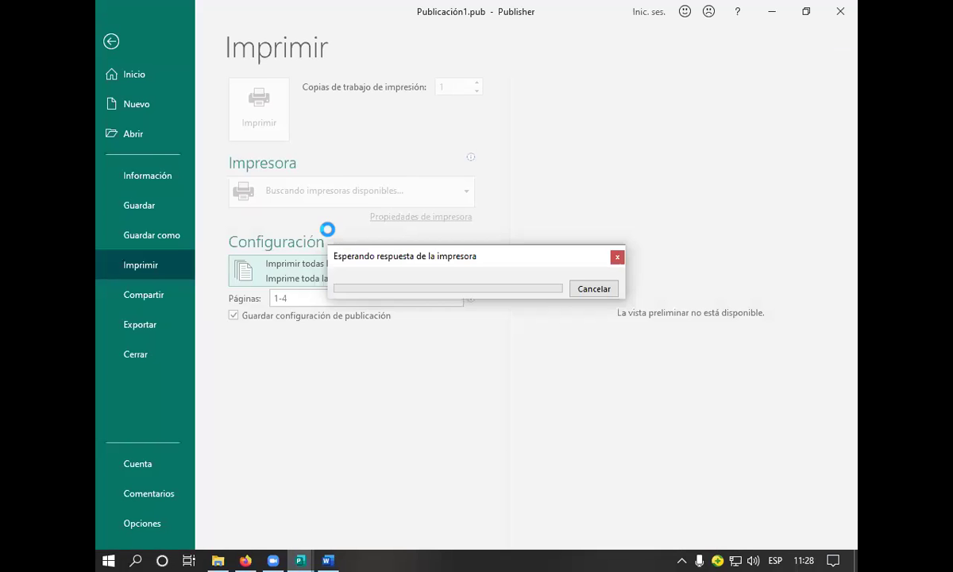
left_click(184, 235)
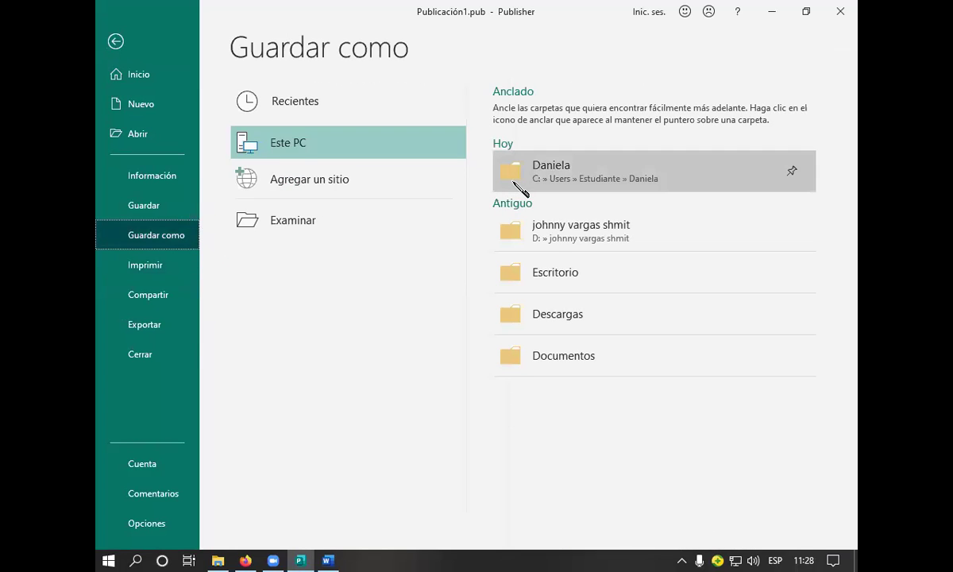
left_click(513, 187)
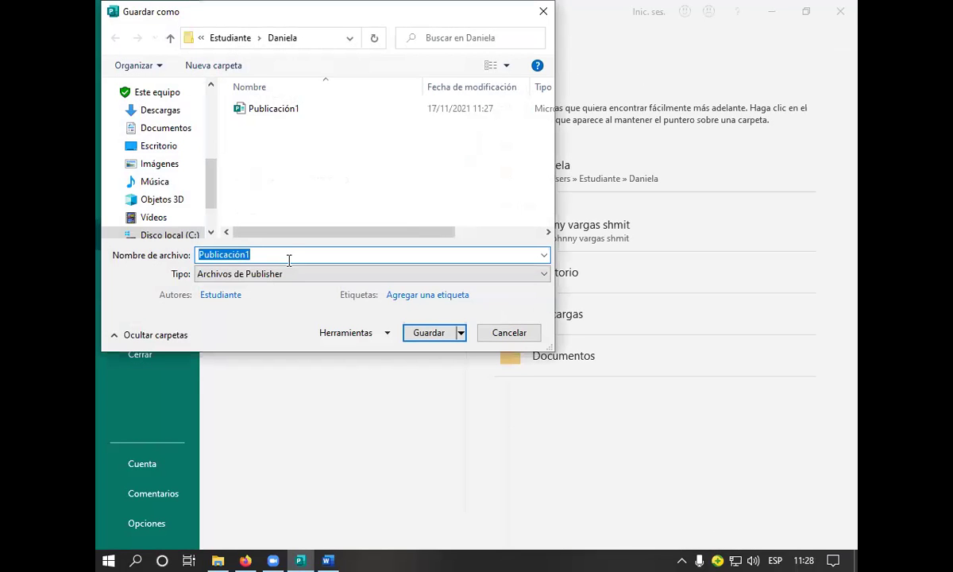
left_click_drag(266, 255, 167, 281)
left_click(295, 115)
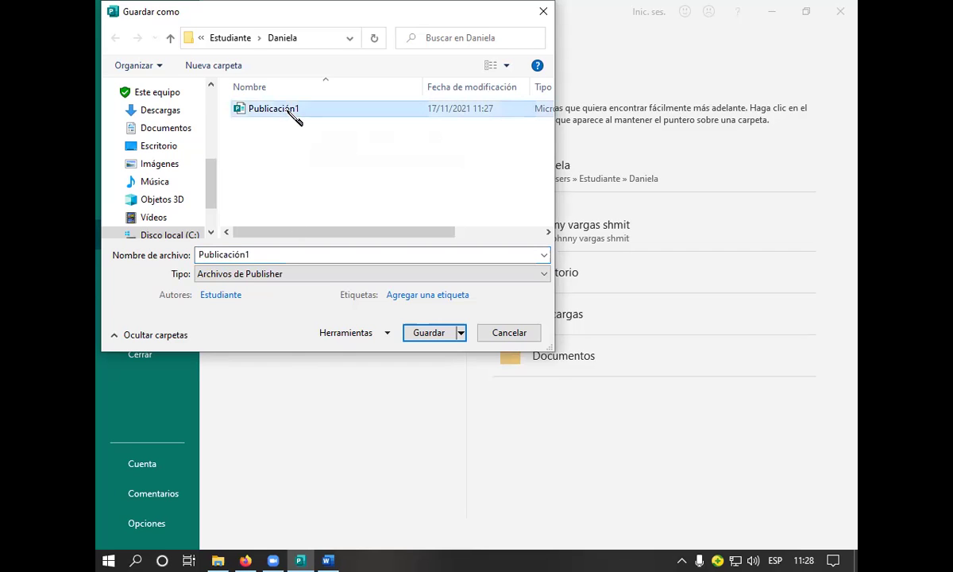
right_click(287, 112)
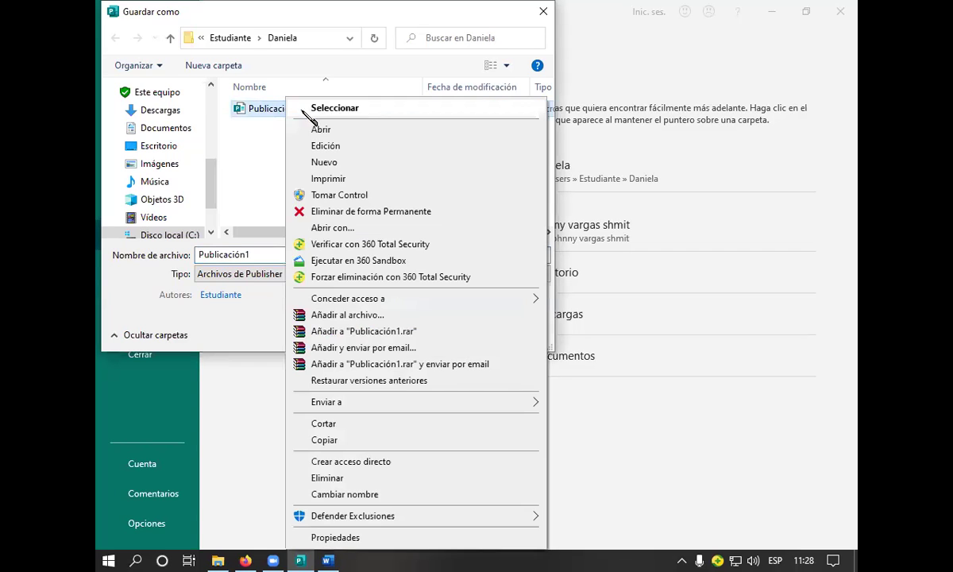
left_click(256, 255)
key("BackSpace")
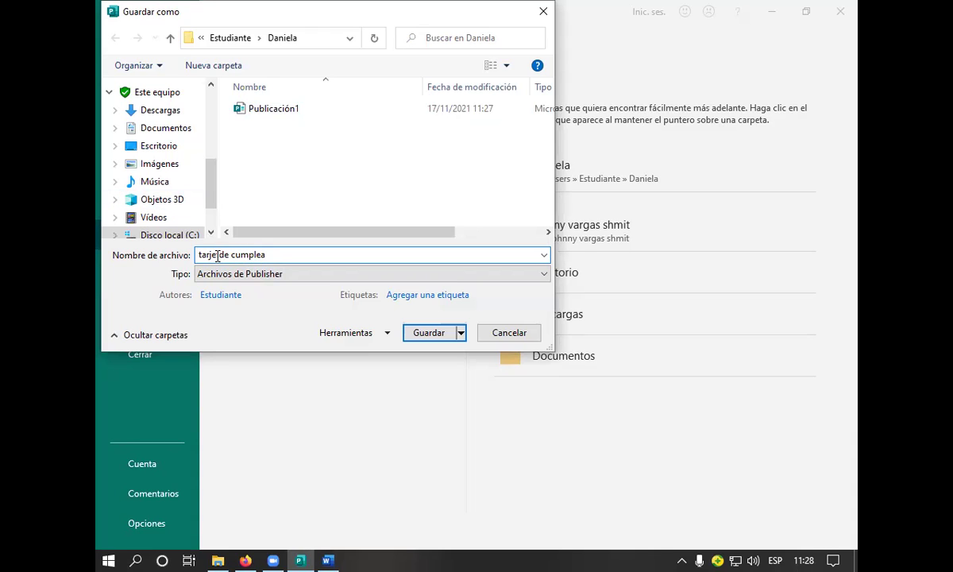
Step: Change the save location to DATOS (D:) and create a new folder there named with the student's first name
scroll(159, 213, "down", 1)
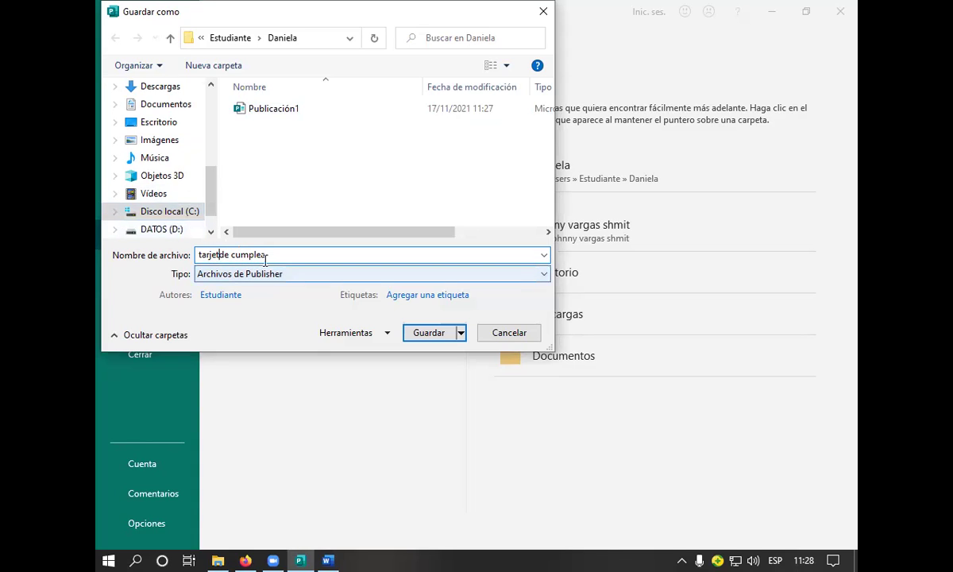
left_click(176, 232)
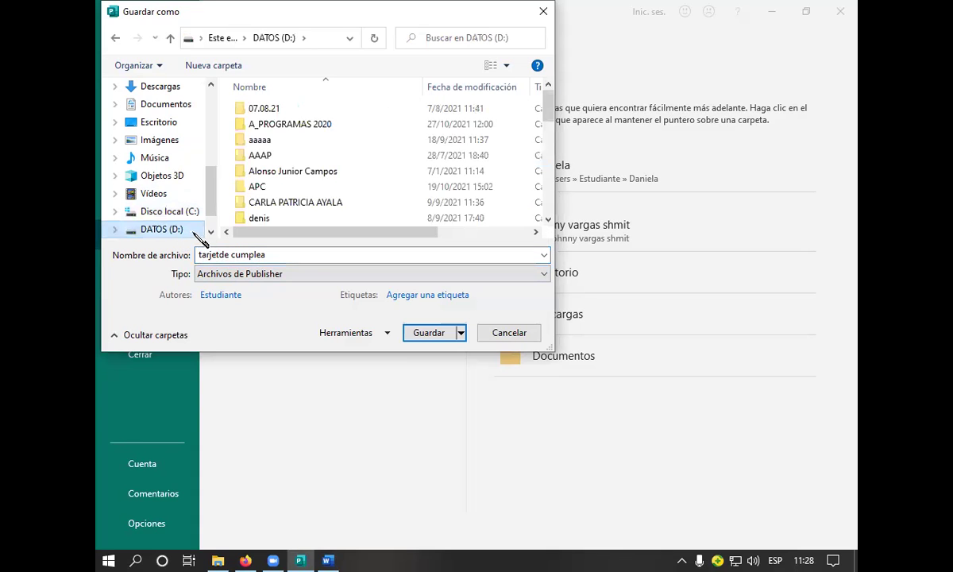
scroll(286, 215, "down", 5)
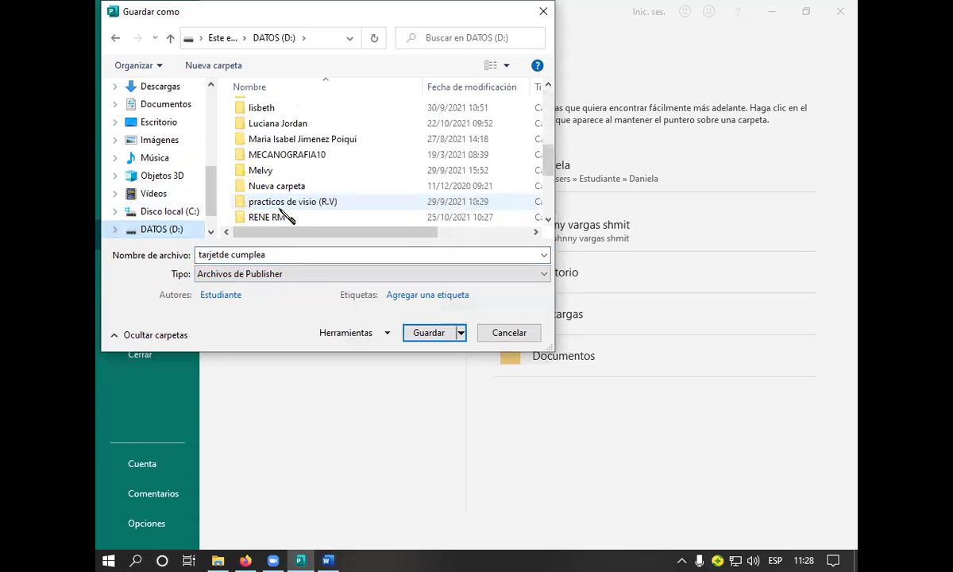
scroll(282, 216, "up", 5)
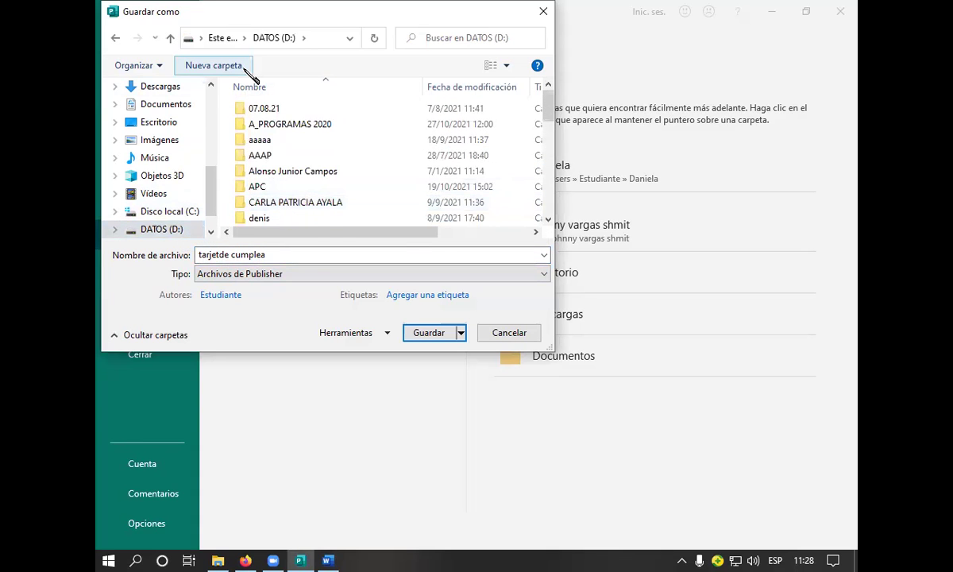
left_click(246, 70)
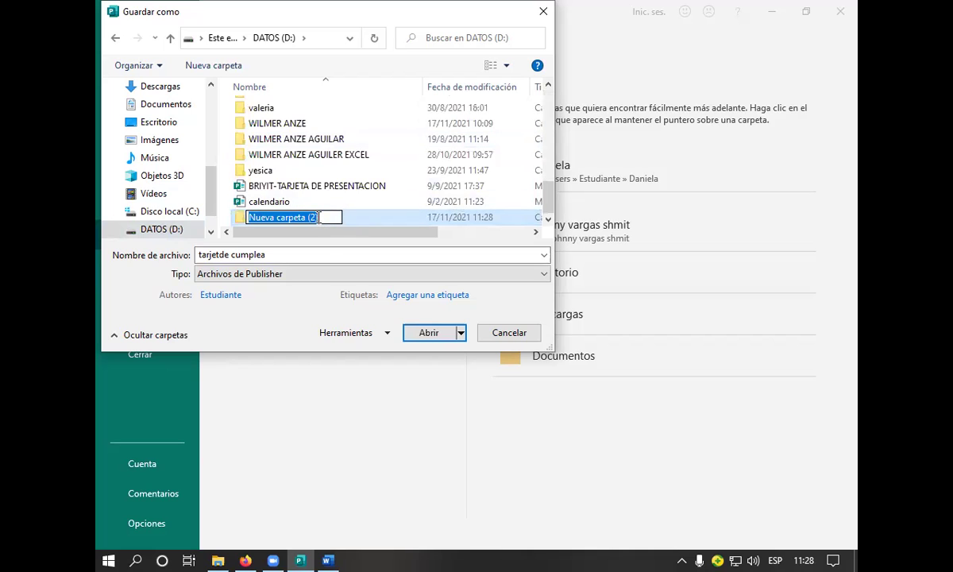
key("BackSpace")
type("daniela")
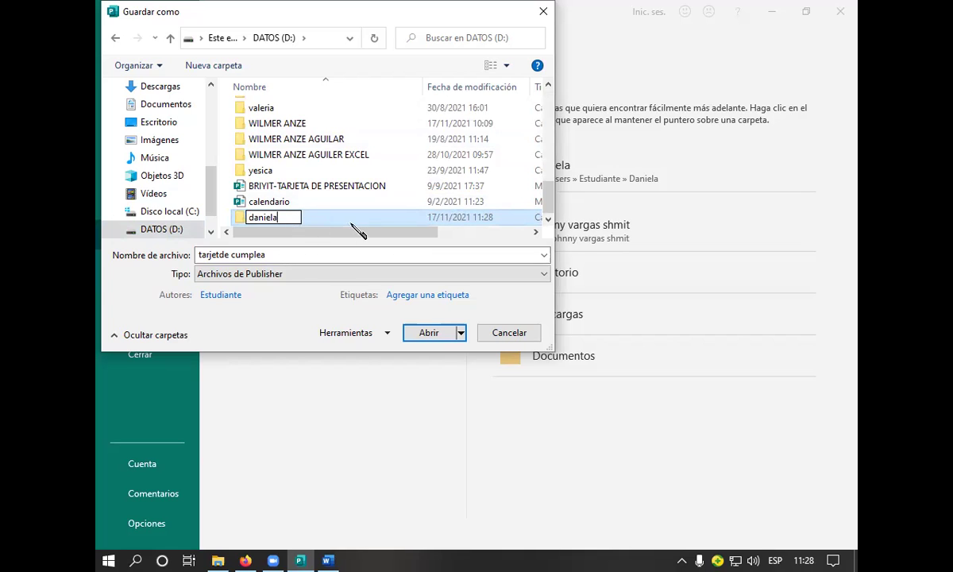
left_click(393, 232)
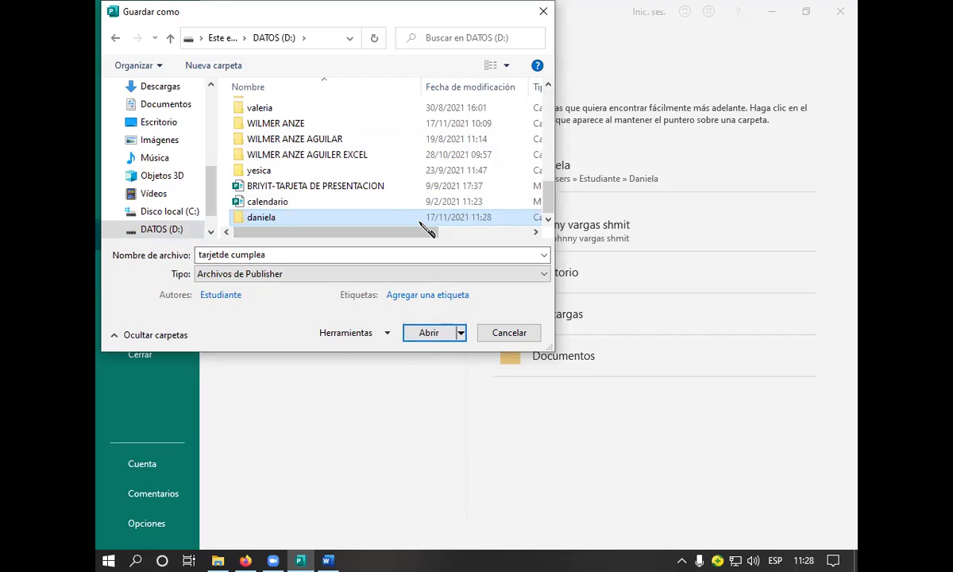
Step: Open the new personal folder on DATOS (D:) and save the publication there as "tarjeta de cumpleaños"
left_click(446, 333)
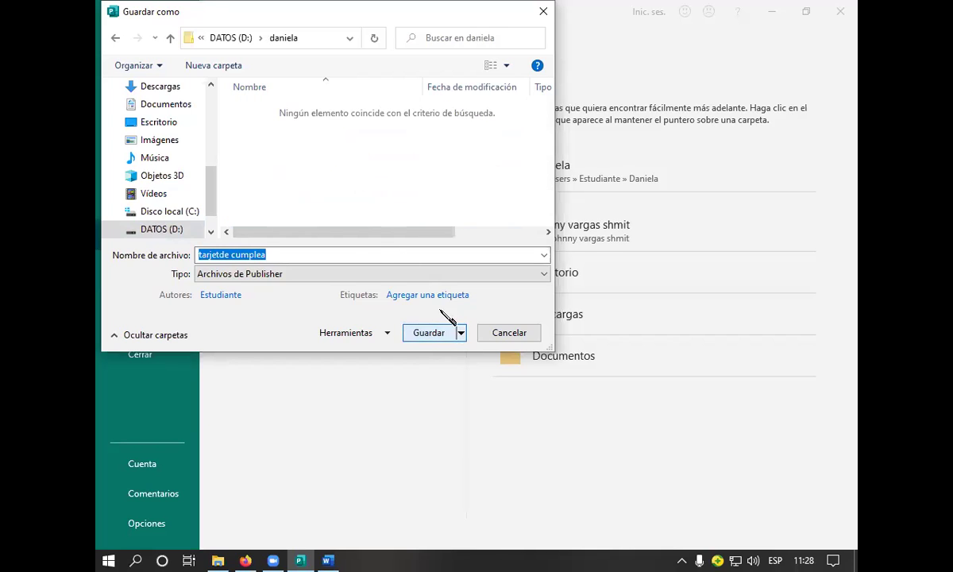
left_click(269, 255)
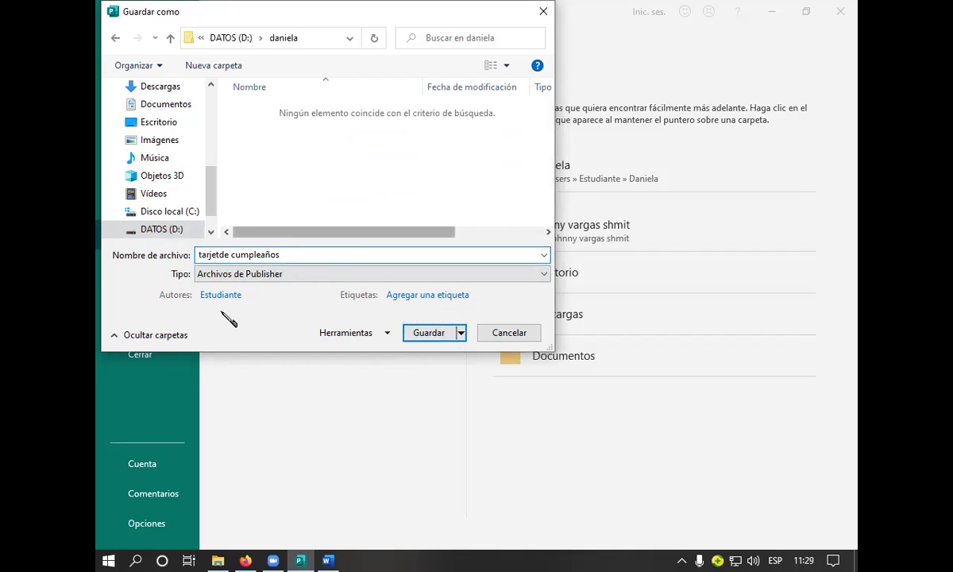
left_click(220, 255)
type("a")
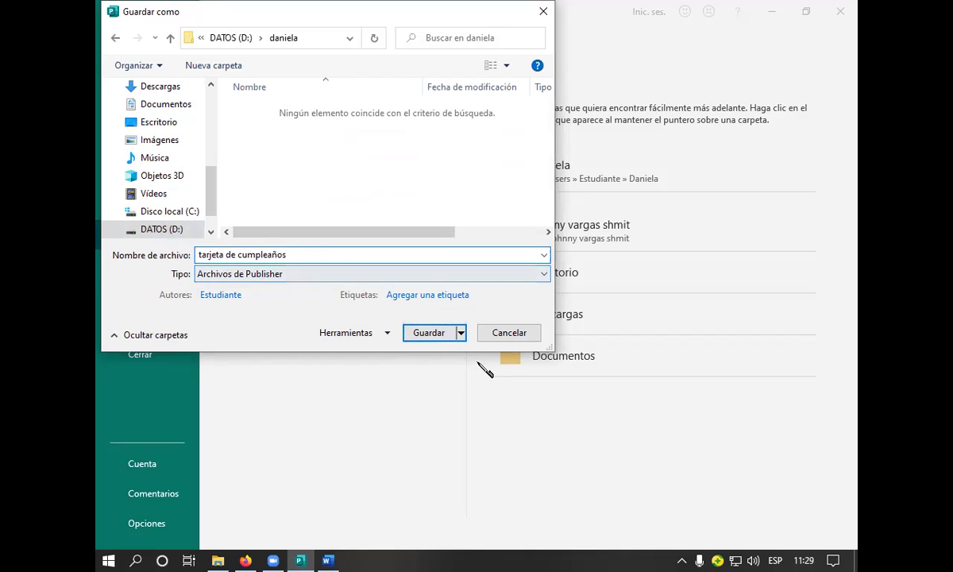
left_click(433, 329)
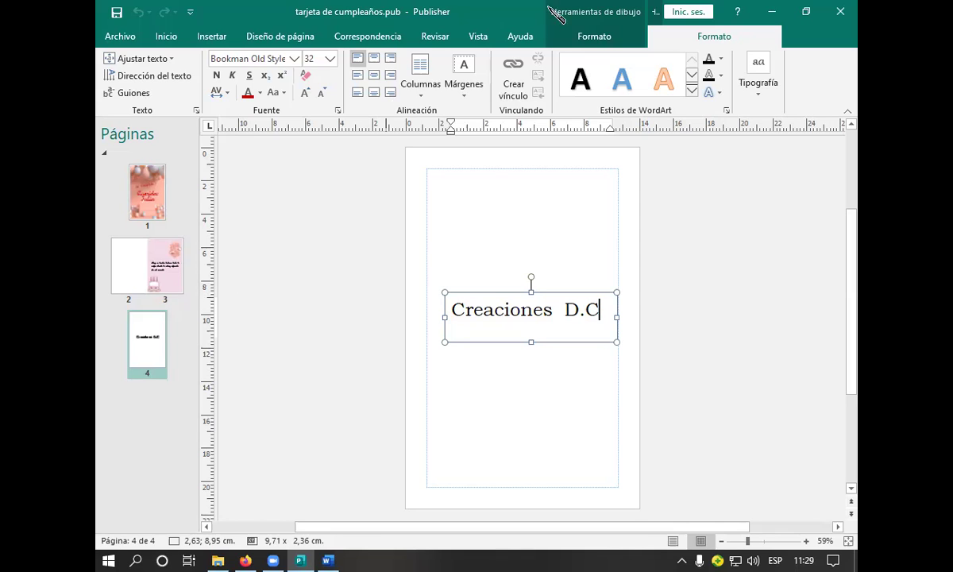
Step: Switch to Firefox, close the "pastel animado" image search page and minimize the browser
mouse_move(246, 559)
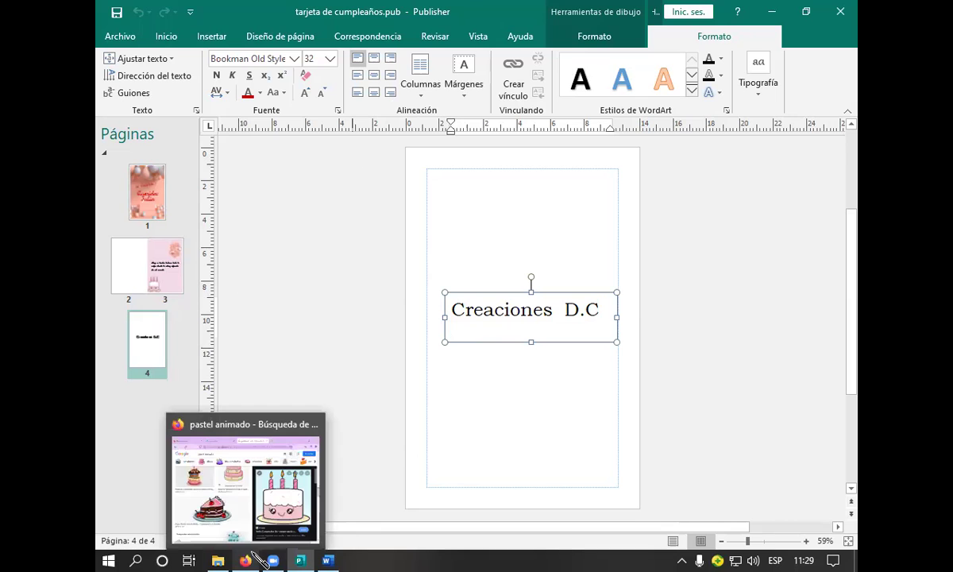
left_click(254, 555)
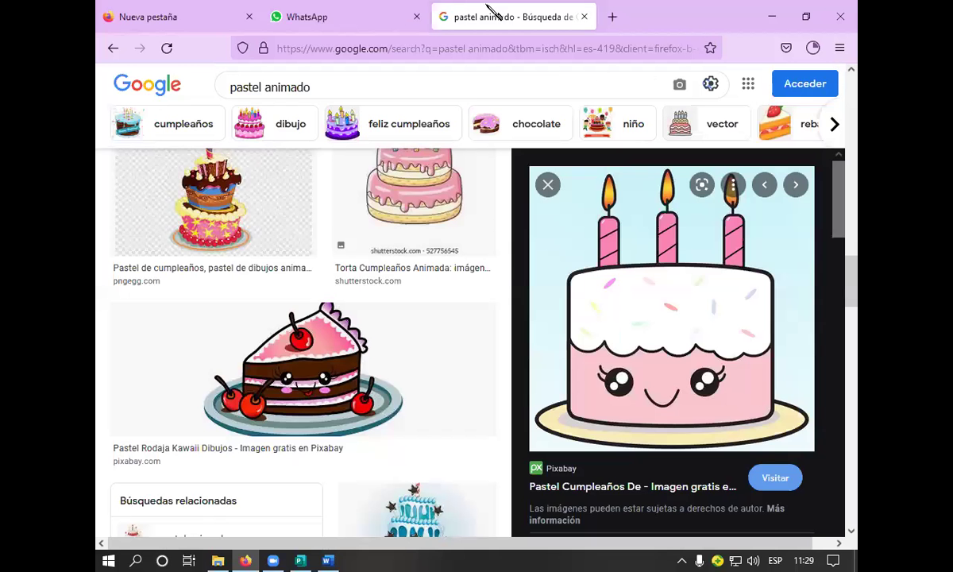
left_click(584, 17)
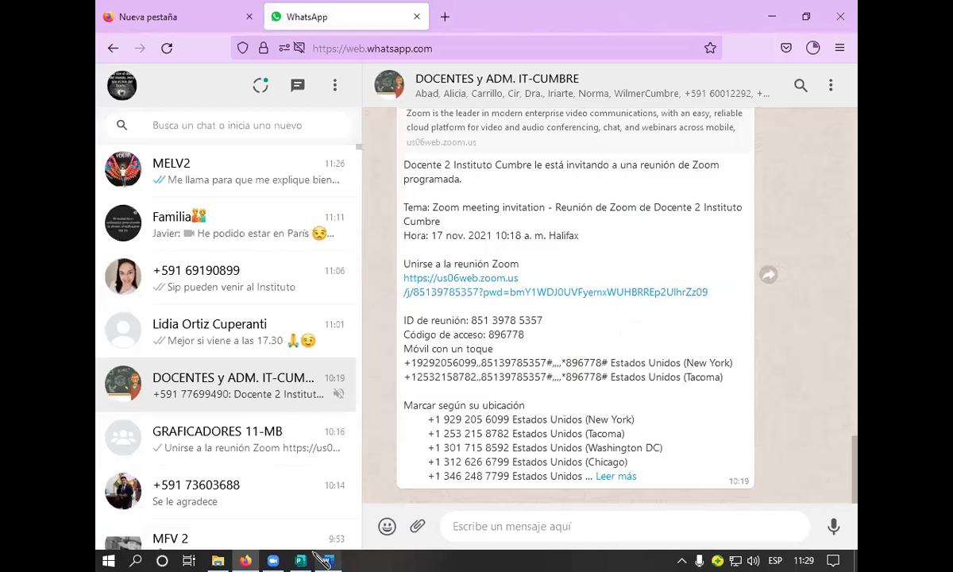
left_click(772, 16)
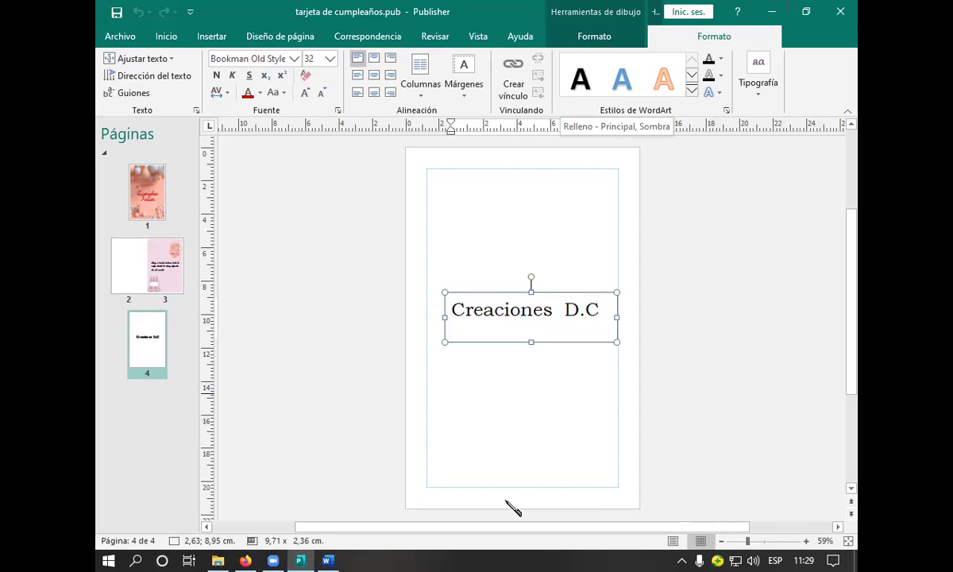
Step: Check in File Explorer that the student's folder on DATOS (D:) contains the saved card, and close the window
left_click(218, 561)
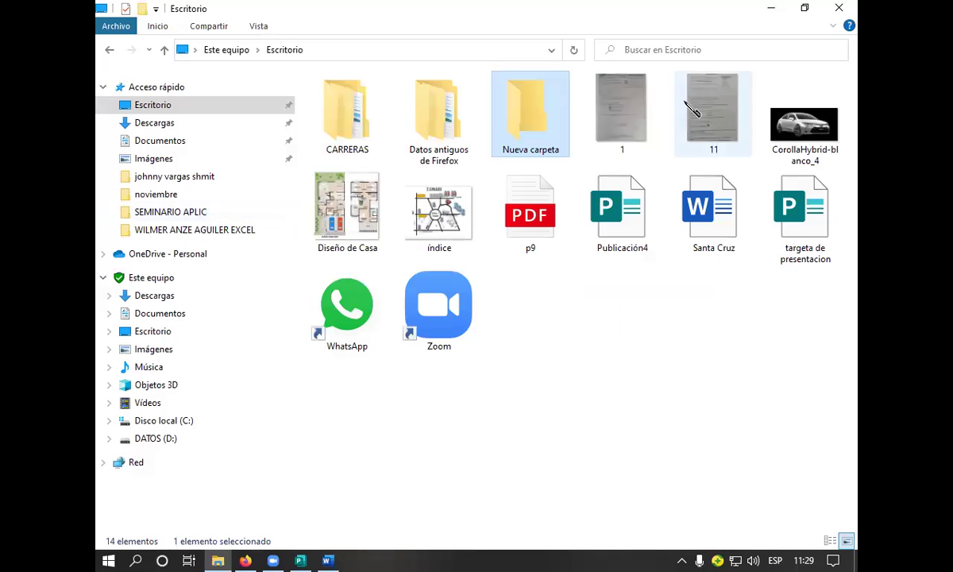
left_click(195, 439)
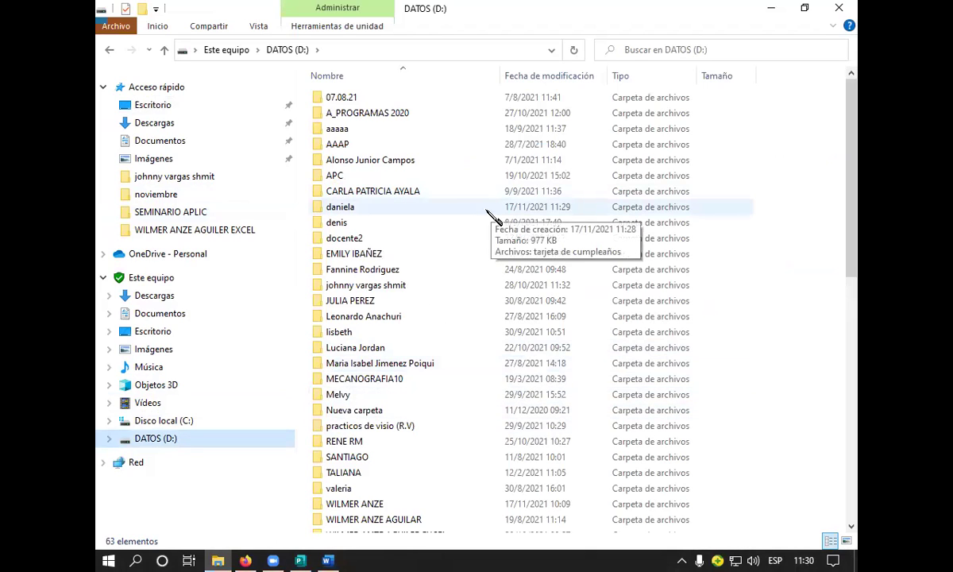
left_click(447, 210)
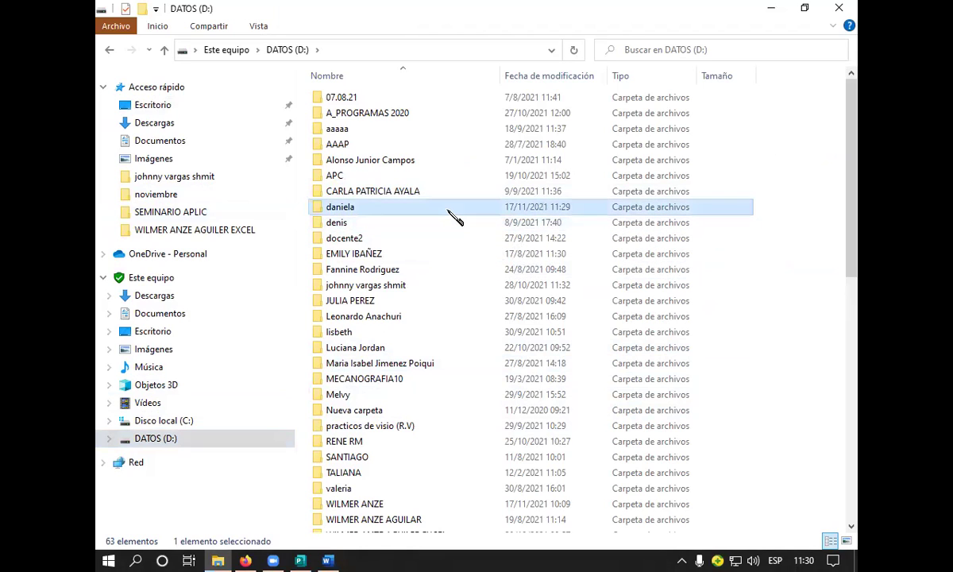
double_click(450, 213)
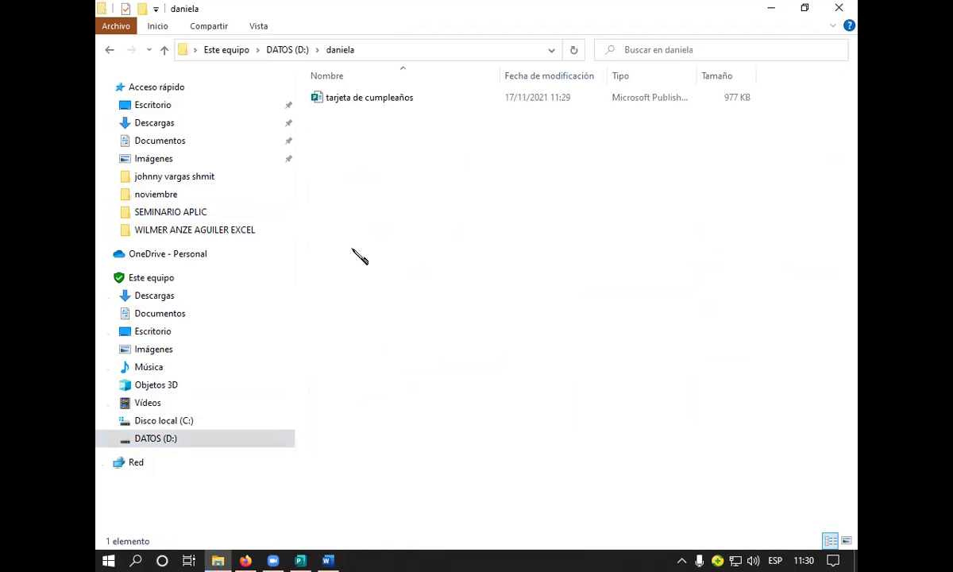
left_click(844, 9)
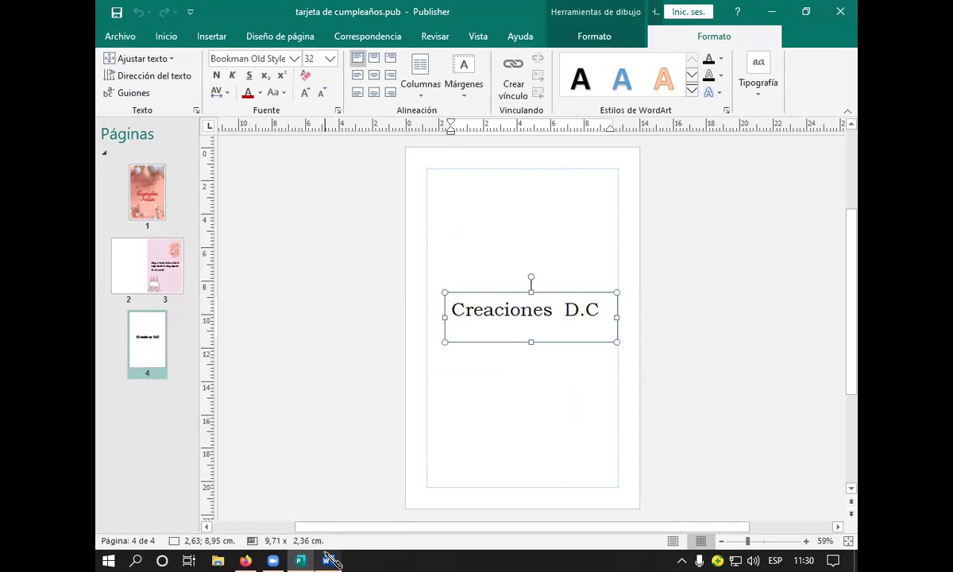
Step: Close the Word document with the cake picture without saving it or keeping the last copied item
left_click(395, 424)
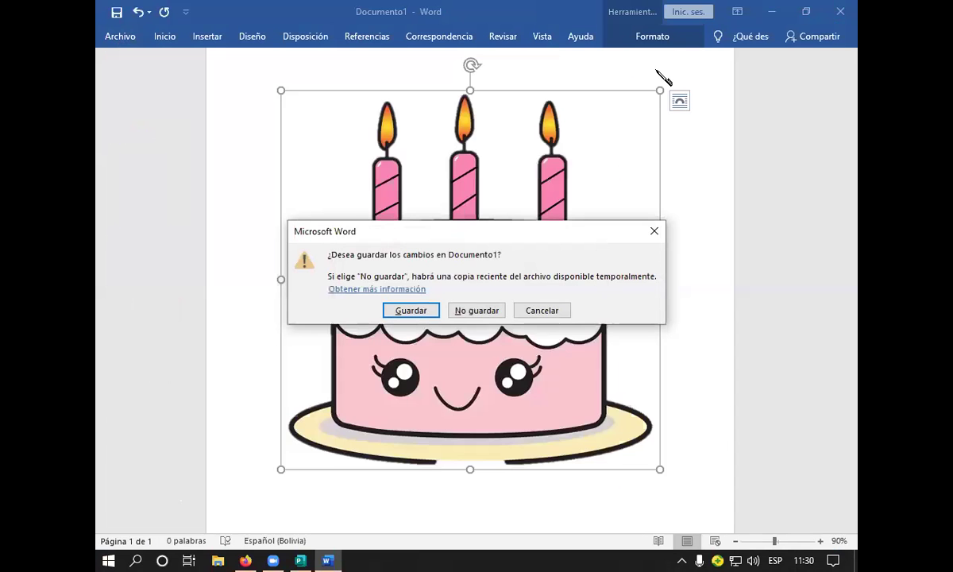
left_click(474, 311)
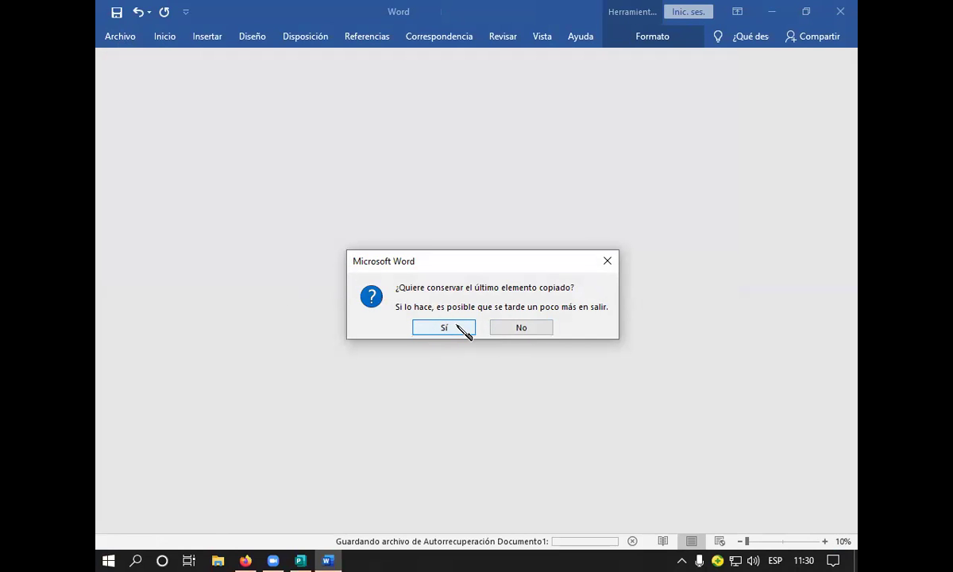
left_click(517, 328)
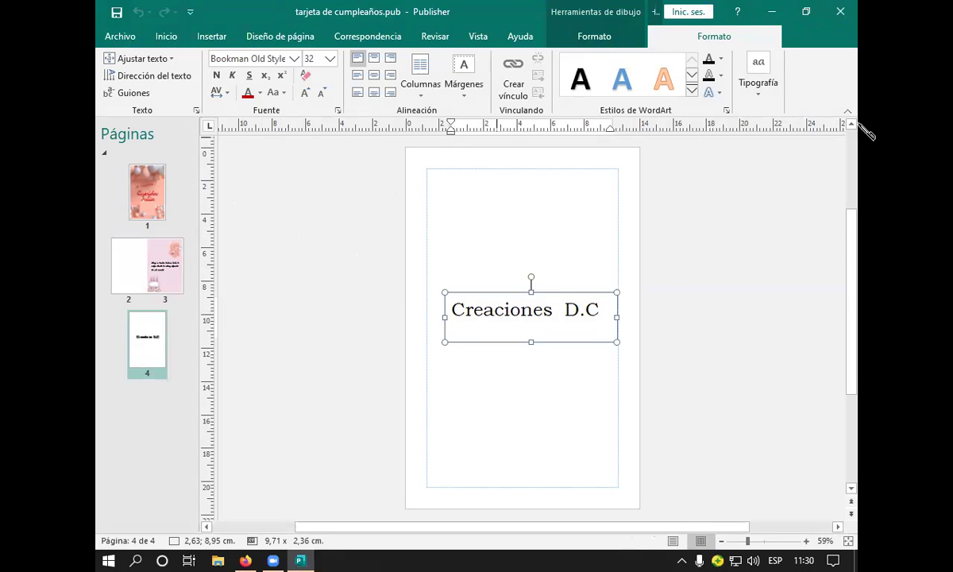
Step: Close Publisher and minimize the Firefox window to return to the desktop
left_click(841, 20)
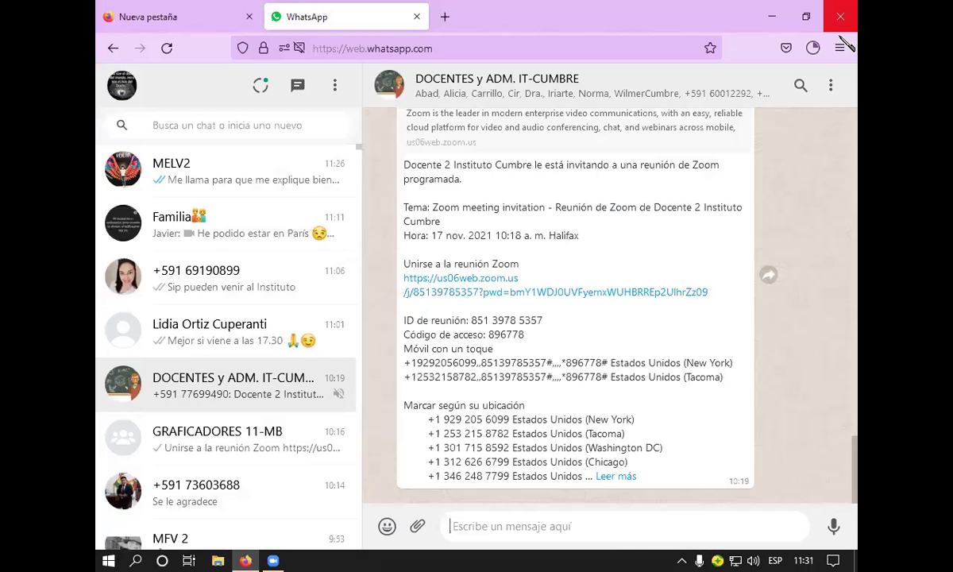
left_click(771, 16)
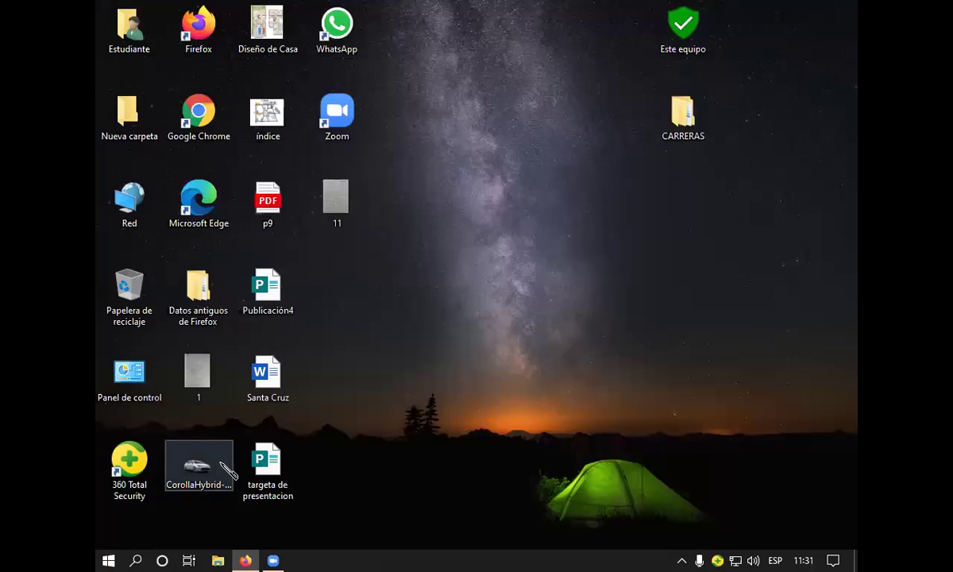